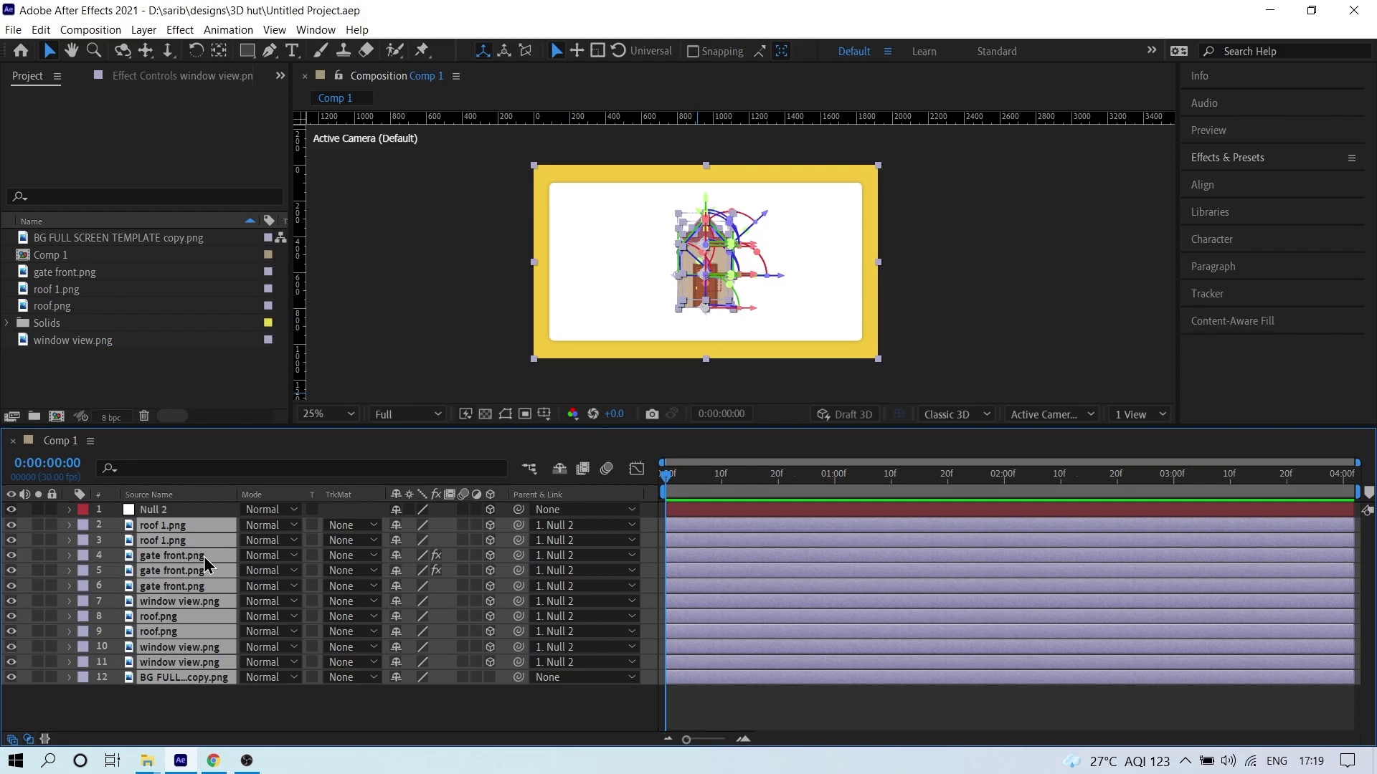
- Look through the gate front, roof 1, roof and window view images from the 3D hut folder in the Photos viewer
key(ctrl+shift+a)
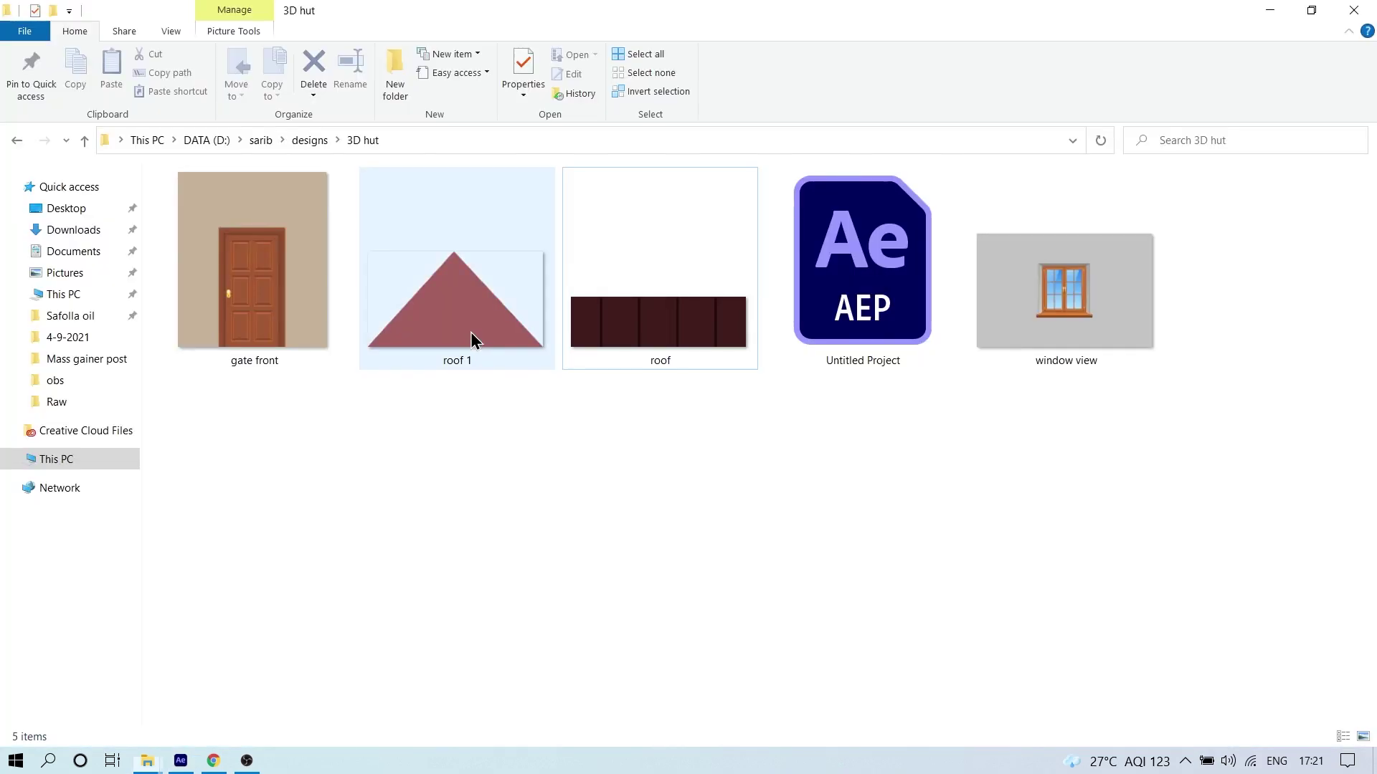
double_click(226, 303)
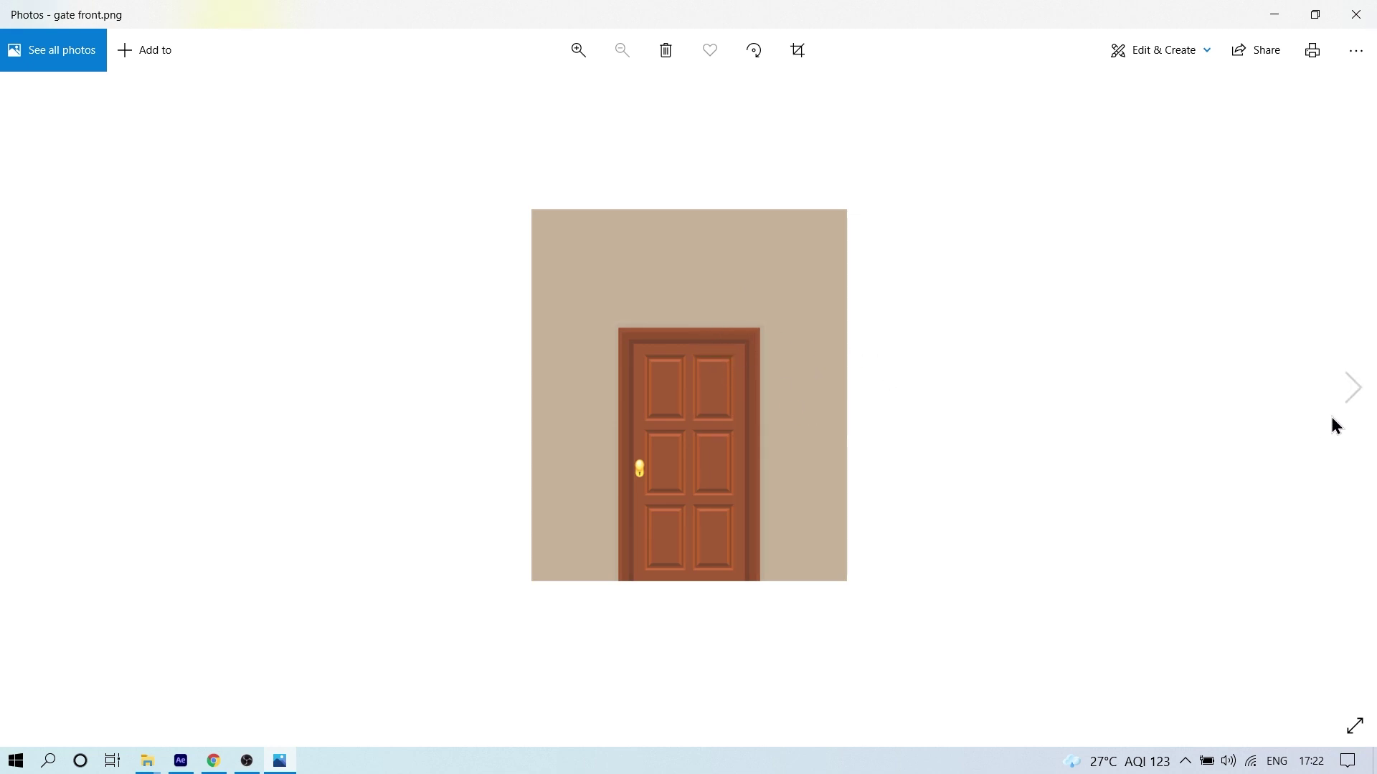
click(1351, 389)
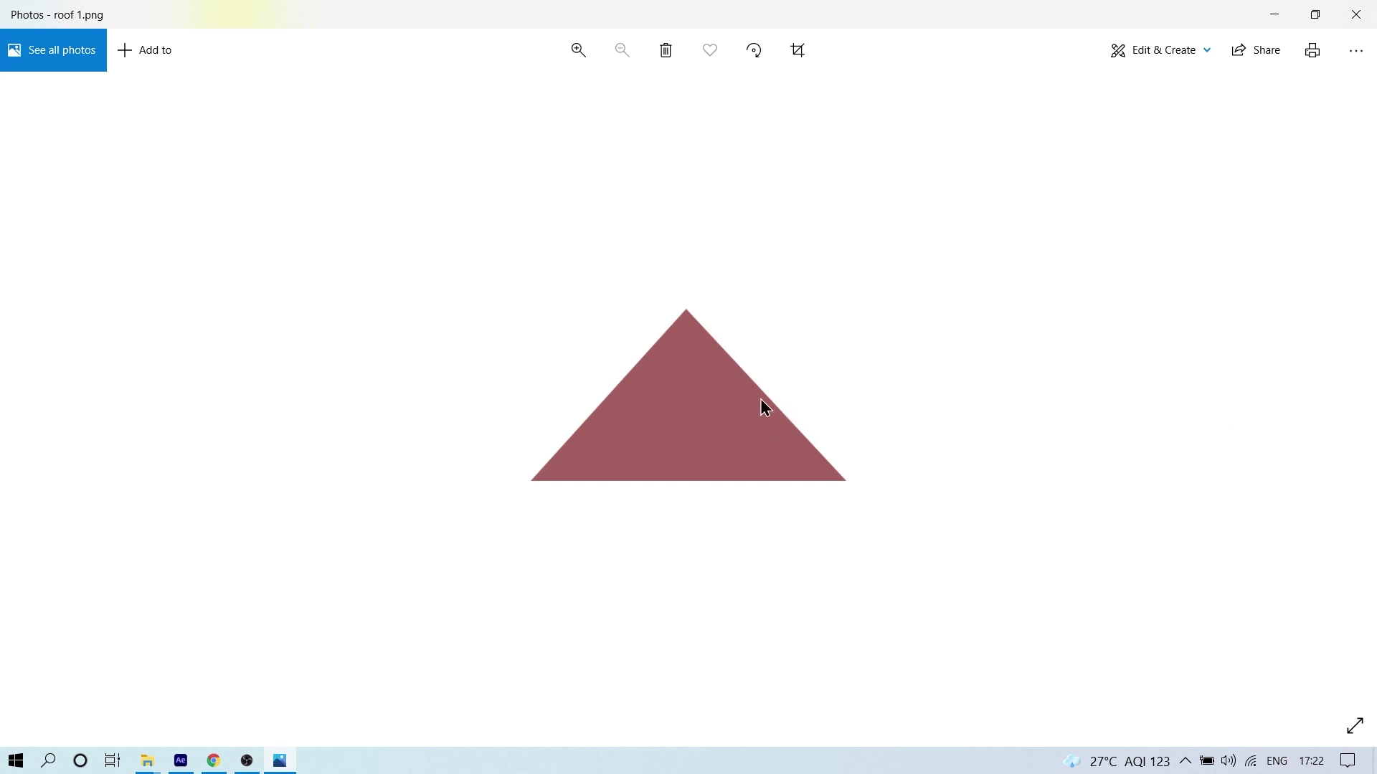
click(1351, 390)
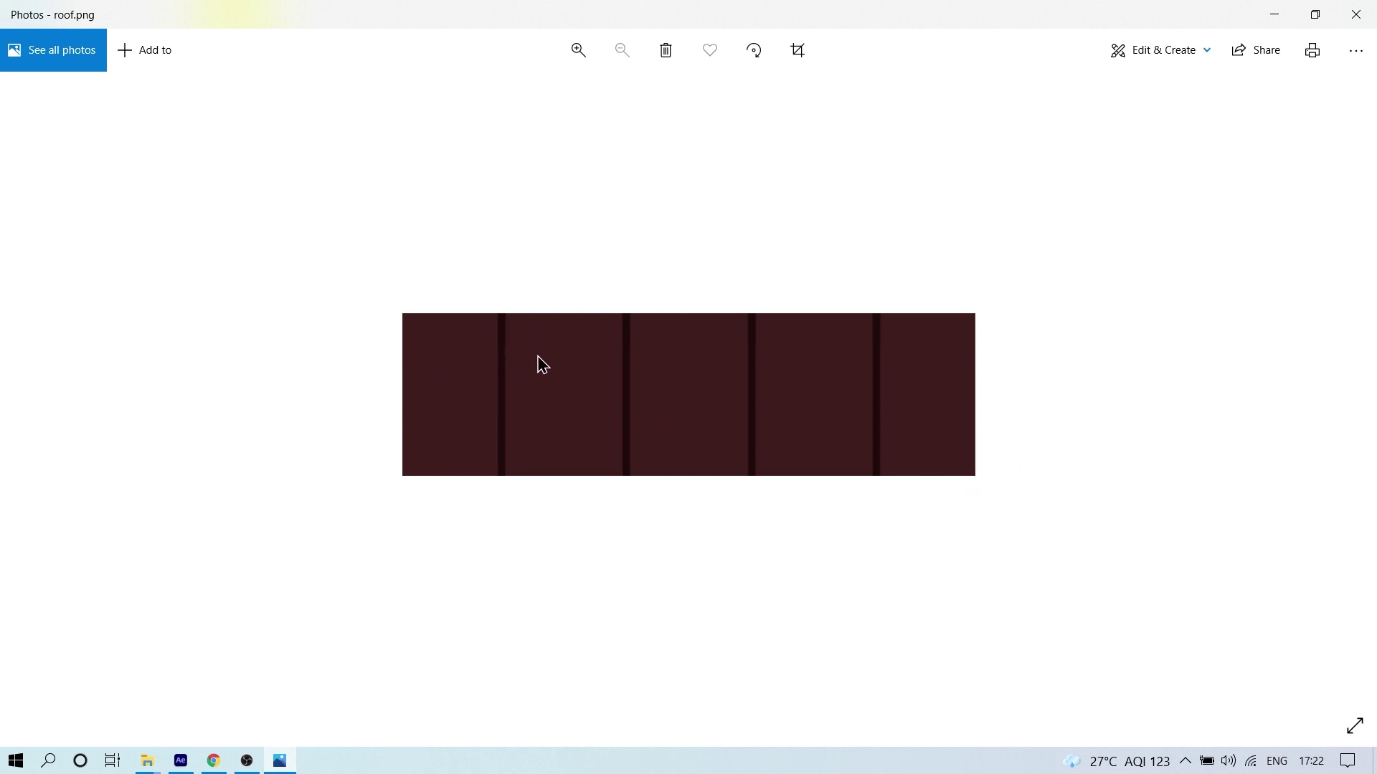
click(1355, 391)
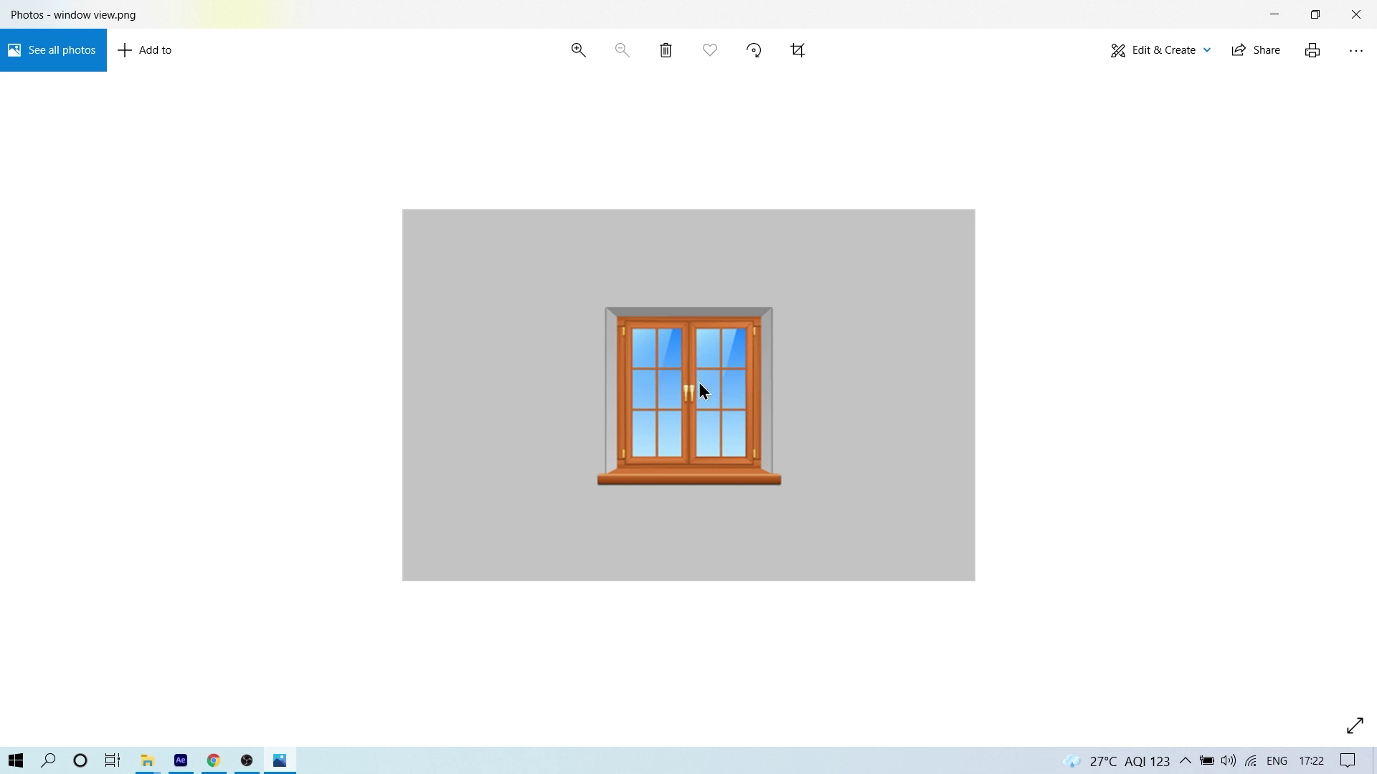
key(alt+F4)
drag(660, 435, 430, 482)
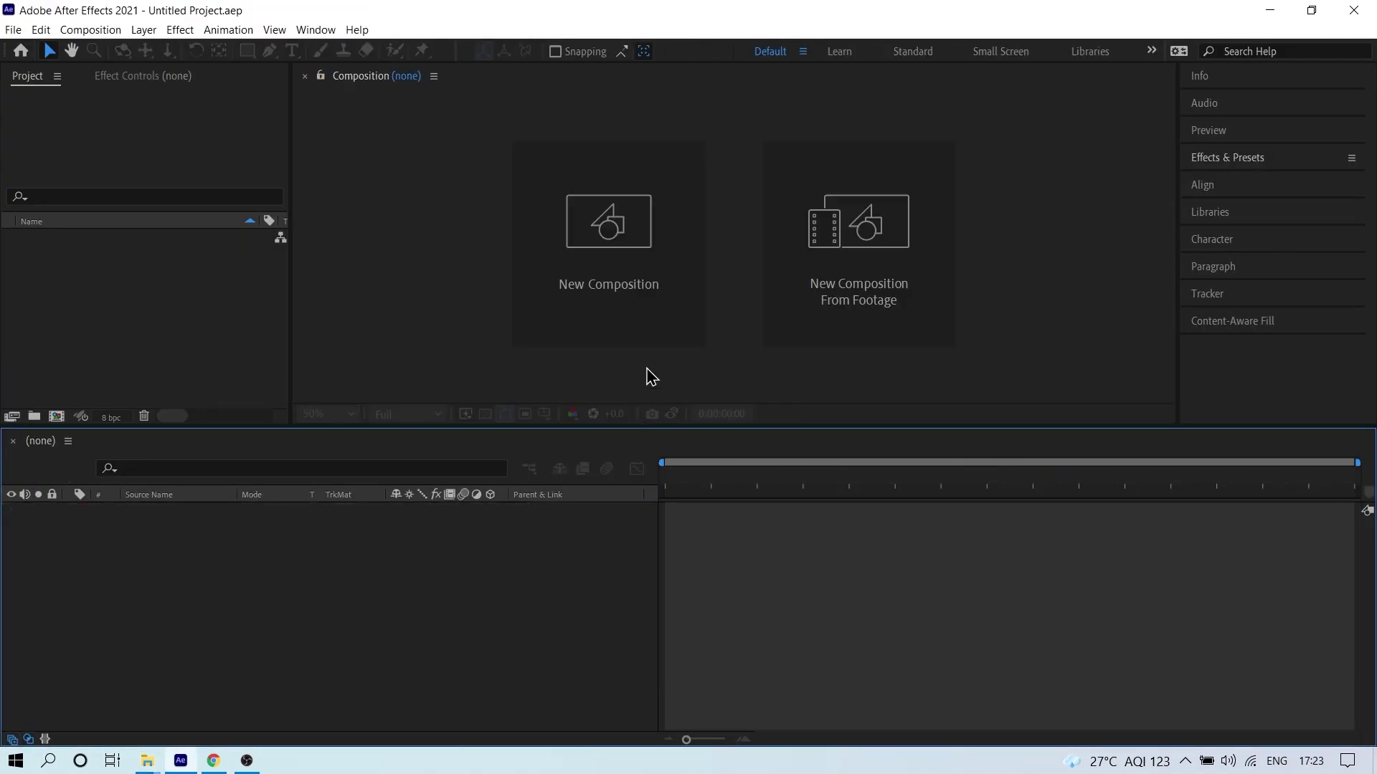
- Start a new composition with the HDTV 1080 29.97 preset and change its frame rate to 30 fps
click(648, 264)
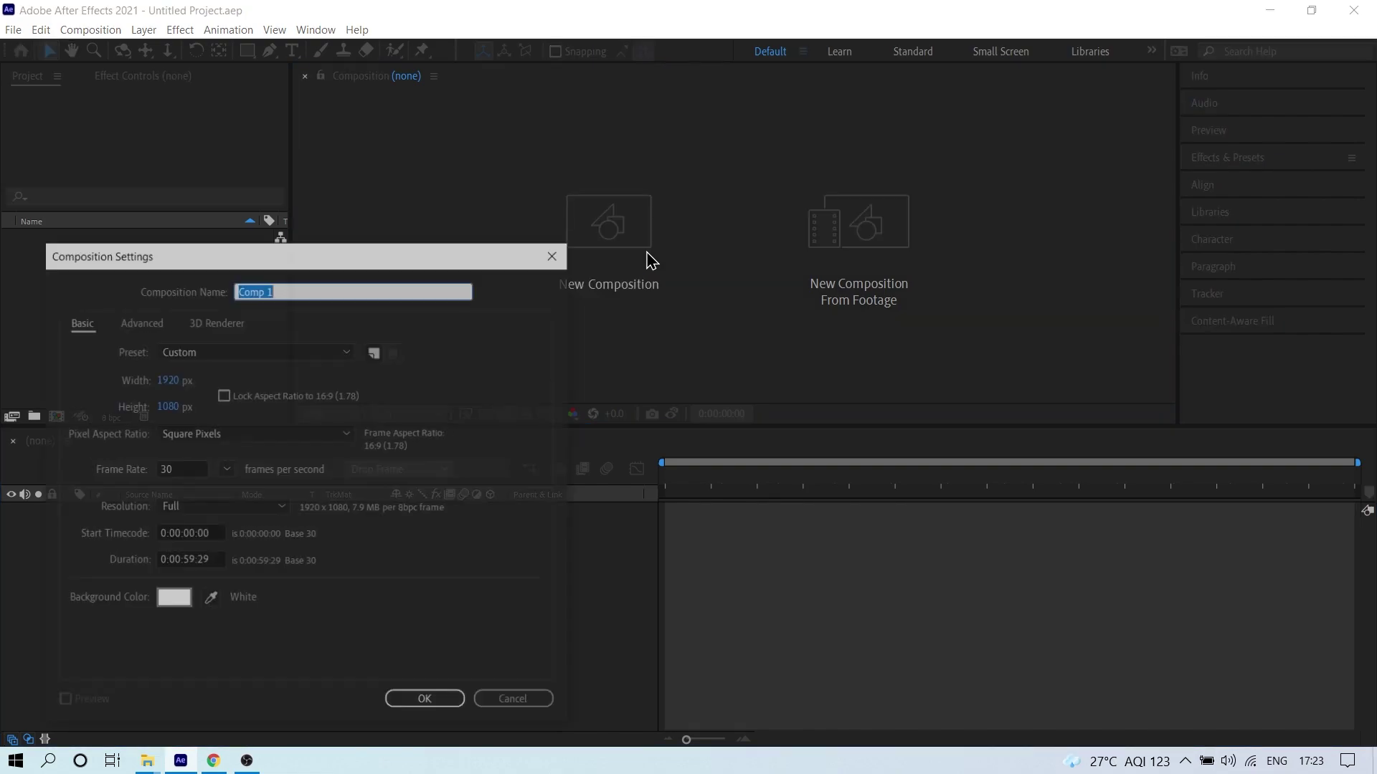
click(552, 276)
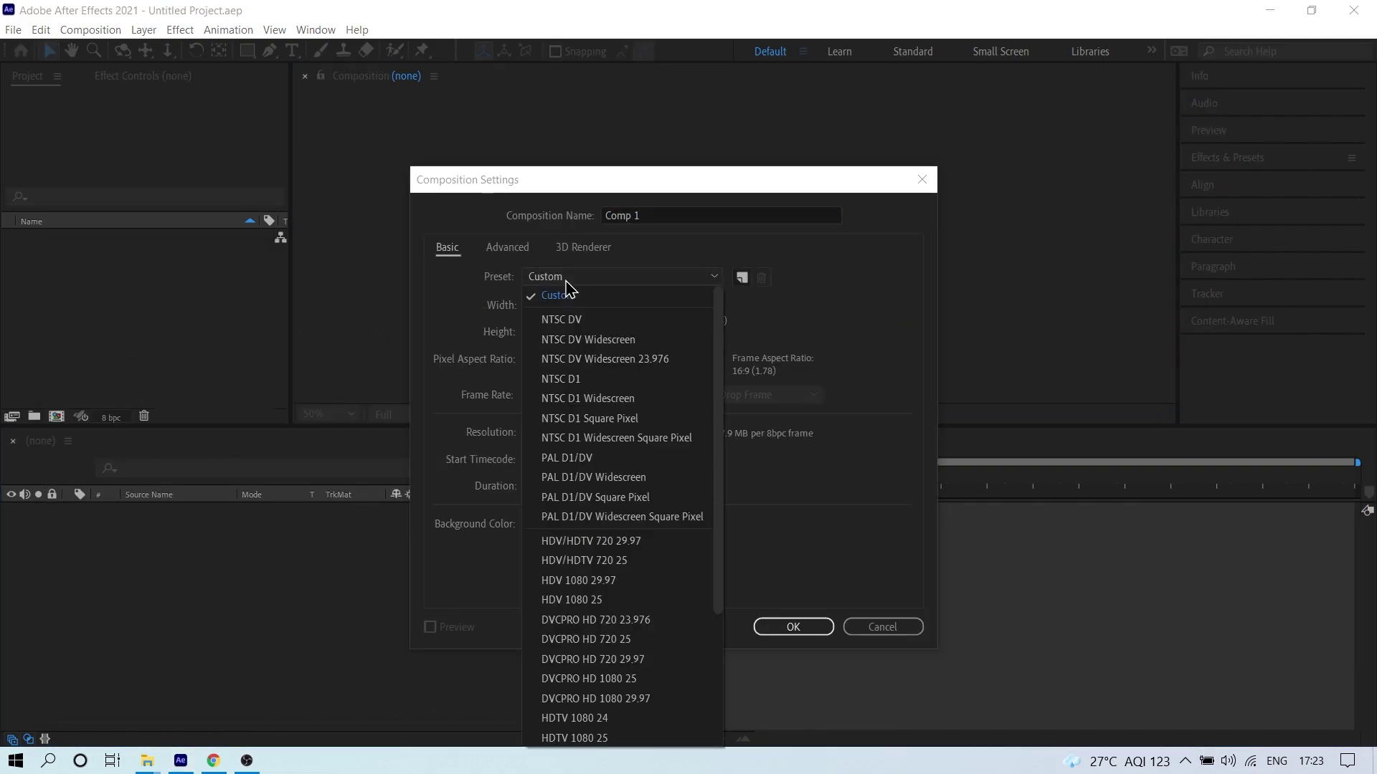
scroll(554, 663, down, 3)
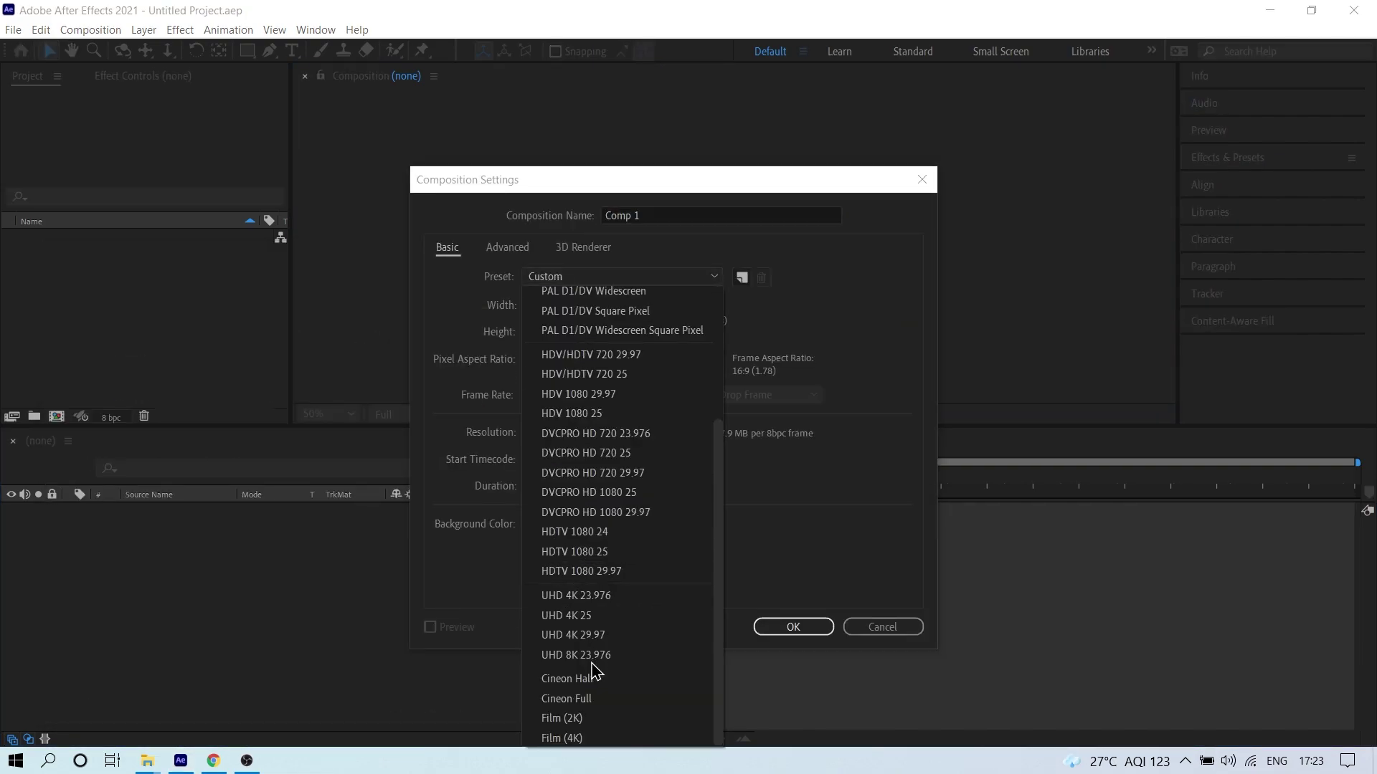
click(621, 574)
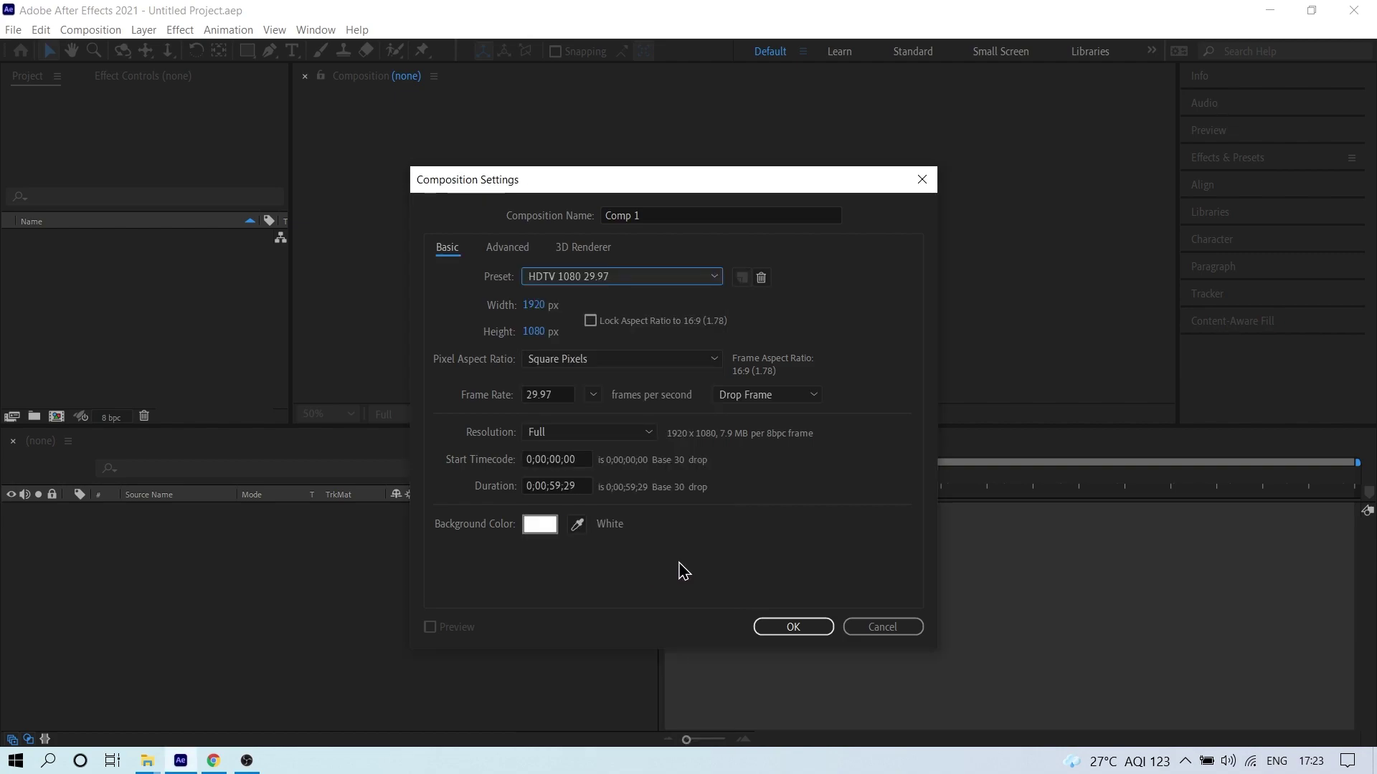
click(594, 396)
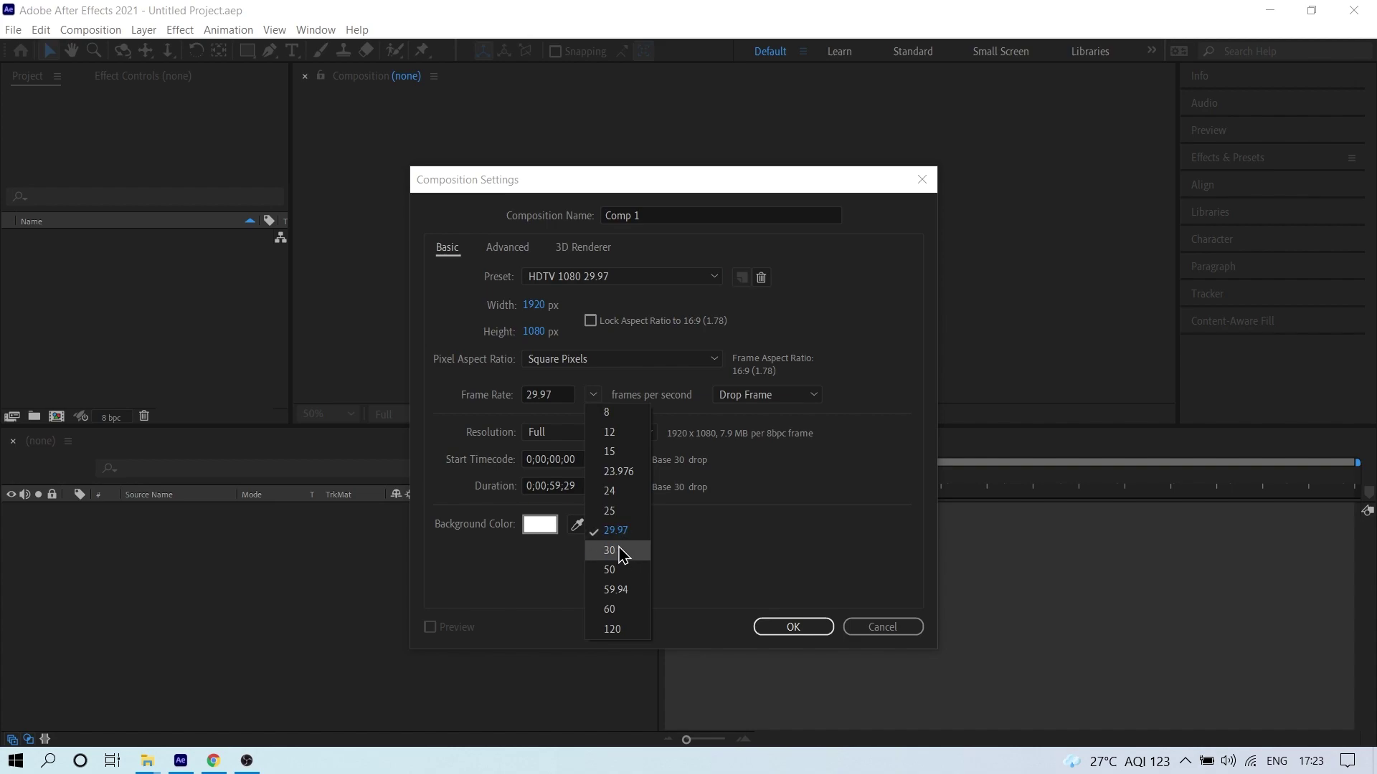
click(617, 552)
- Set the composition's duration to 0:00:10:00 and create it
click(559, 486)
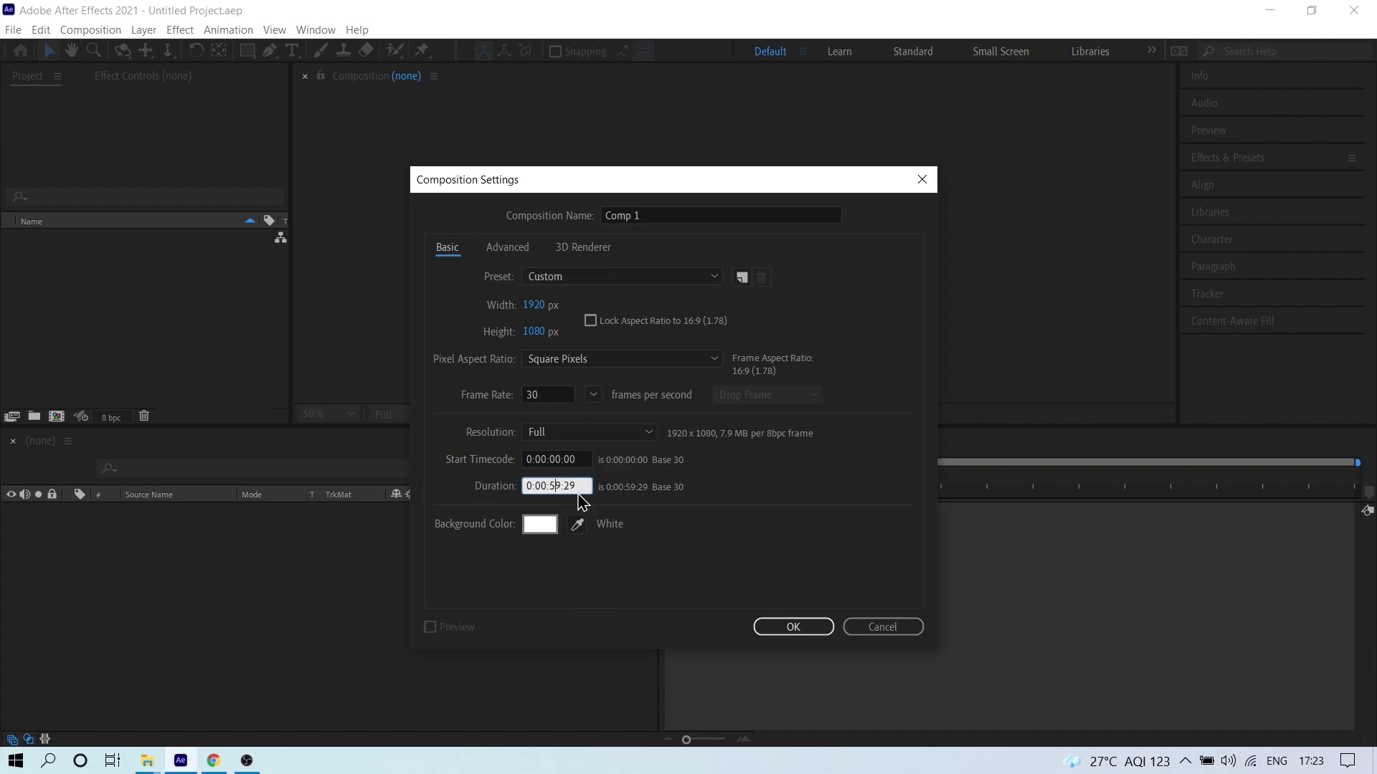
drag(550, 489, 559, 488)
text(1)
click(641, 580)
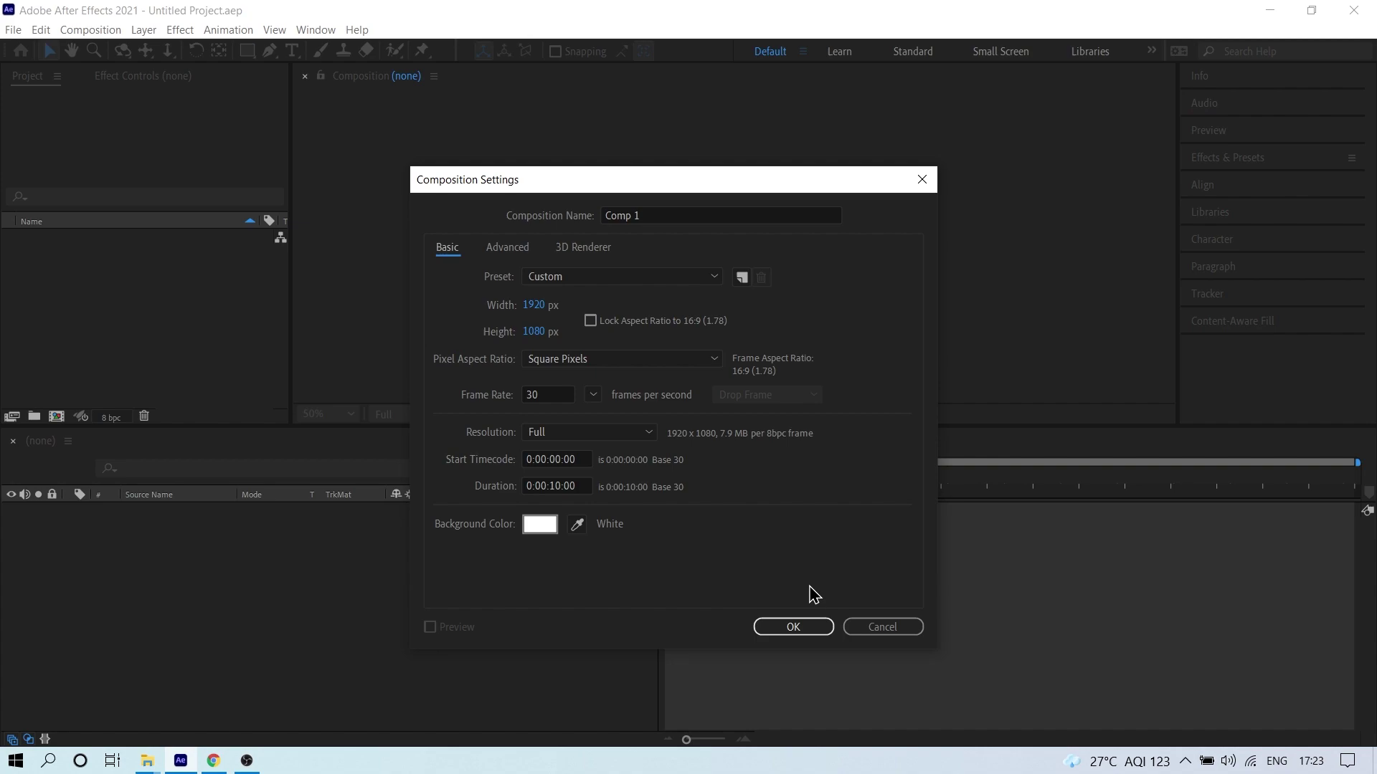
click(809, 635)
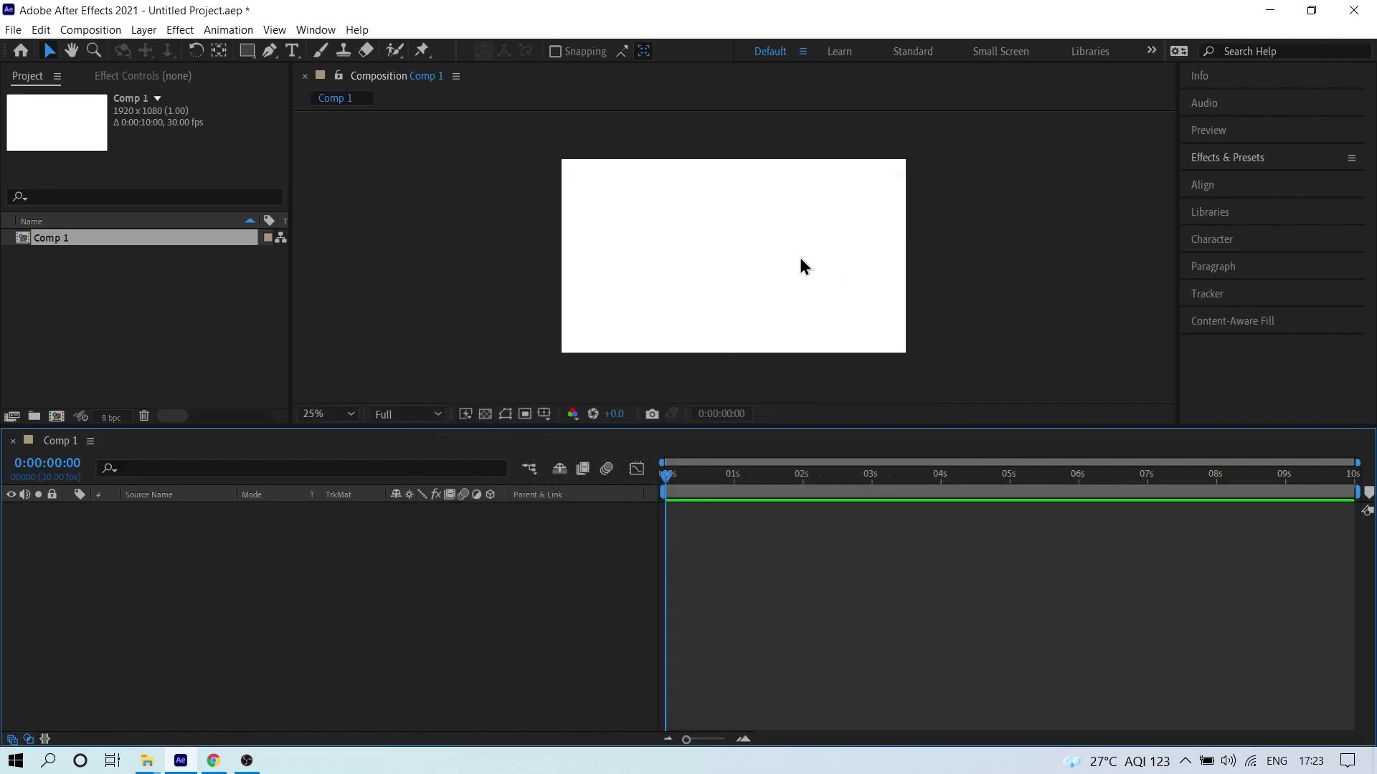
- Enlarge the composition preview area and import gate front, roof 1, roof and window view from the 3D hut folder into the project
drag(853, 430, 853, 487)
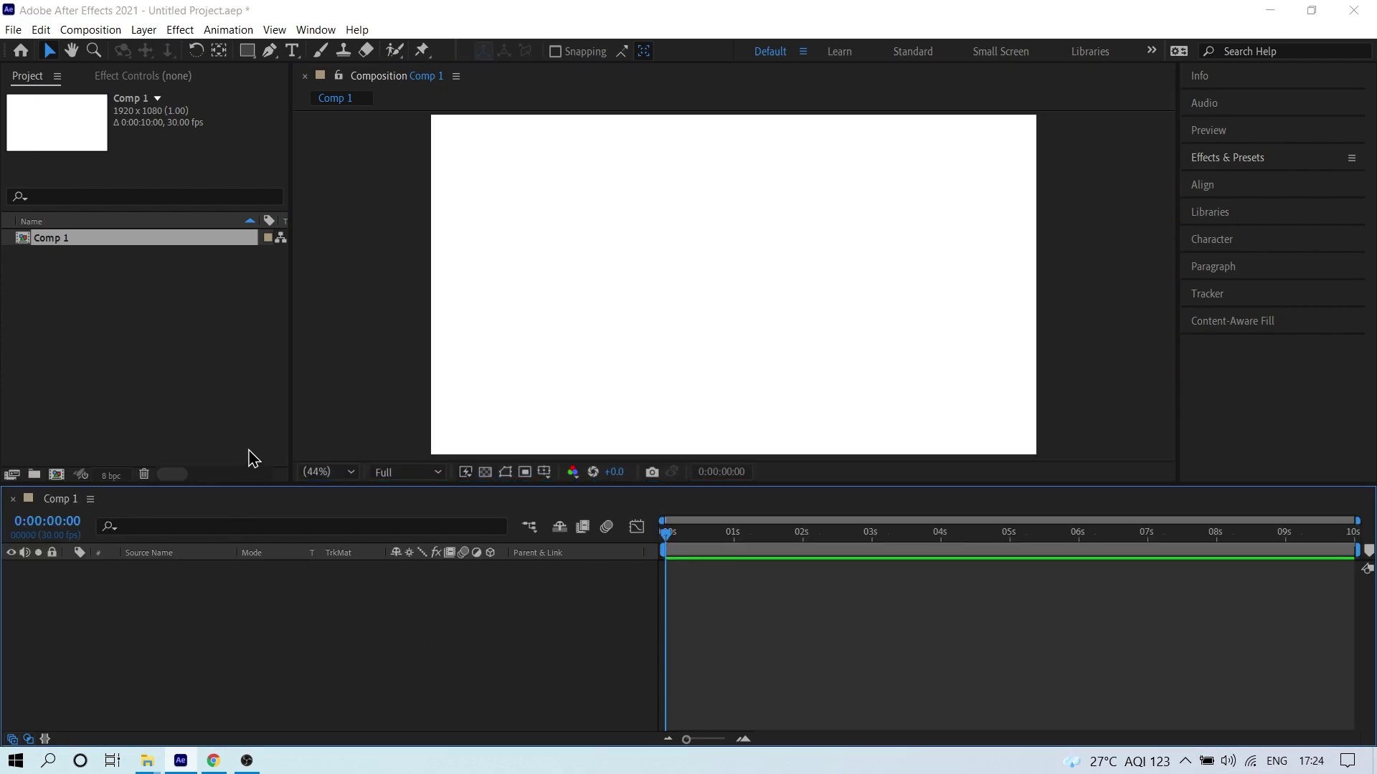
key(alt+Tab)
drag(660, 426, 348, 369)
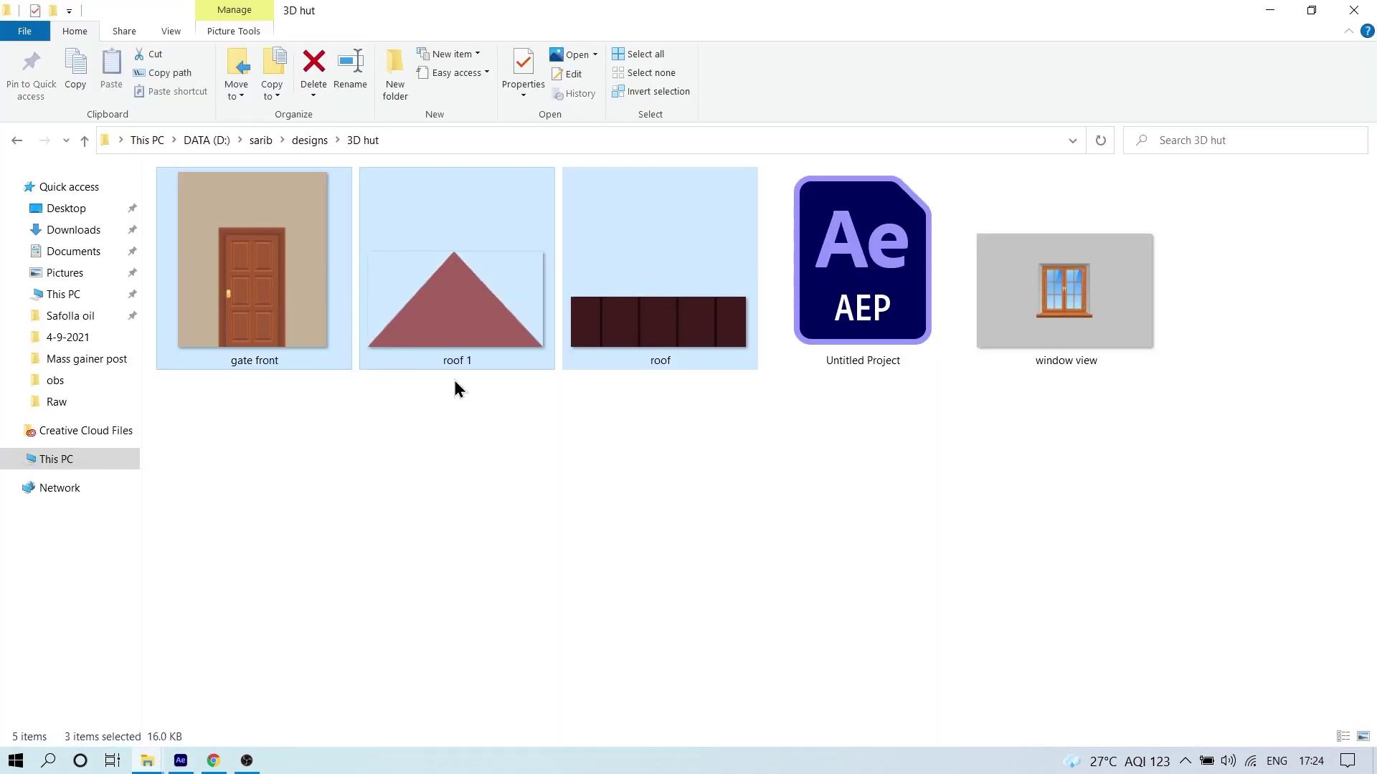
ctrl+click(1054, 339)
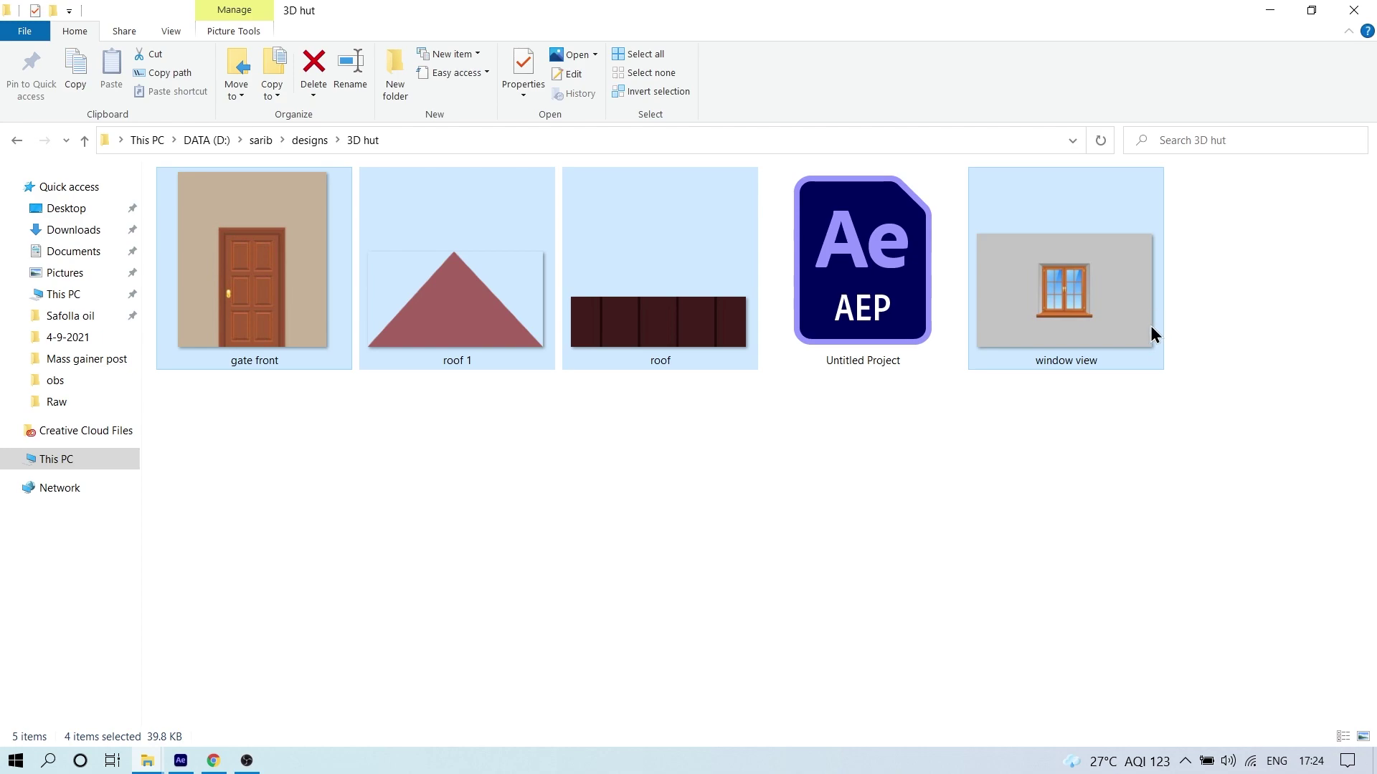
drag(1080, 323, 122, 380)
click(70, 353)
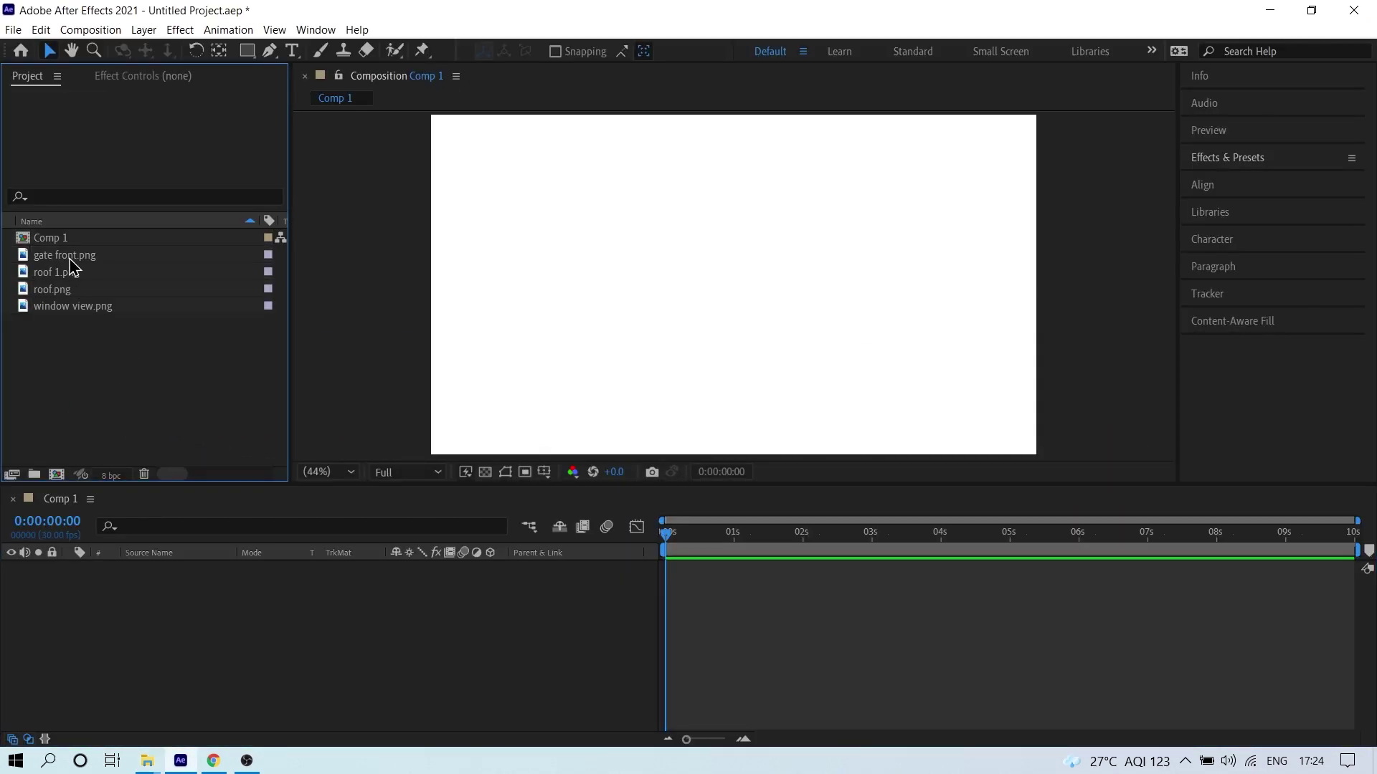
click(64, 260)
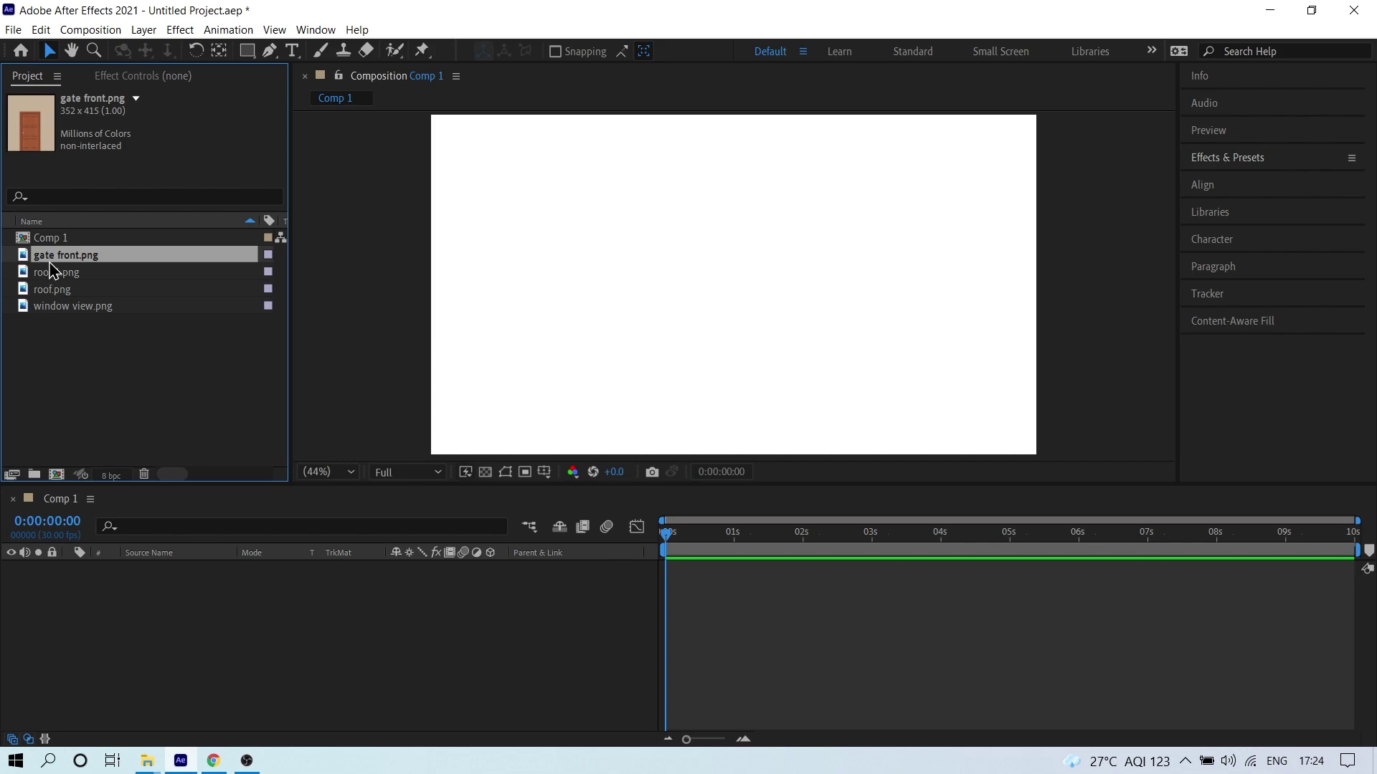
key(Return)
key(Home)
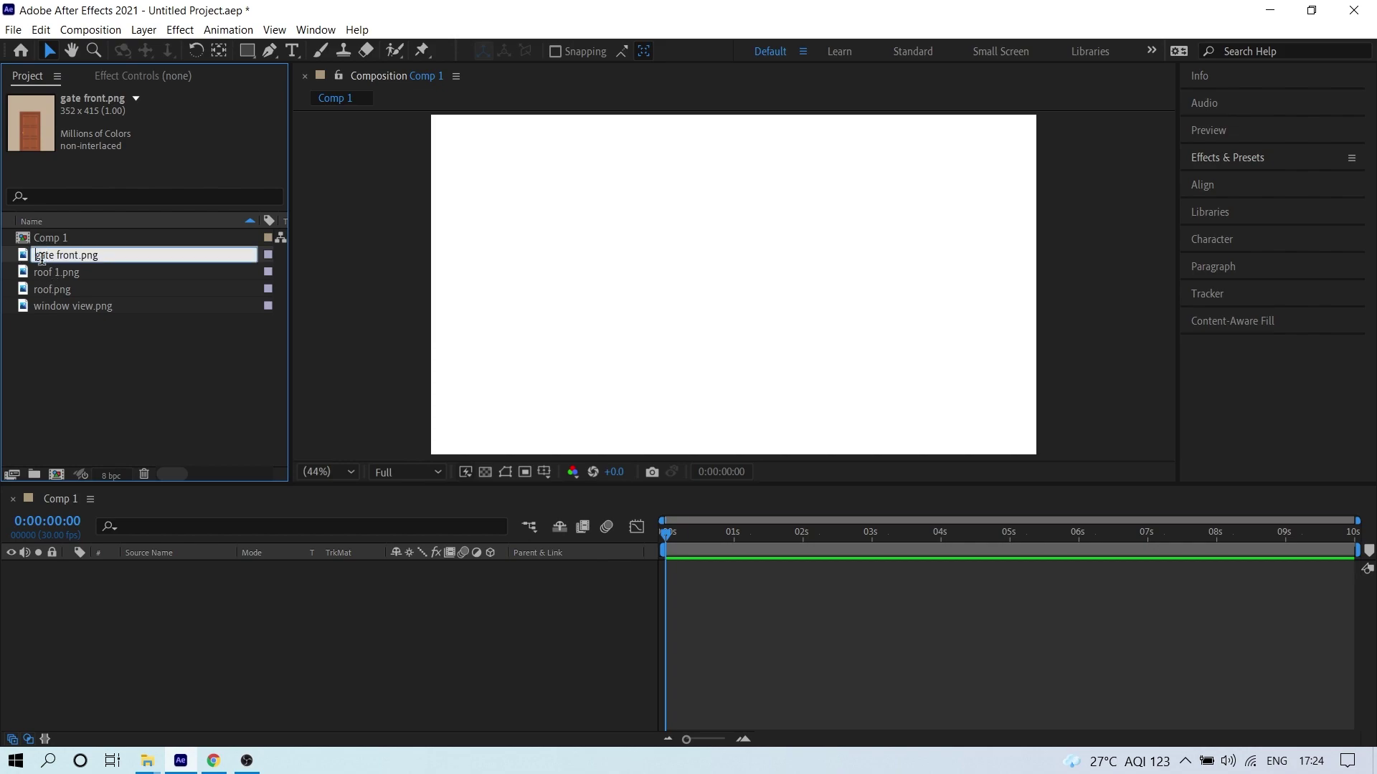
key(Escape)
key(ctrl+z)
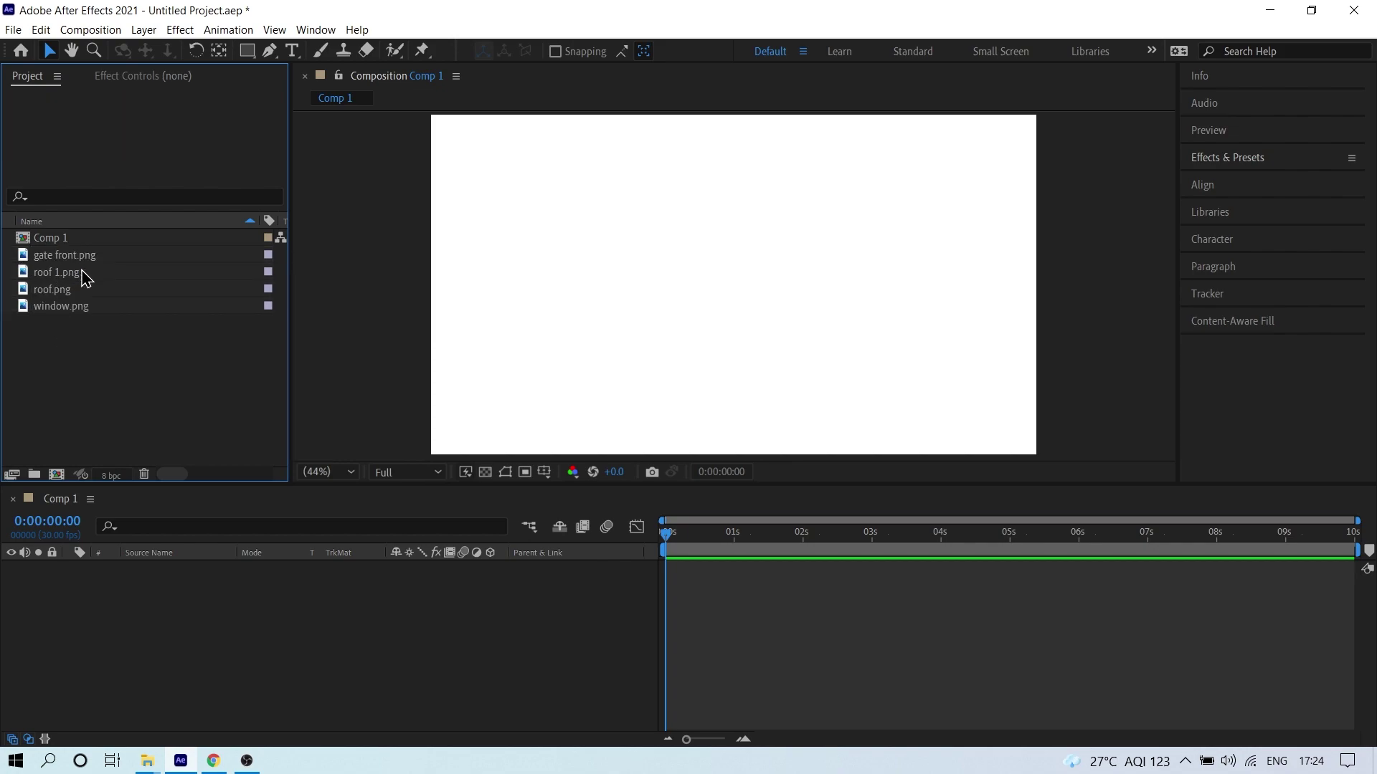
- Add gate front.png to Comp 1 as a layer, centred in the frame, and leave it deselected
click(79, 265)
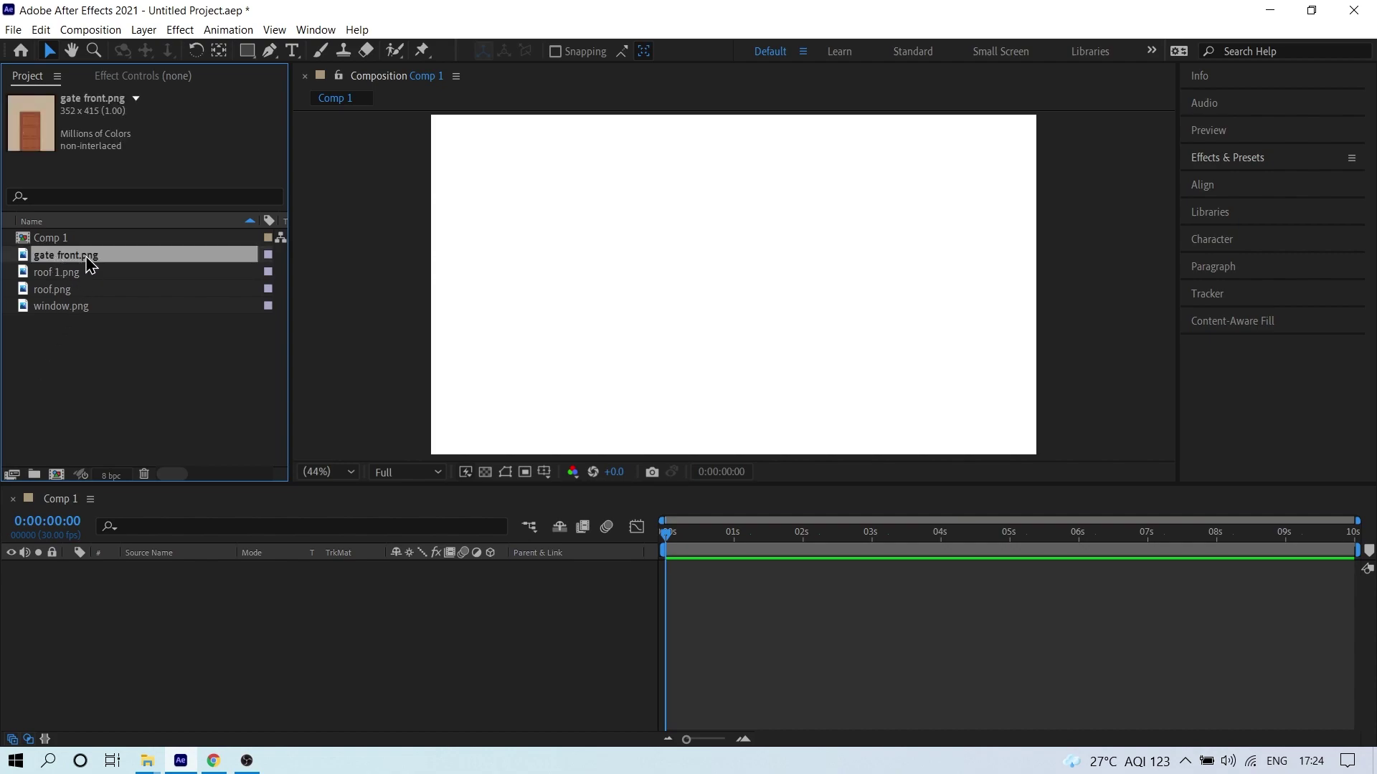
drag(70, 264, 229, 587)
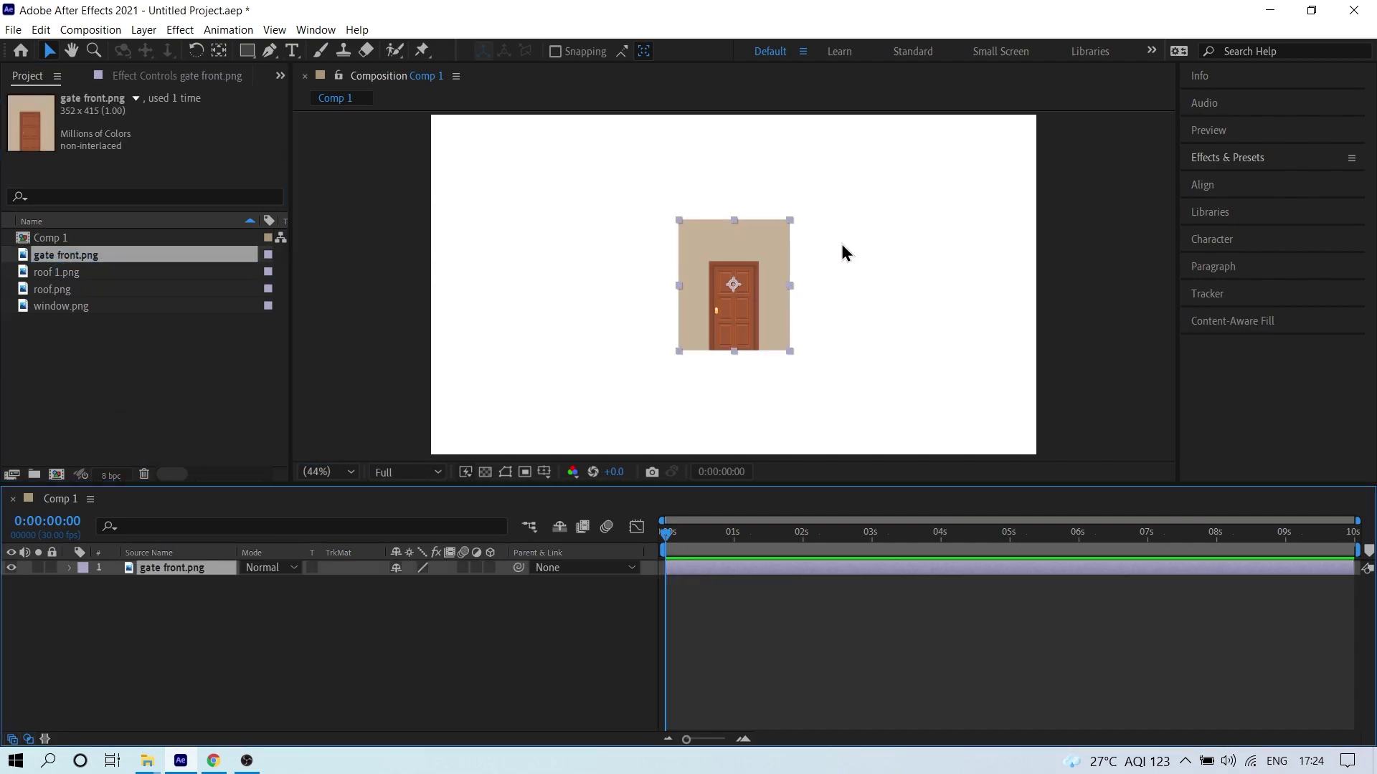
click(823, 318)
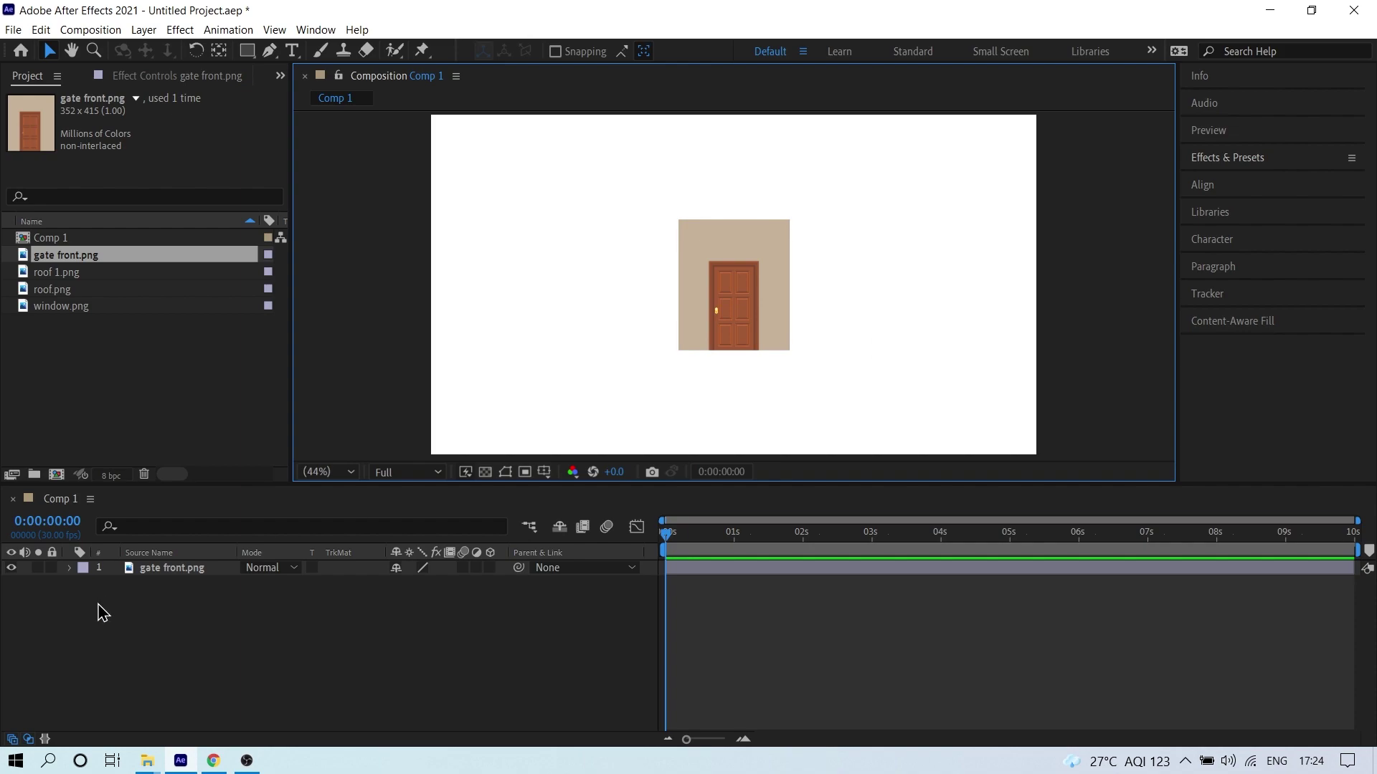
click(687, 308)
drag(737, 277, 664, 286)
key(ctrl+z)
click(909, 267)
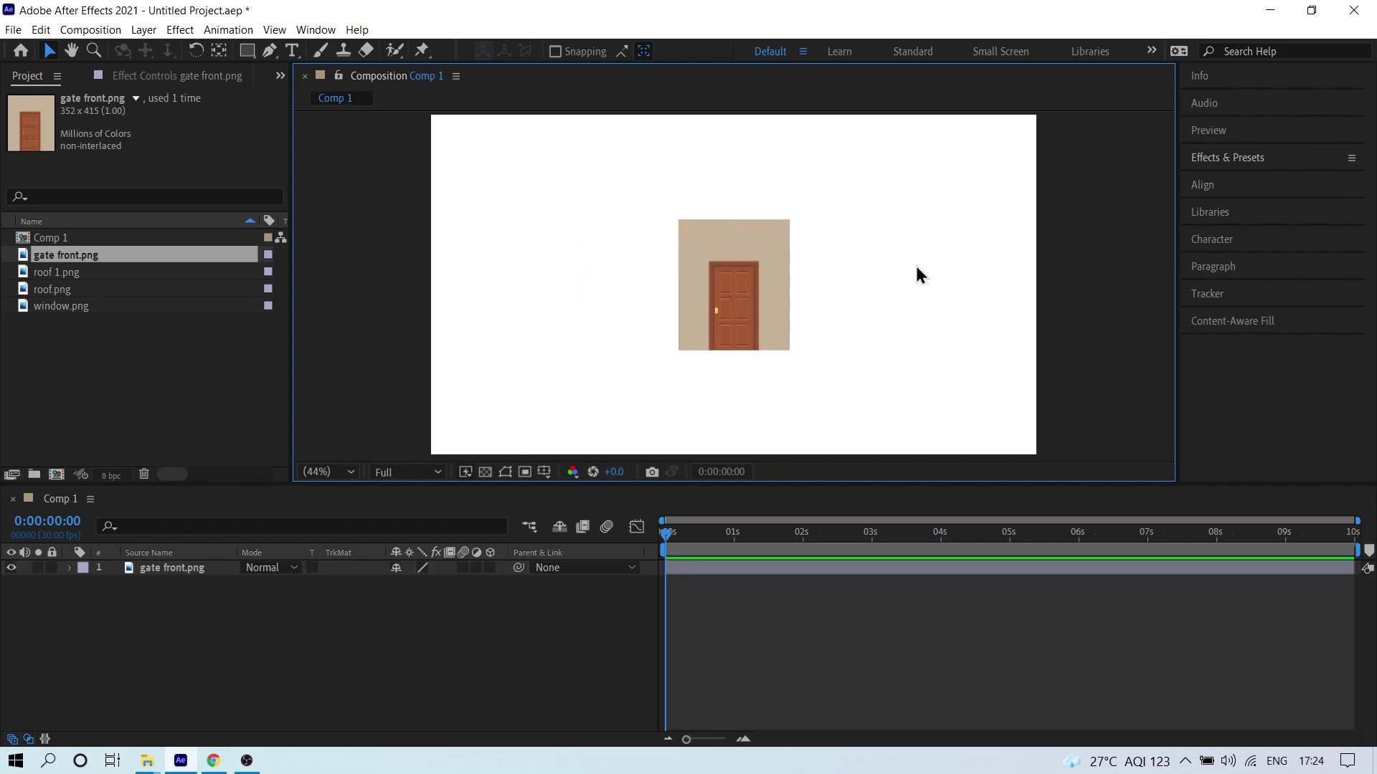
- Add roof 1.png to Comp 1 as a new layer above the gate front layer
click(67, 392)
click(57, 278)
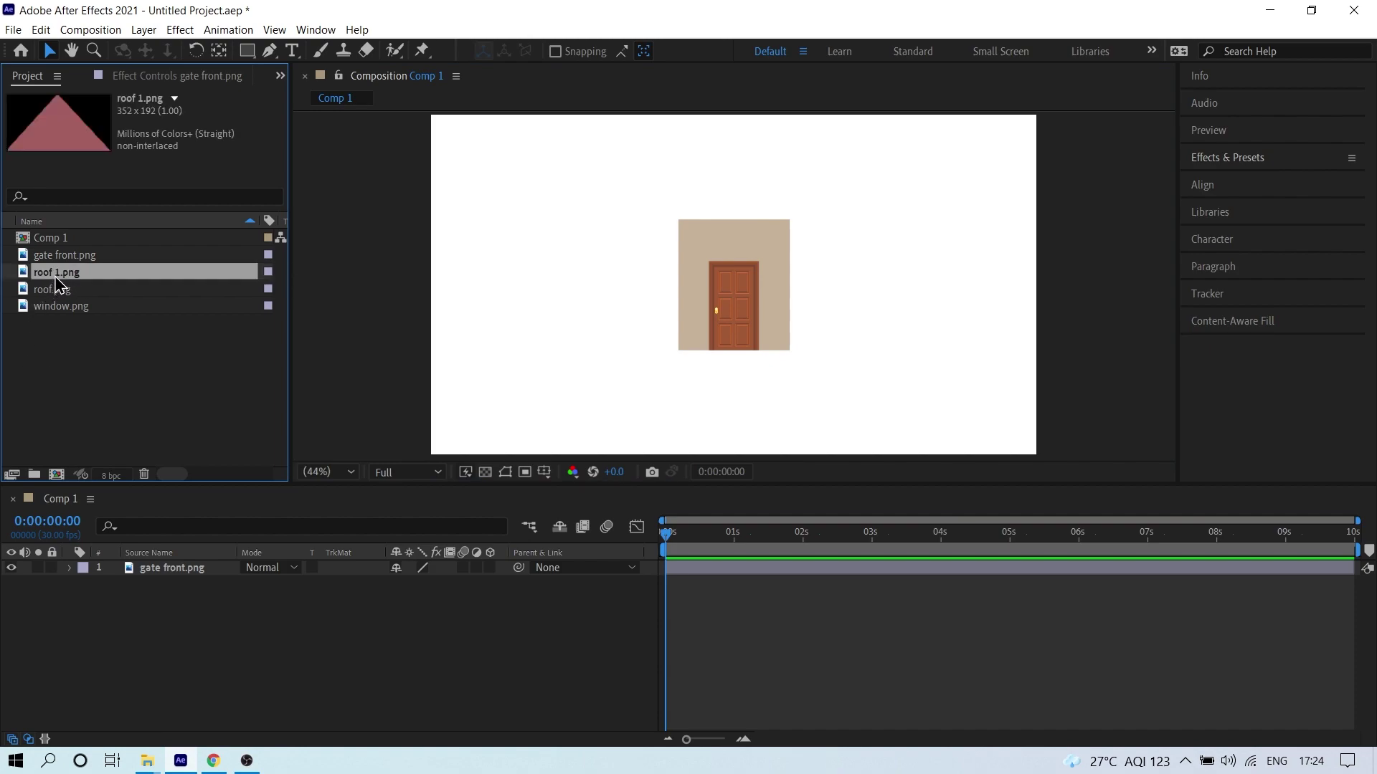
drag(39, 281, 161, 570)
- Move the triangular roof up so its base sits exactly on the upper edge of the gate wall
scroll(726, 271, up, 3)
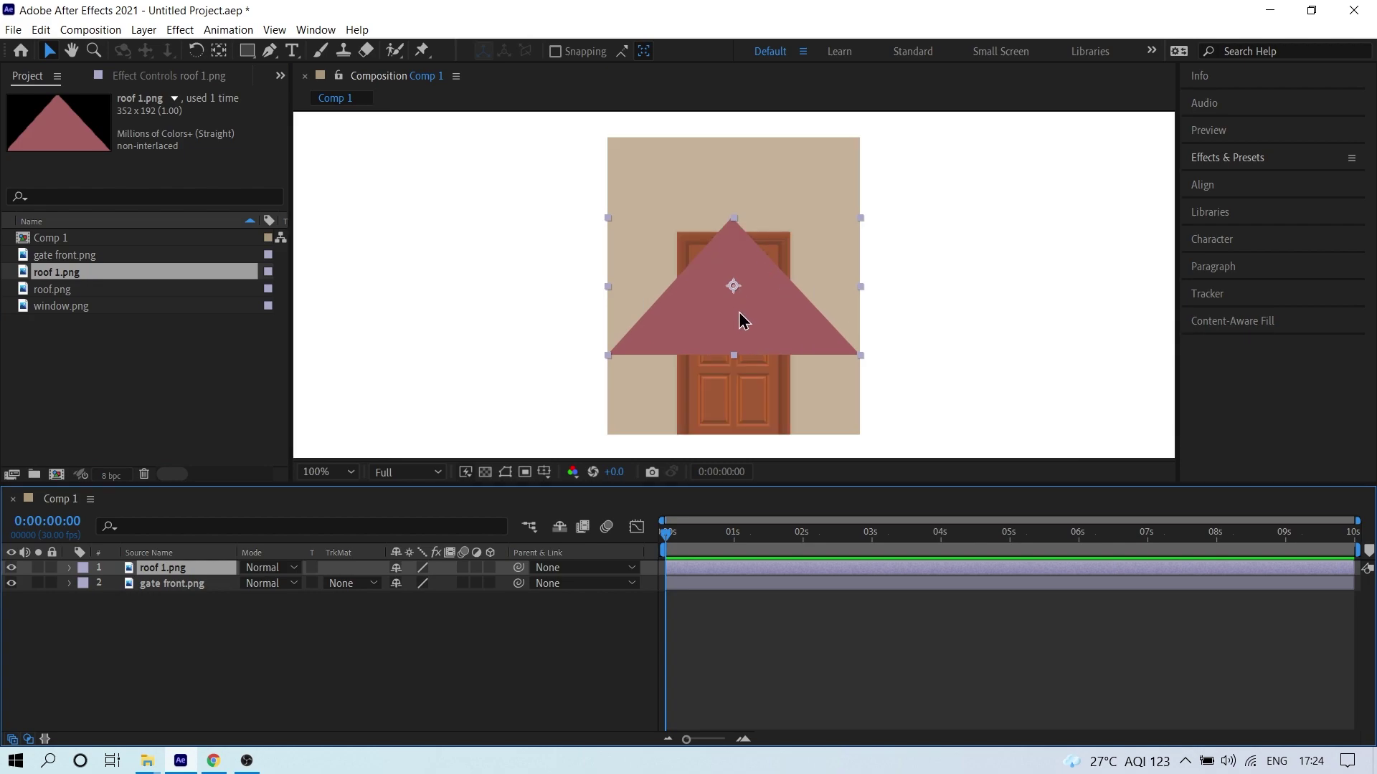
drag(780, 324, 772, 159)
scroll(430, 169, up, 5)
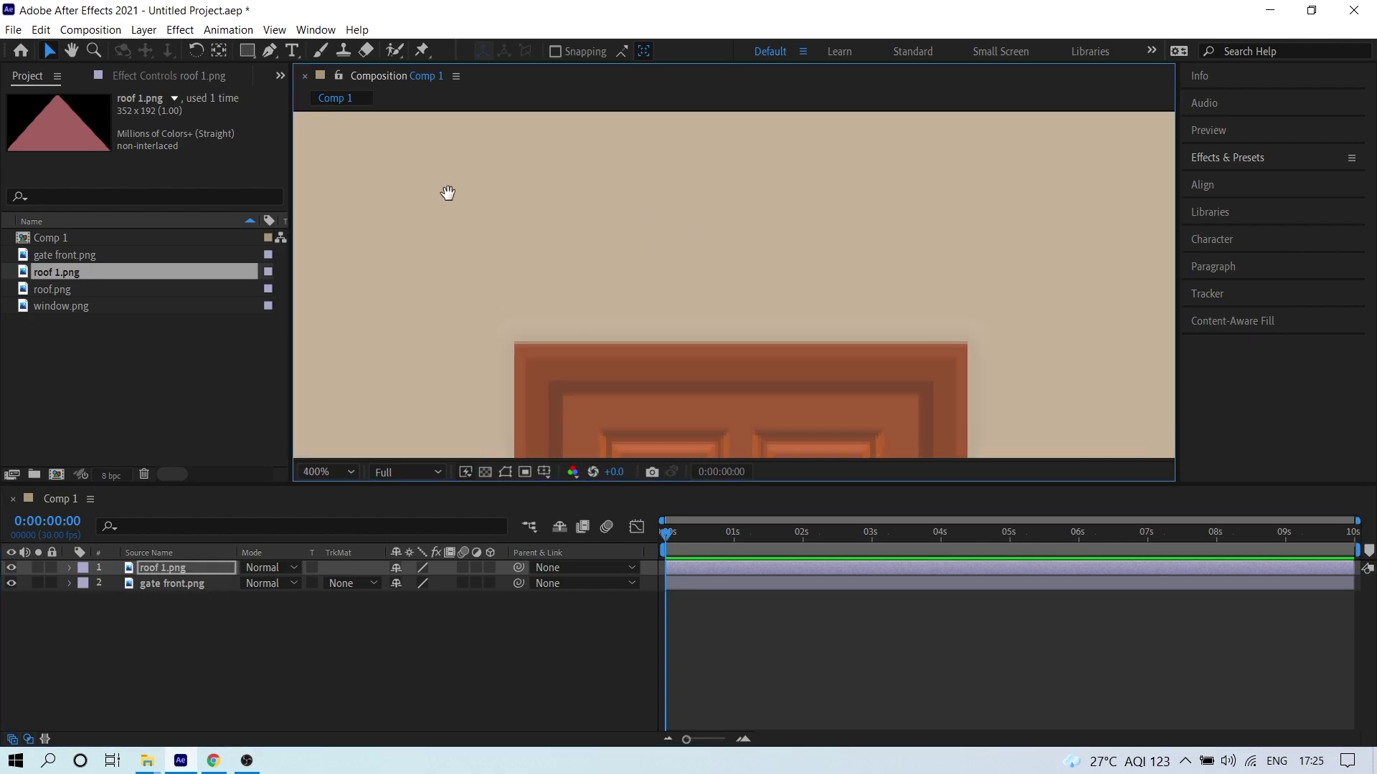
key(Up)
key(Up)
key(Up)
scroll(857, 316, down, 7)
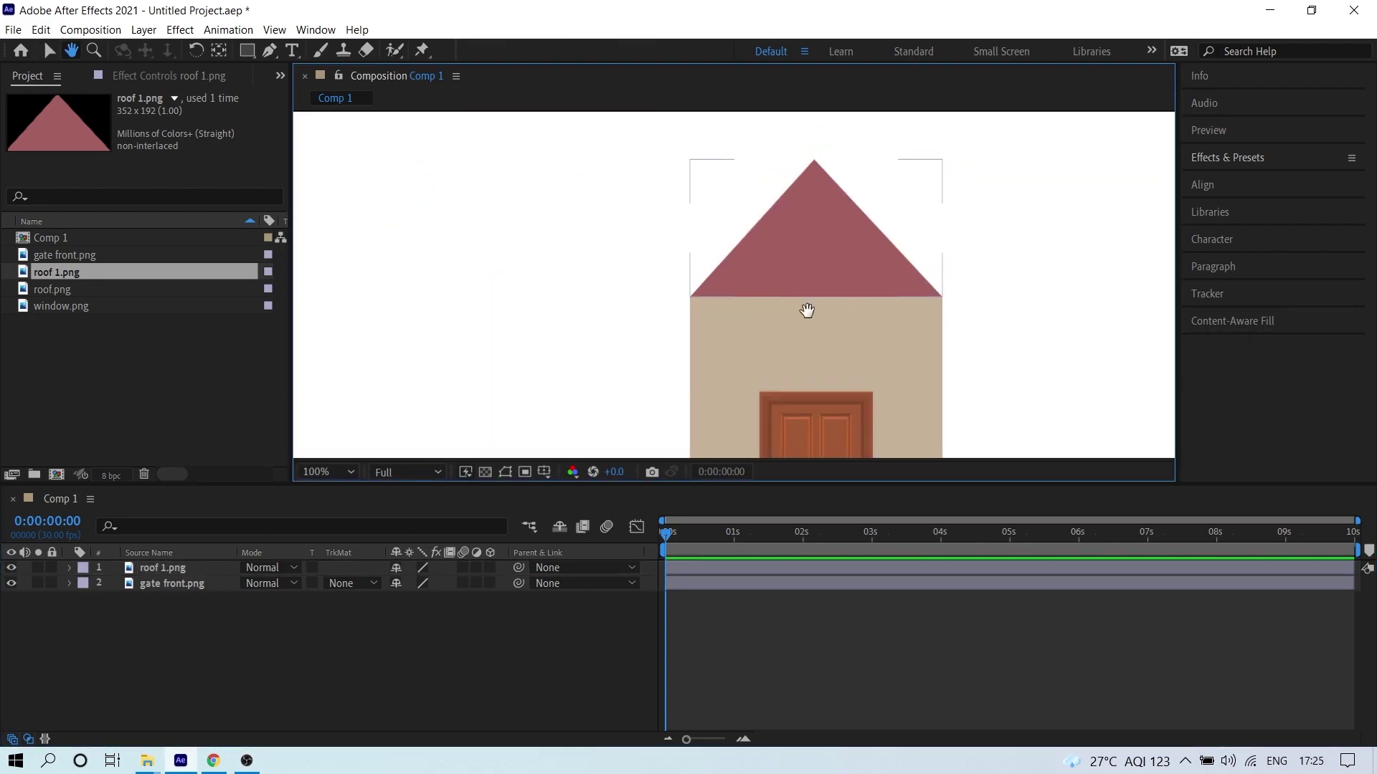
- Add window.png to Comp 1 as the topmost layer and move it to the right side of the gate wall
click(62, 315)
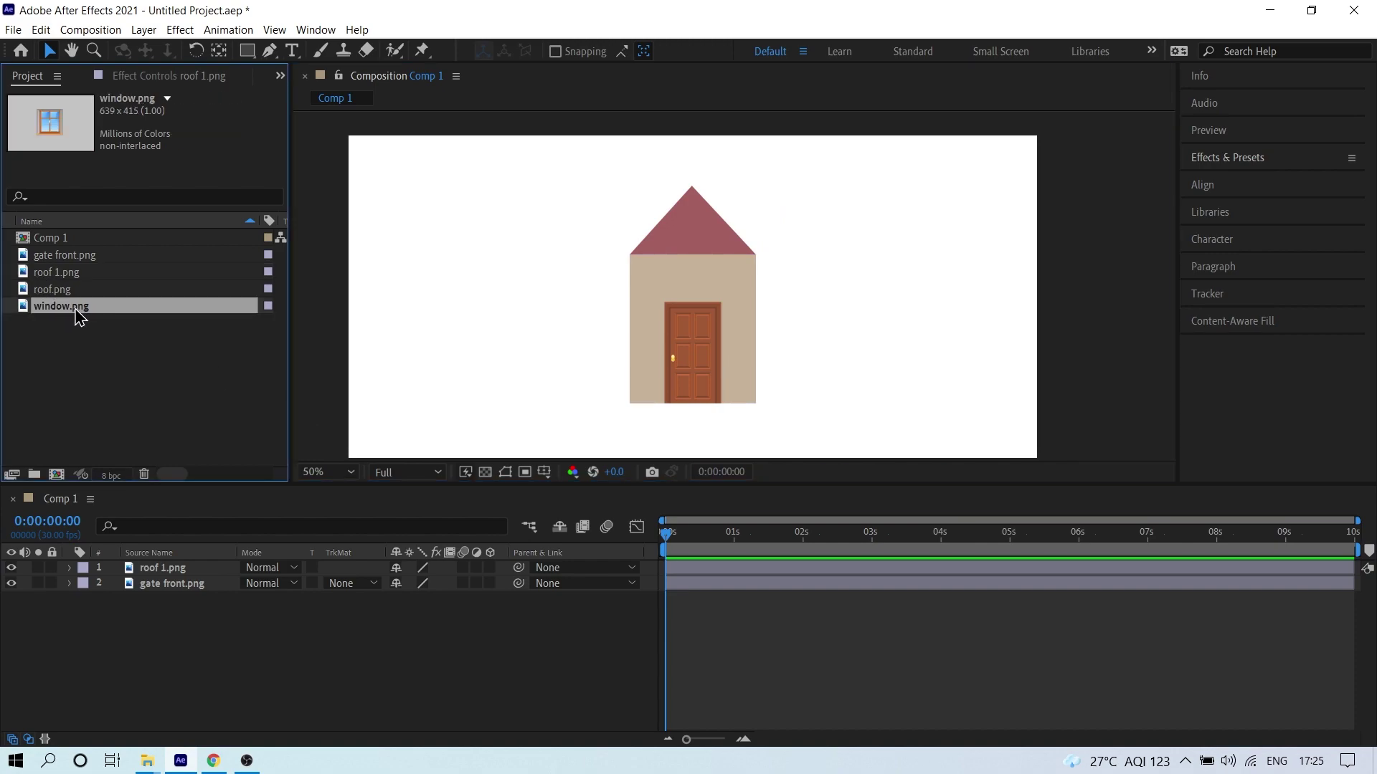
drag(55, 318, 158, 565)
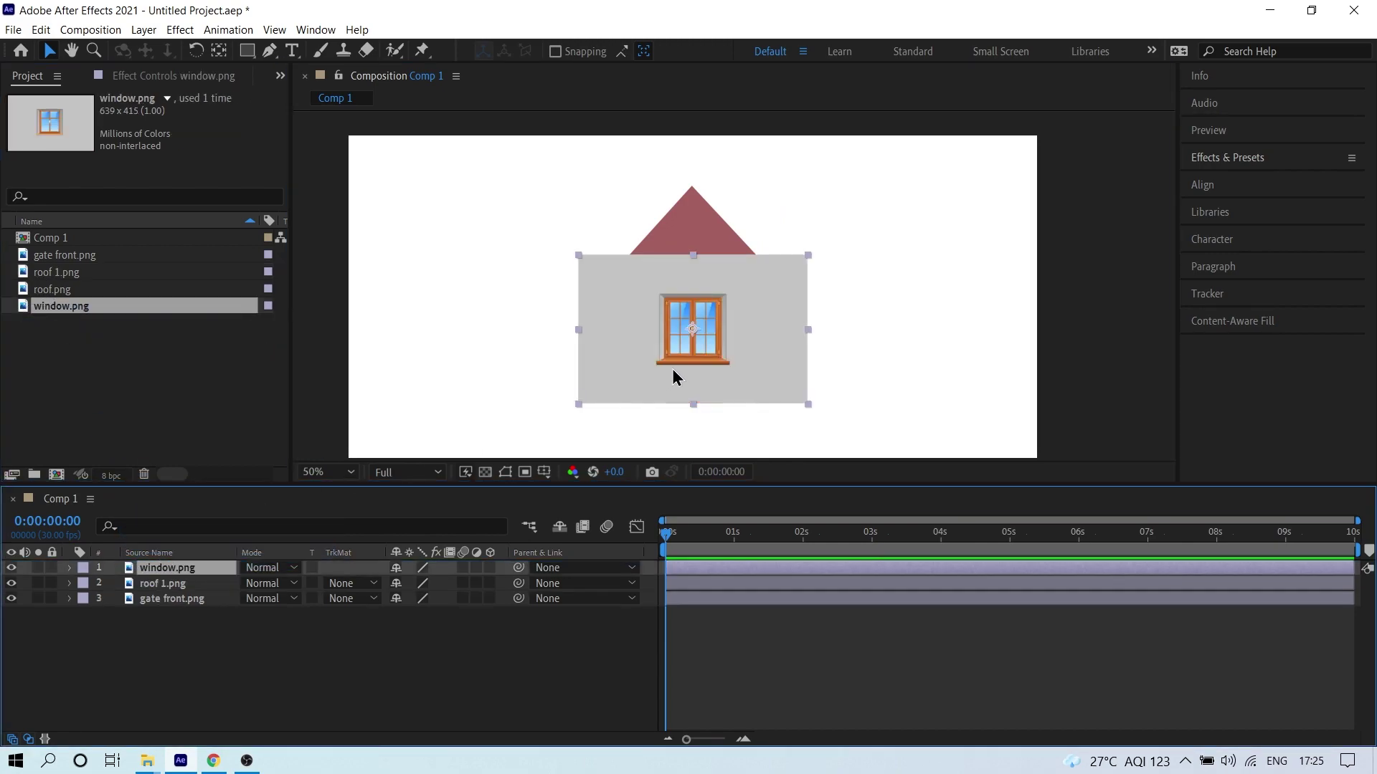
drag(624, 308, 678, 238)
- Fine-position the window wall so its left edge meets the gate wall's right edge without a gap, and deselect it
key(period)
key(period)
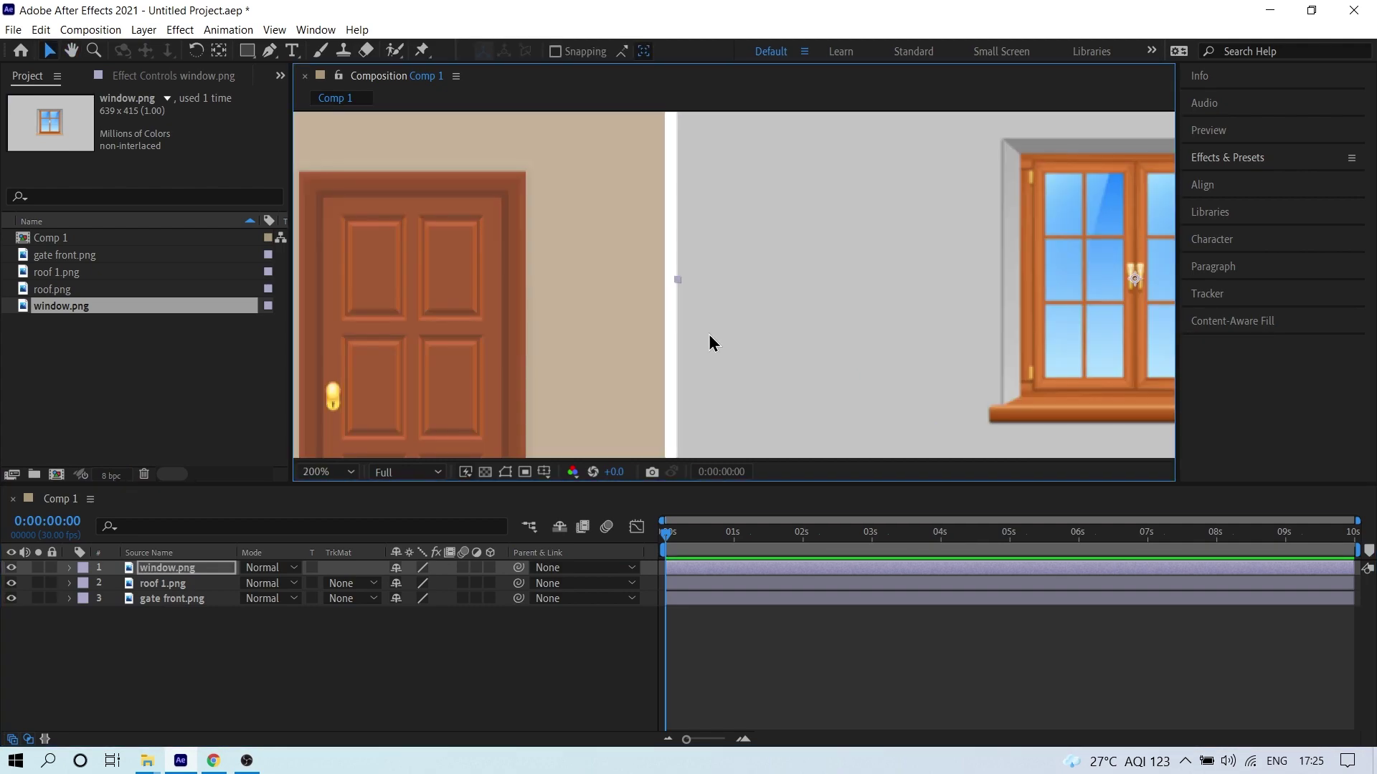
key(period)
drag(583, 342, 884, 295)
key(period)
key(period)
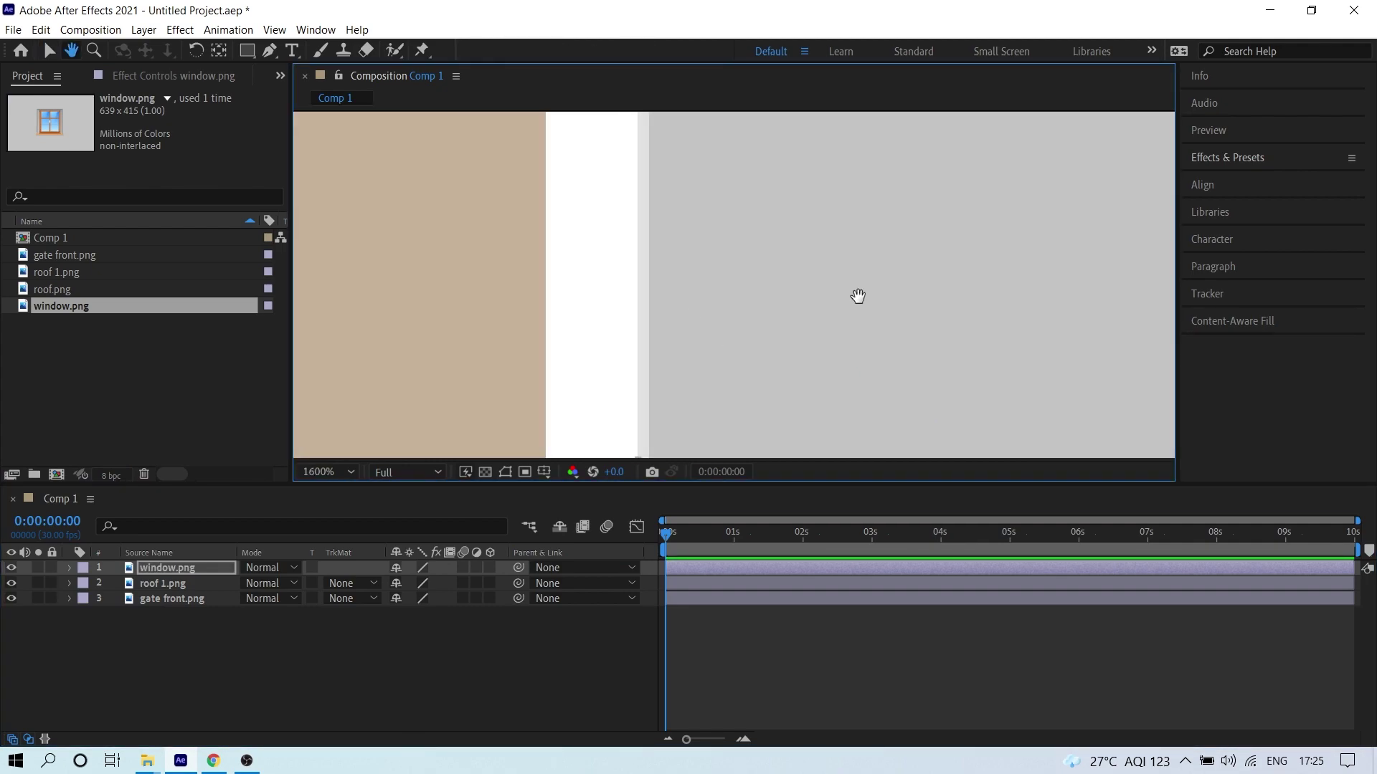
key(v)
key(comma)
key(comma)
key(comma)
key(comma)
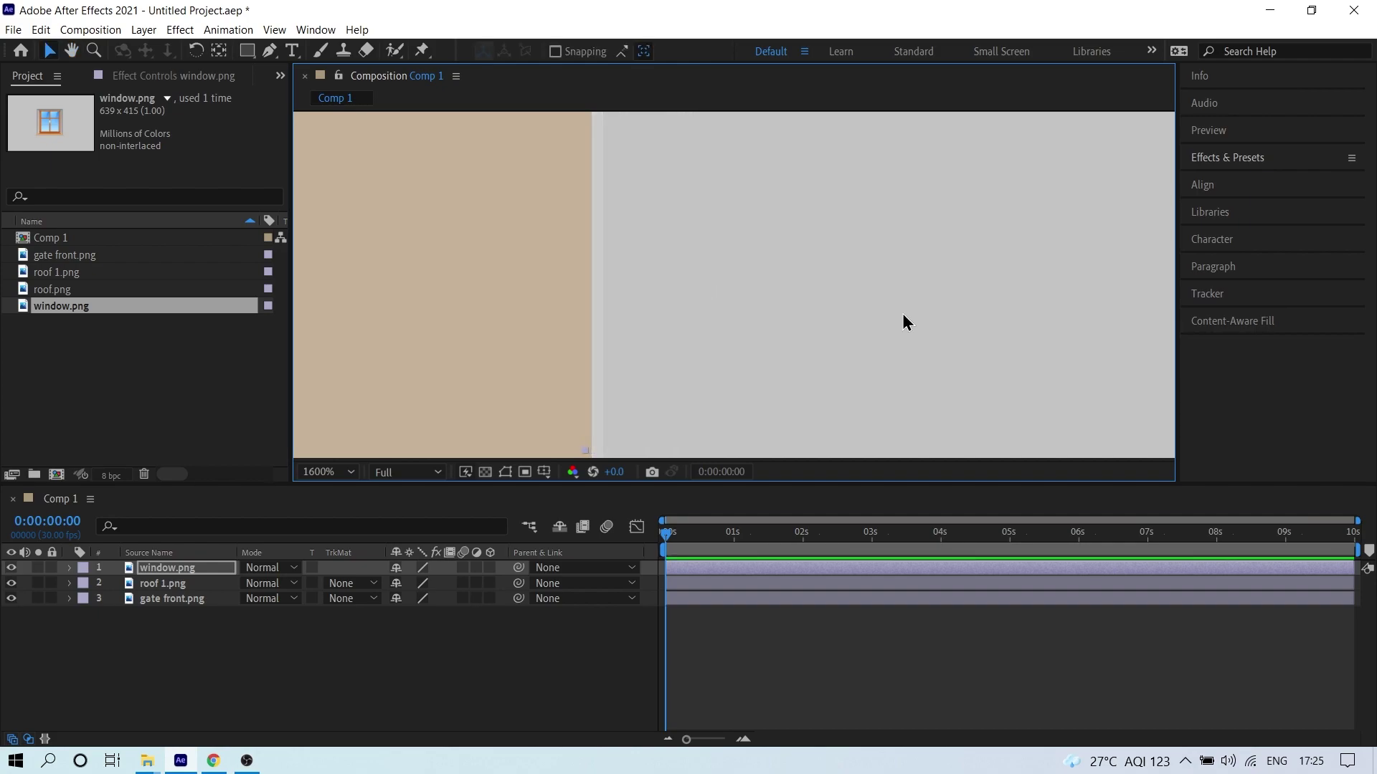
key(comma)
click(754, 635)
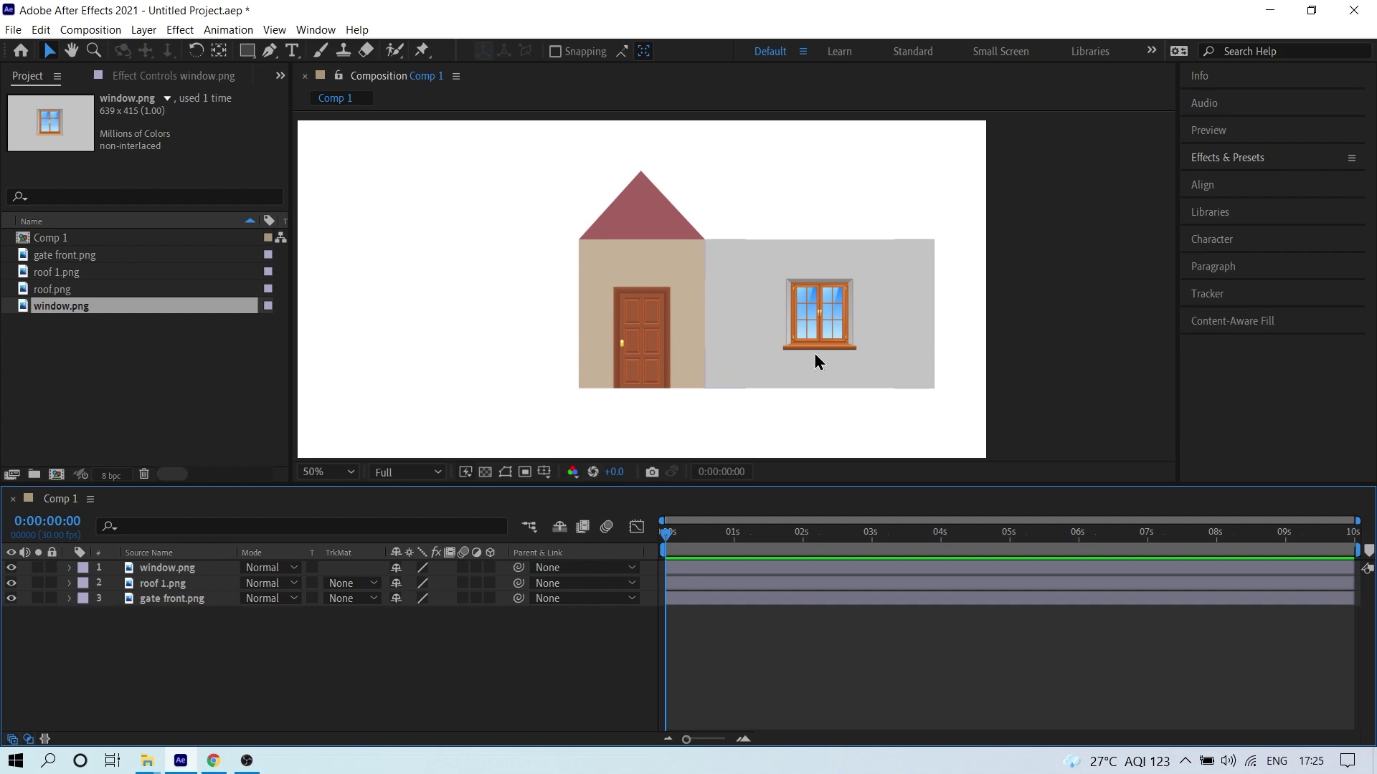
- Turn on snapping and move the window wall's anchor point to the midpoint of its left edge, against the gate wall
click(812, 330)
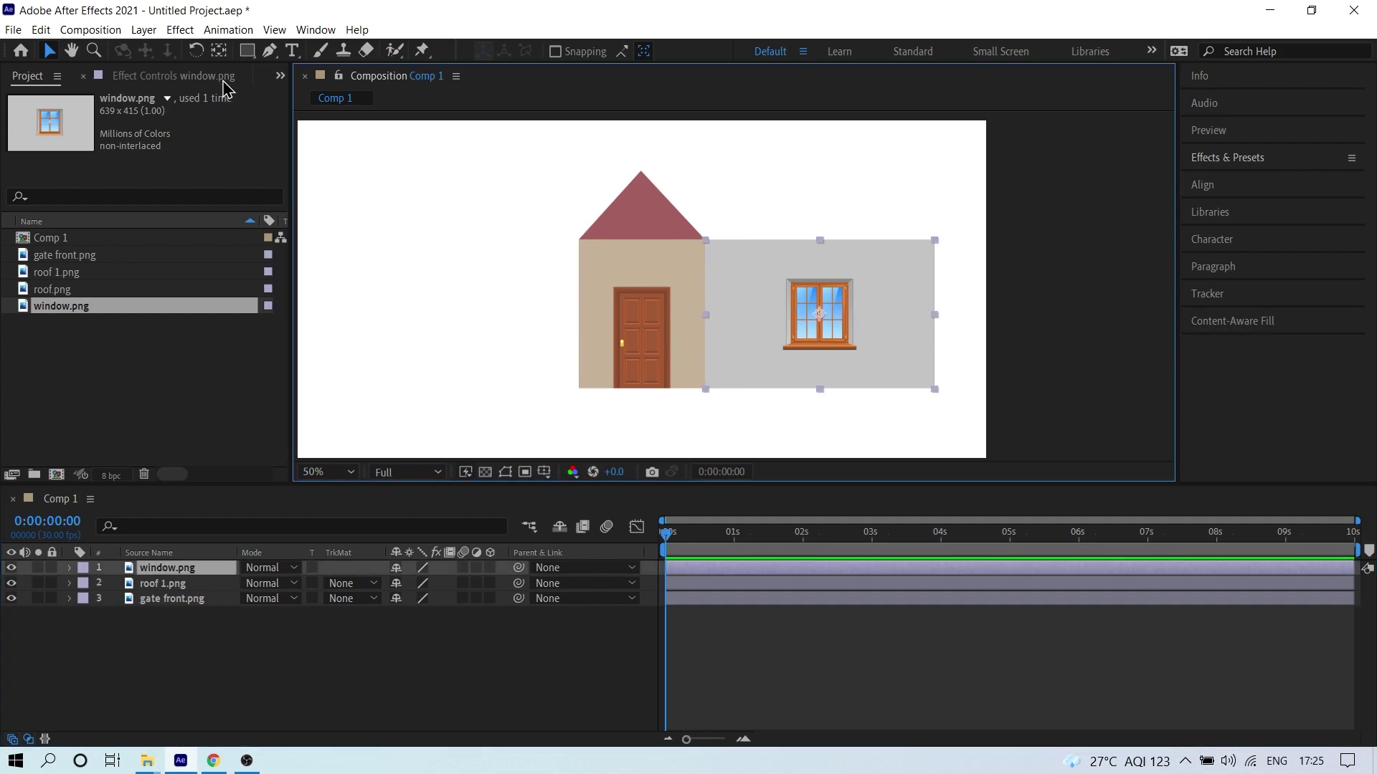
click(219, 50)
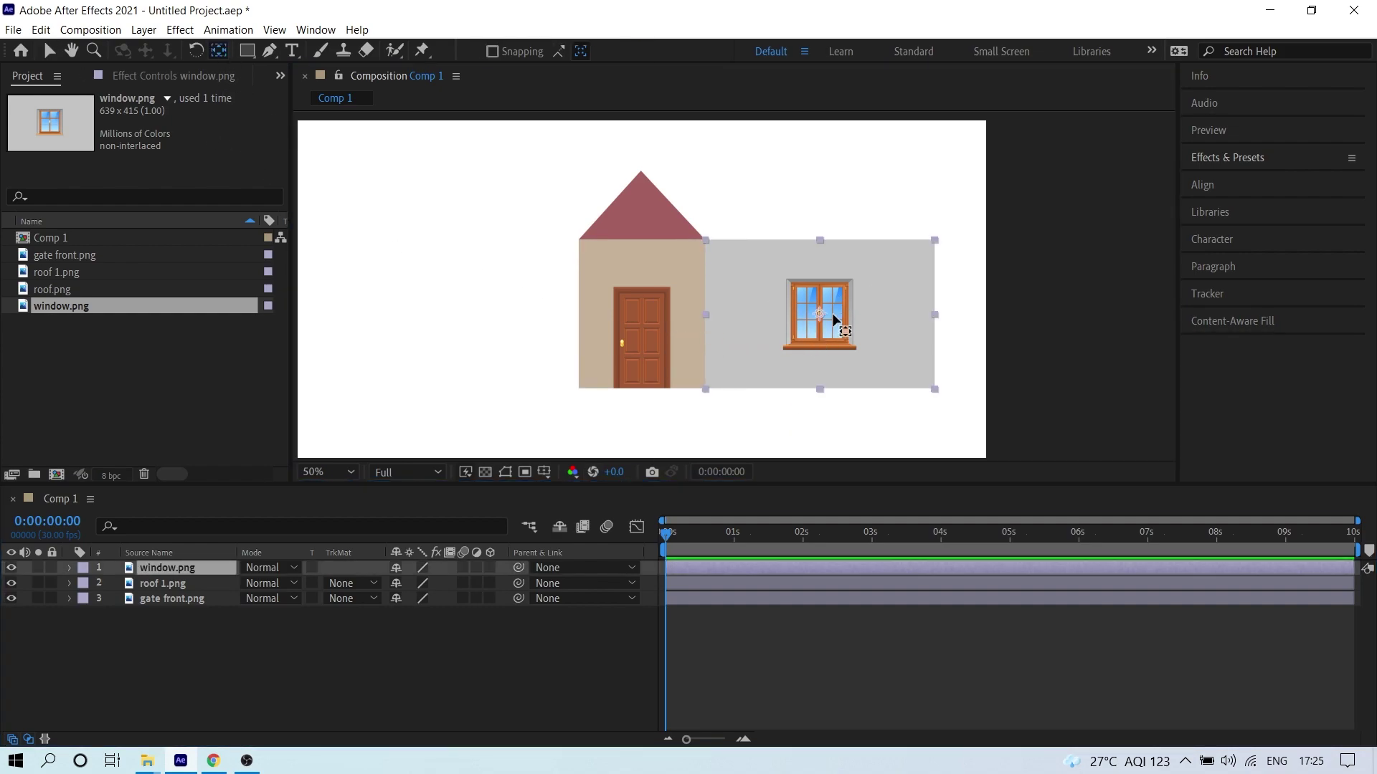
key(period)
click(492, 52)
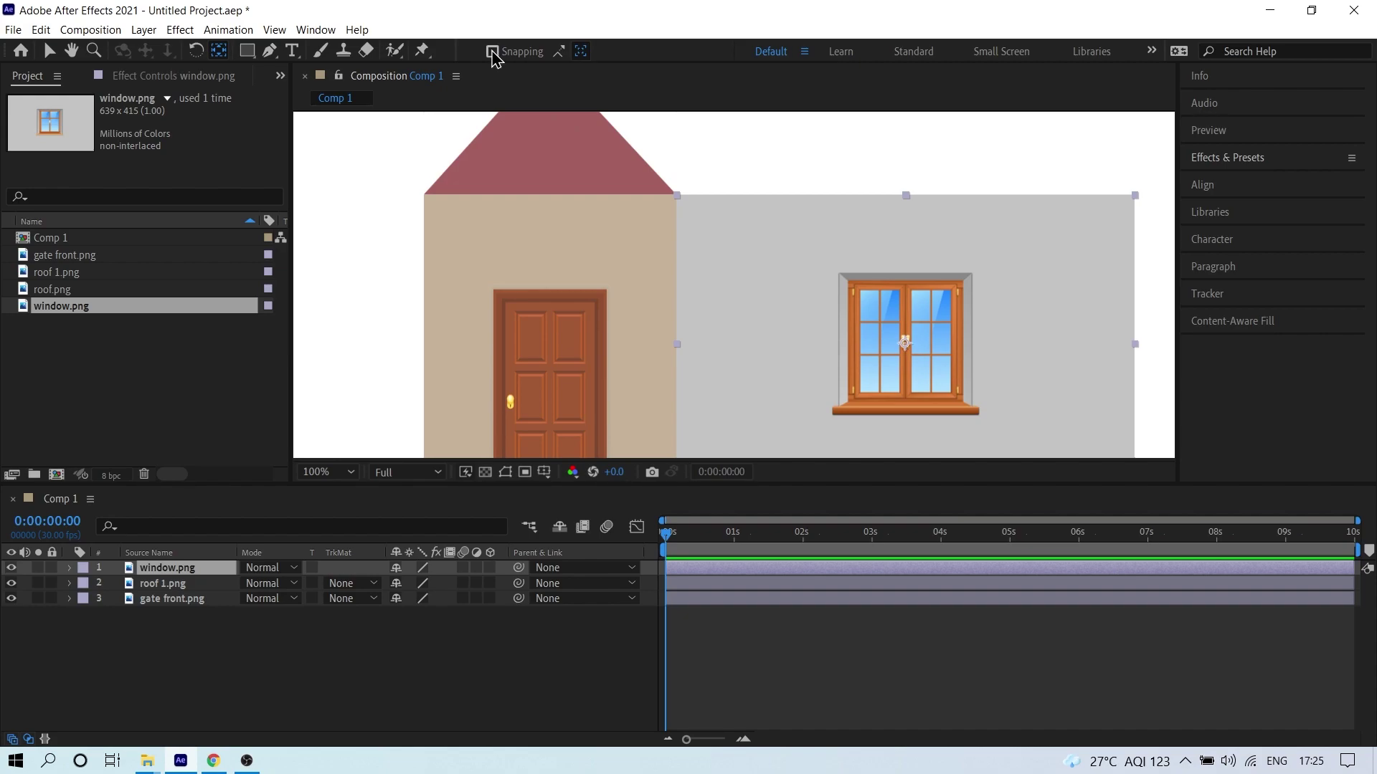
drag(903, 341, 681, 347)
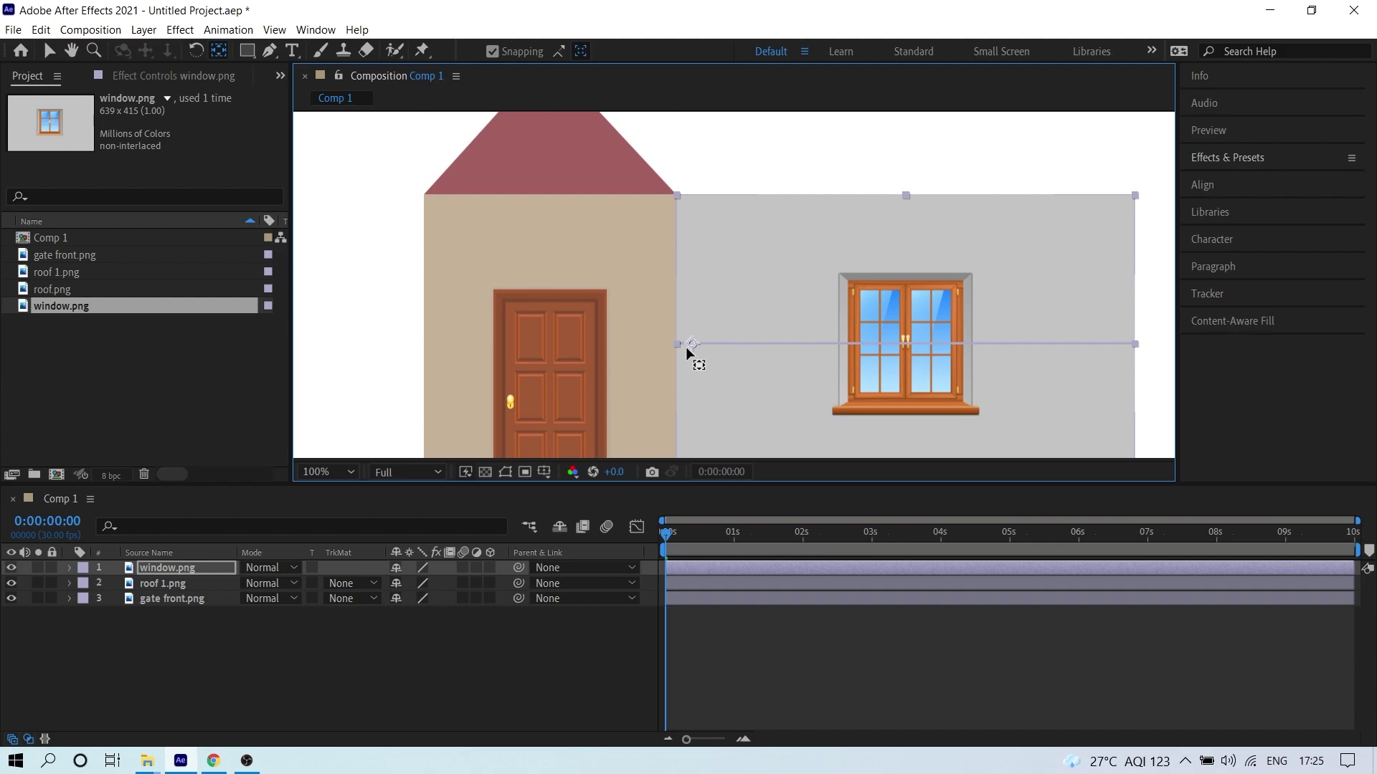
- Move the triangular roof's anchor point to the middle of its base edge and deselect the layer
drag(573, 254, 605, 372)
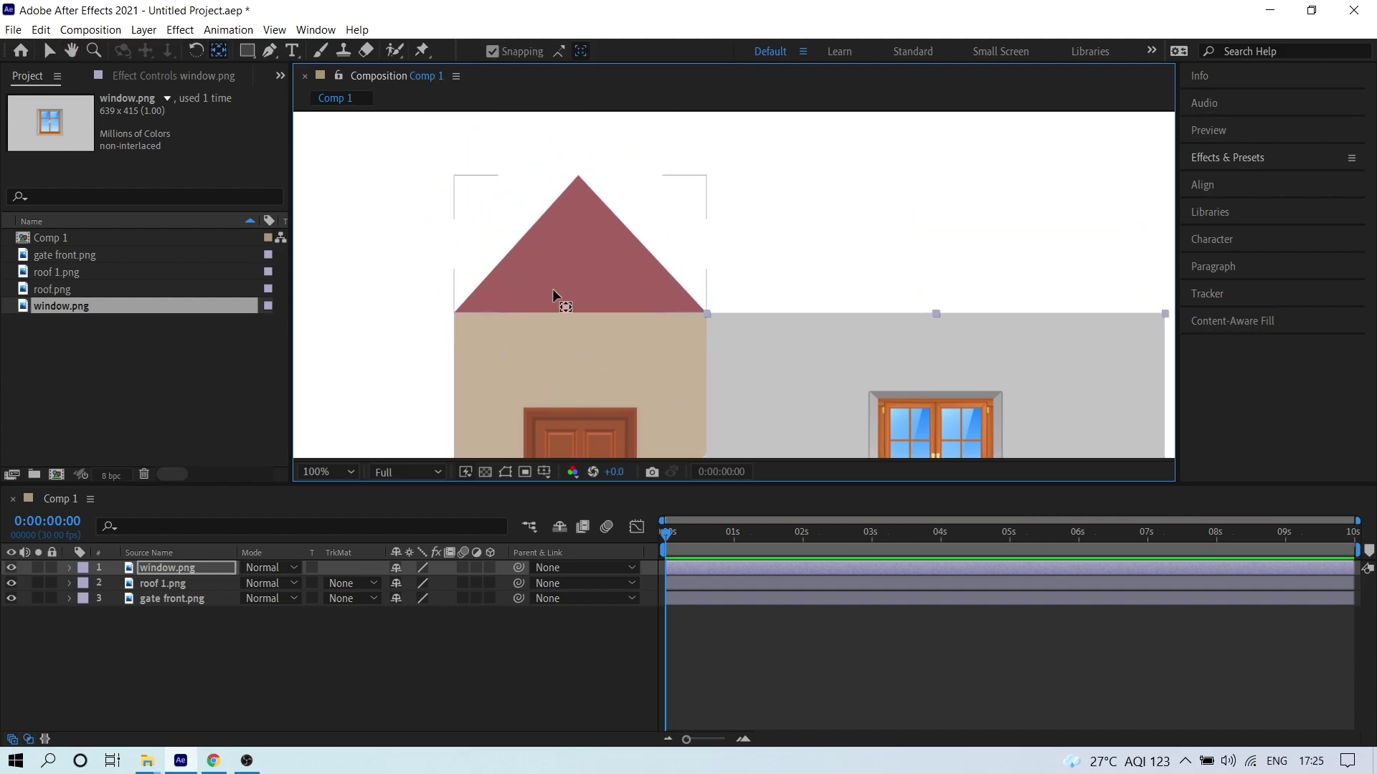
click(578, 246)
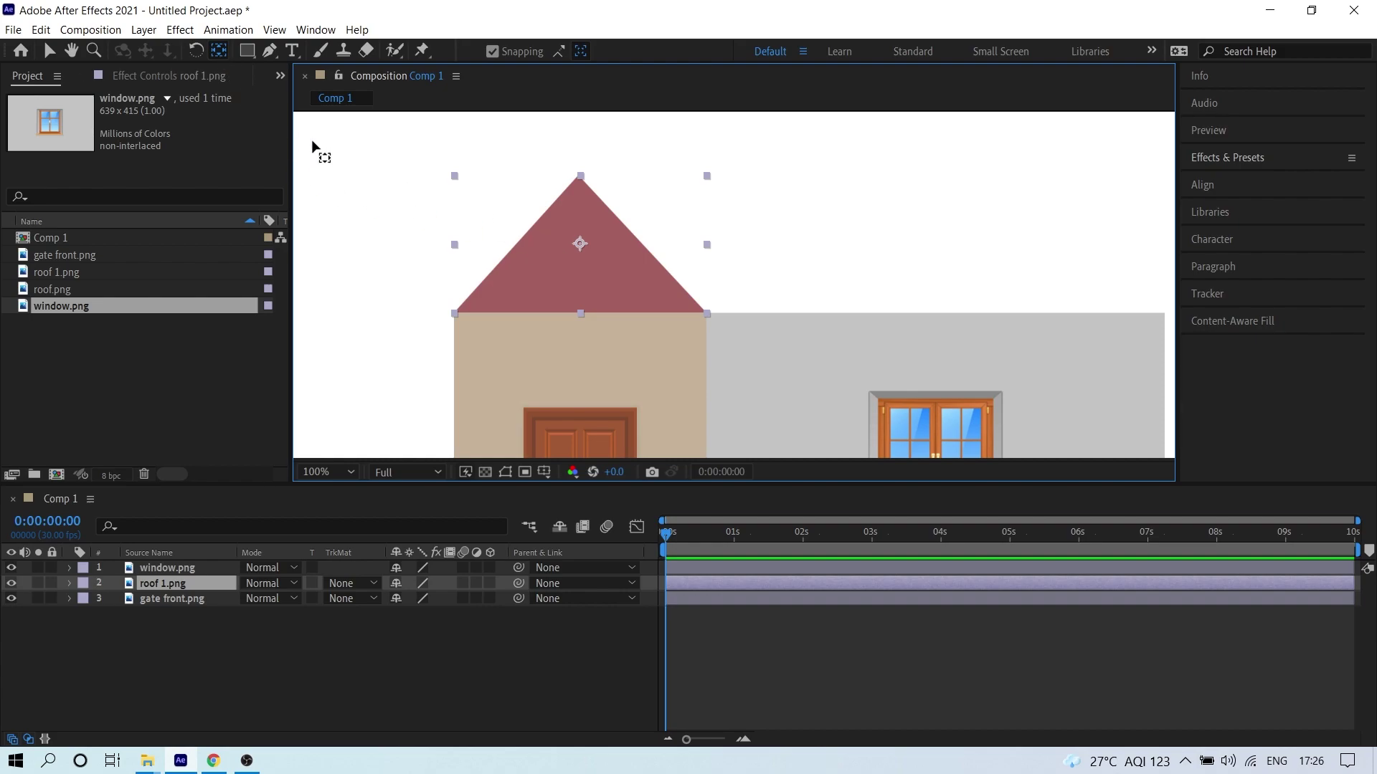
drag(585, 247, 585, 313)
scroll(633, 222, down, 2)
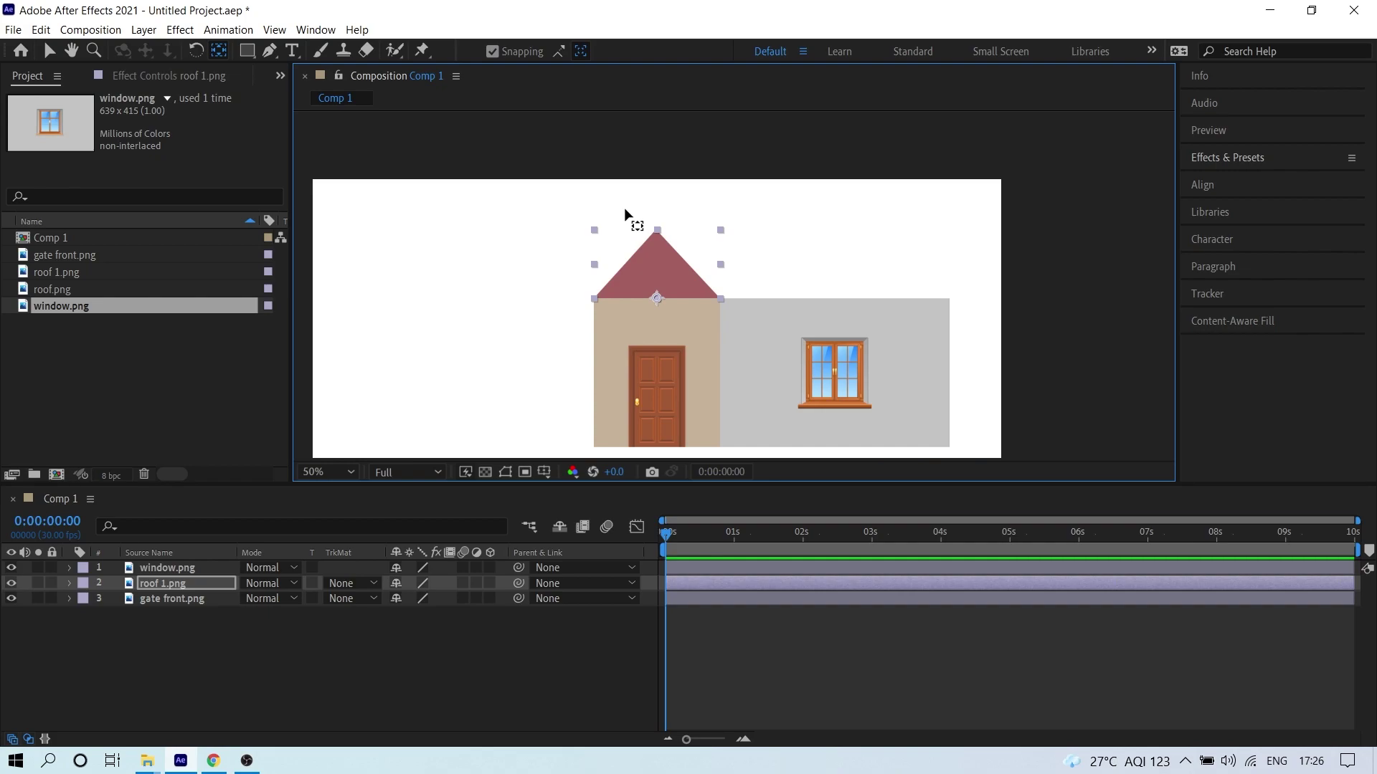
click(200, 672)
key(v)
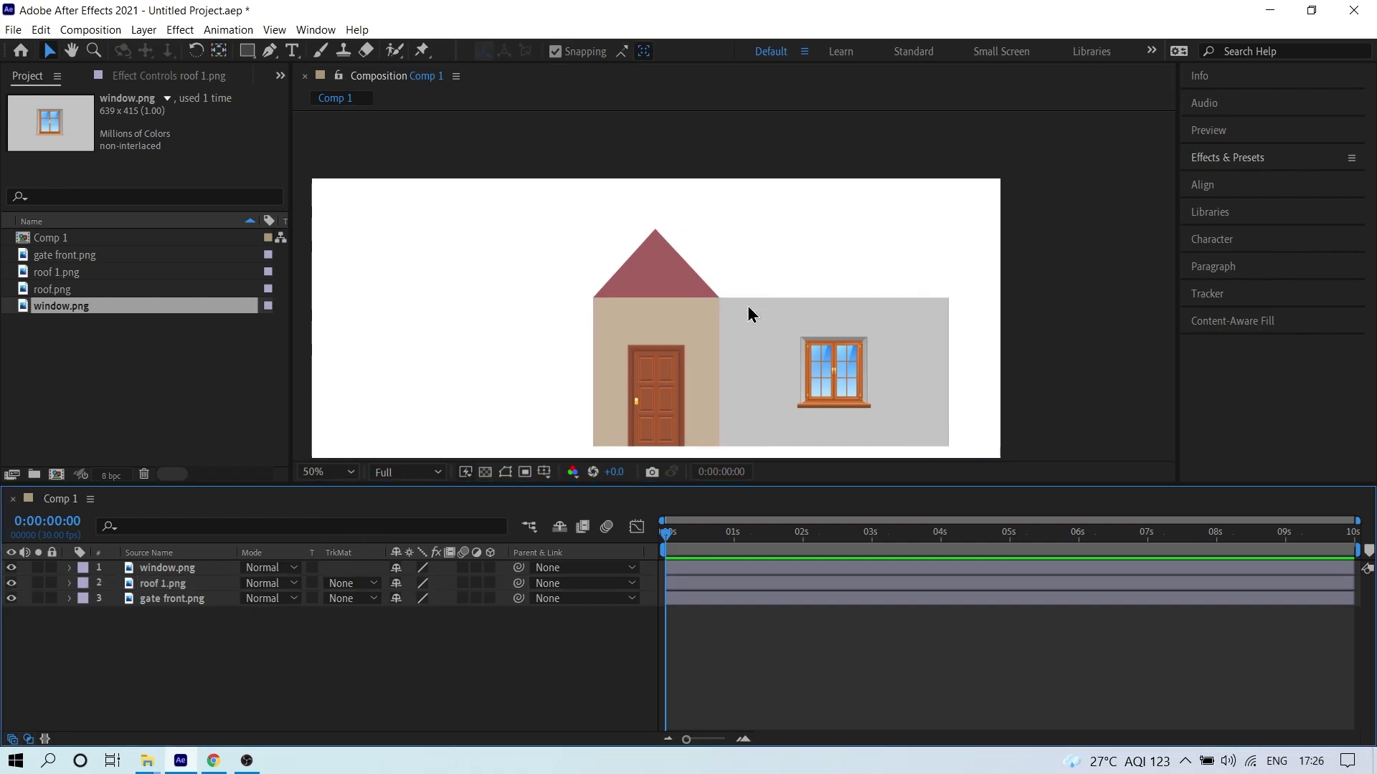
- Add roof.png to Comp 1 as the topmost layer and move it above the window wall
click(64, 371)
click(91, 288)
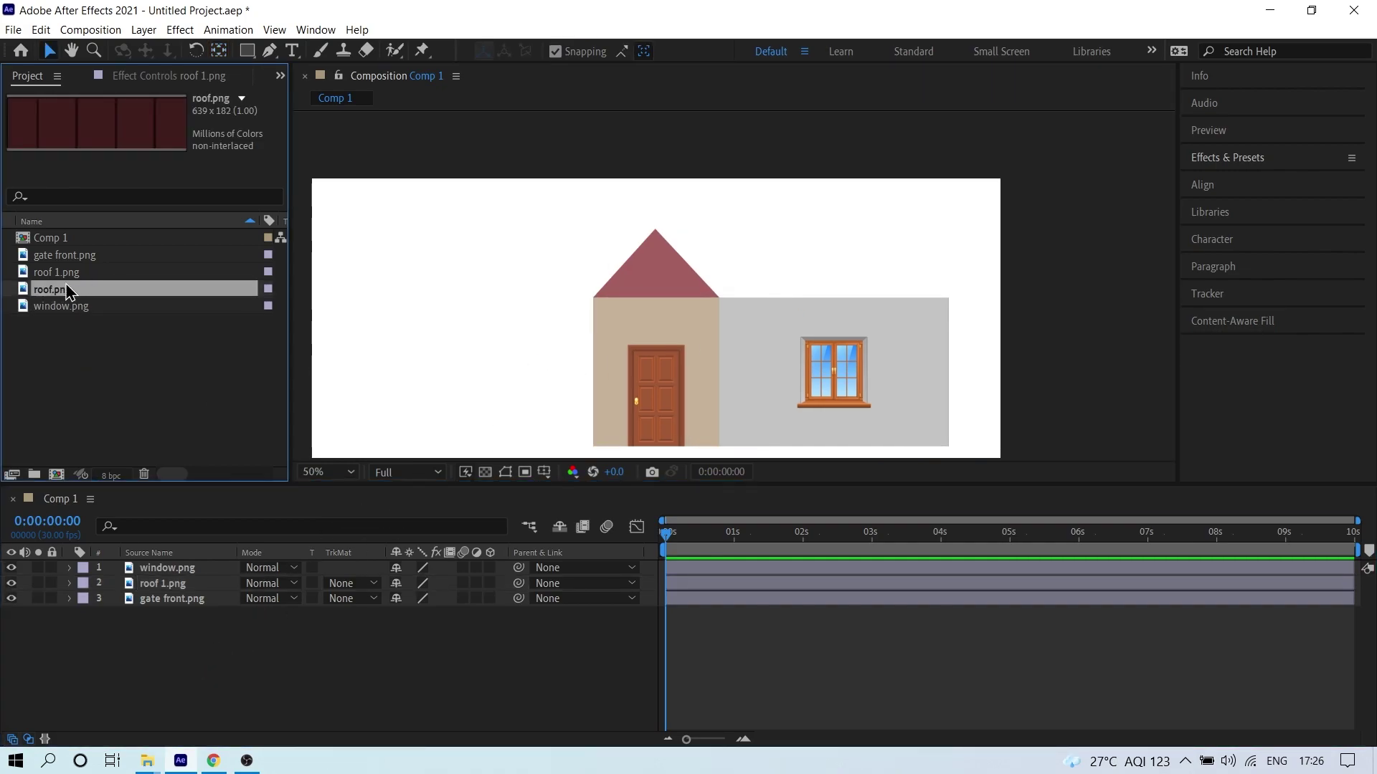
drag(64, 294, 184, 566)
key(period)
drag(444, 441, 800, 223)
- Fine-position the roof panel so its lower edge sits exactly on the window wall's upper edge with both side edges aligned
key(period)
drag(753, 283, 545, 364)
key(period)
key(period)
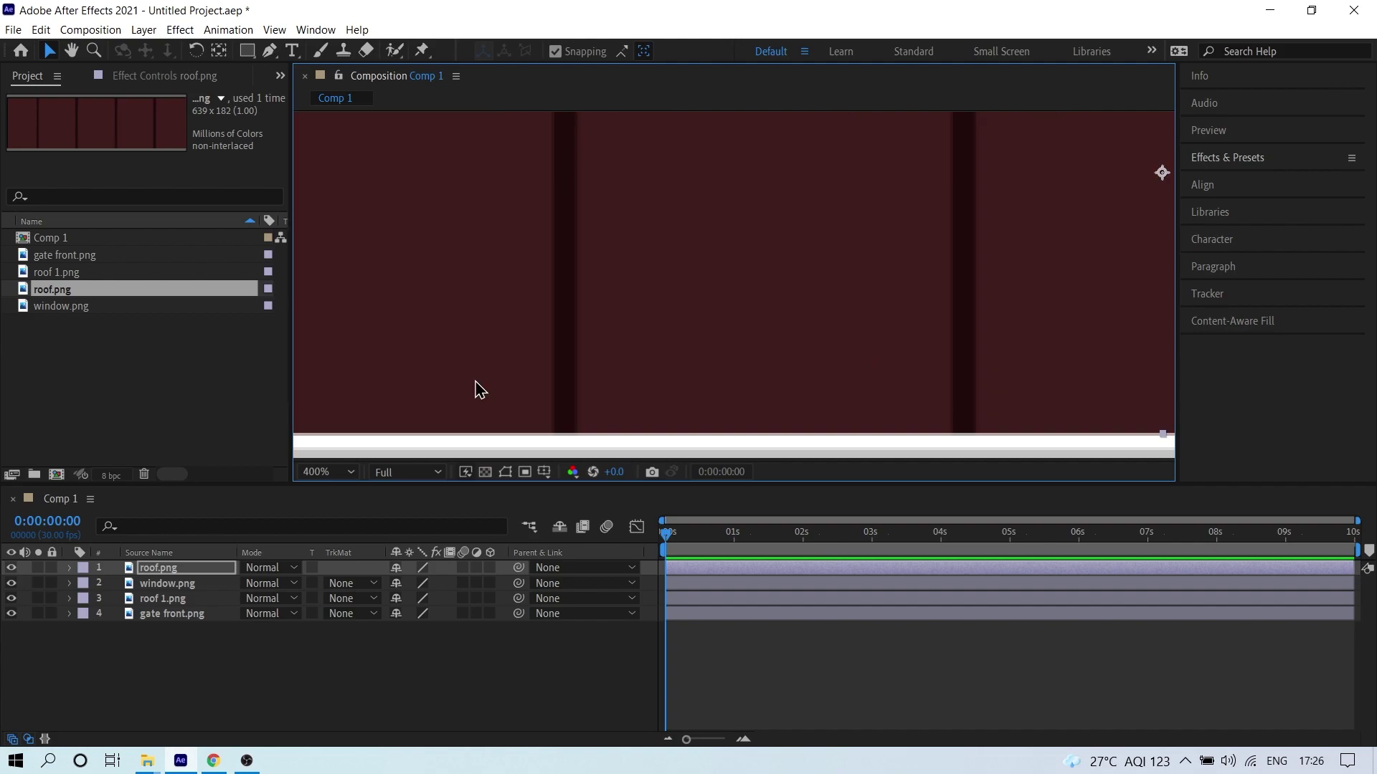
drag(772, 377, 738, 304)
key(comma)
key(comma)
key(comma)
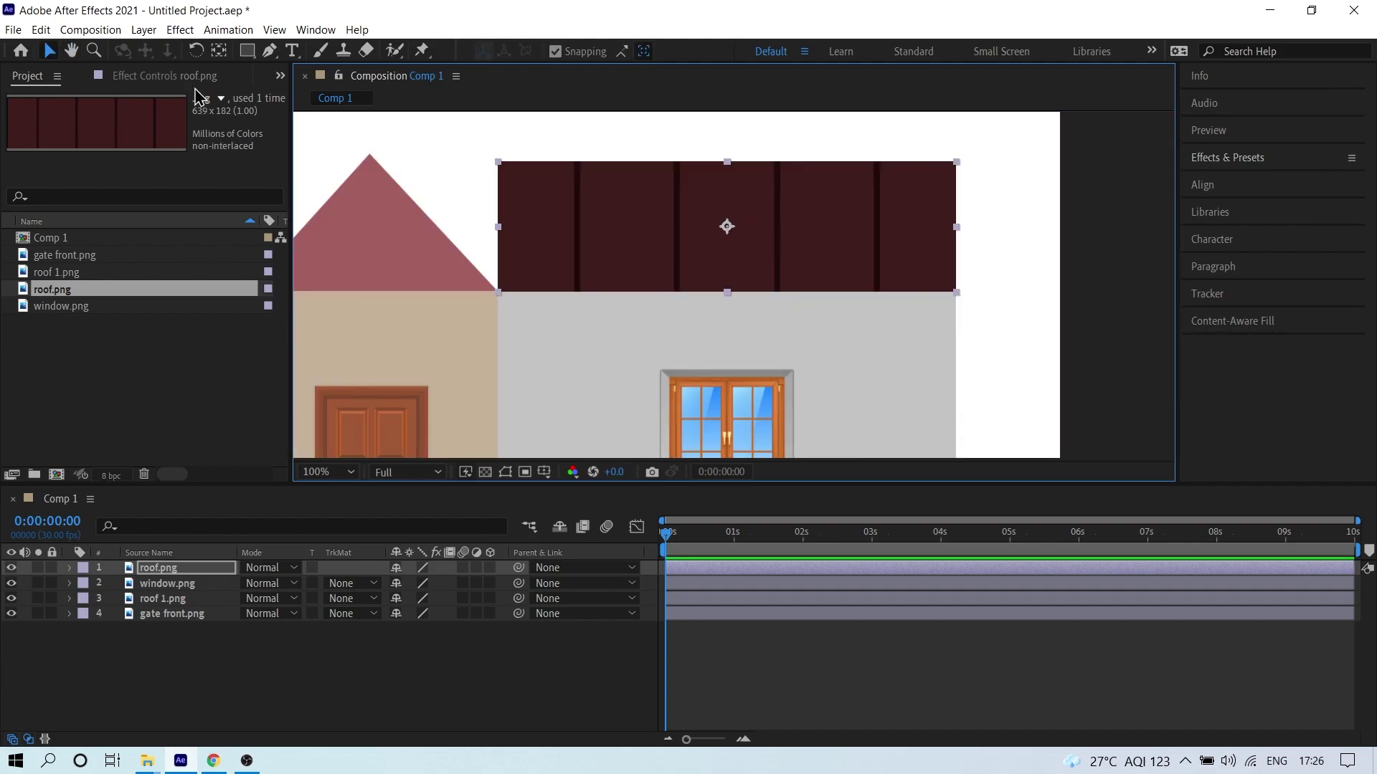
- Move the roof.png layer's anchor point to the middle of its lower edge
click(219, 50)
drag(727, 228, 731, 290)
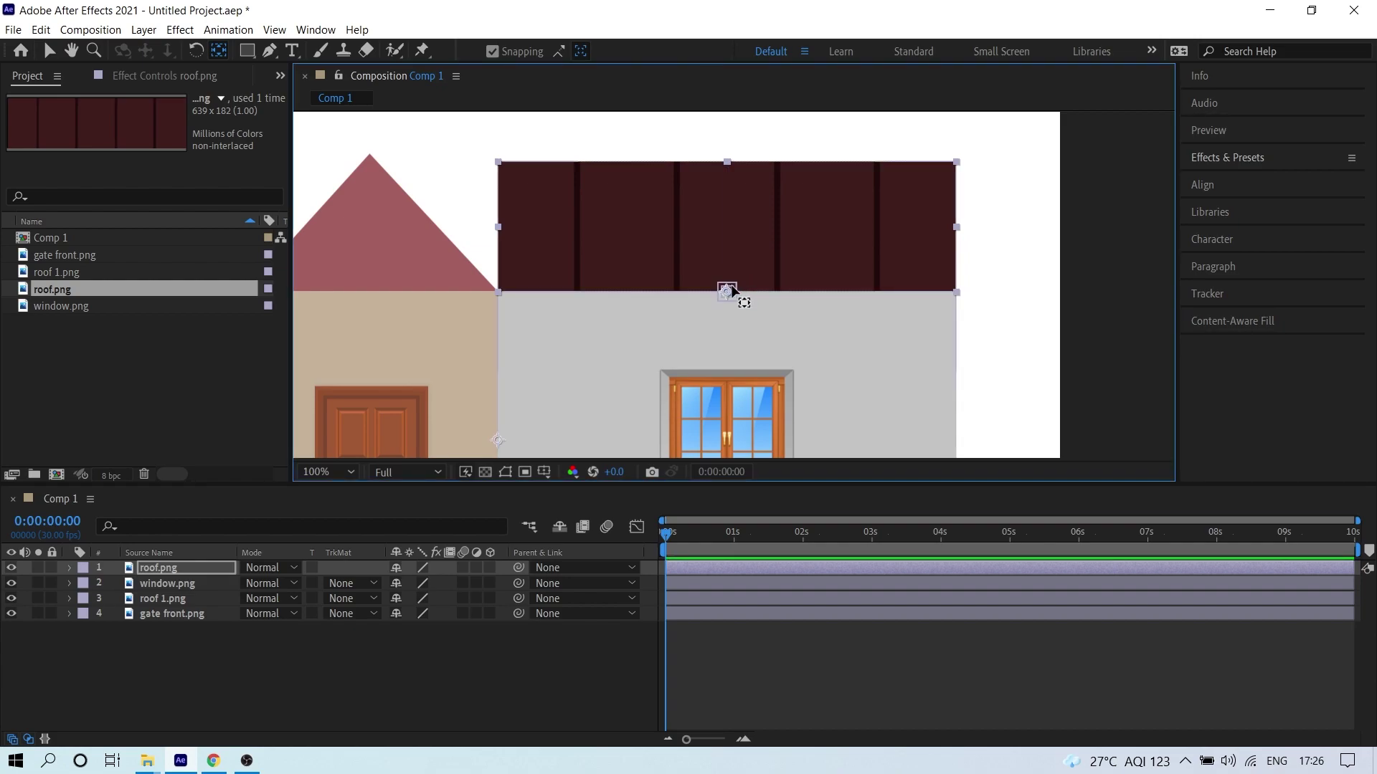
key(comma)
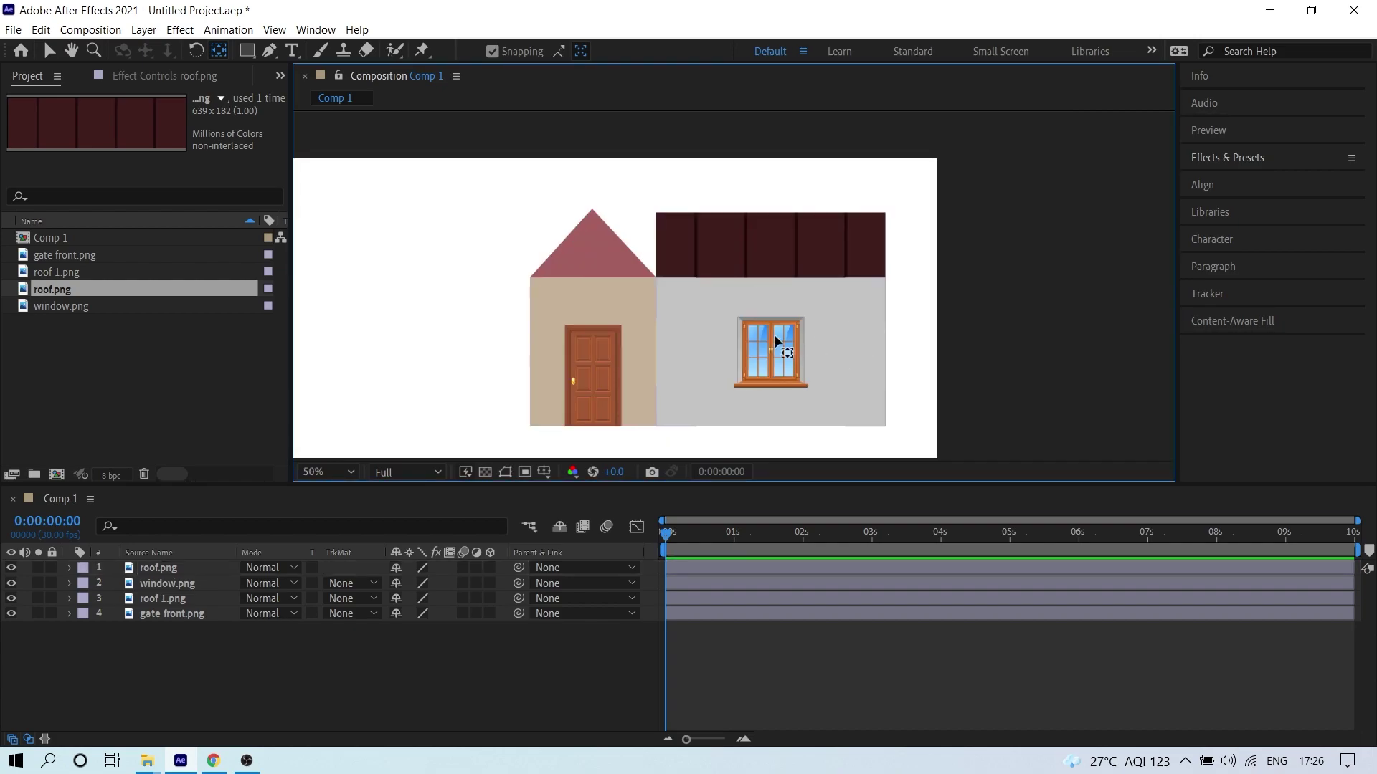
- Make all four layers in Comp 1 3D layers and deselect them
drag(147, 662, 167, 577)
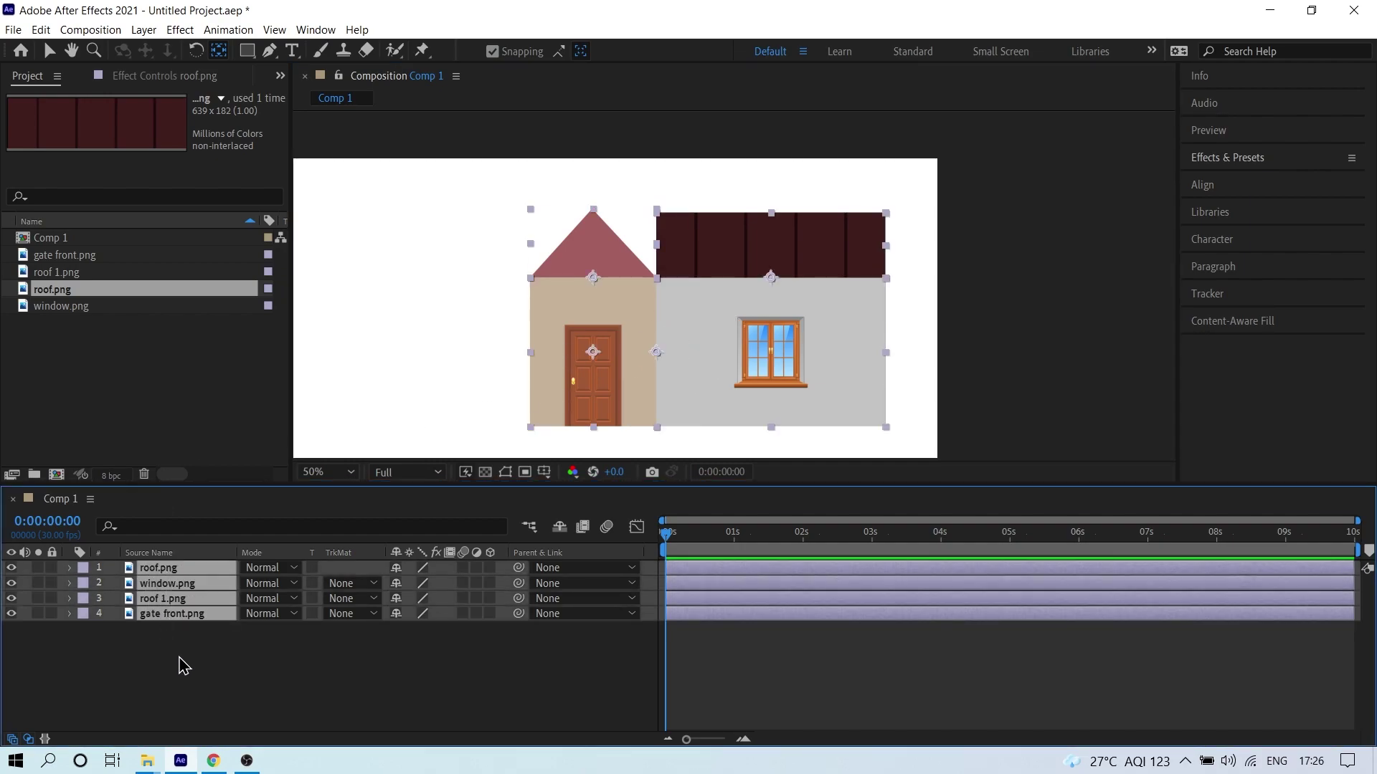
click(491, 571)
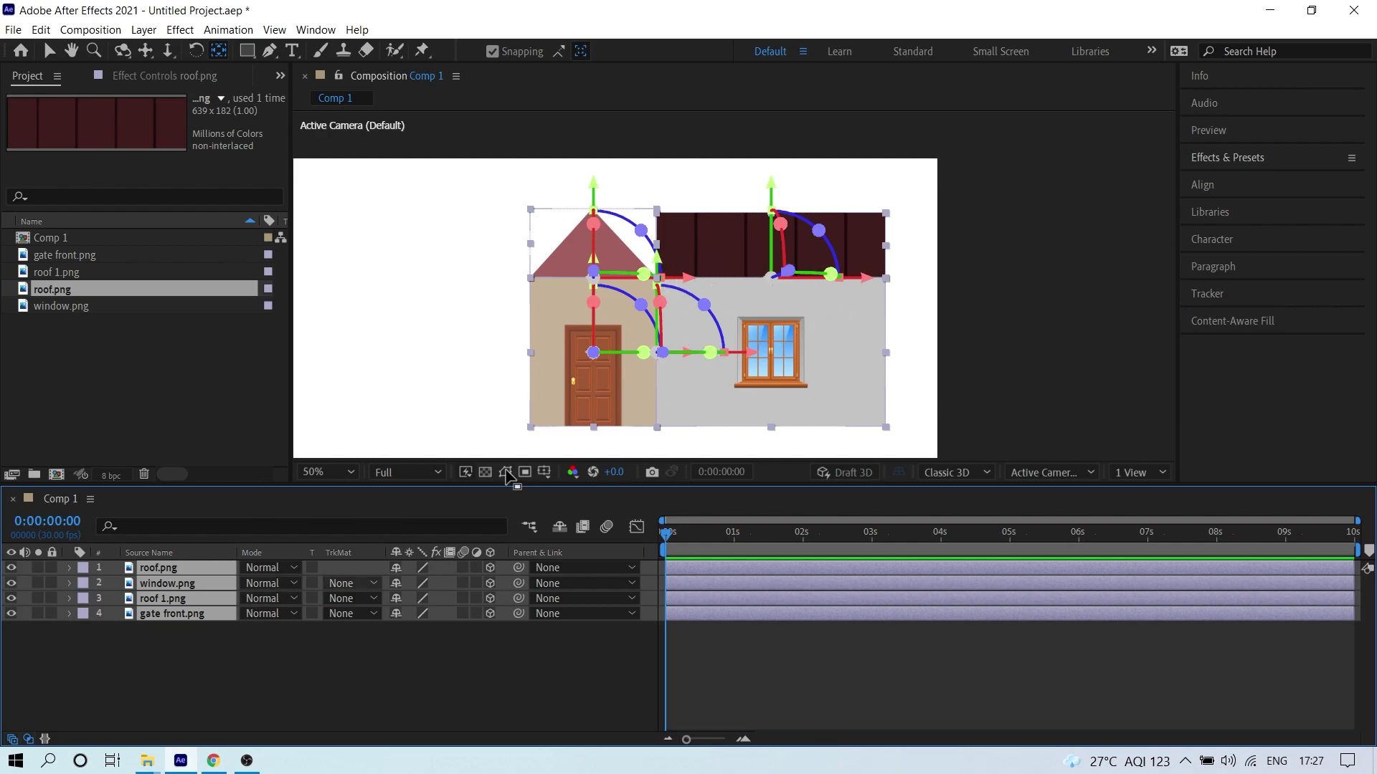
click(214, 643)
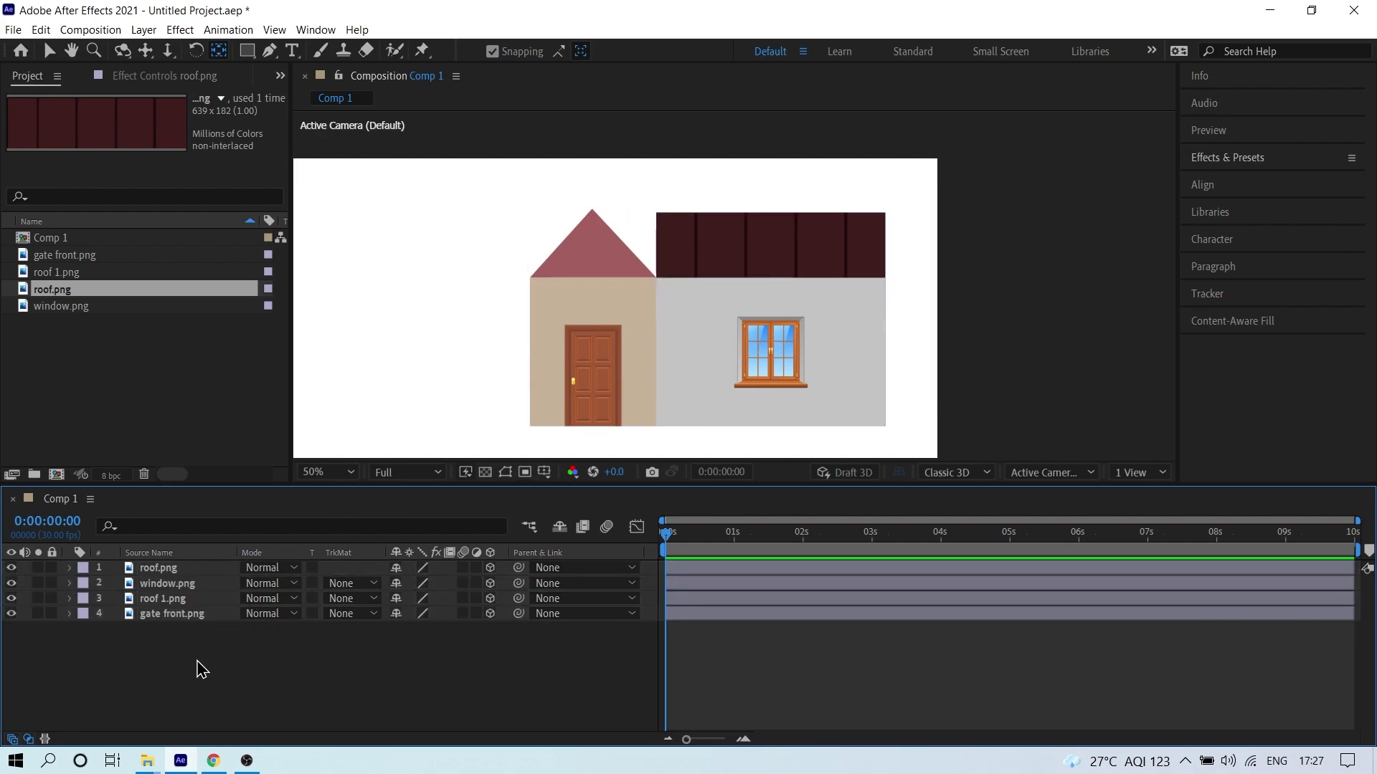
click(172, 599)
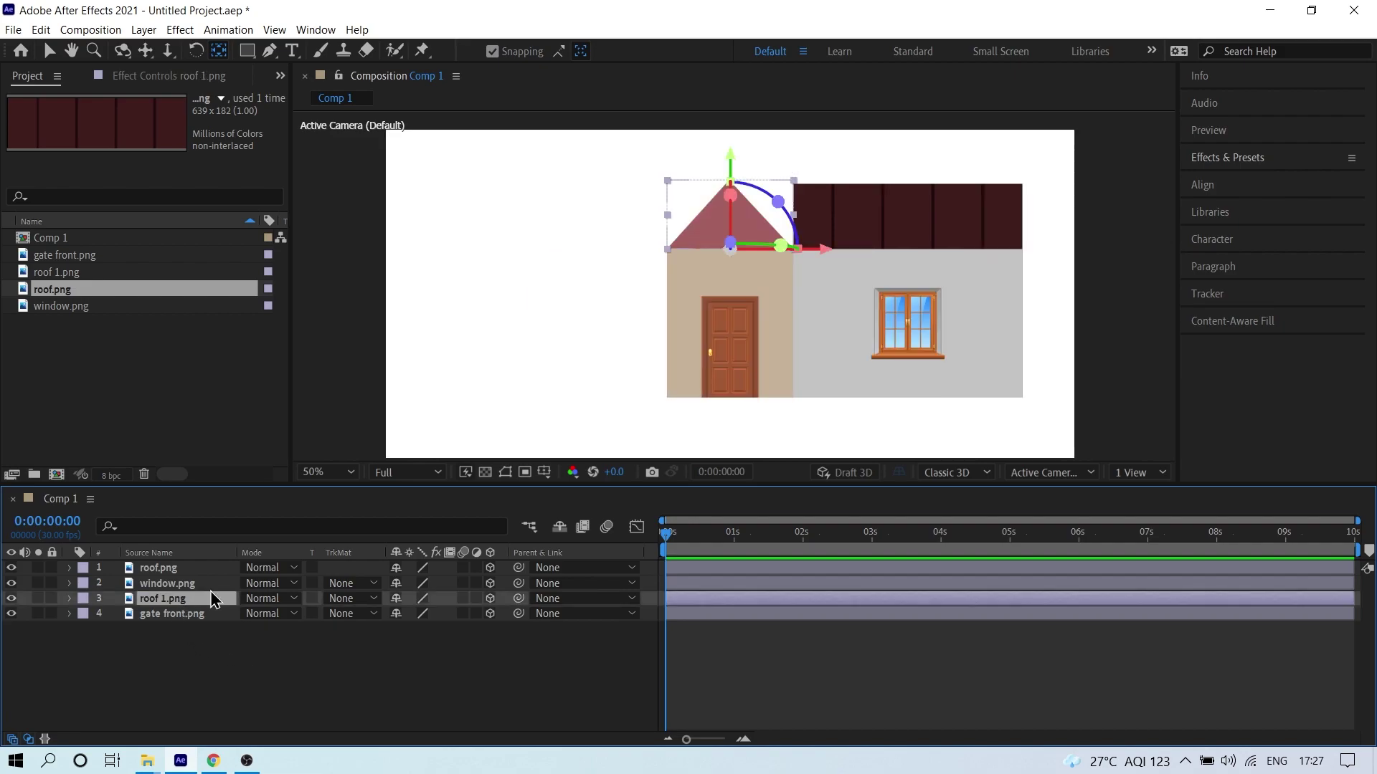
click(915, 211)
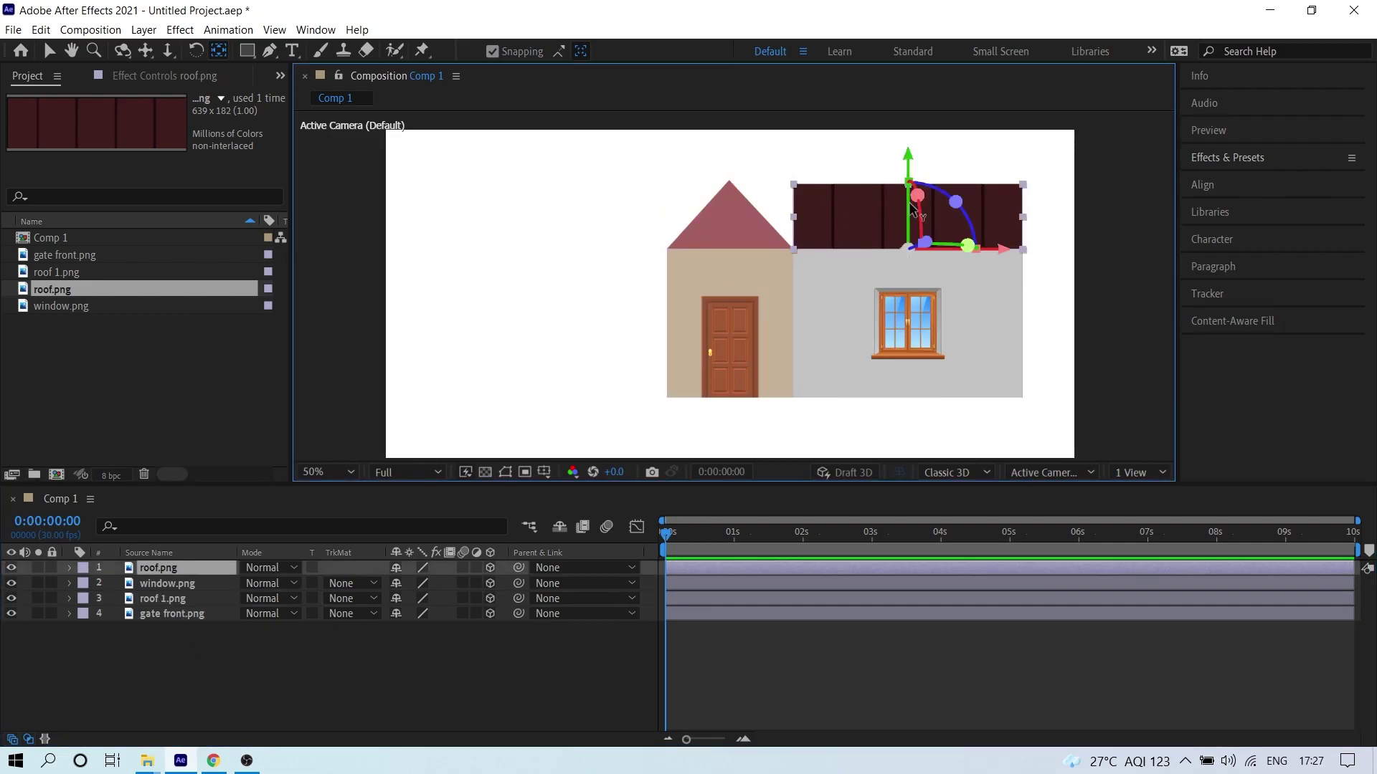
click(153, 586)
click(11, 583)
click(11, 583)
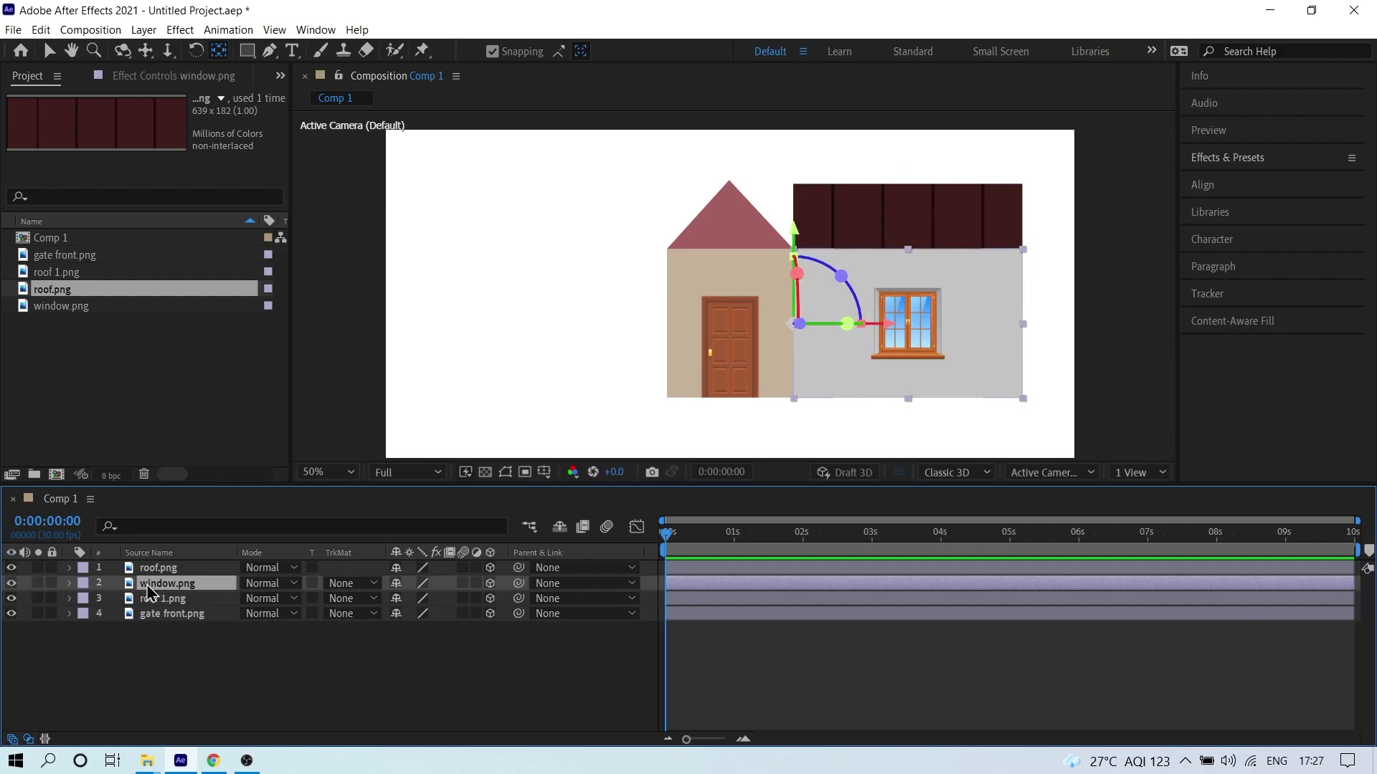
- Parent the roof.png layer to the window.png layer and leave all layers deselected
key(ctrl+Up)
click(11, 567)
click(11, 567)
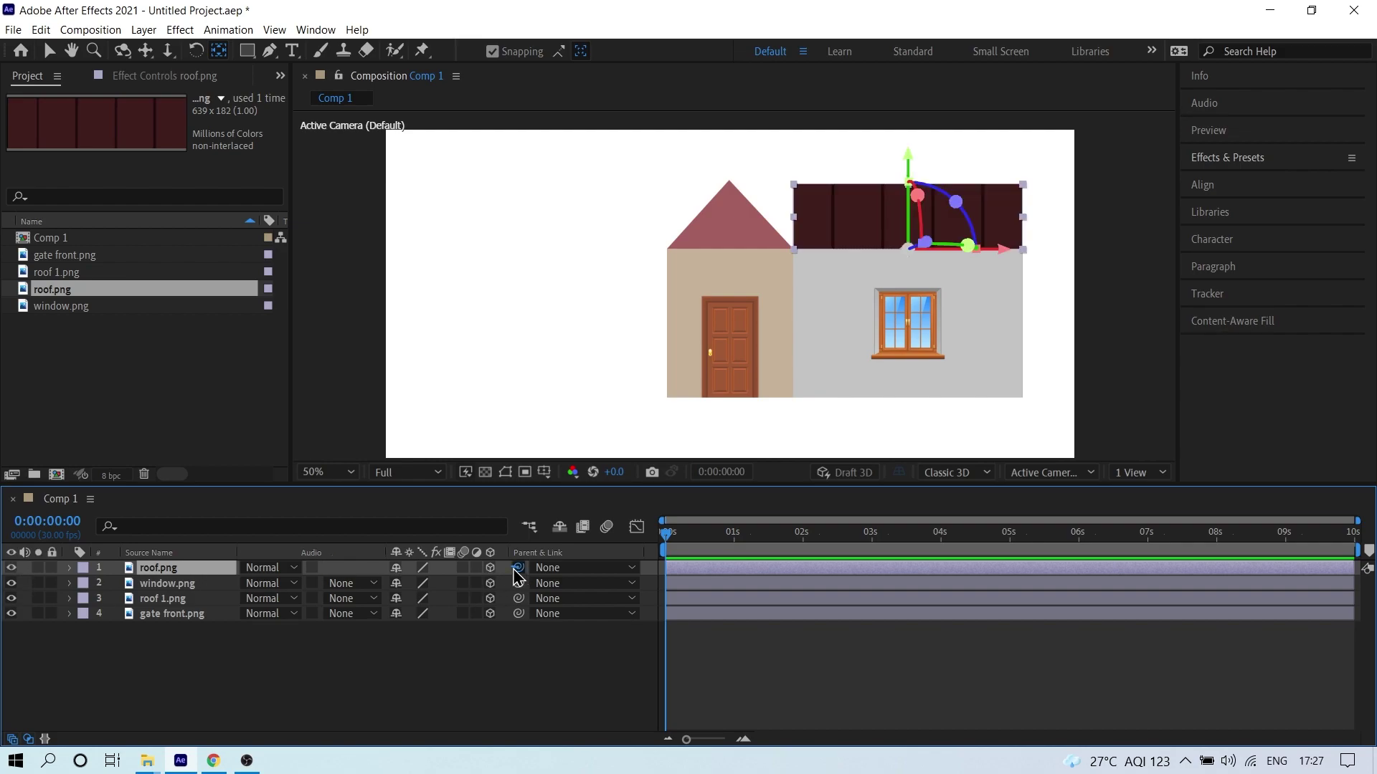
drag(519, 567, 166, 583)
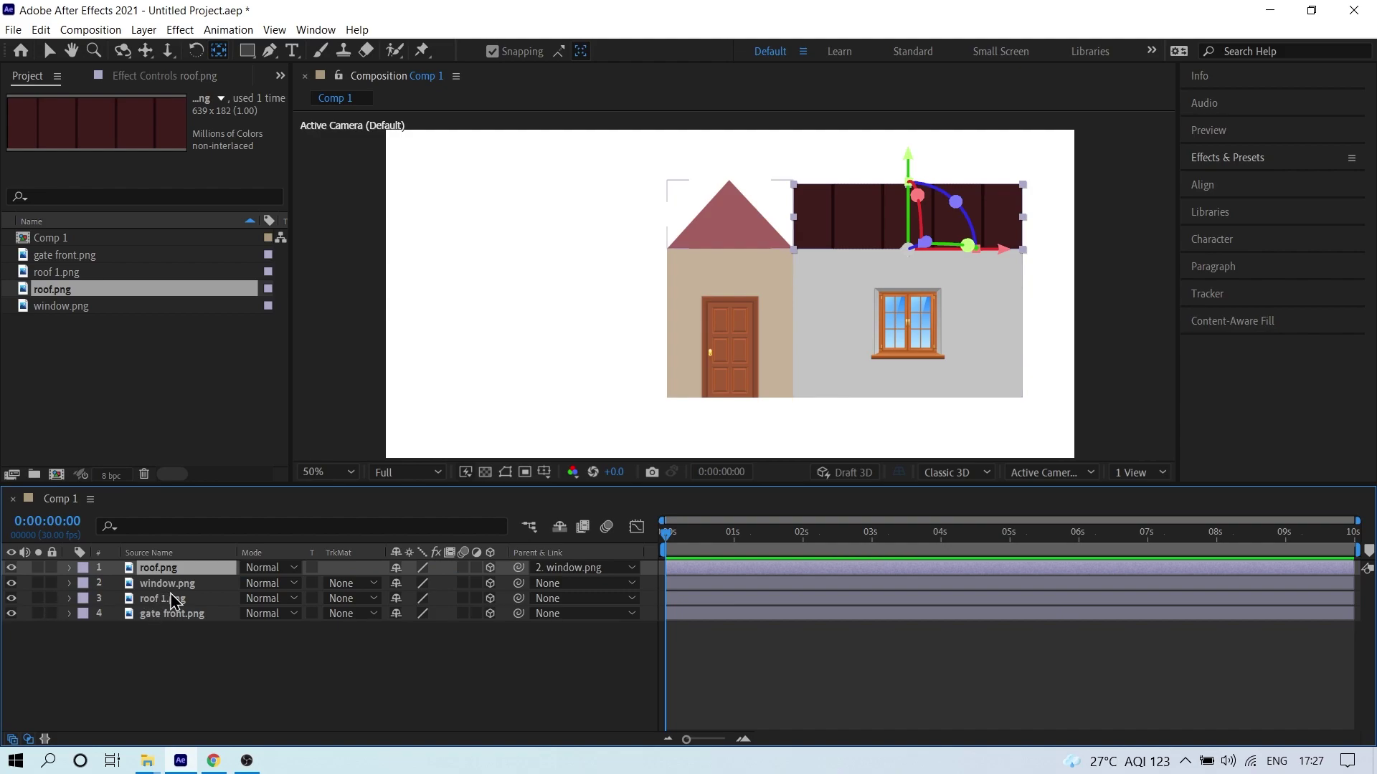
click(172, 598)
click(181, 587)
drag(959, 367, 959, 324)
click(242, 650)
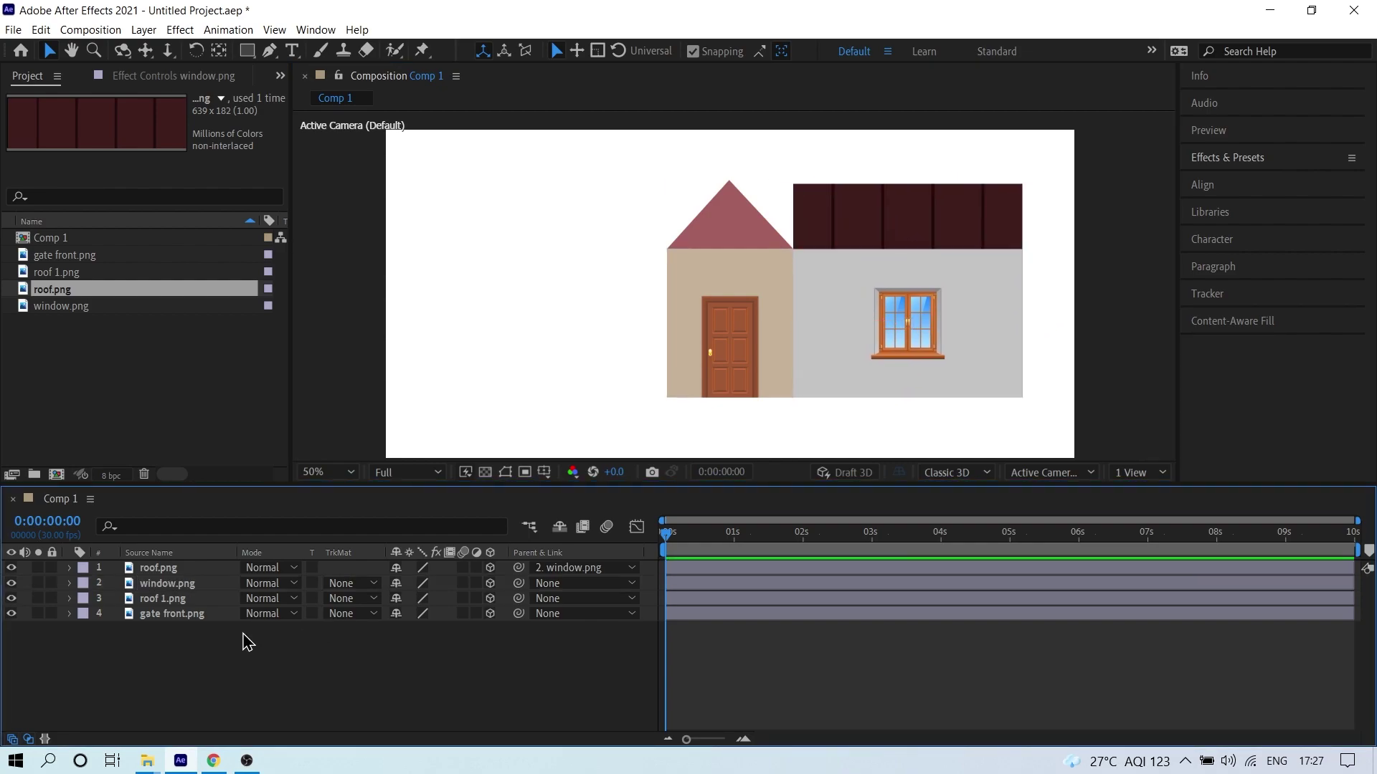
- Show the composition in Custom View 1 and set the window.png layer's Y Rotation to 90°
click(1045, 474)
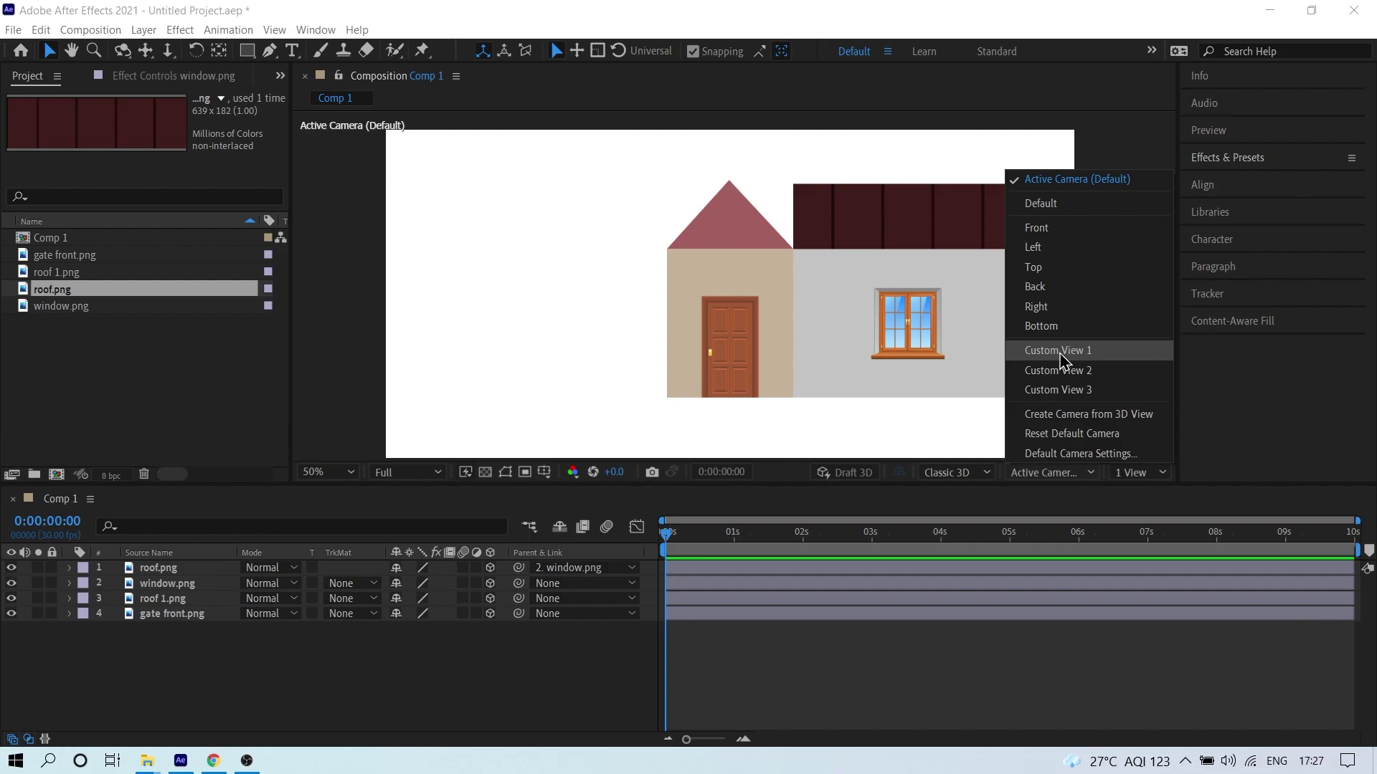
key(slash)
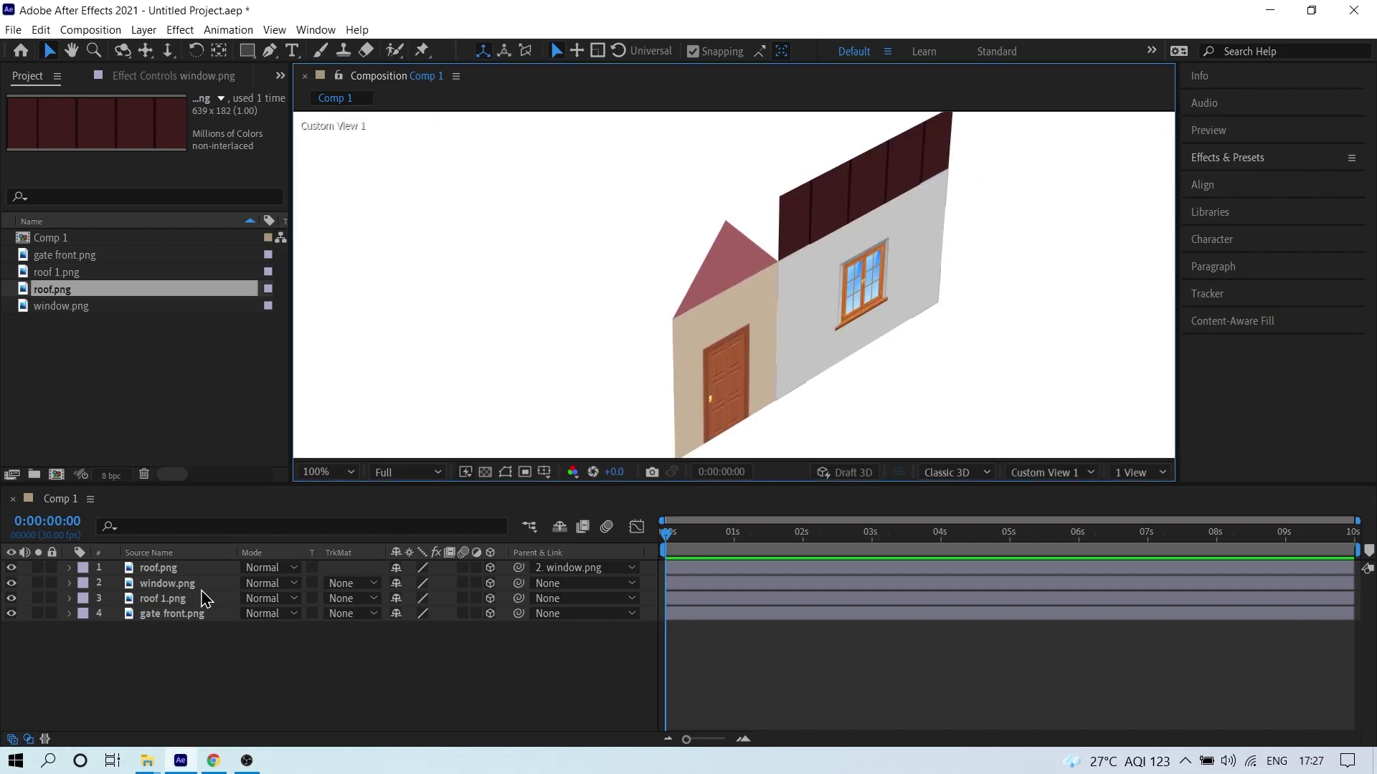
click(172, 590)
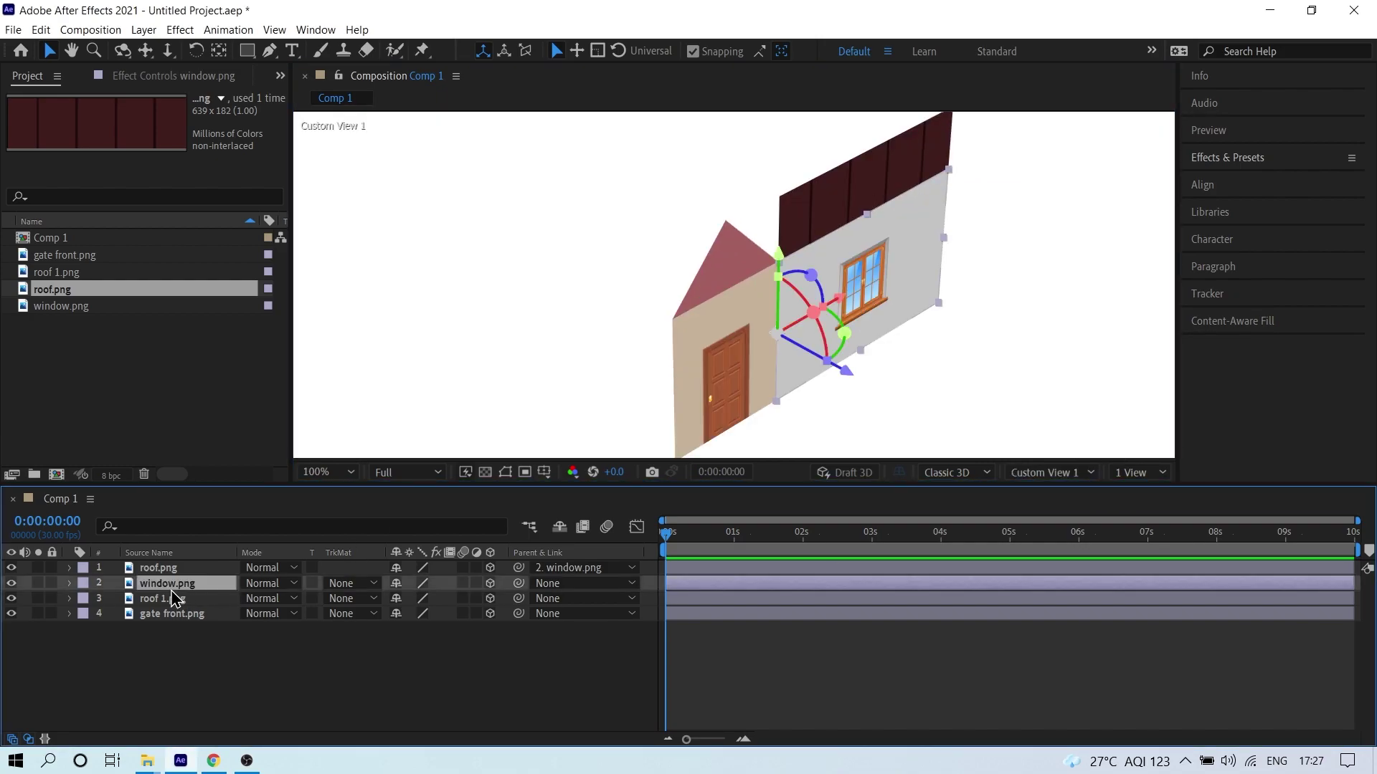
key(r)
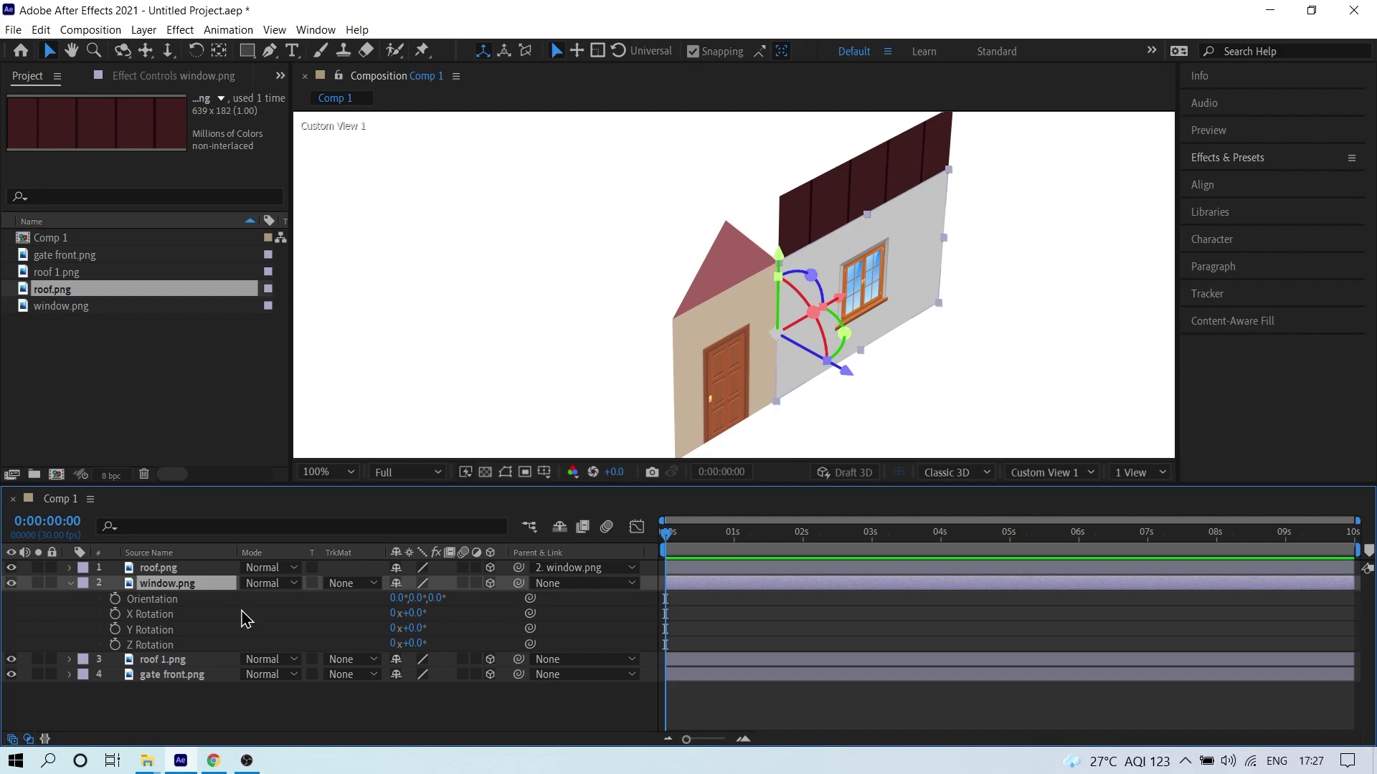
click(136, 618)
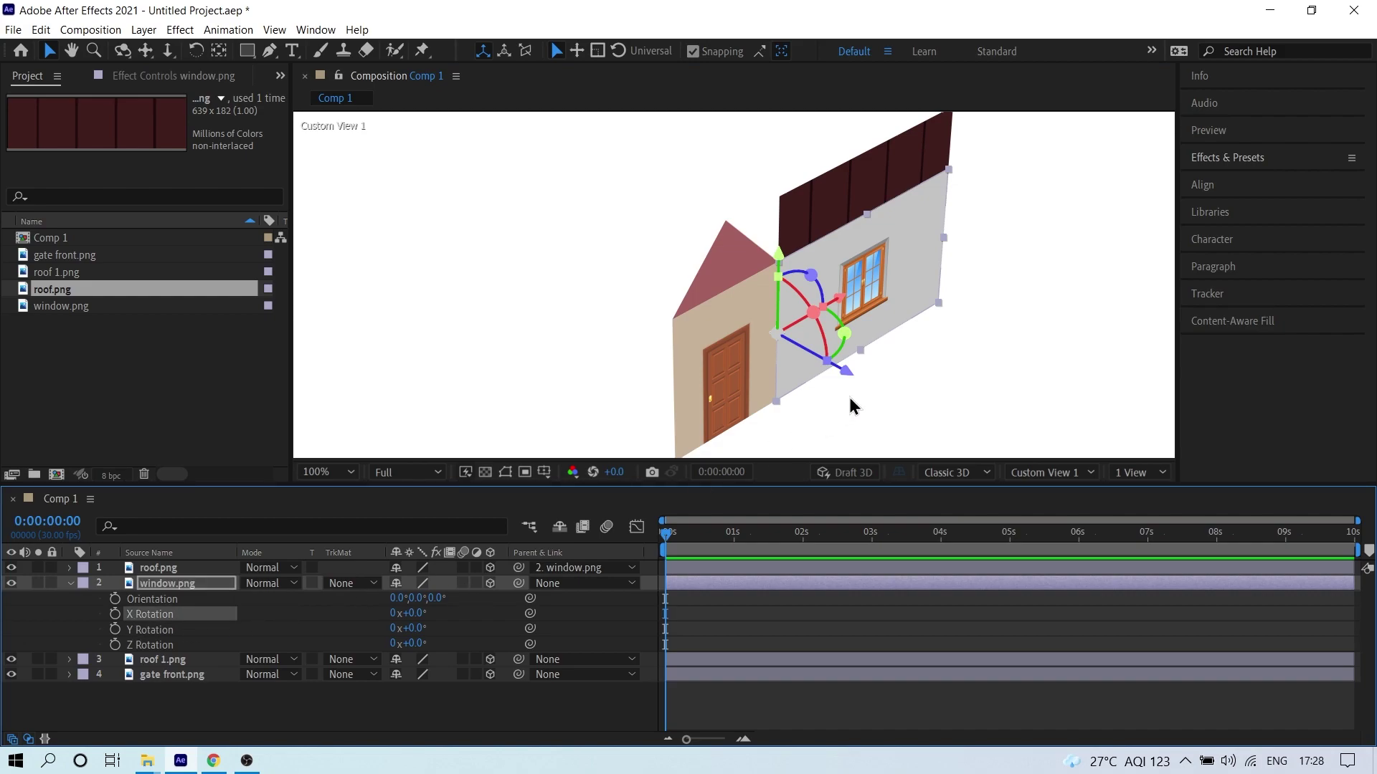
click(152, 630)
click(414, 628)
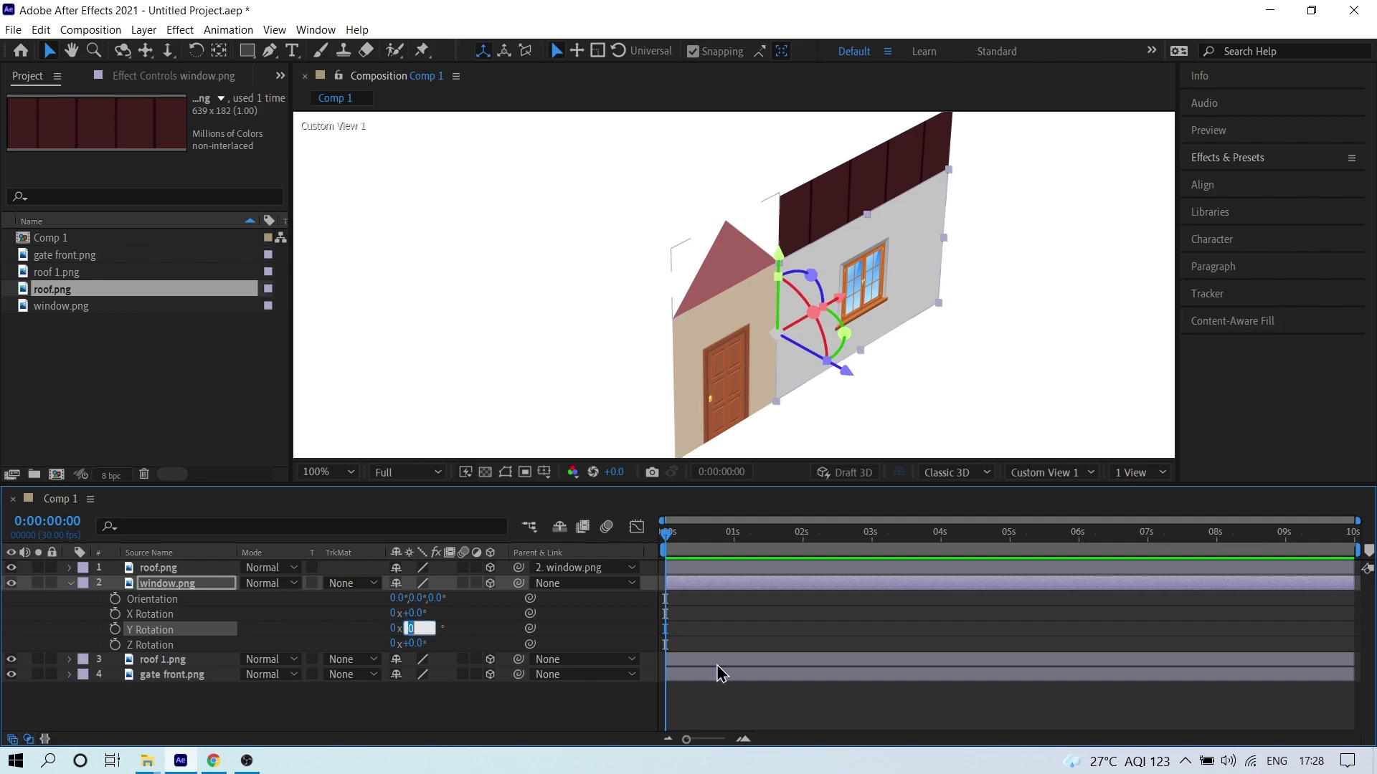
key(Return)
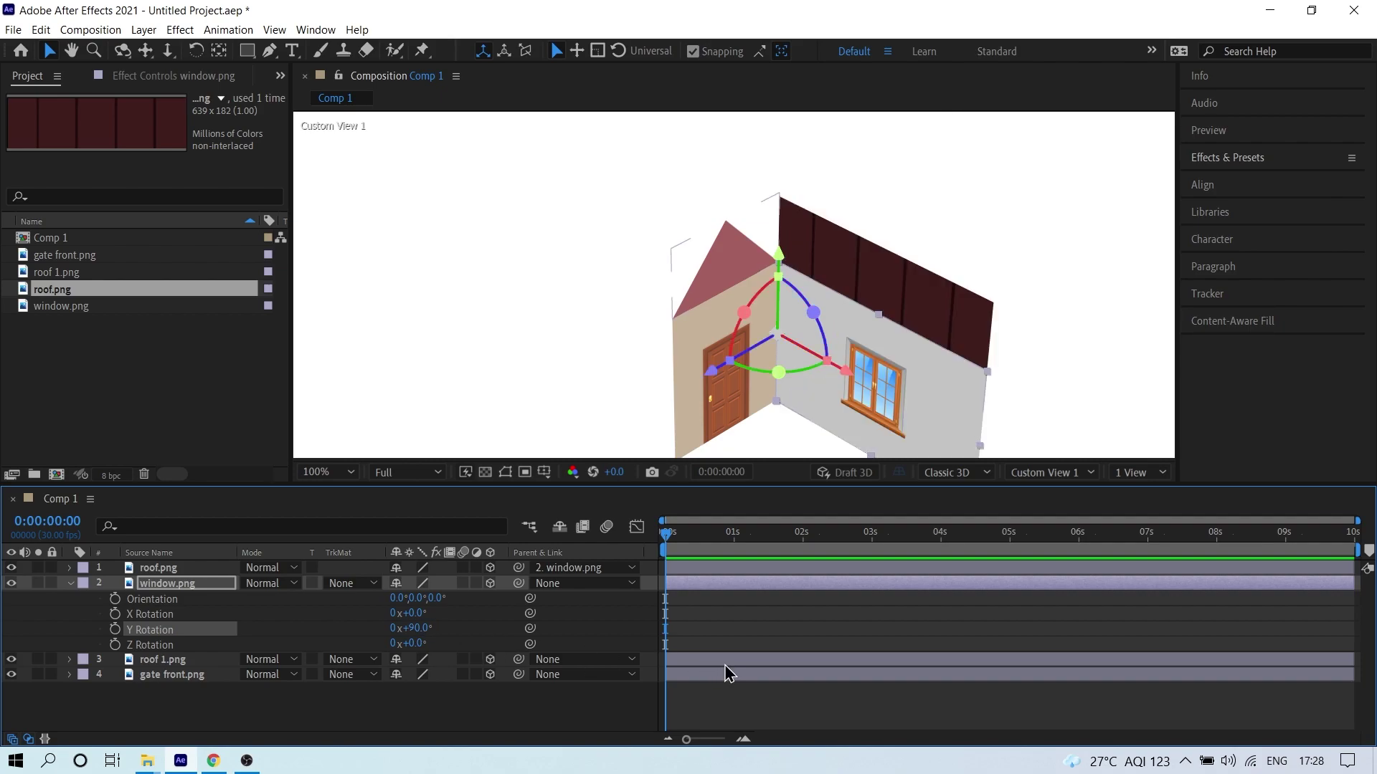
- Set the window.png layer's Y Rotation to -90° and deselect the layer
click(418, 629)
text(-90)
key(Return)
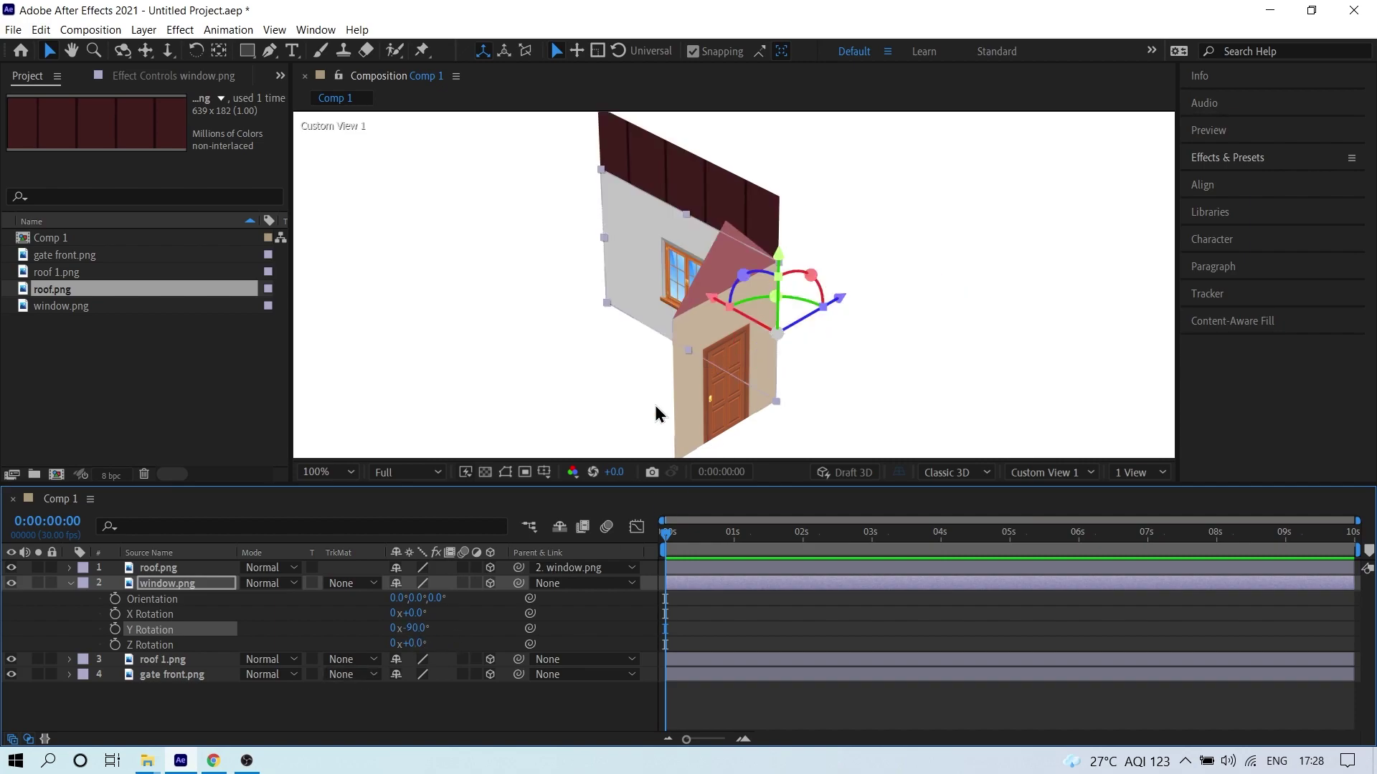
click(319, 713)
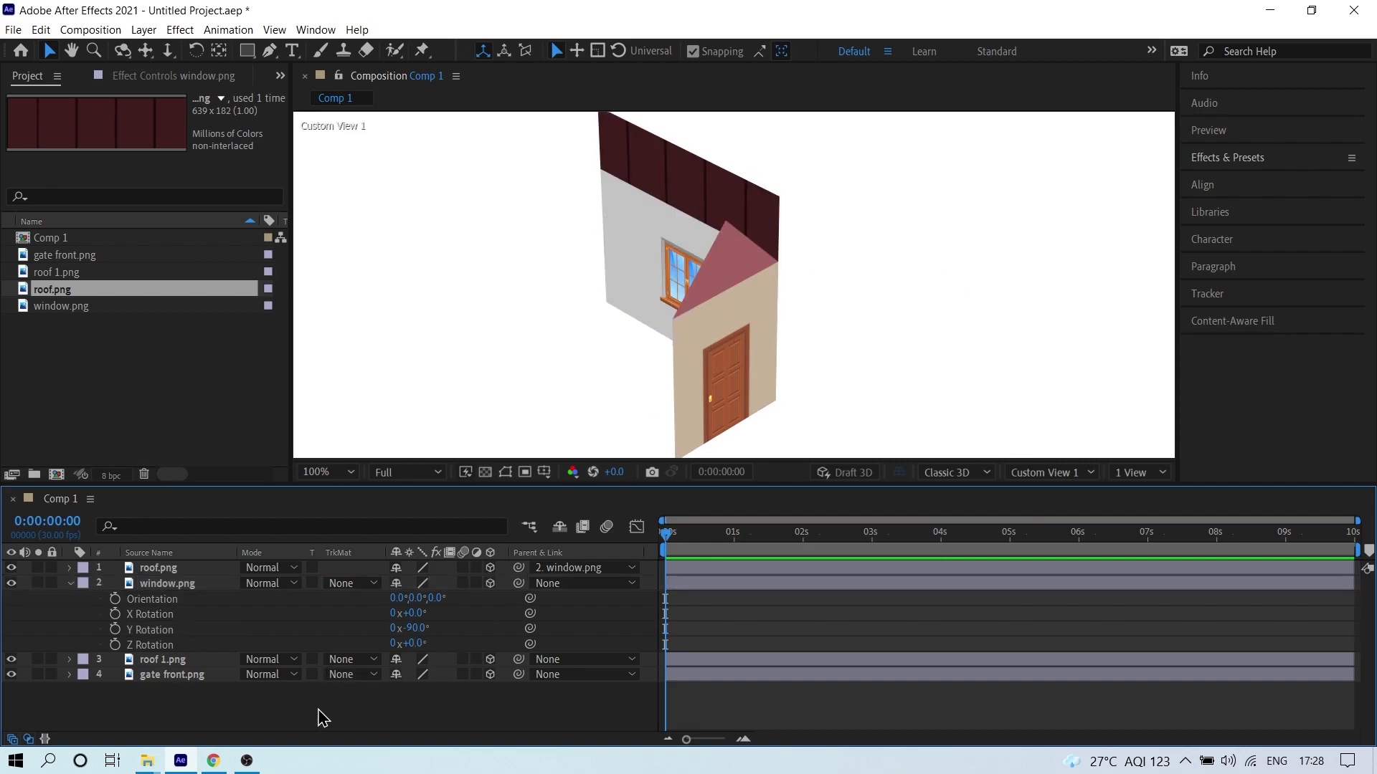
- Duplicate the window.png and roof.png layers together
click(169, 589)
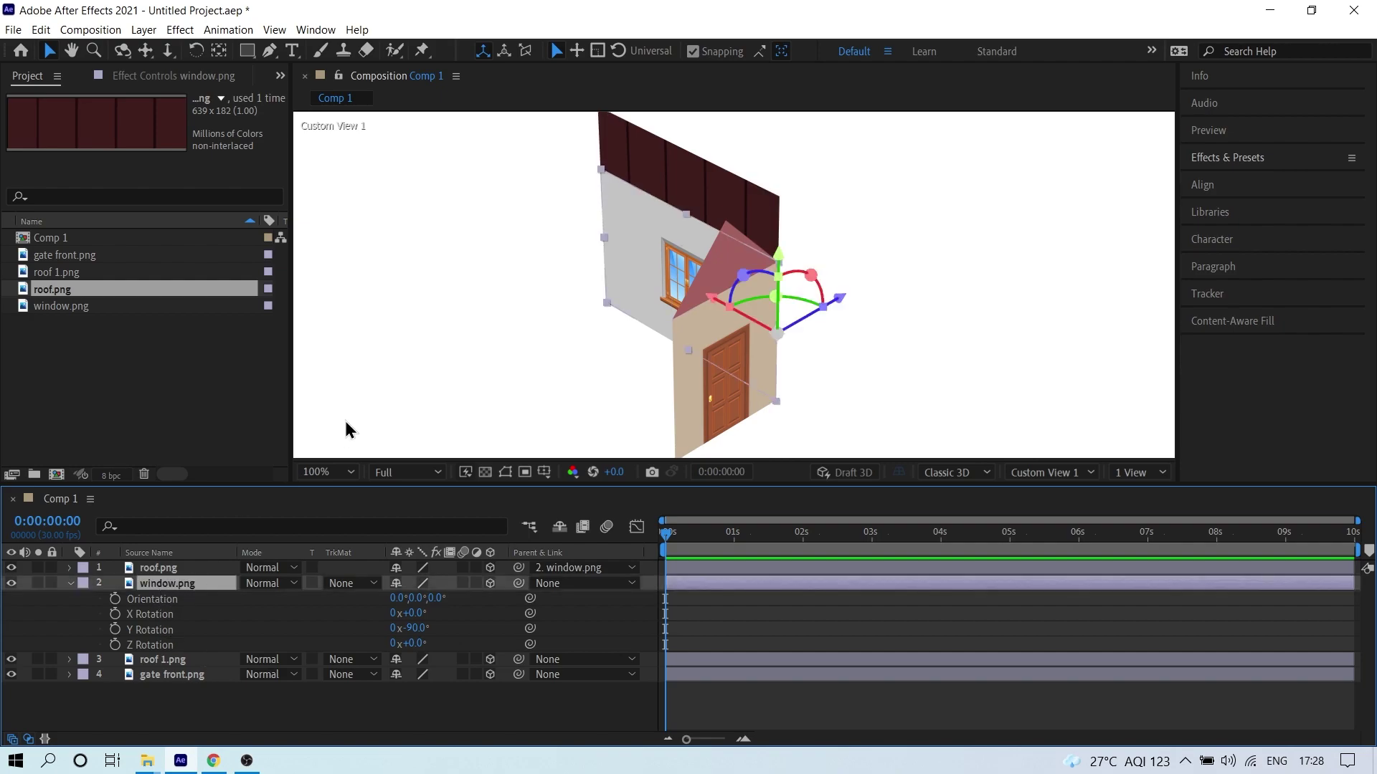
ctrl+click(158, 568)
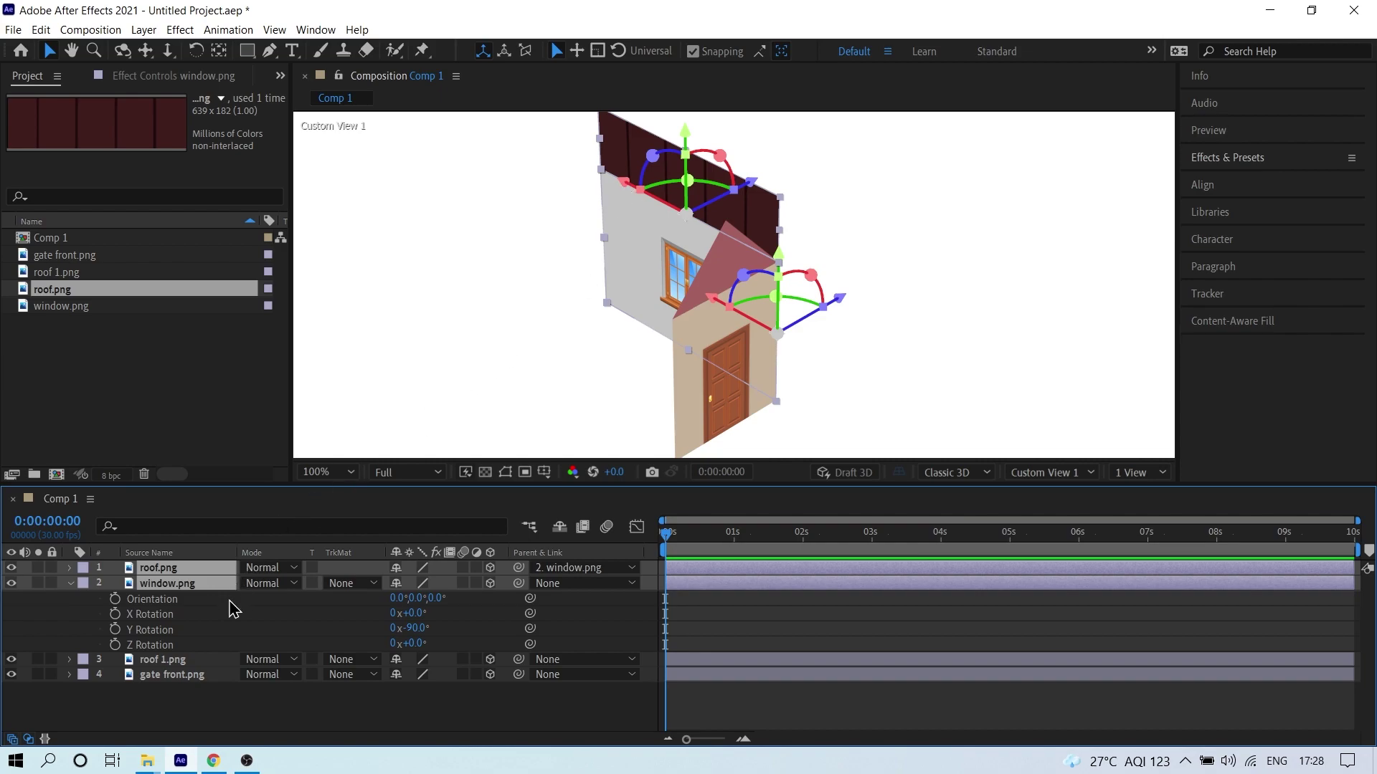
key(ctrl+d)
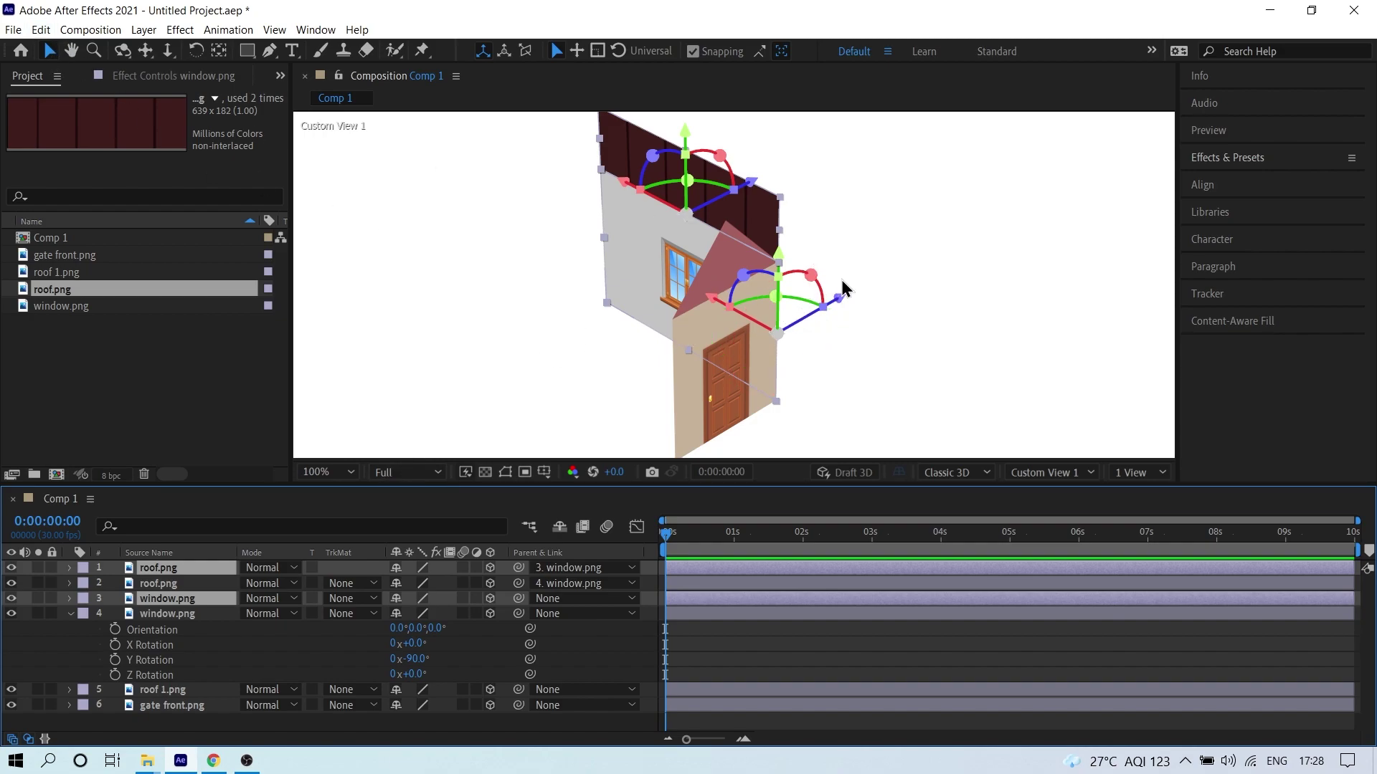
- Move the duplicated window wall and its roof along the Z axis to the opposite side edge of the gate front wall
drag(839, 298, 657, 433)
scroll(687, 381, up, 4)
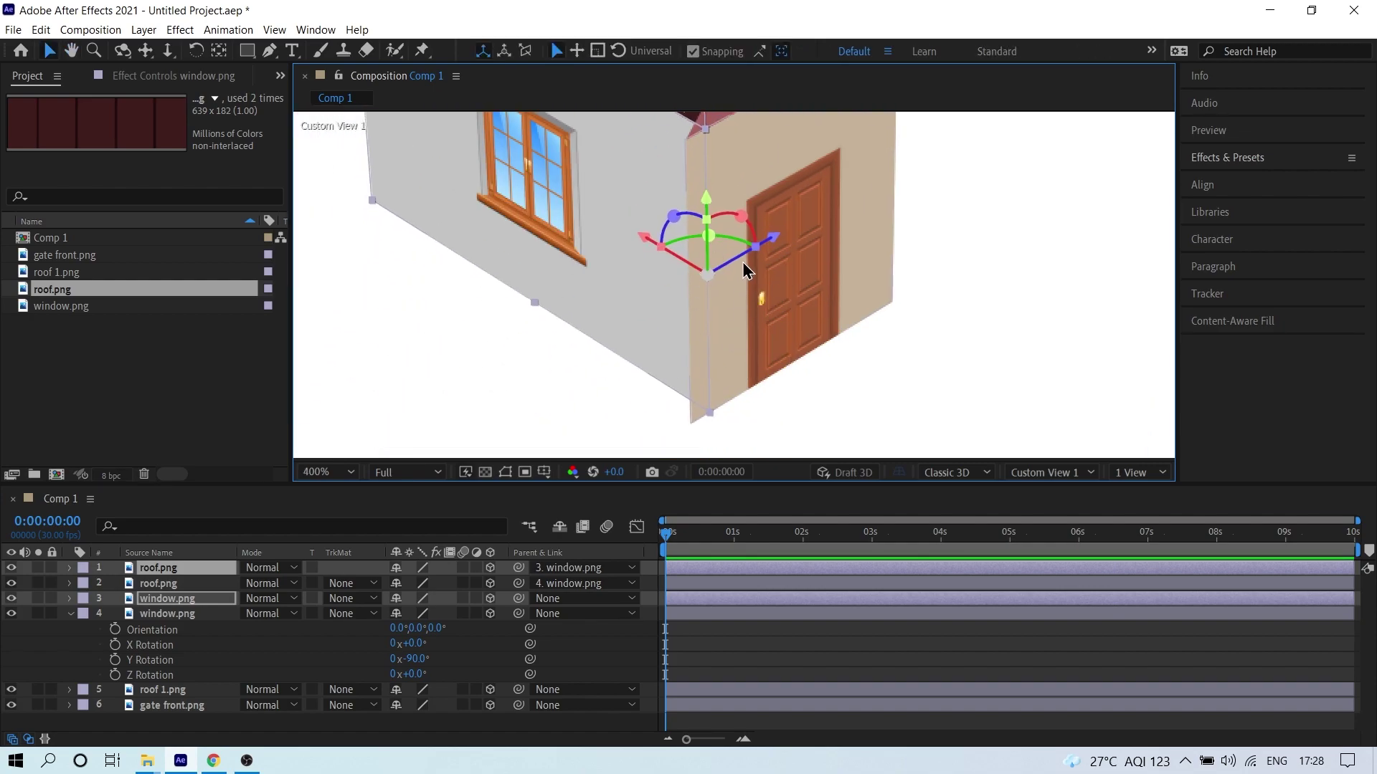
scroll(746, 271, up, 5)
drag(727, 294, 657, 349)
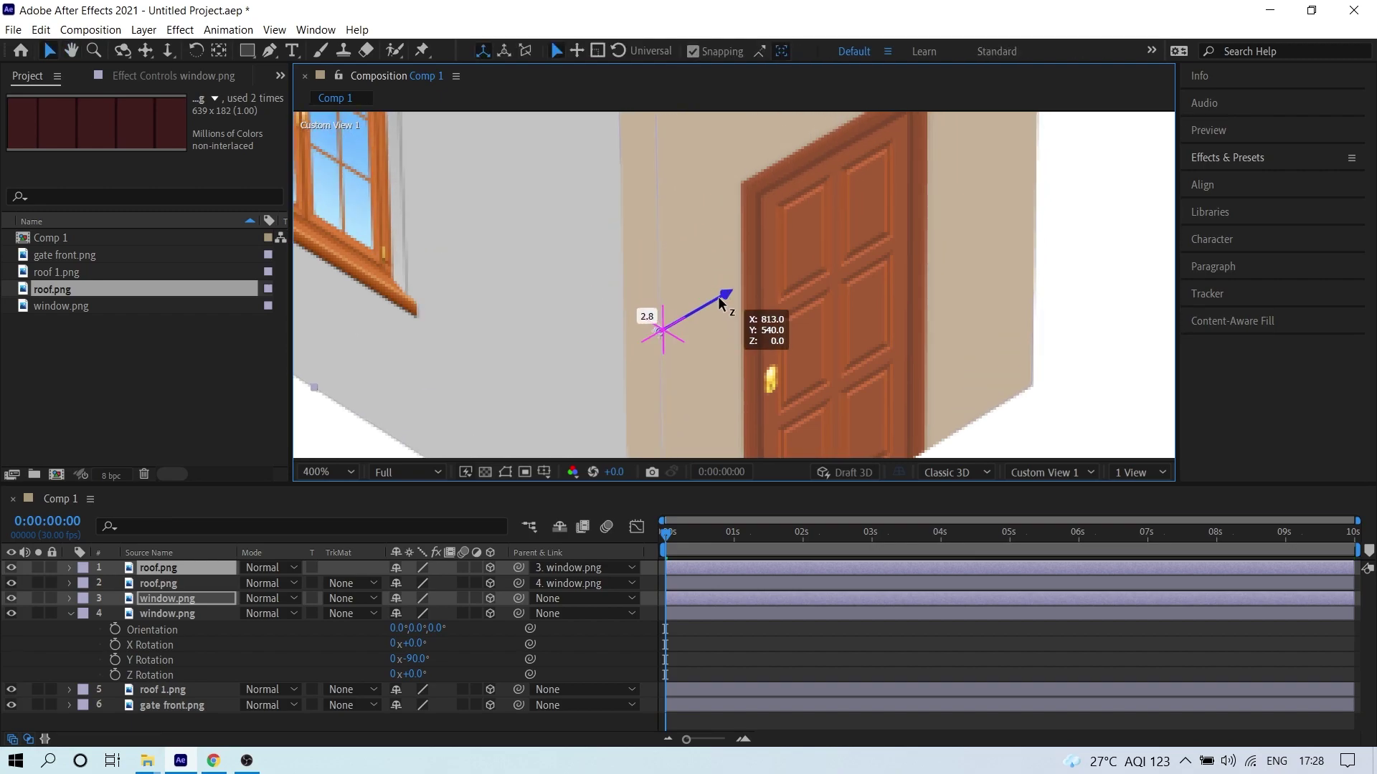
scroll(657, 349, down, 4)
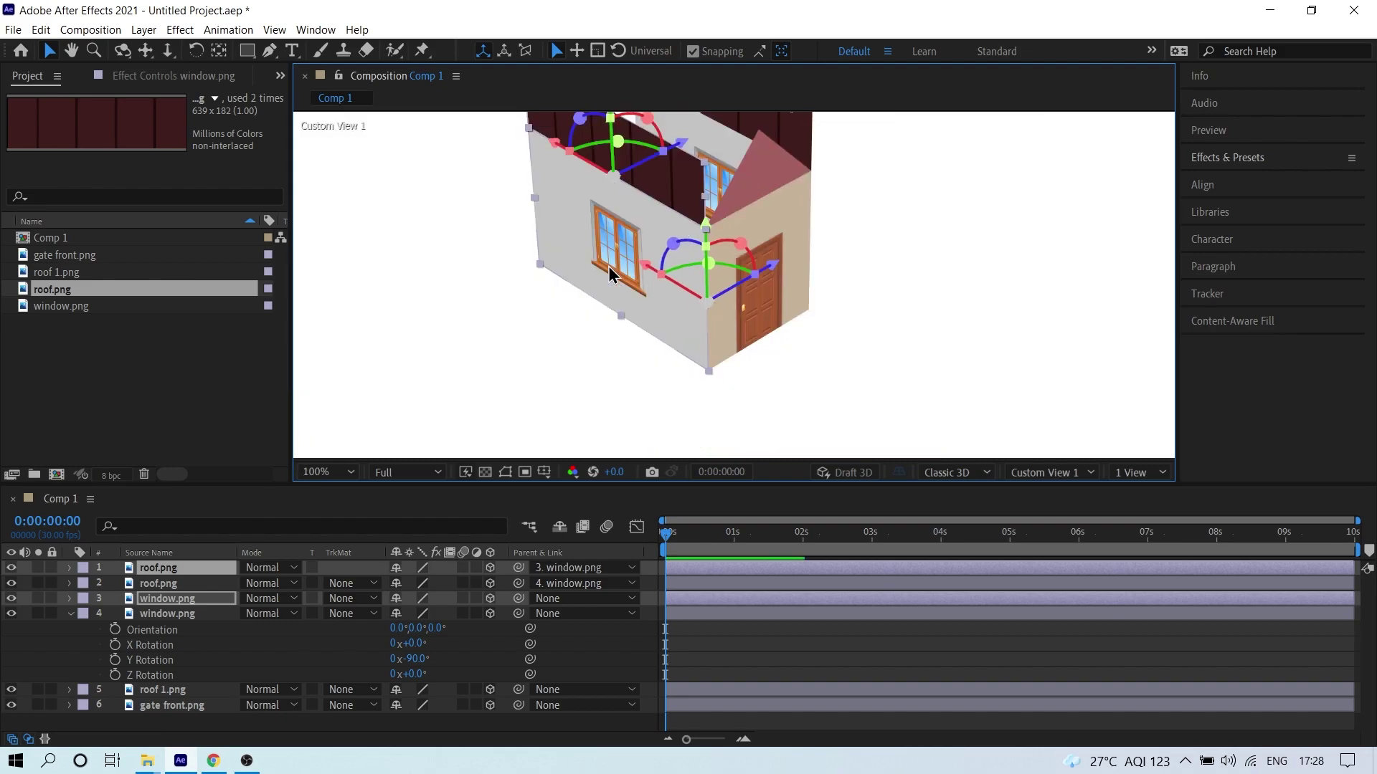
click(686, 561)
- Reveal the rotation properties of the roof.png layer in row 2 and show the composition in Front view
click(180, 603)
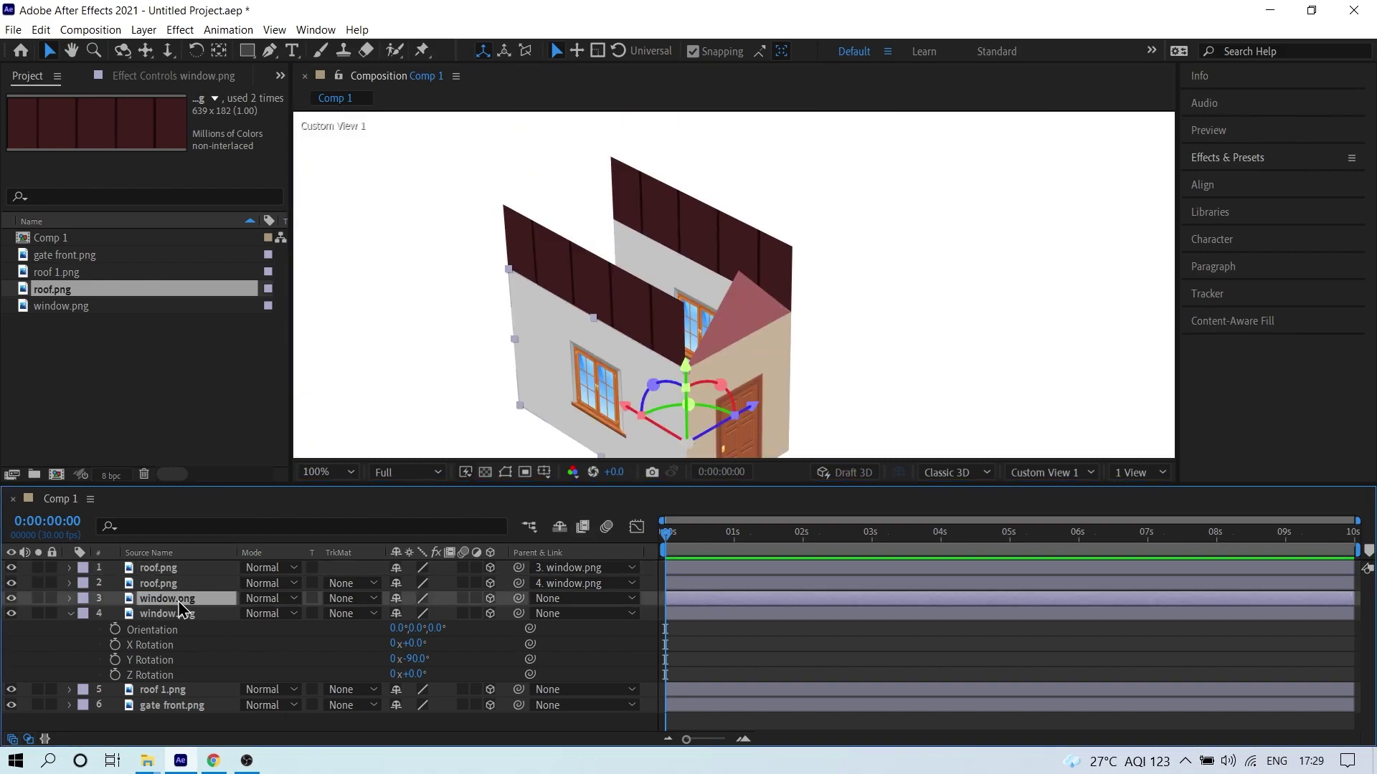
click(164, 616)
click(175, 585)
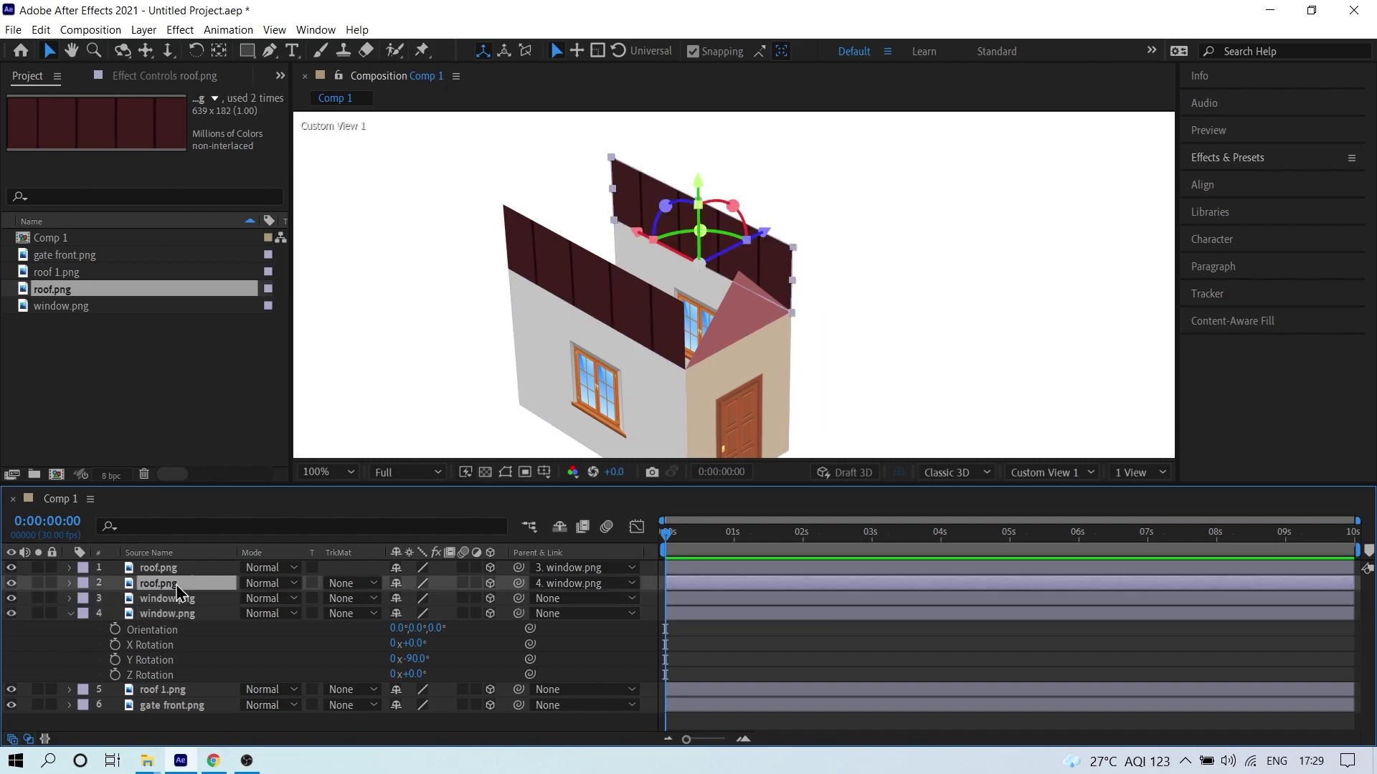
key(r)
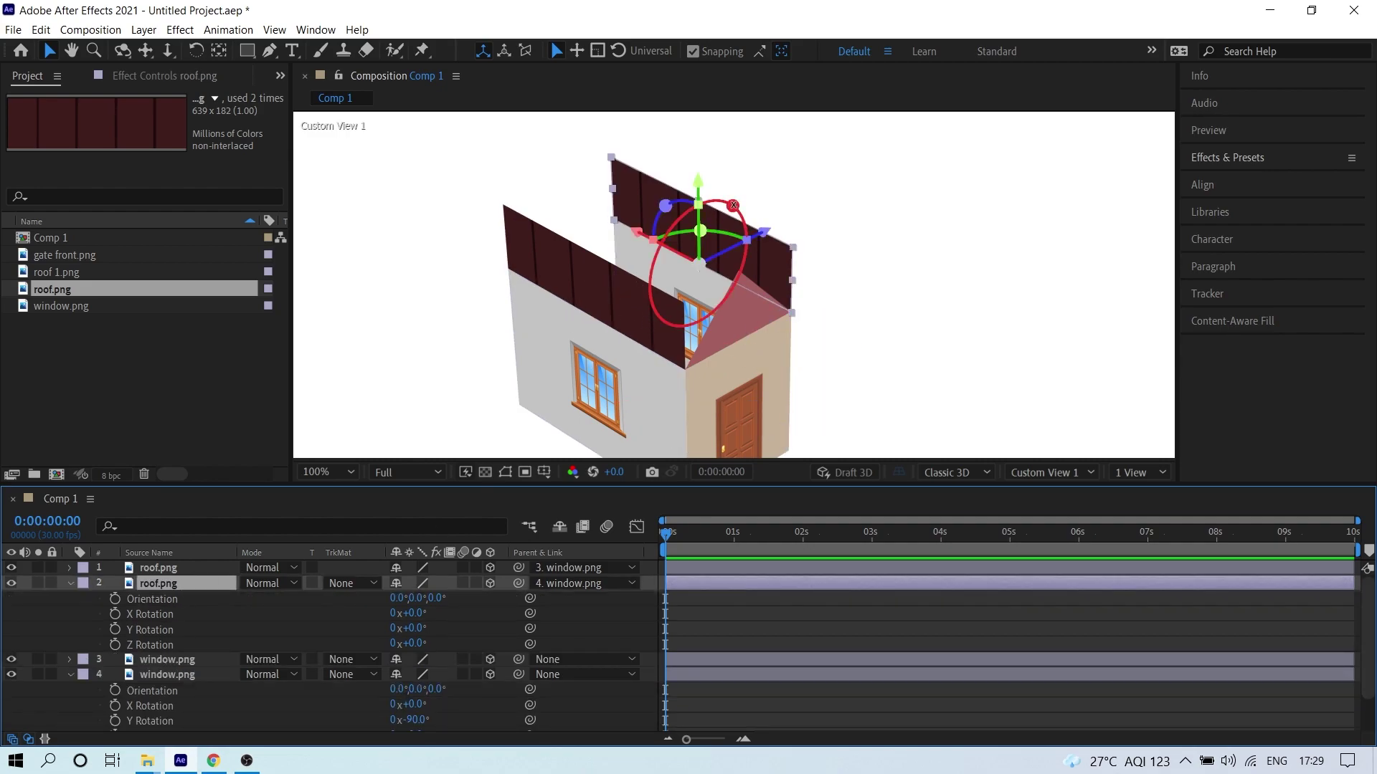
click(194, 615)
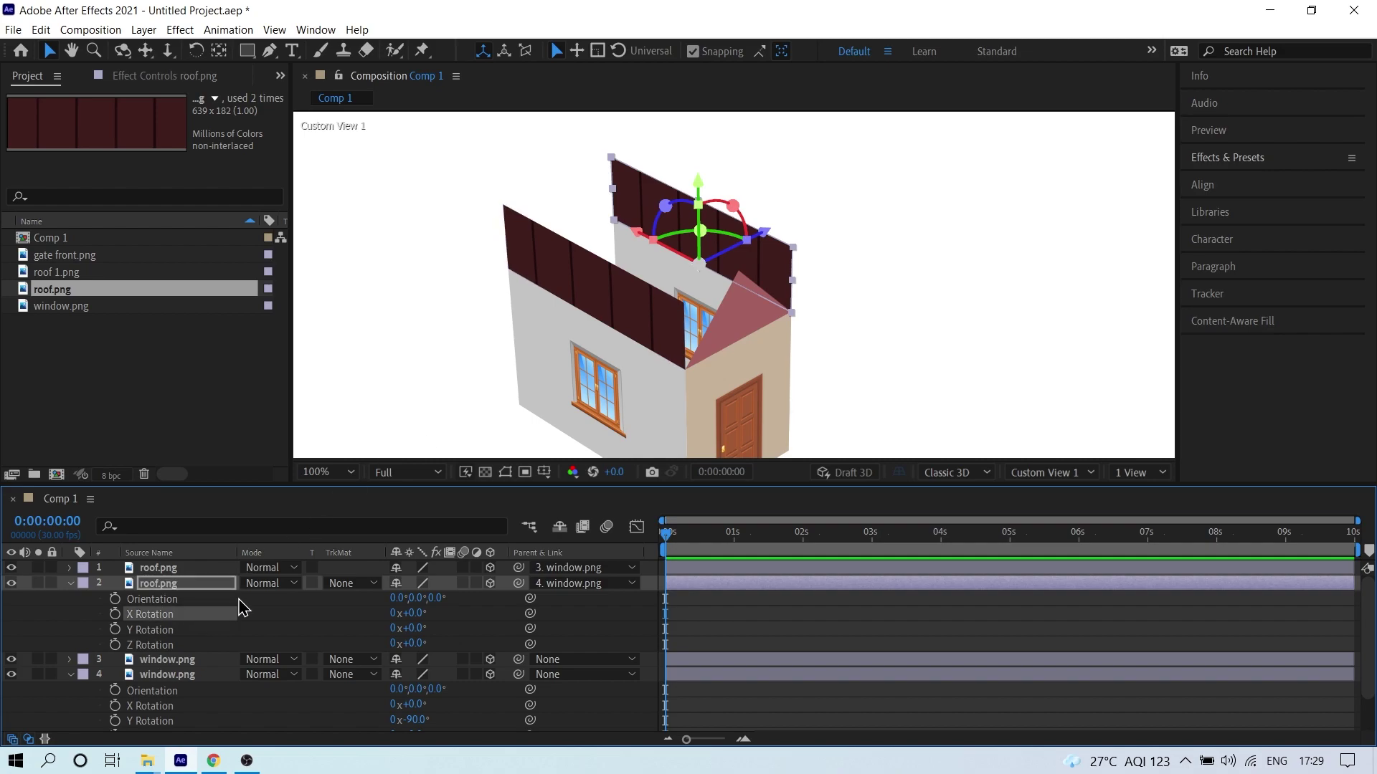
click(1056, 473)
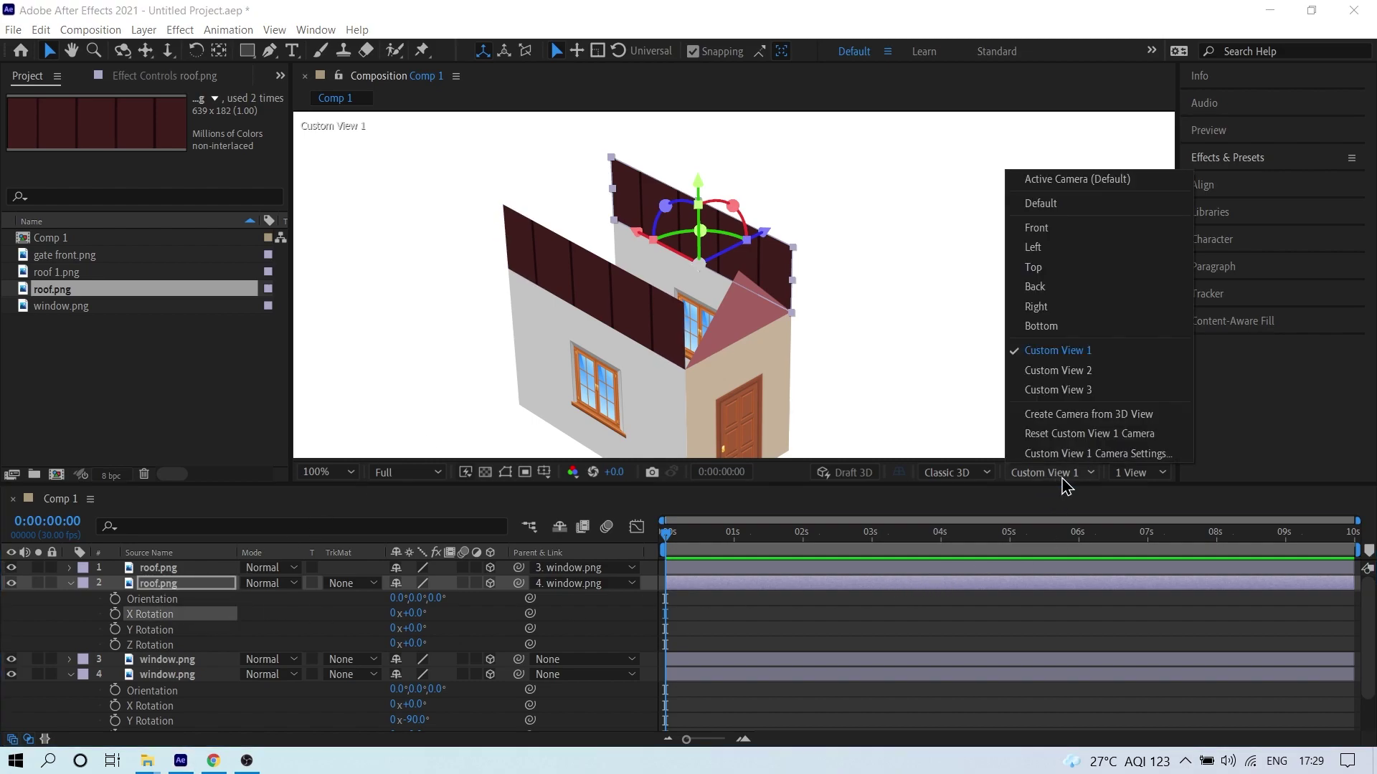
click(1045, 229)
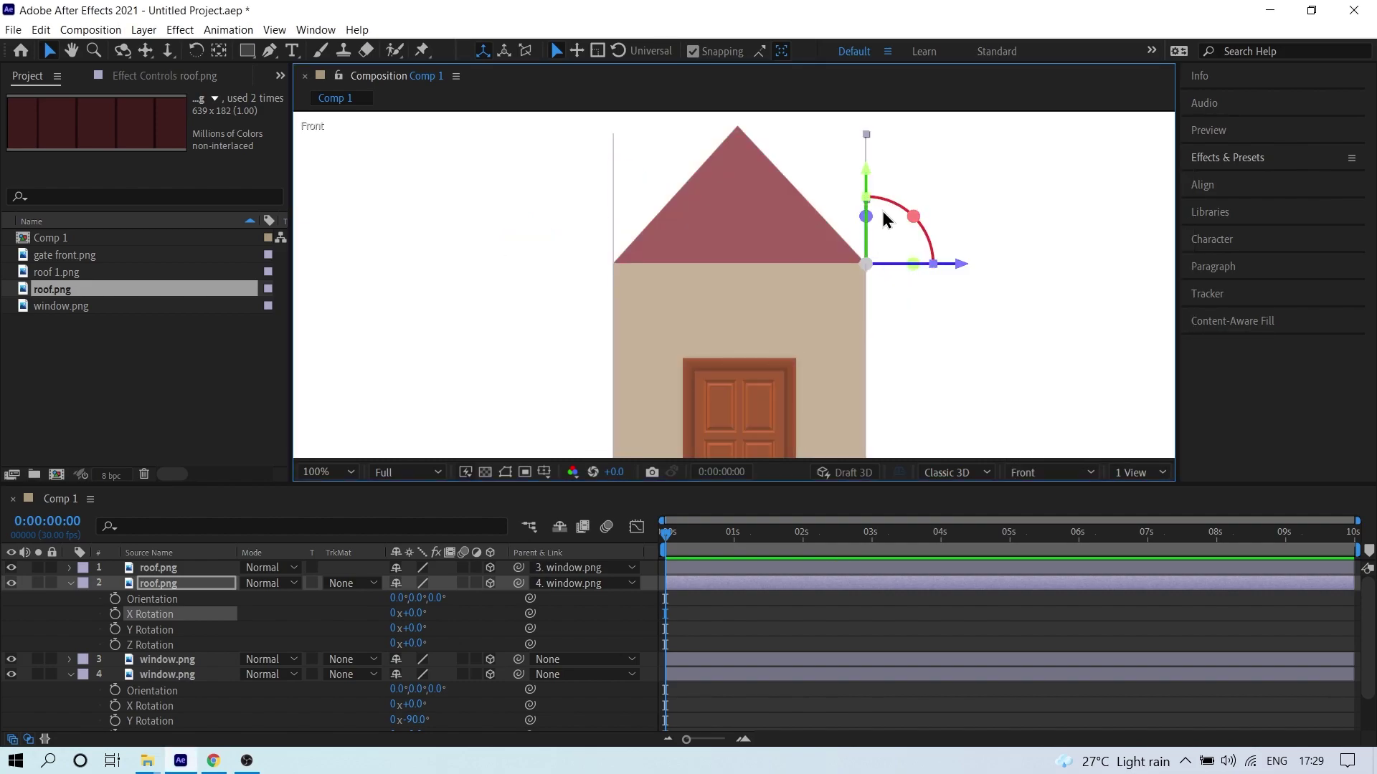
- Tilt the row 2 roof.png layer toward the gable slope by setting its X Rotation to -42°
scroll(891, 139, up, 2)
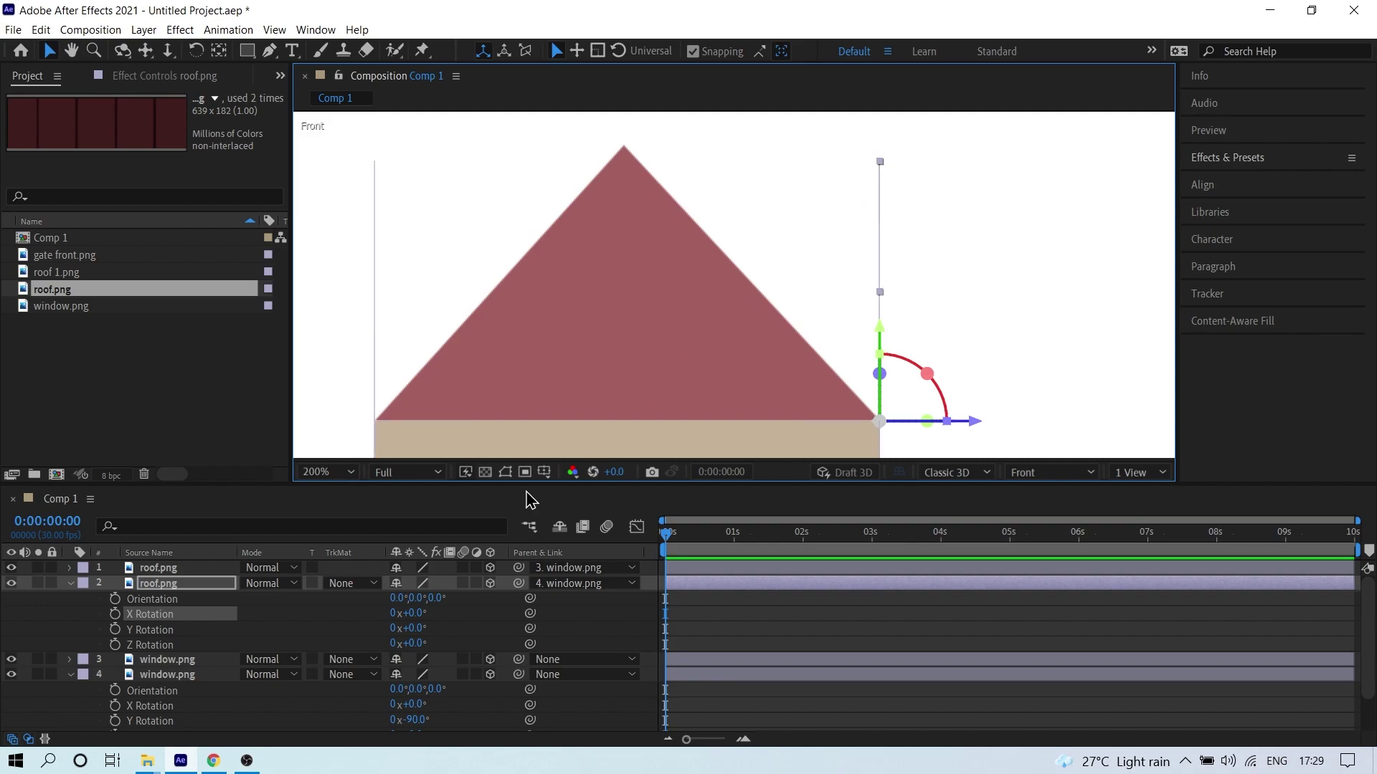
click(197, 628)
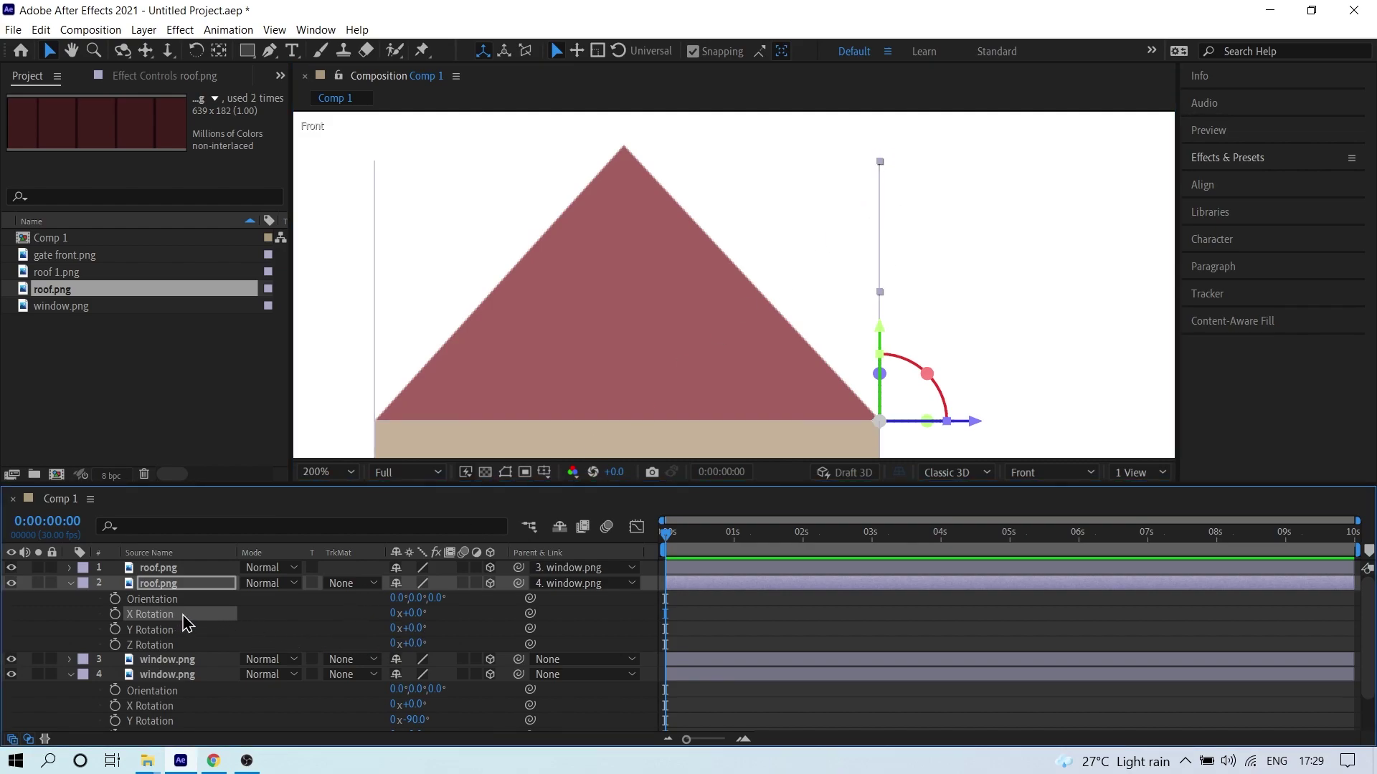
drag(409, 613, 393, 614)
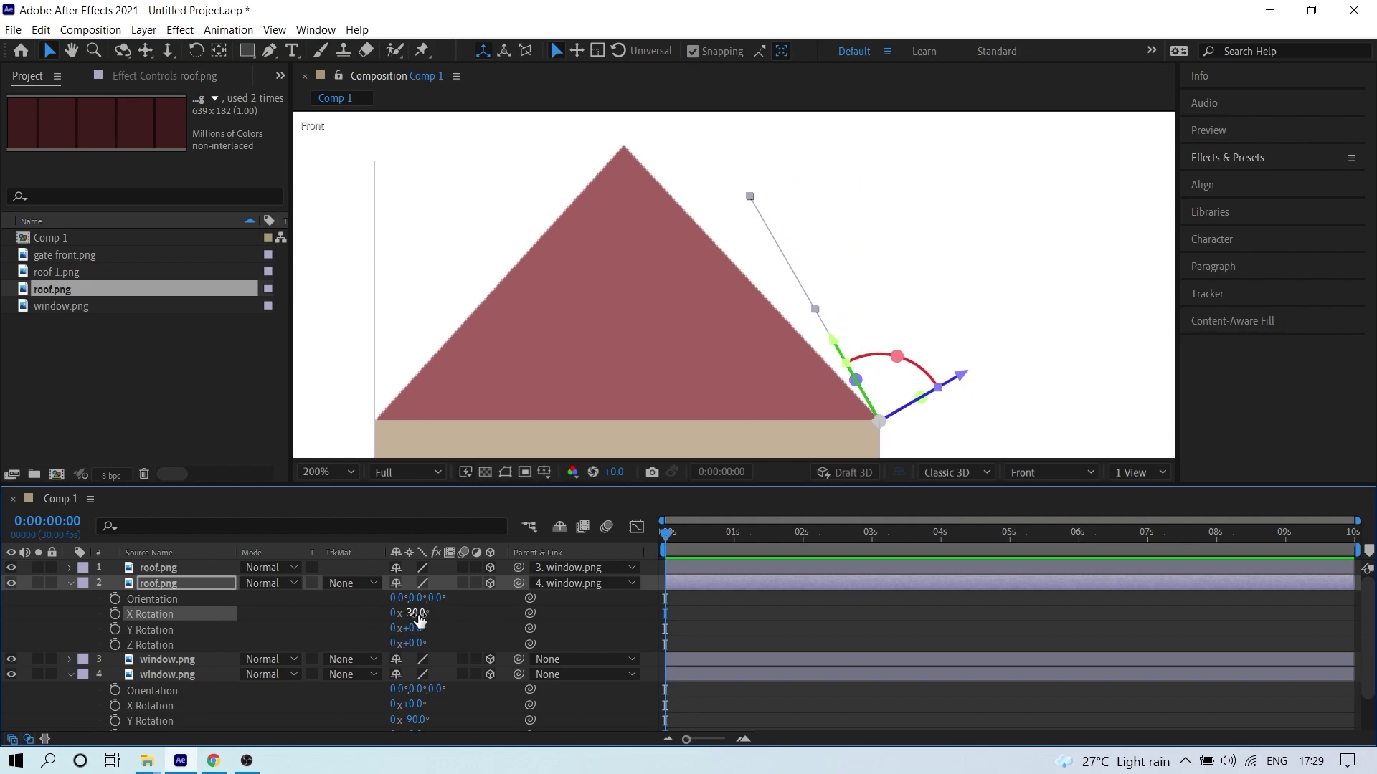
key(.)
drag(412, 613, 409, 612)
click(419, 613)
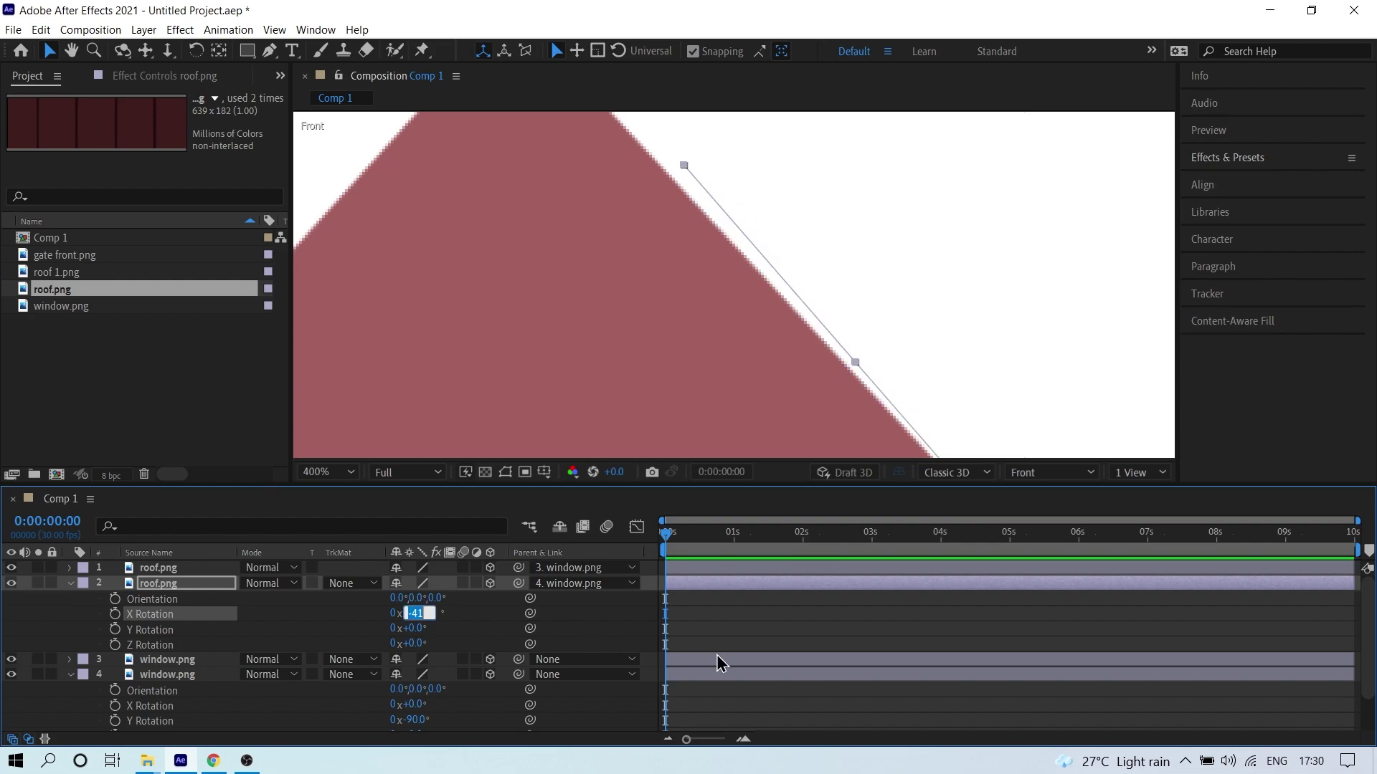
text(-42)
key(Return)
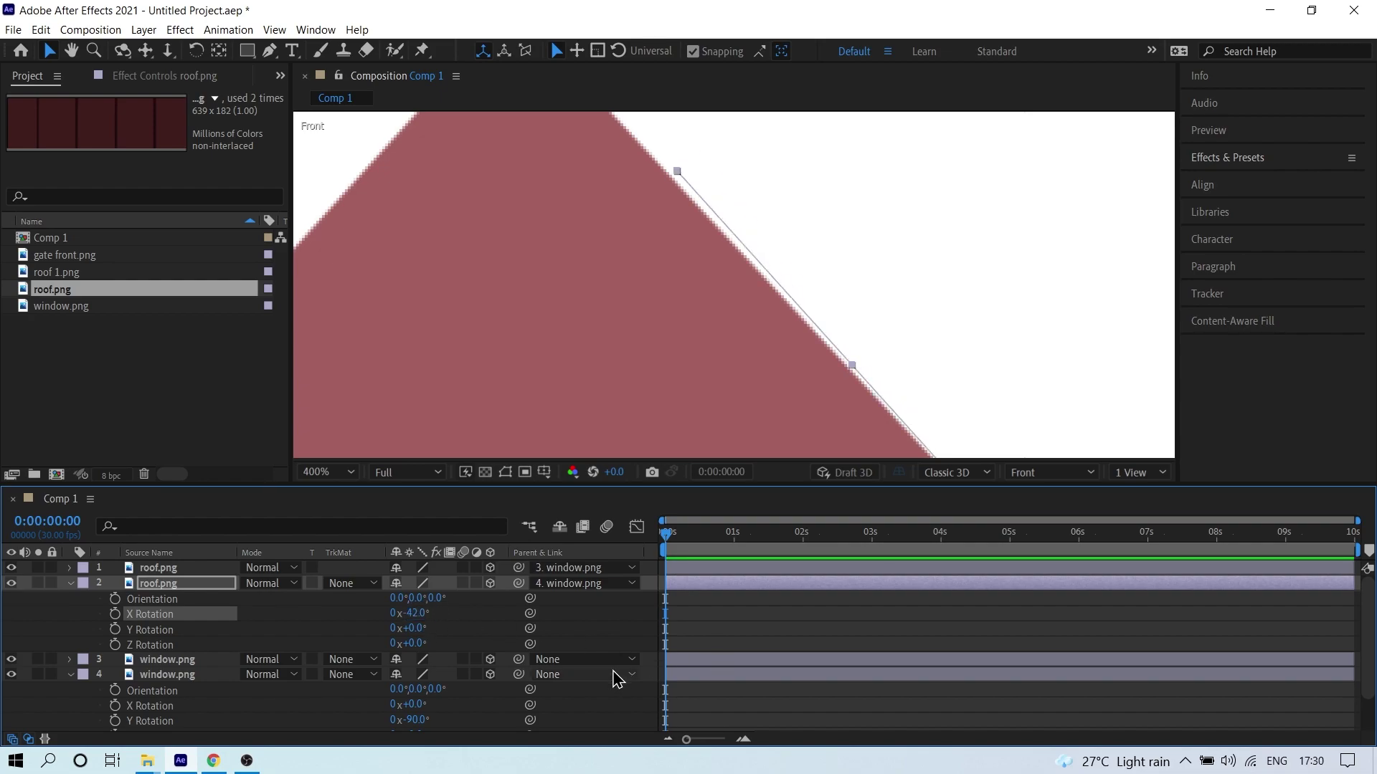
- Set the row 2 roof.png layer's X Rotation to -43° to match the gable slope
click(419, 614)
text(-43)
key(Return)
scroll(756, 237, up, 1)
key(h)
drag(681, 190, 623, 314)
key(v)
scroll(649, 235, down, 3)
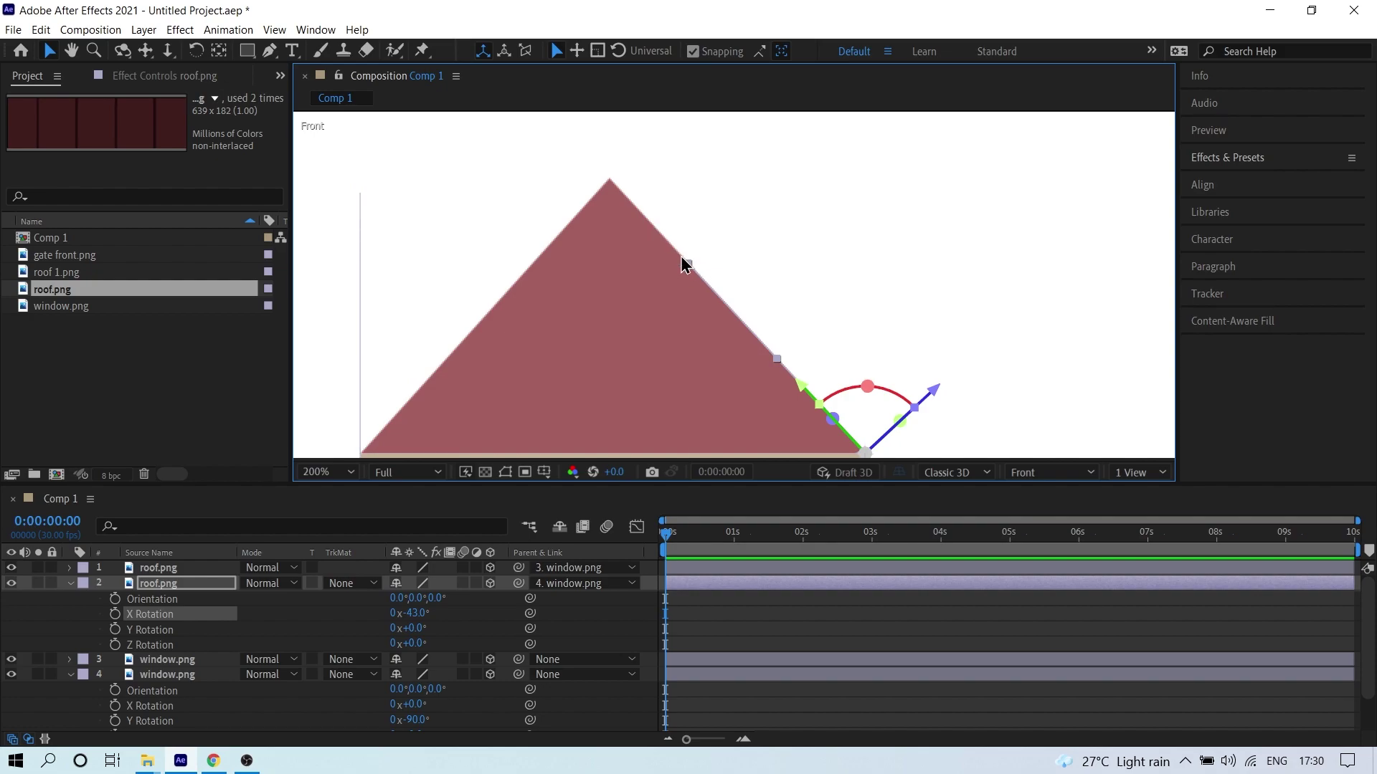
- Reveal the row 2 roof.png layer's Scale, unlink its proportions and set the Y scale to 131%
click(188, 588)
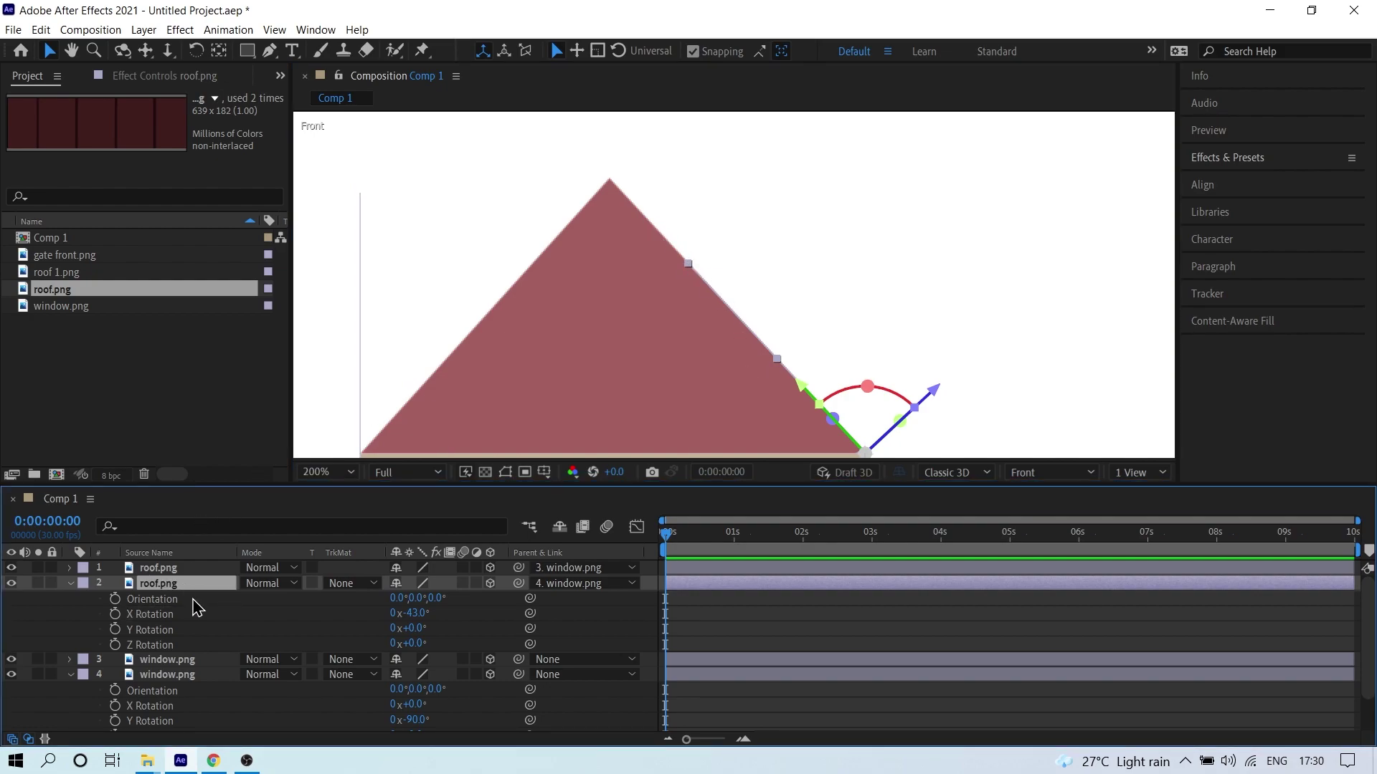
key(shift+s)
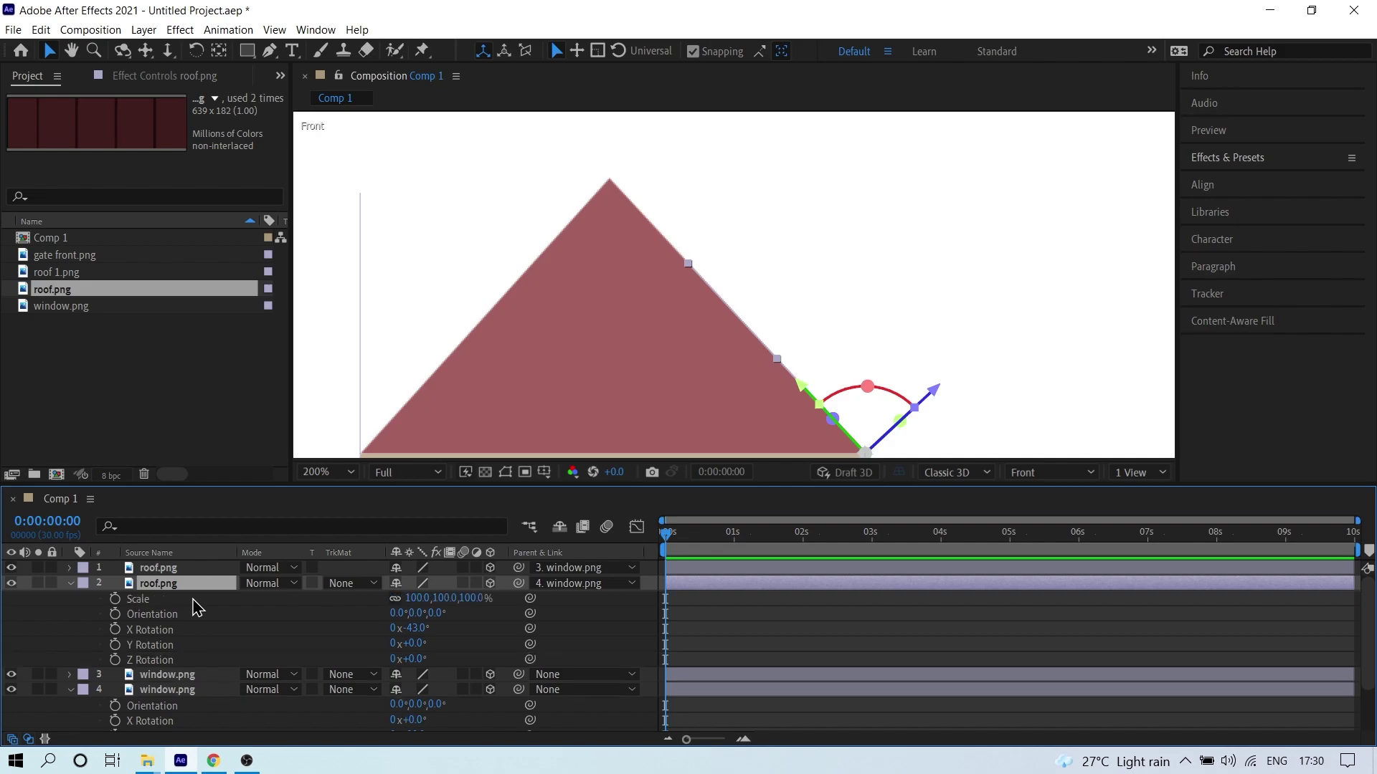
click(183, 601)
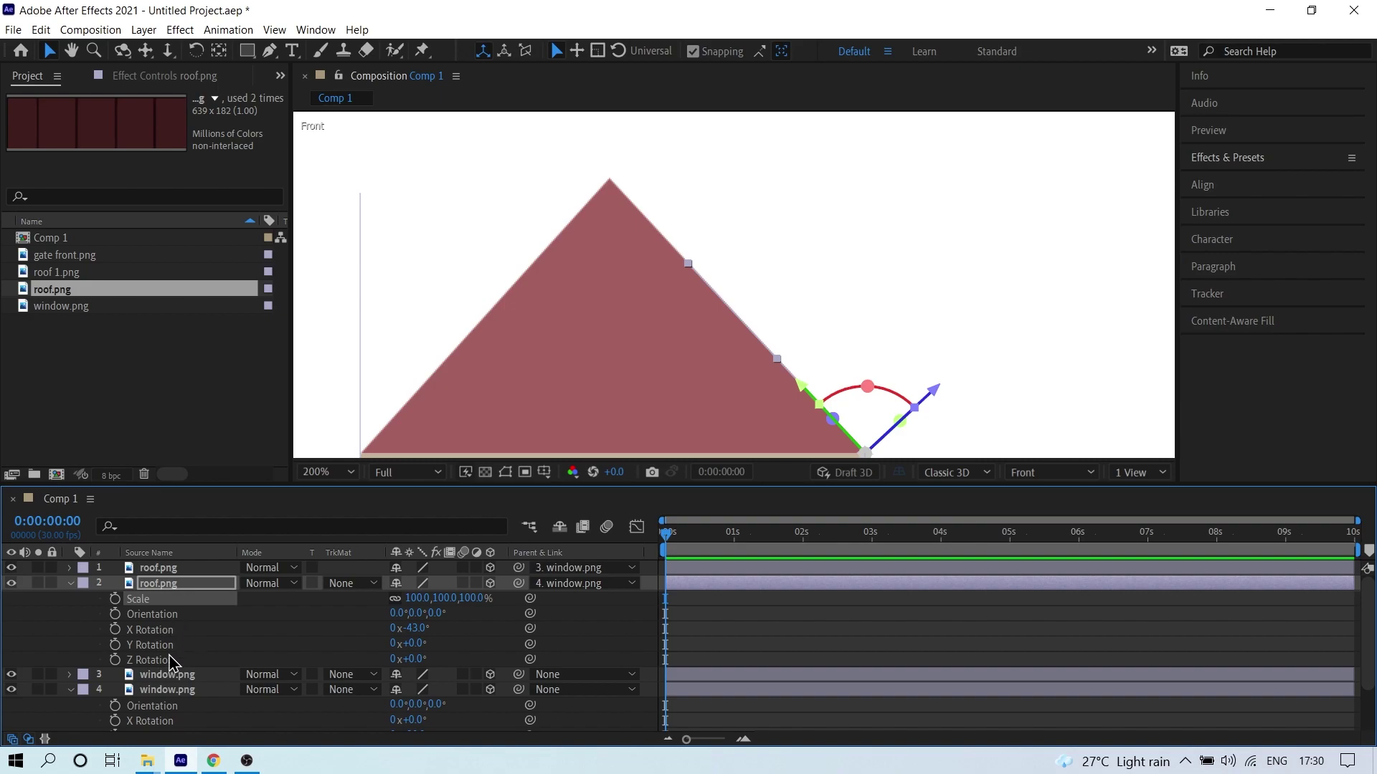
key(h)
drag(684, 322, 795, 282)
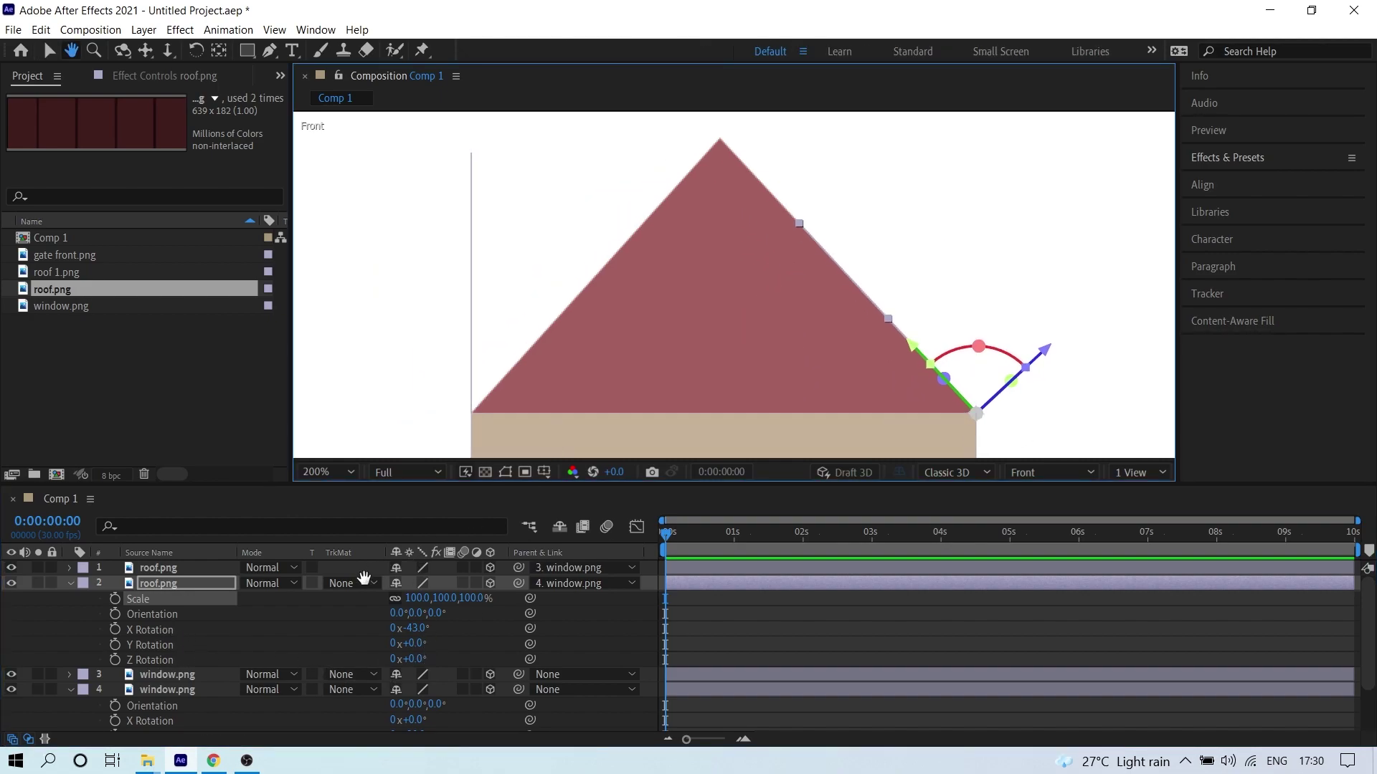
key(v)
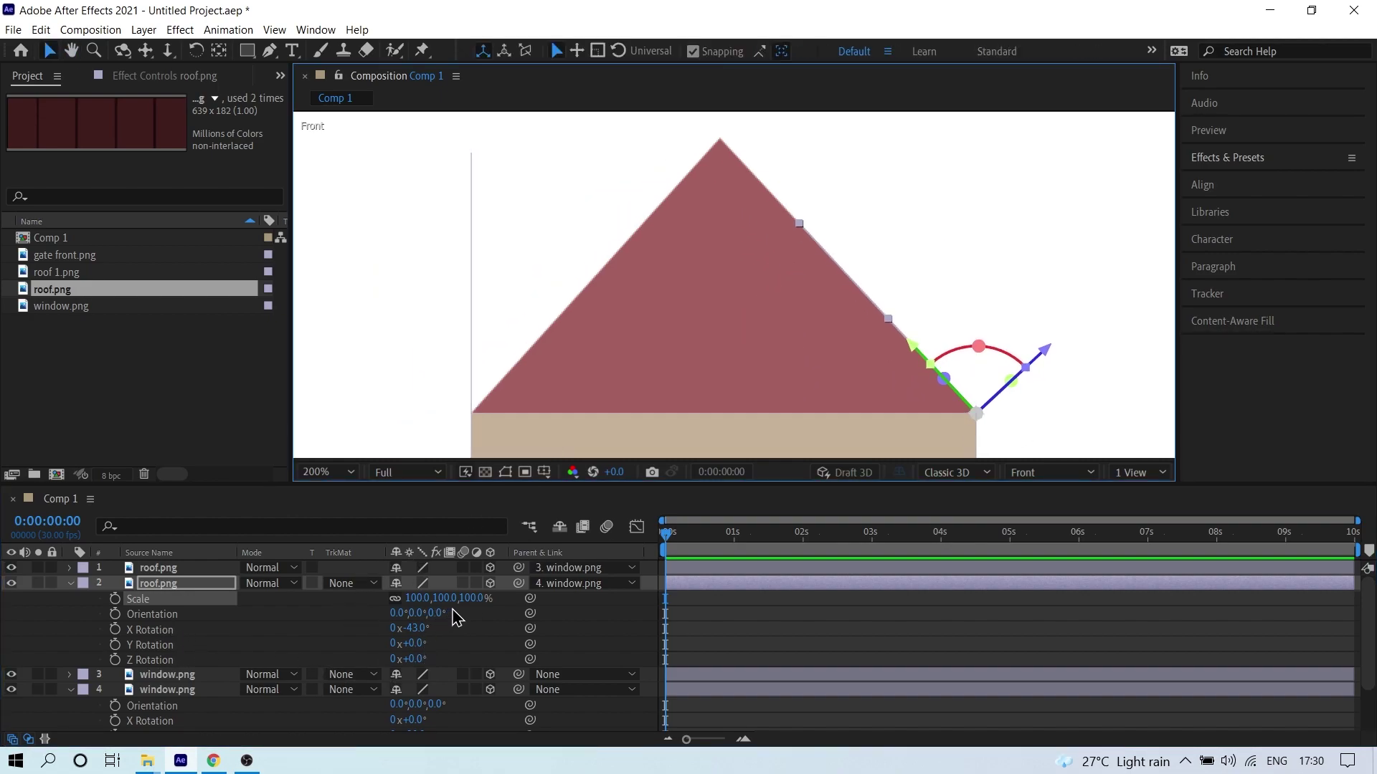
click(395, 598)
click(444, 600)
text(131)
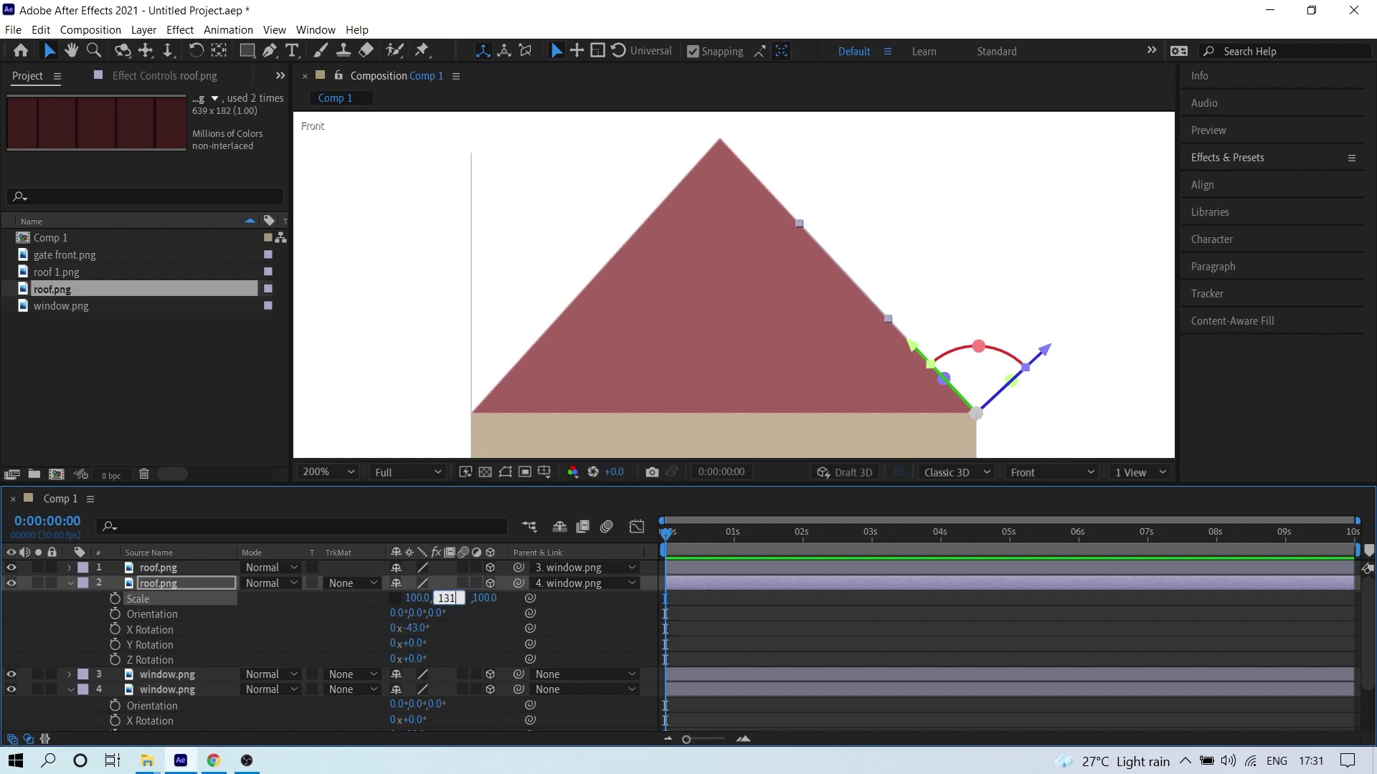
key(Return)
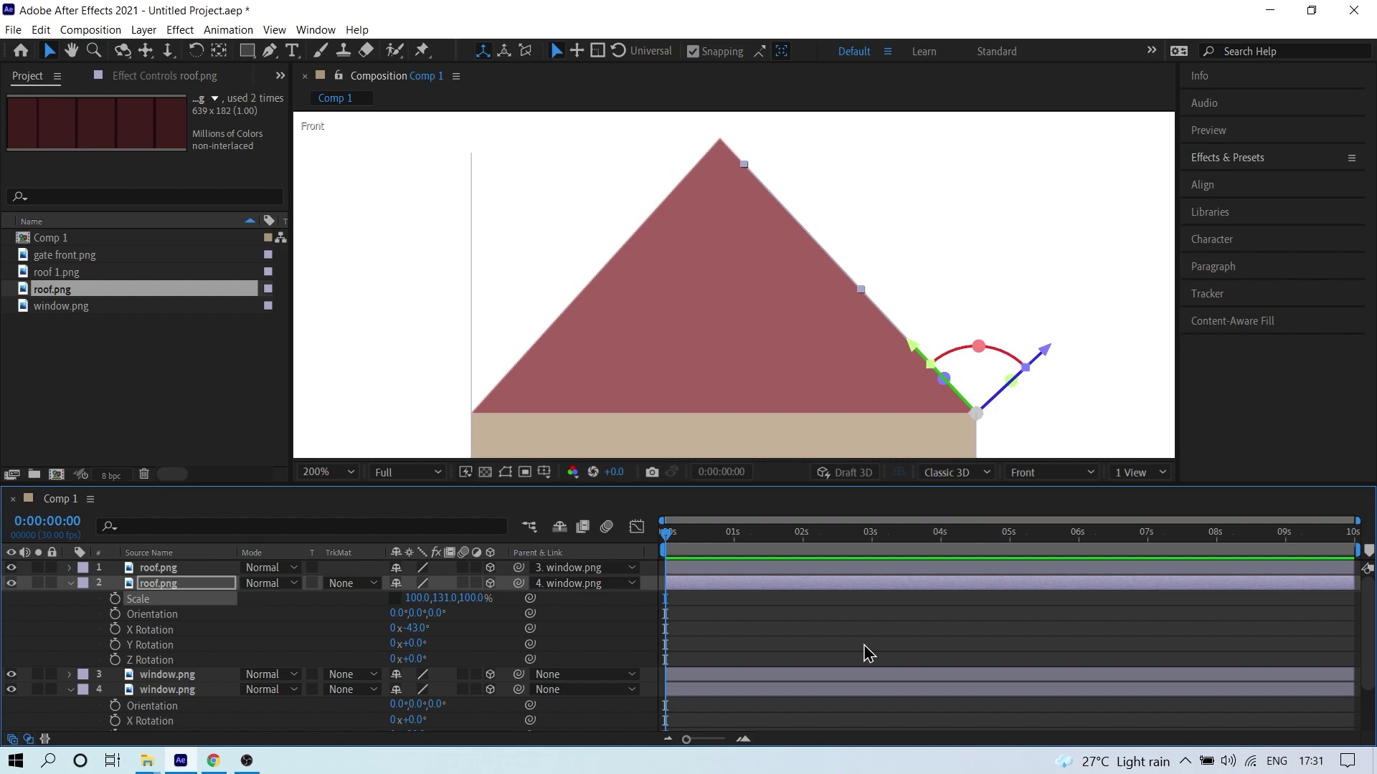
- Set the row 2 roof.png layer's Y scale to 144% to extend it to the gable peak
drag(439, 599, 446, 599)
scroll(626, 247, up, 2)
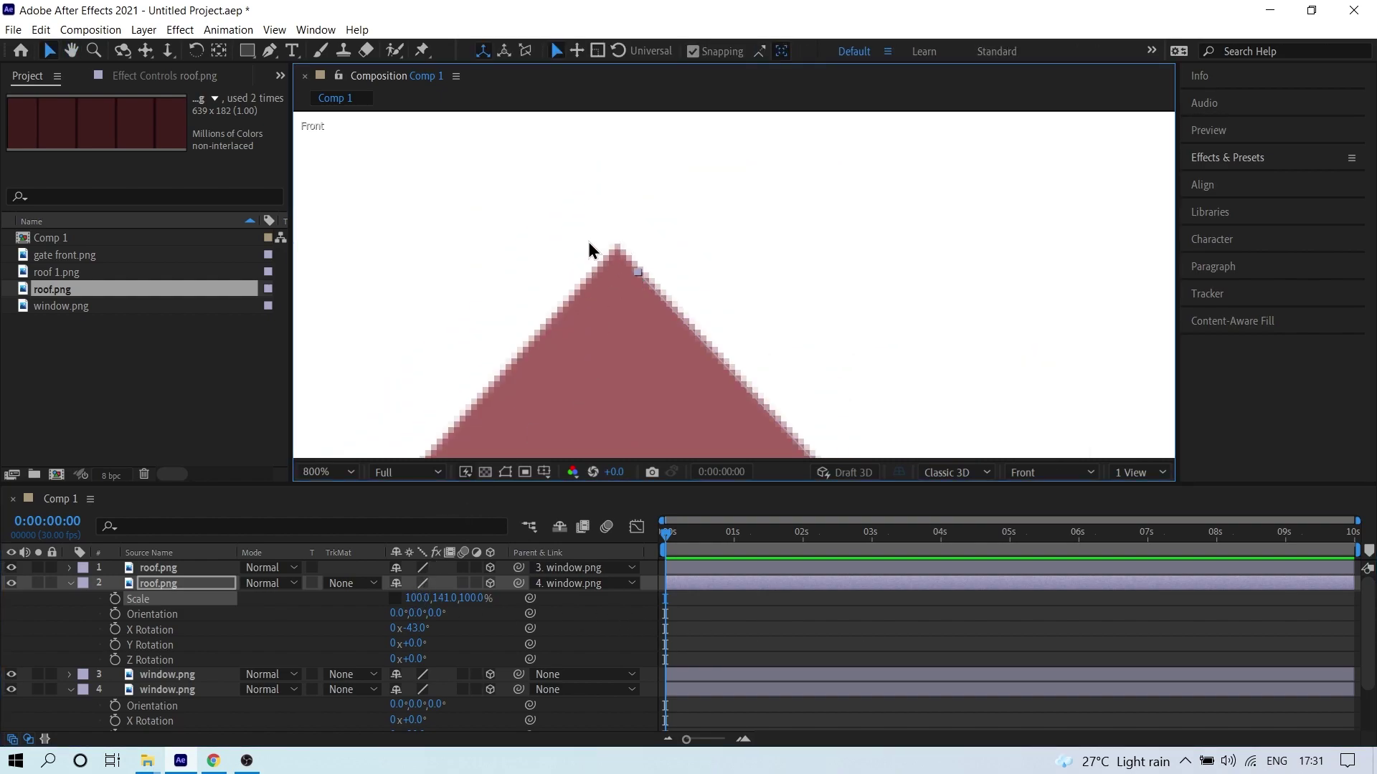
click(445, 598)
text(1)
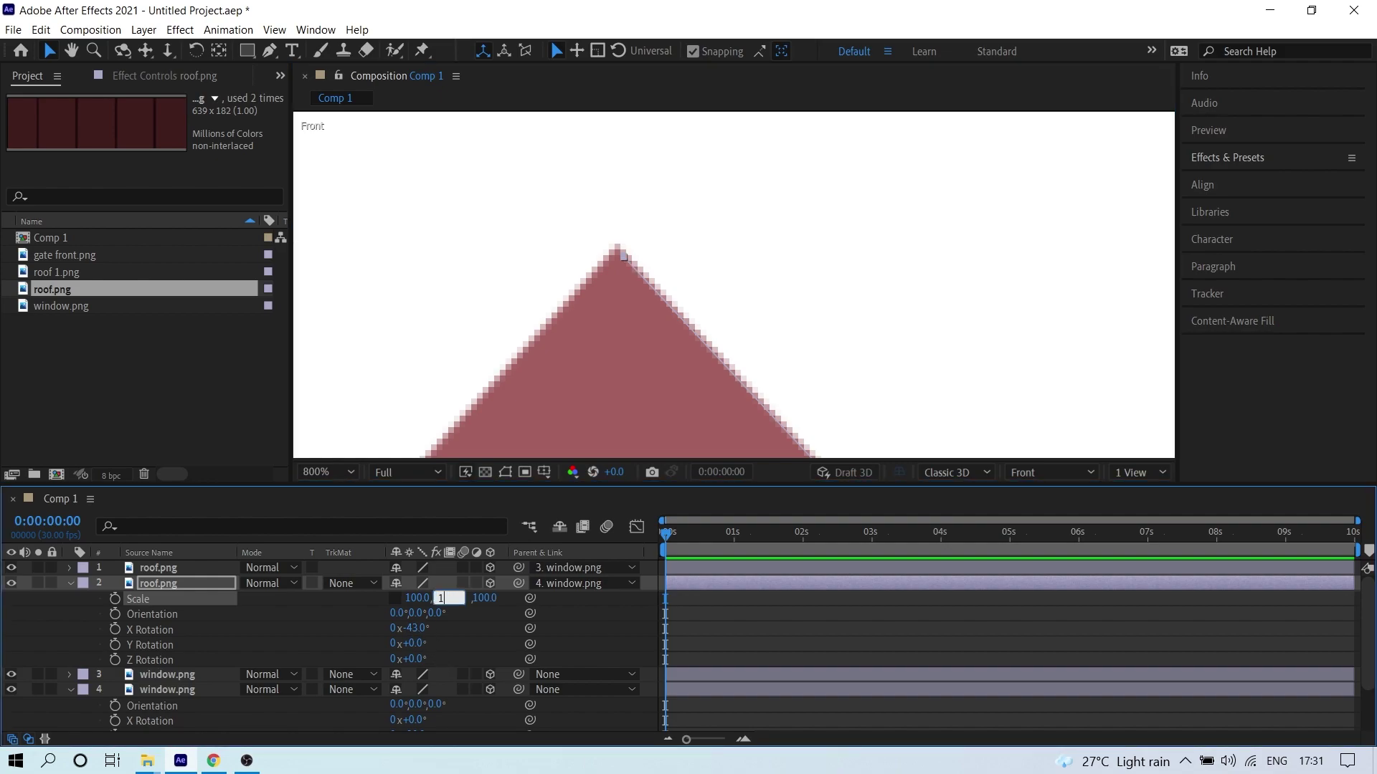
text(44)
key(Return)
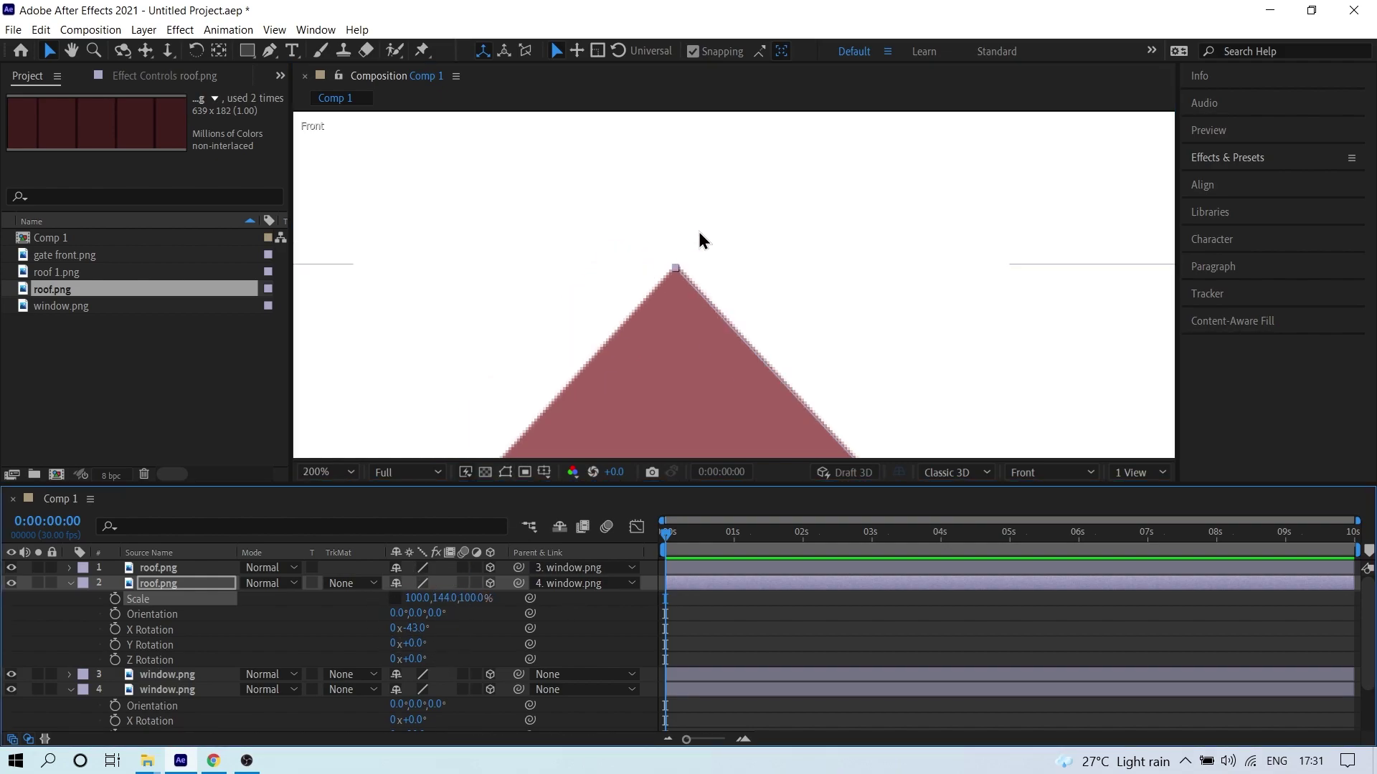
scroll(697, 229, down, 6)
- Set the X Rotation of the roof.png layer in row 1 to 42° to match the other gable slope
click(190, 567)
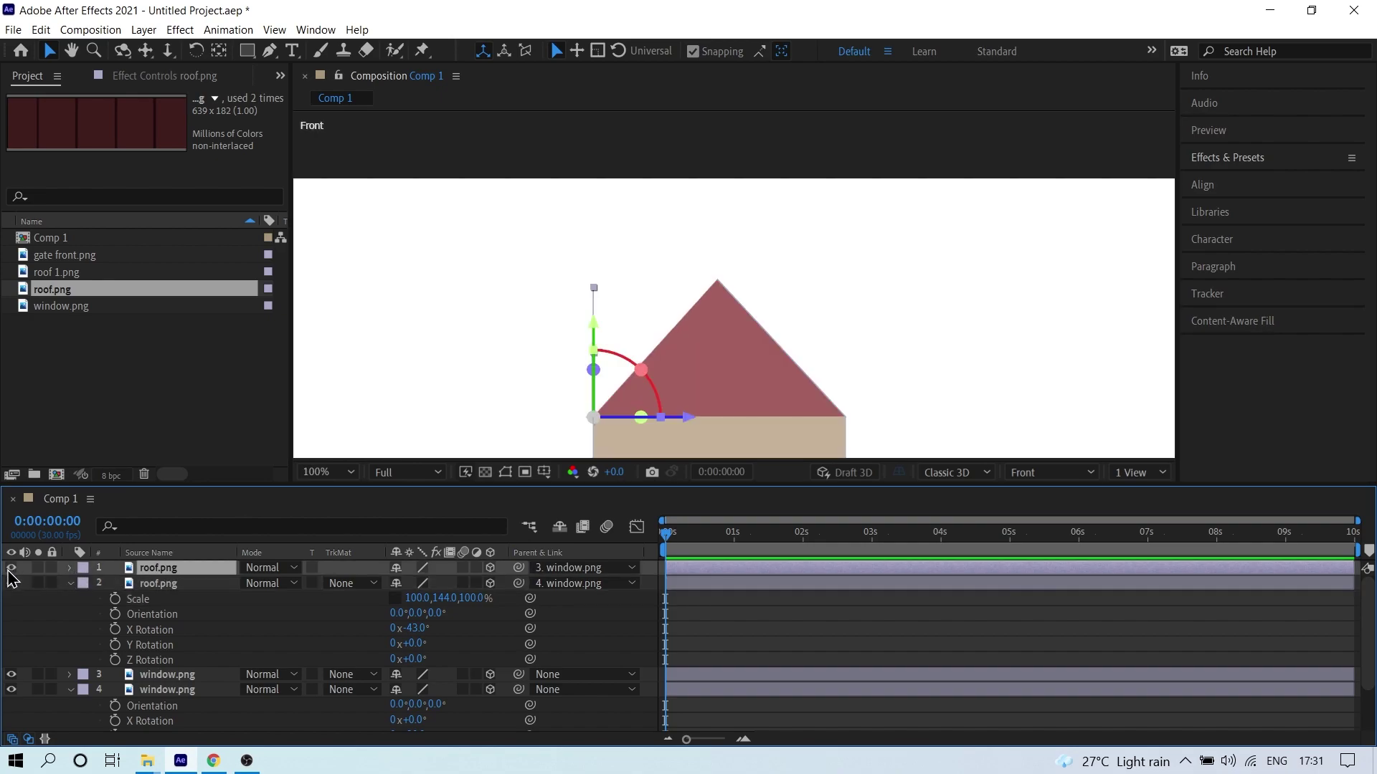
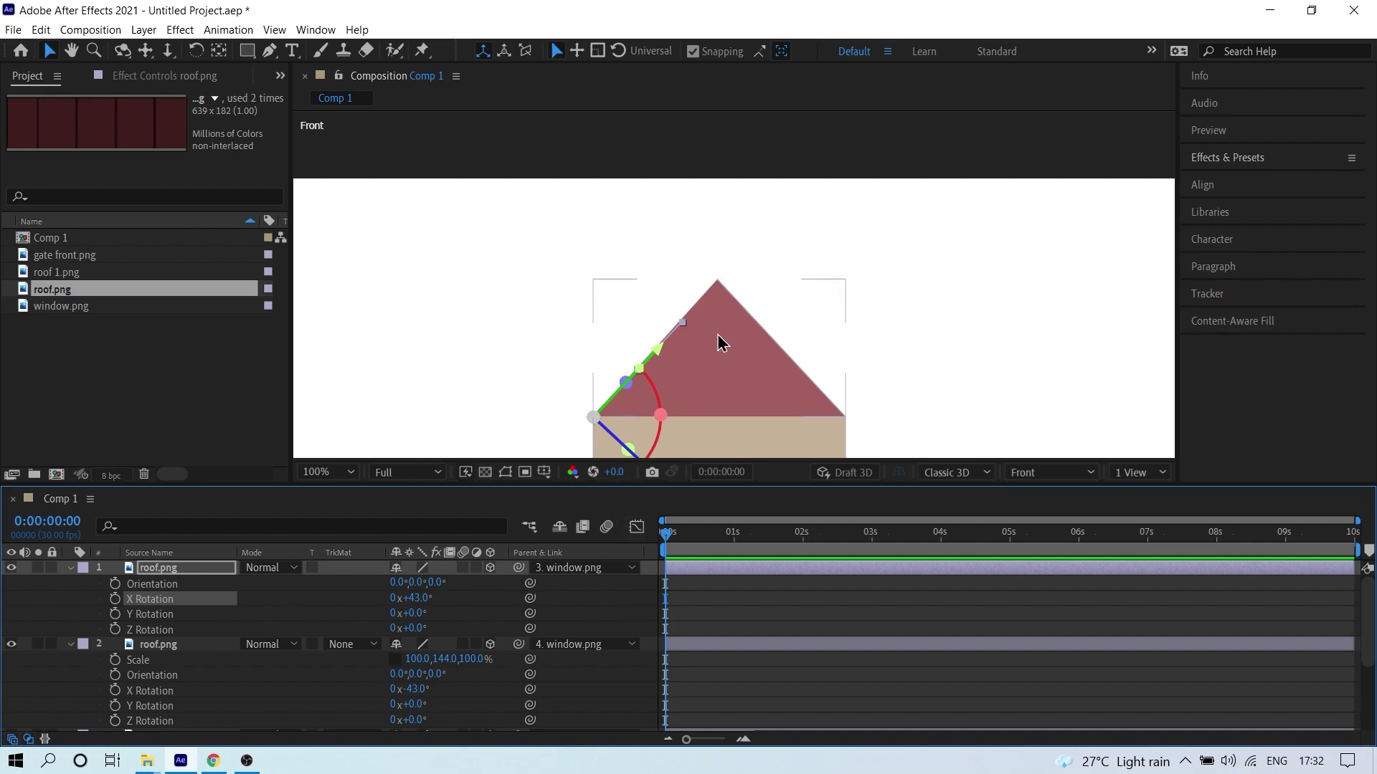
scroll(717, 334, up, 1)
scroll(624, 399, up, 1)
drag(880, 187, 679, 321)
key(v)
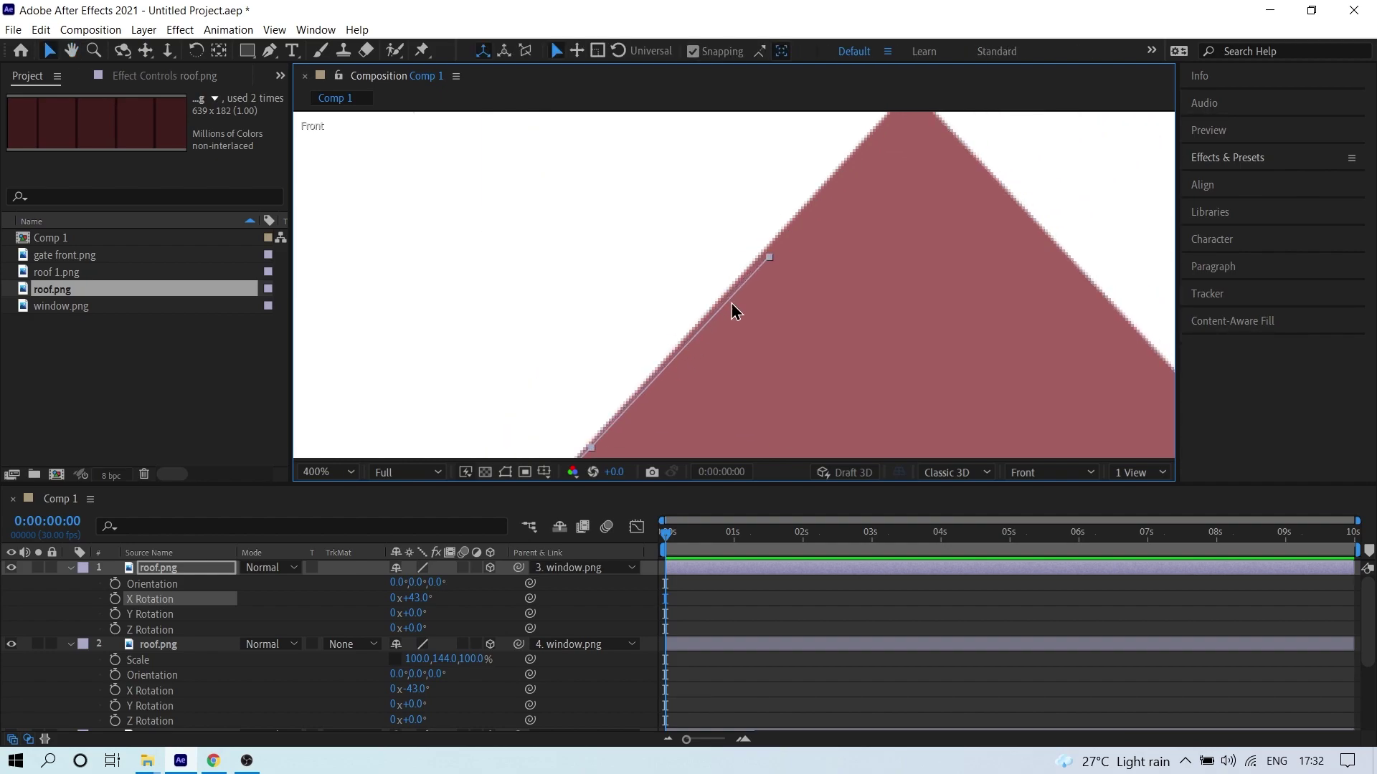
click(409, 597)
text(42)
click(430, 609)
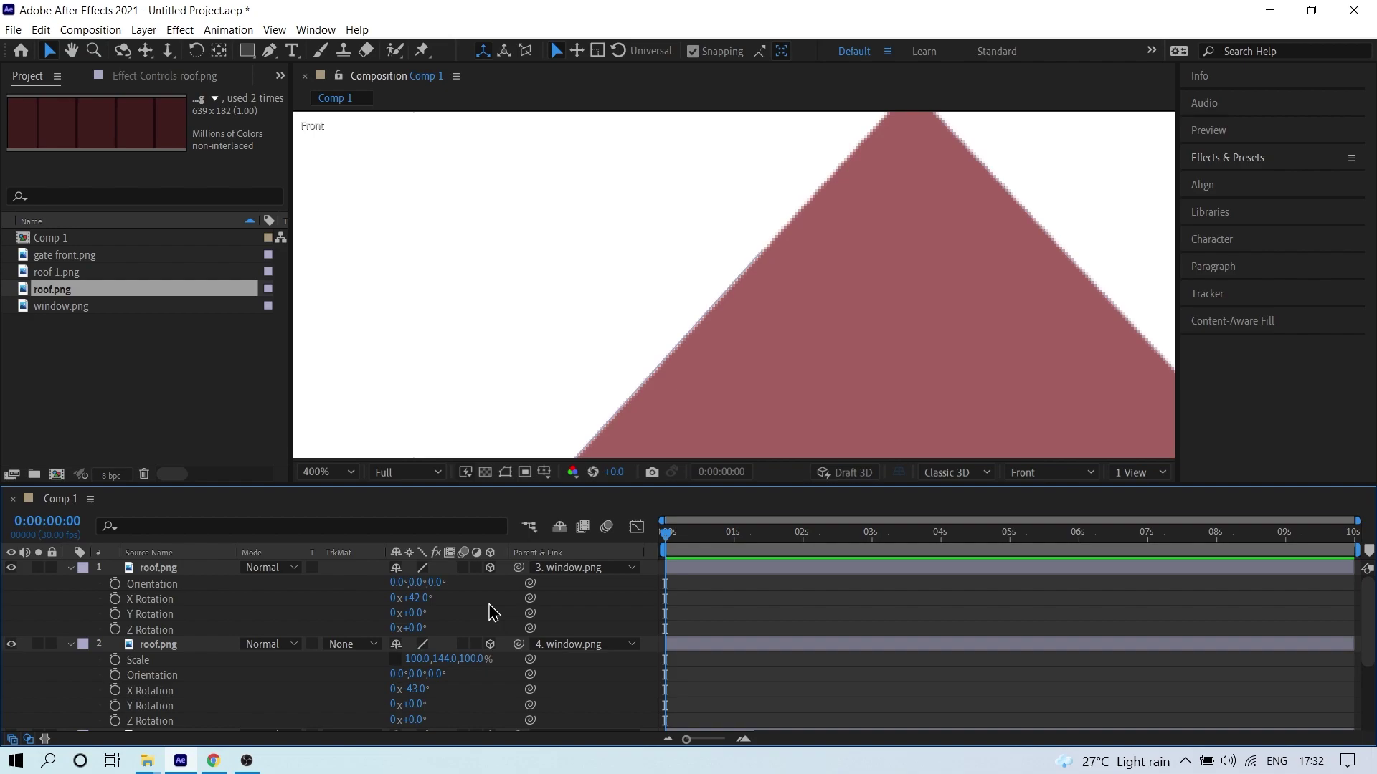
- Reveal the row 1 roof.png layer's Scale, unlink its proportions and set the Y scale to 141%
key(comma)
click(171, 570)
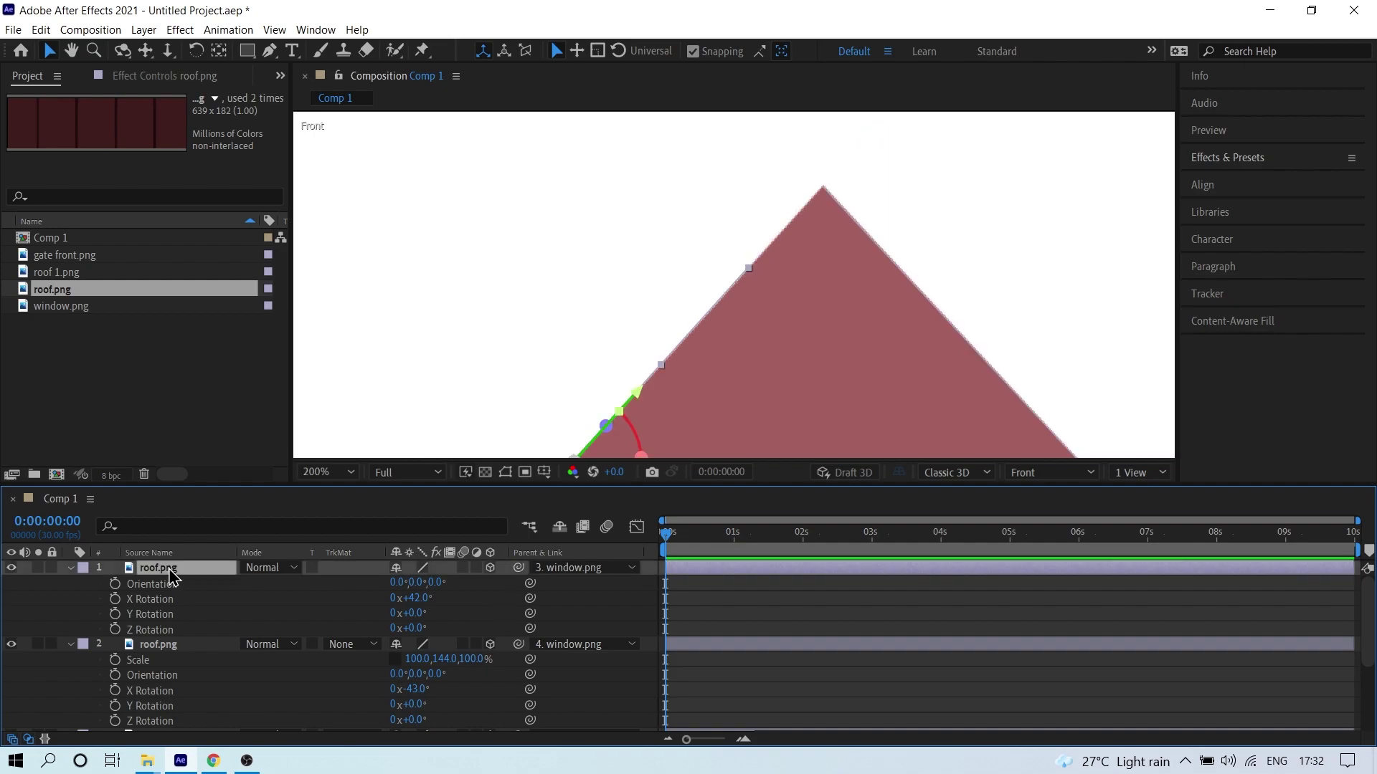
key(shift+s)
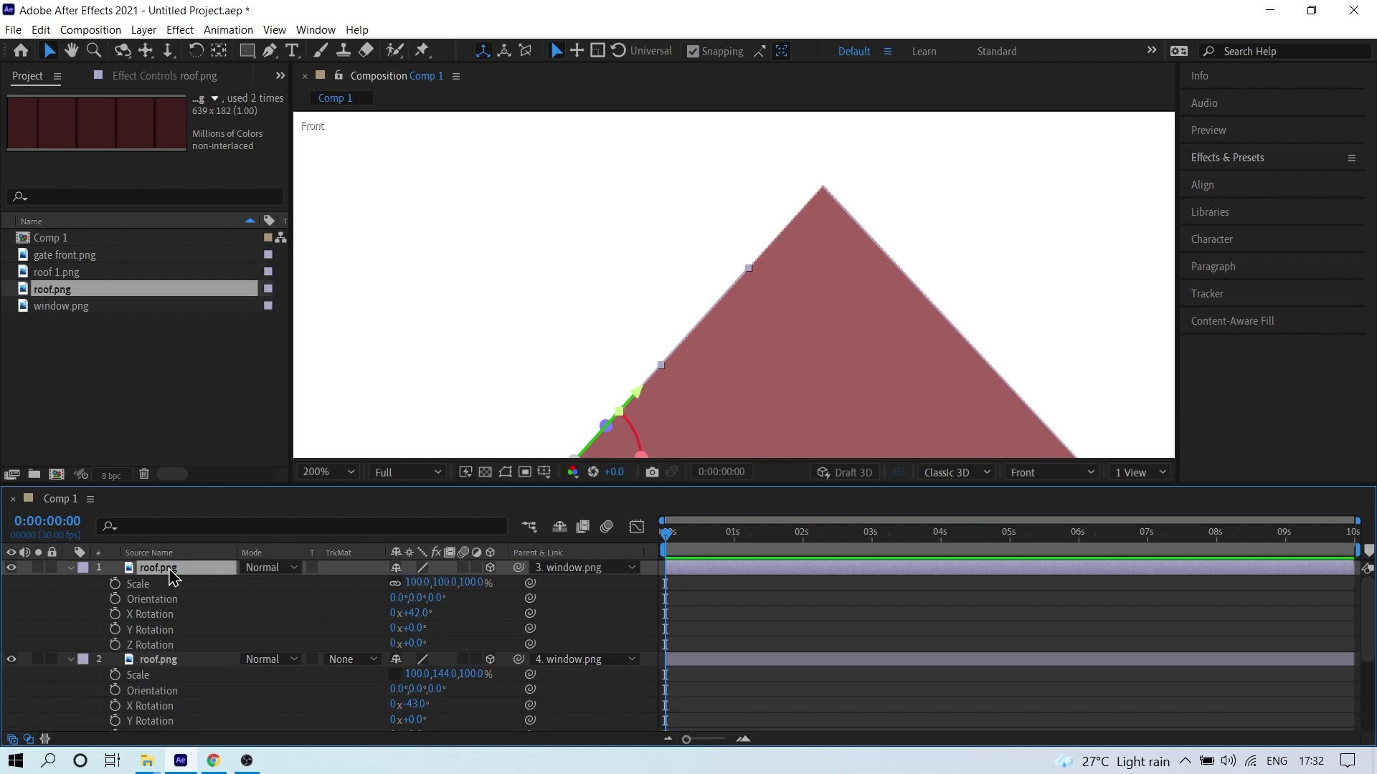
click(395, 584)
click(444, 583)
text(1)
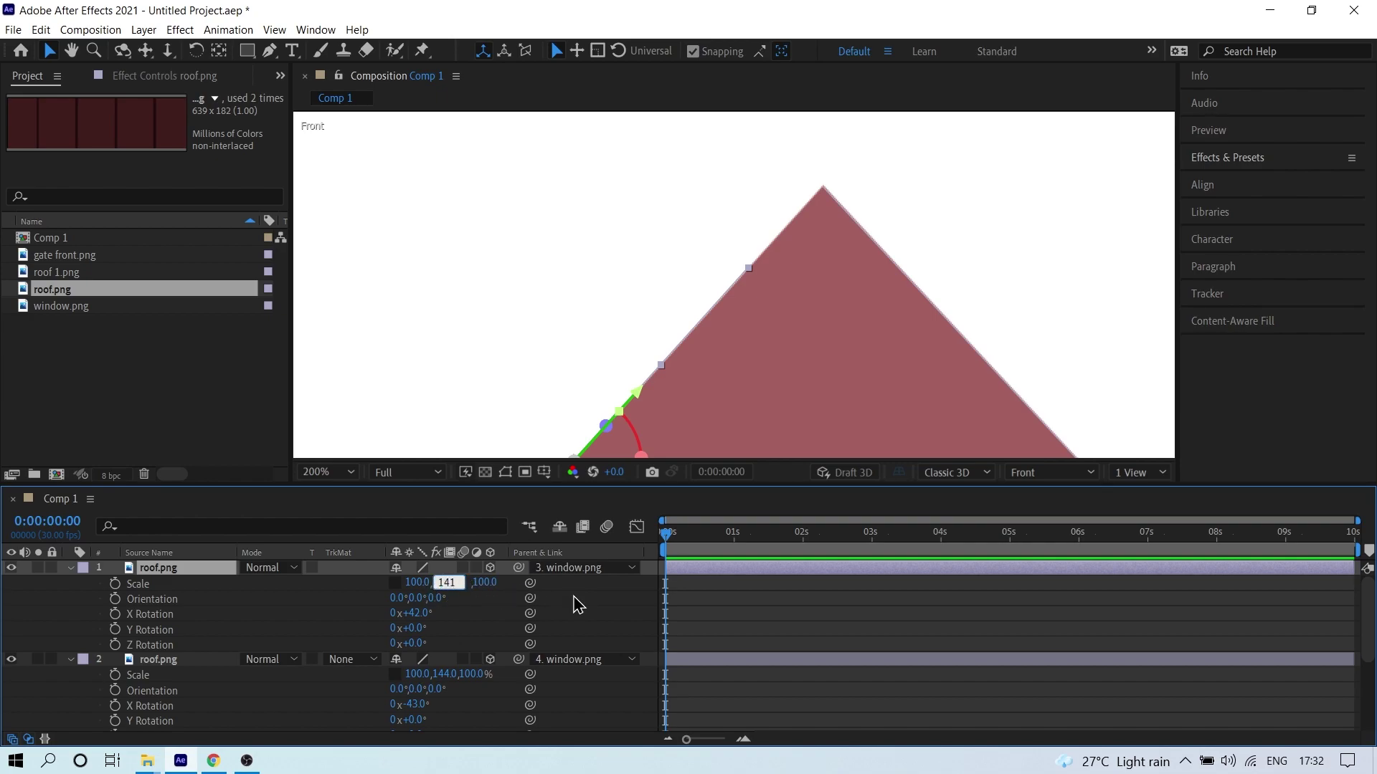
text(41)
key(Return)
- Raise the row 1 roof.png layer's Y scale to 142% and on to 143% to reach the gable peak
scroll(915, 184, up, 2)
drag(874, 234, 731, 283)
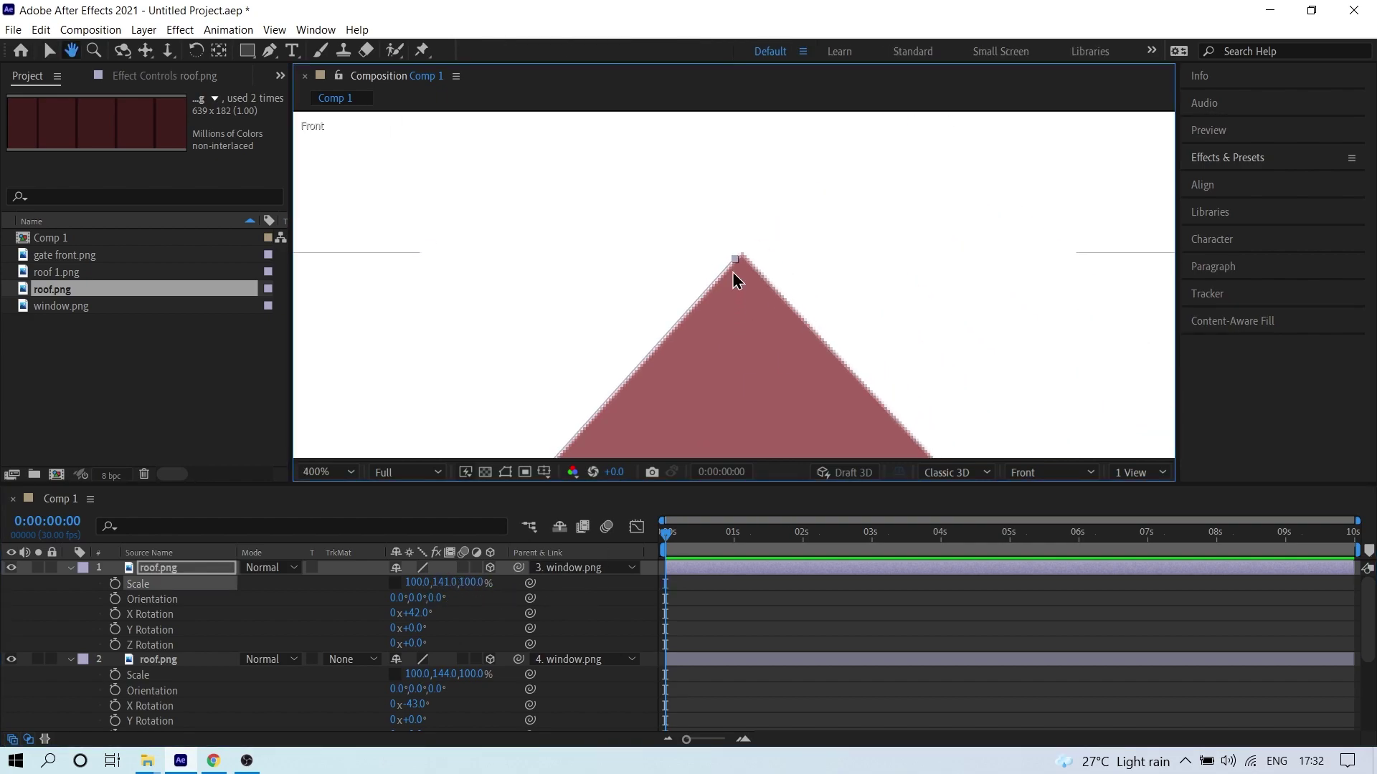
scroll(730, 277, up, 2)
key(v)
click(444, 583)
text(142)
key(Return)
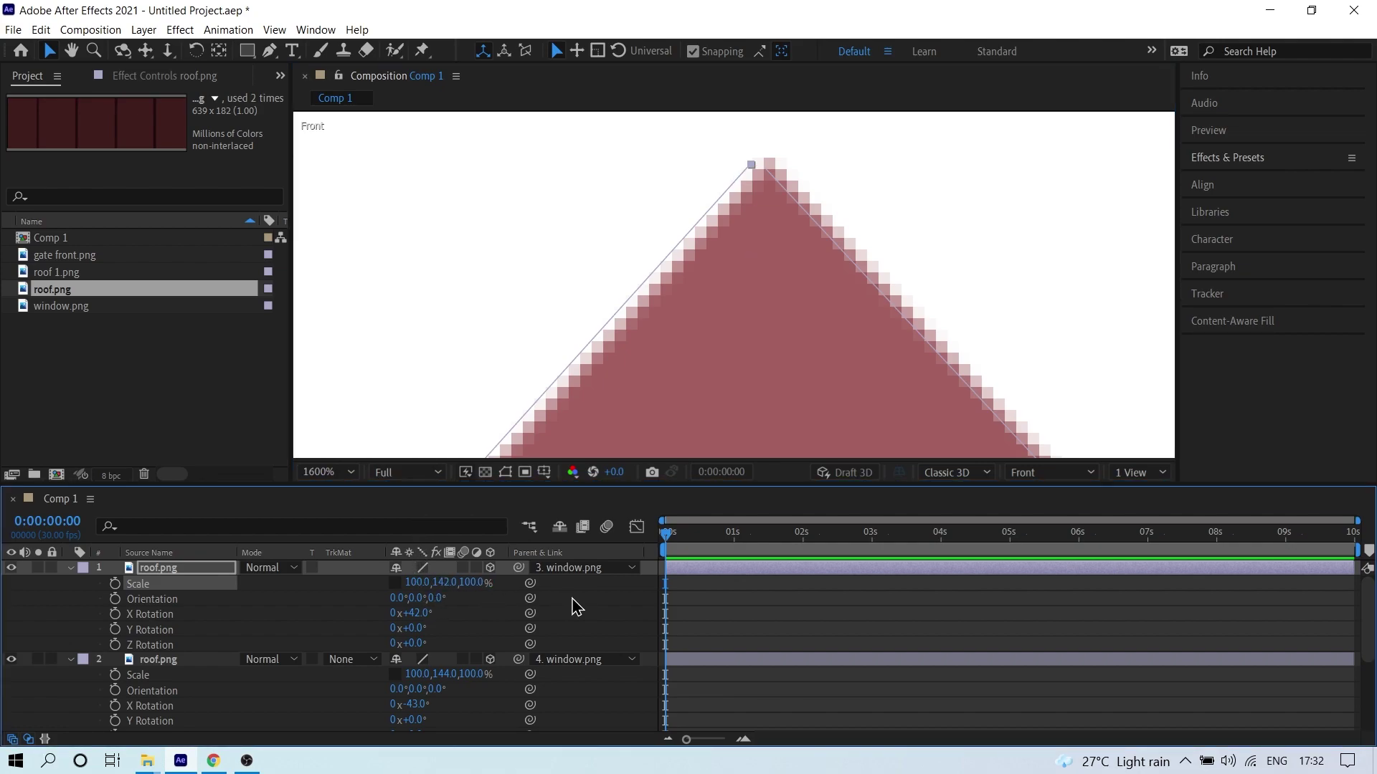
click(444, 583)
text(143)
key(Return)
- Fine-tune the row 1 roof.png layer's X Rotation, trying 42.5° and settling on 42.3°
click(419, 613)
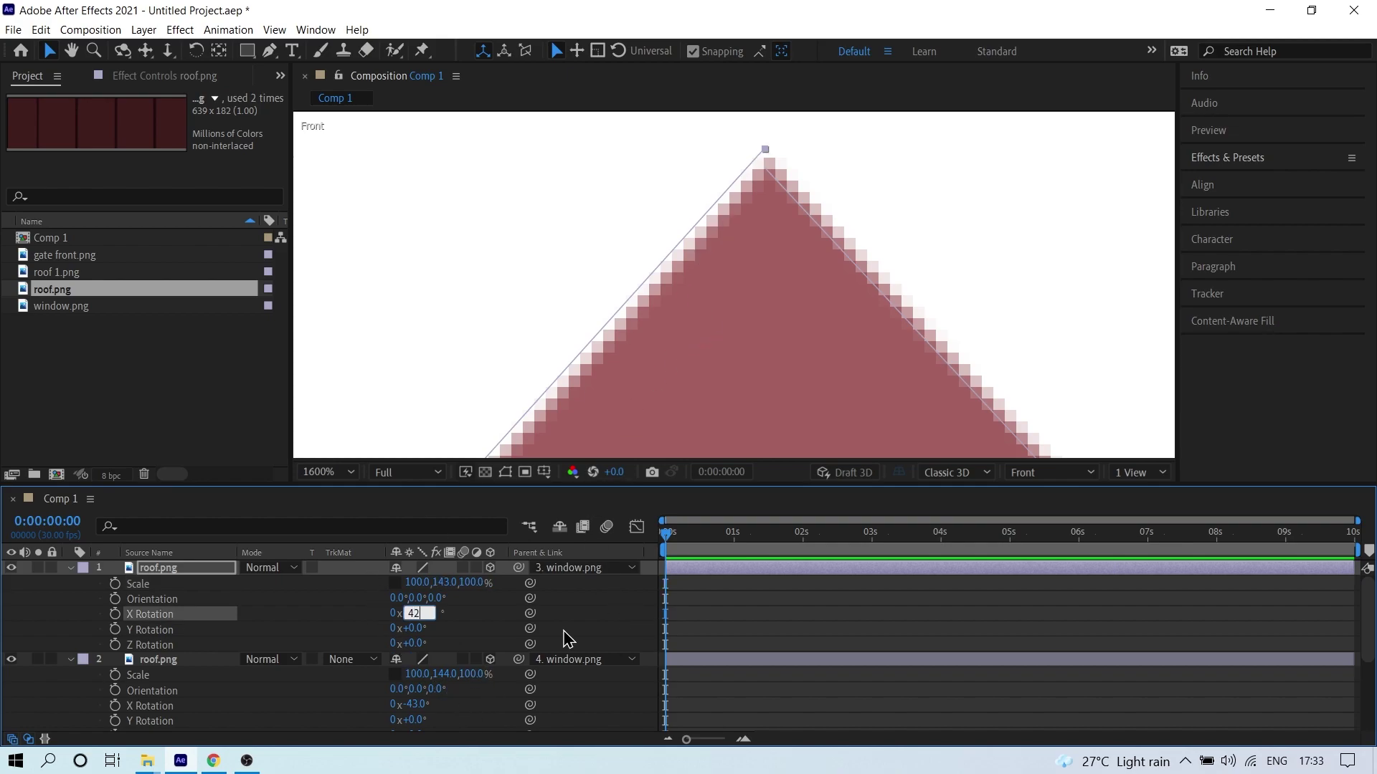
key(Return)
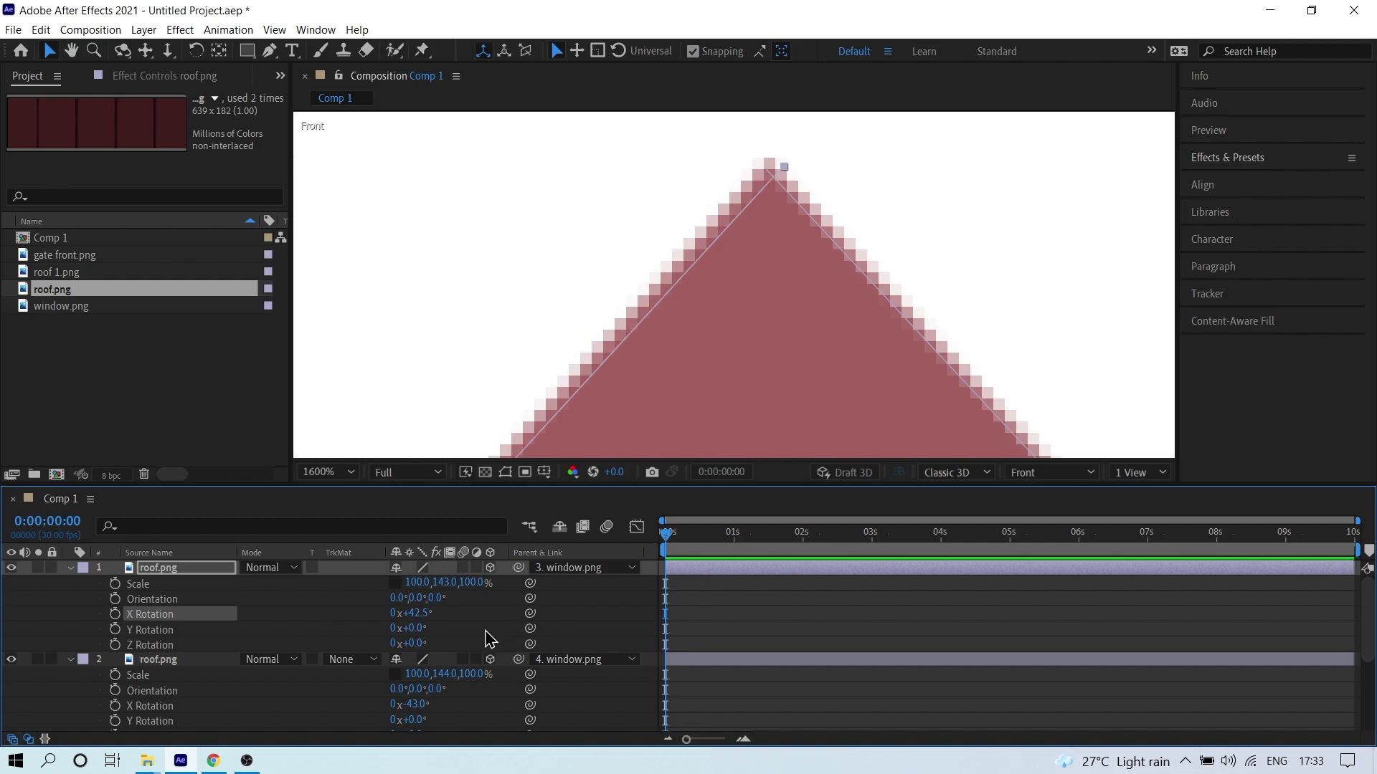
click(422, 613)
text(42.3)
key(Return)
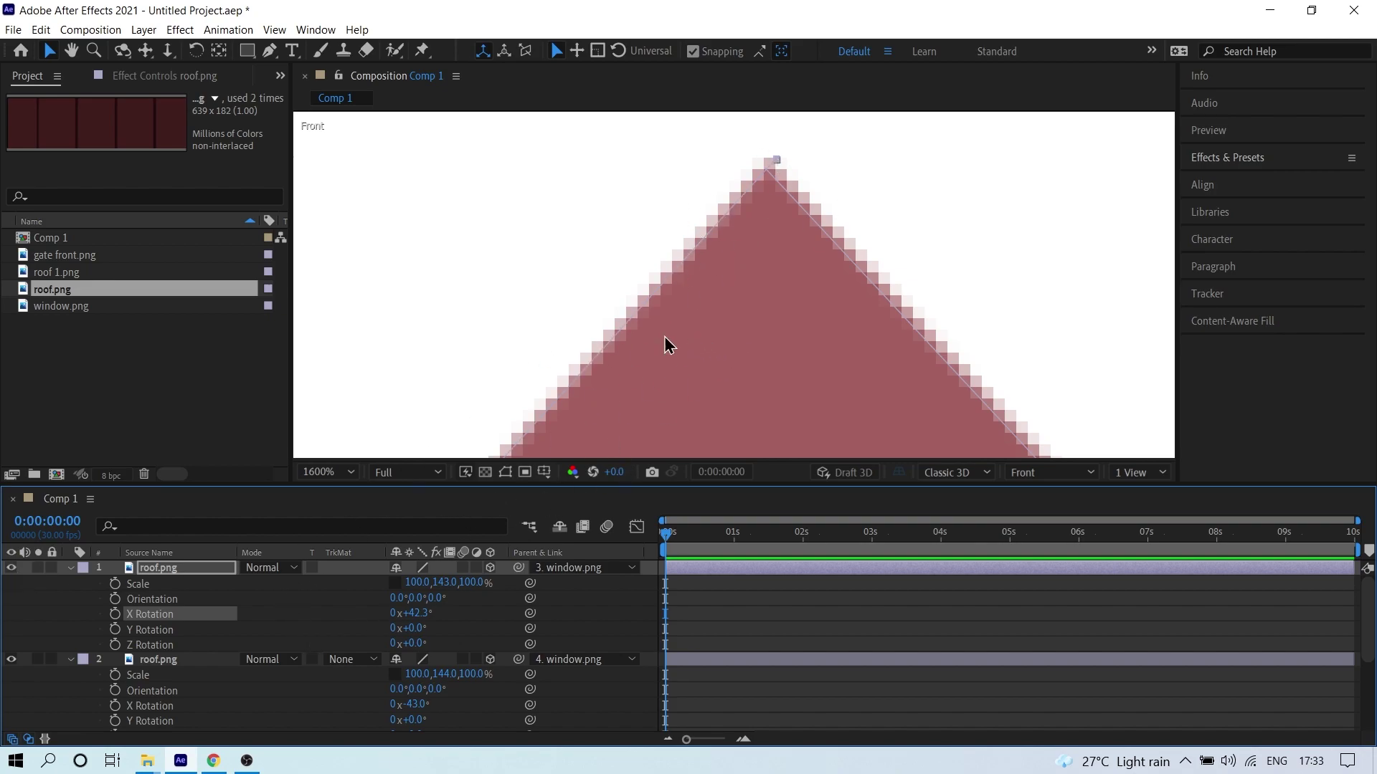
- Refine the row 1 roof.png layer's Y scale, trying 142% and settling on 142.5%
click(444, 582)
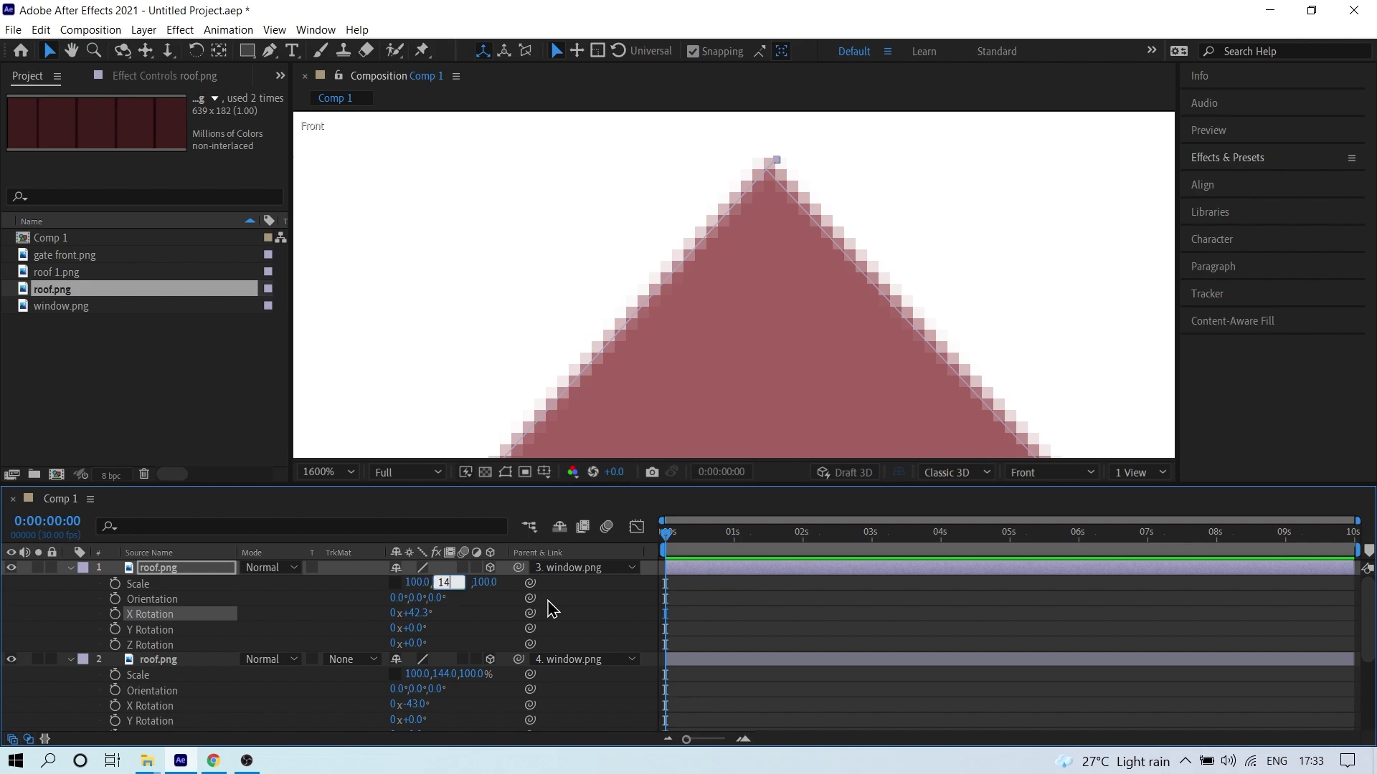
text(142)
key(Return)
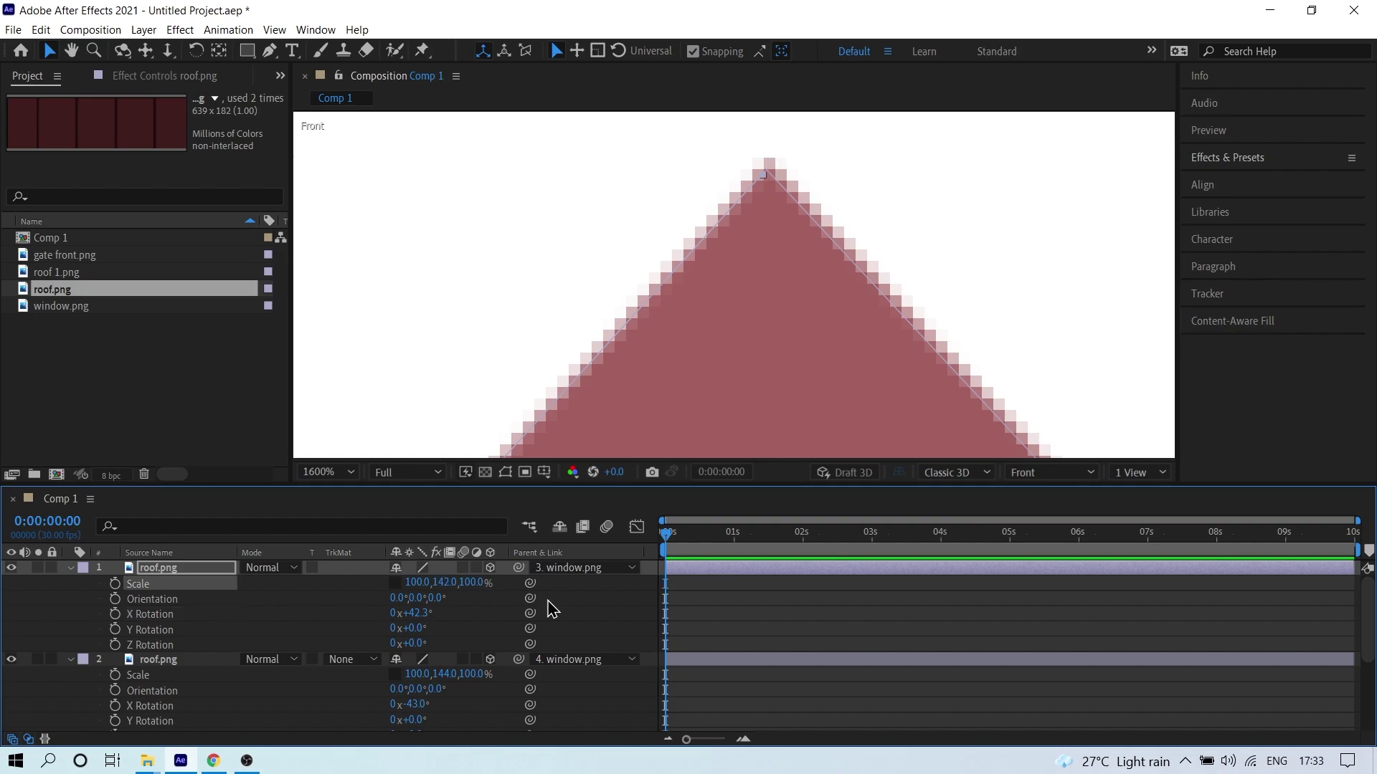
click(445, 582)
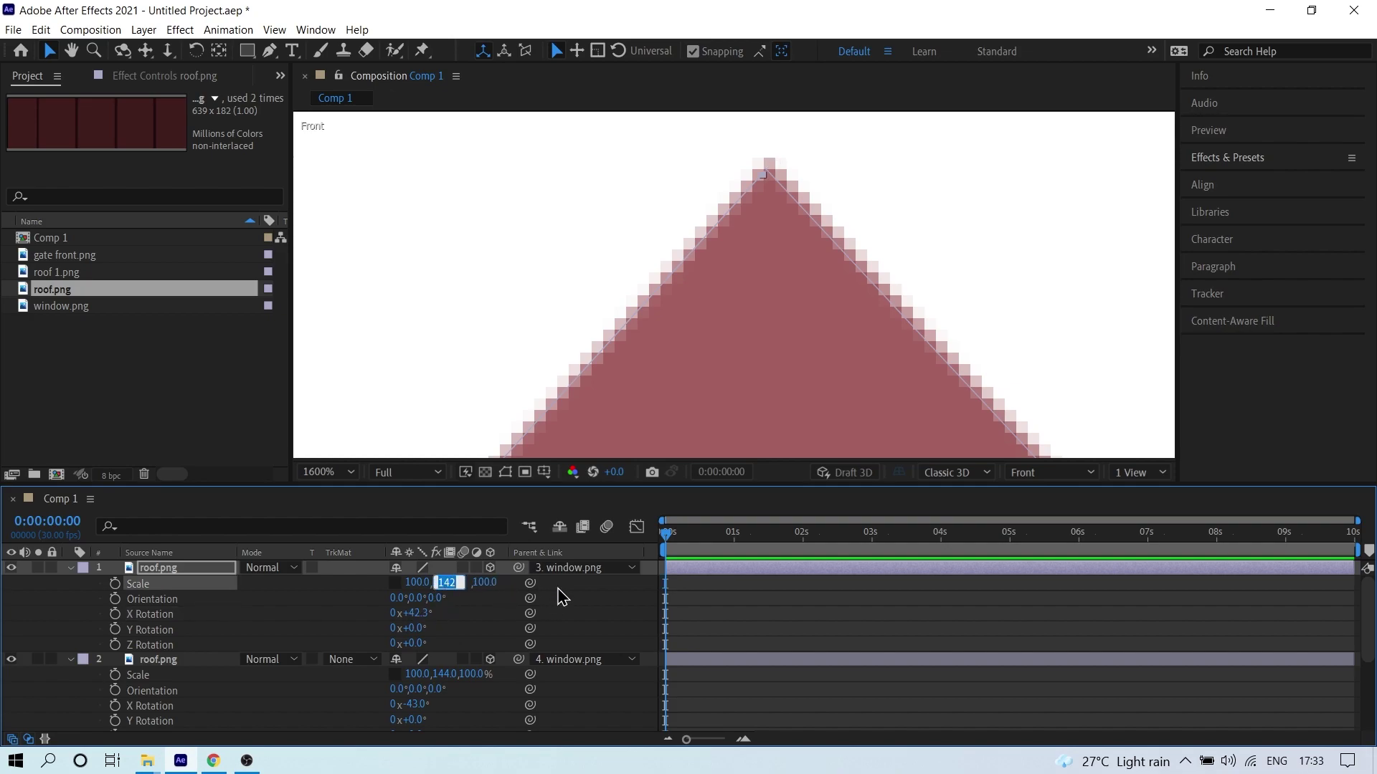
text(142.5)
key(Return)
- Examine the whole closed roof in the Front and Default views and in Custom View 1
key(comma)
key(comma)
key(comma)
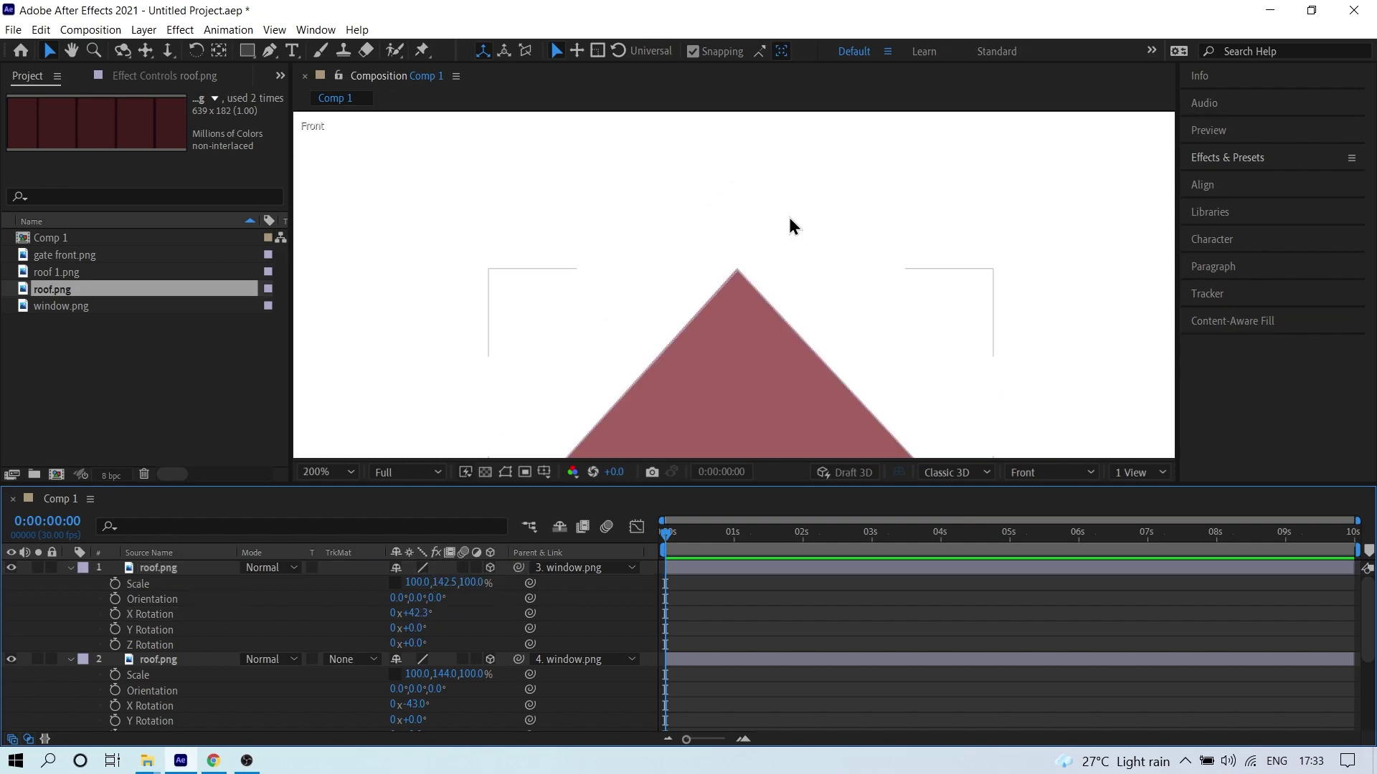
drag(752, 331, 774, 203)
key(comma)
click(290, 595)
click(1052, 474)
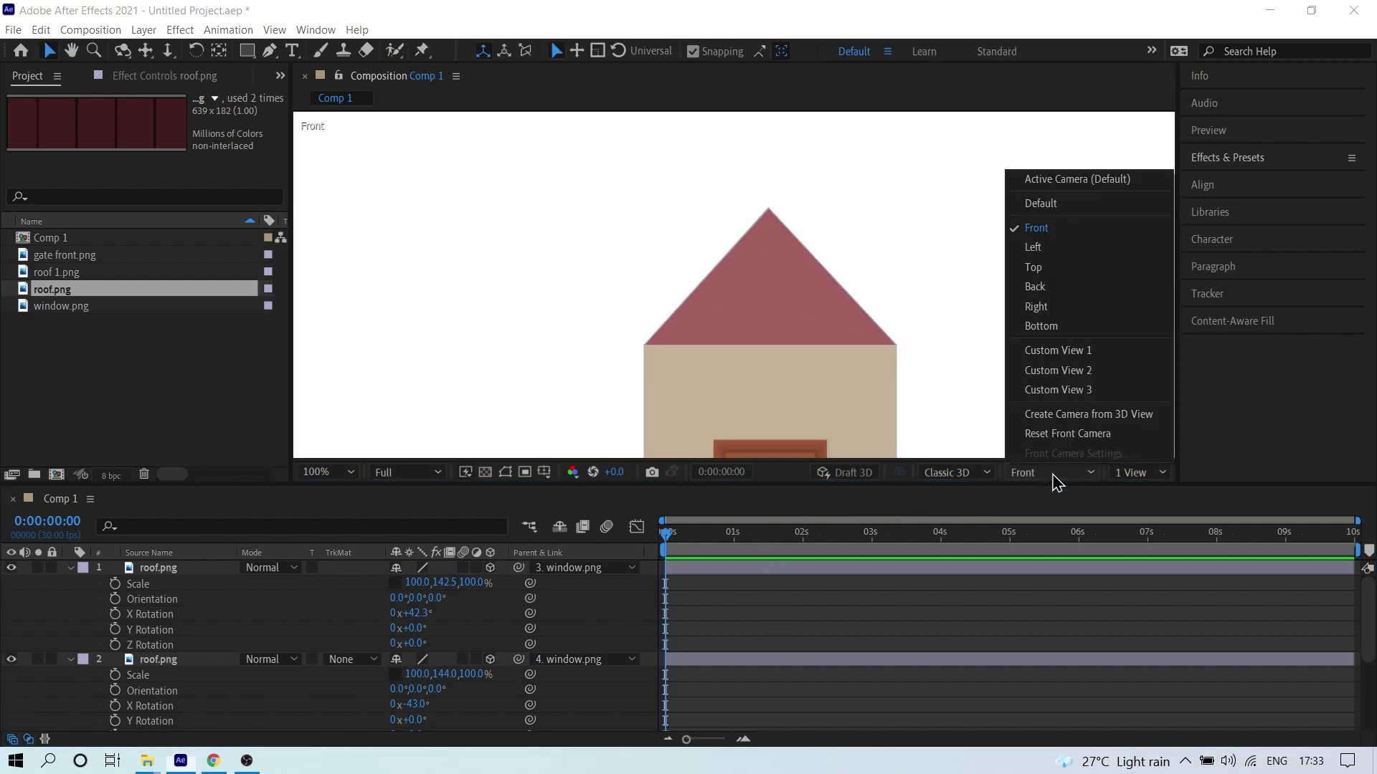
click(1048, 206)
click(1048, 473)
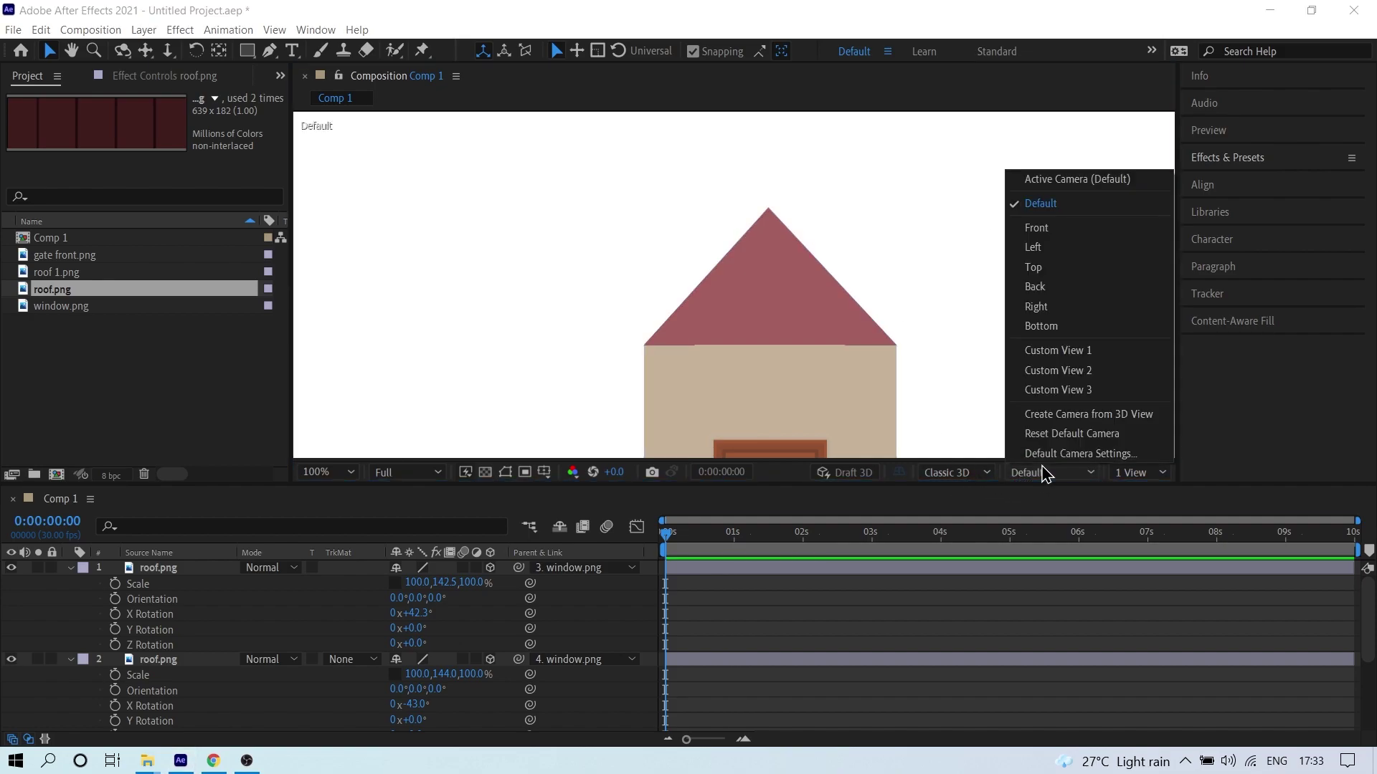
click(1051, 353)
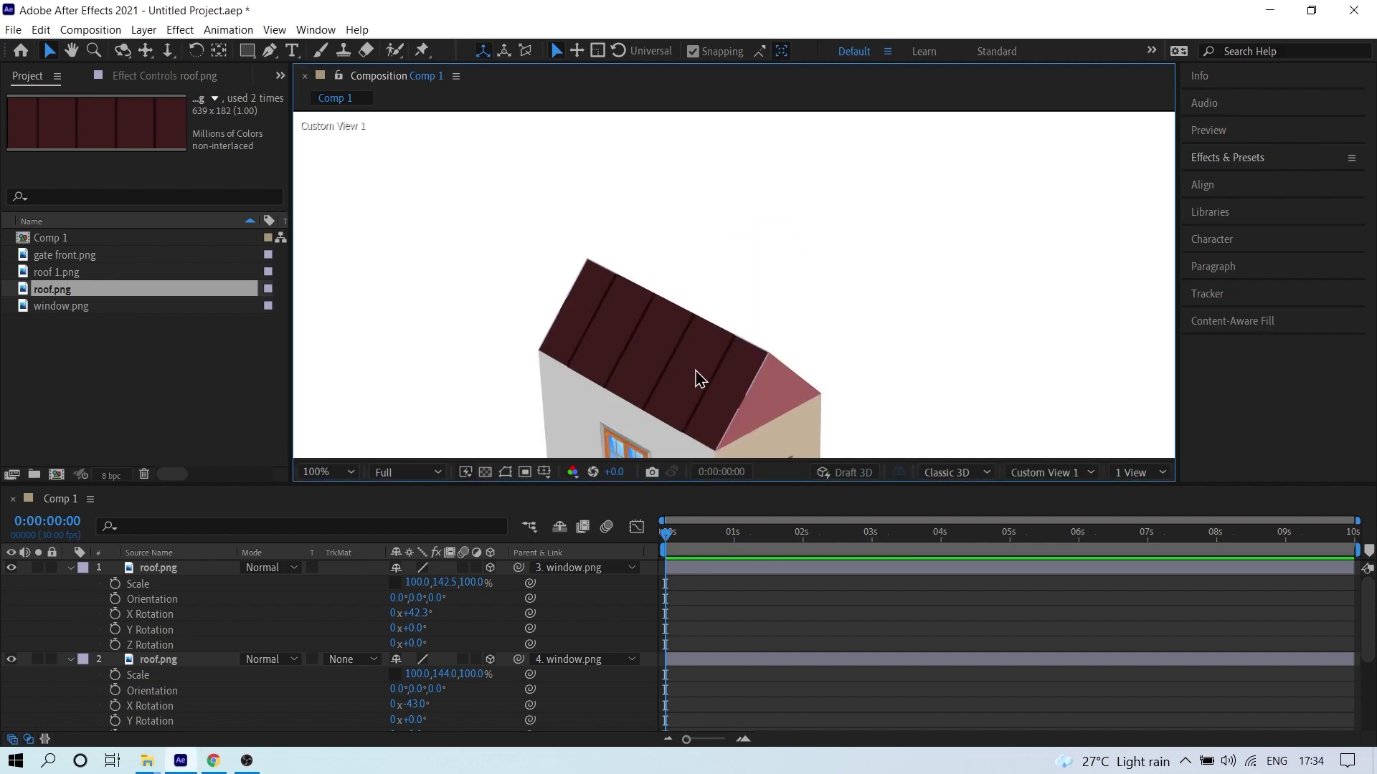
key(h)
drag(701, 375, 751, 308)
key(v)
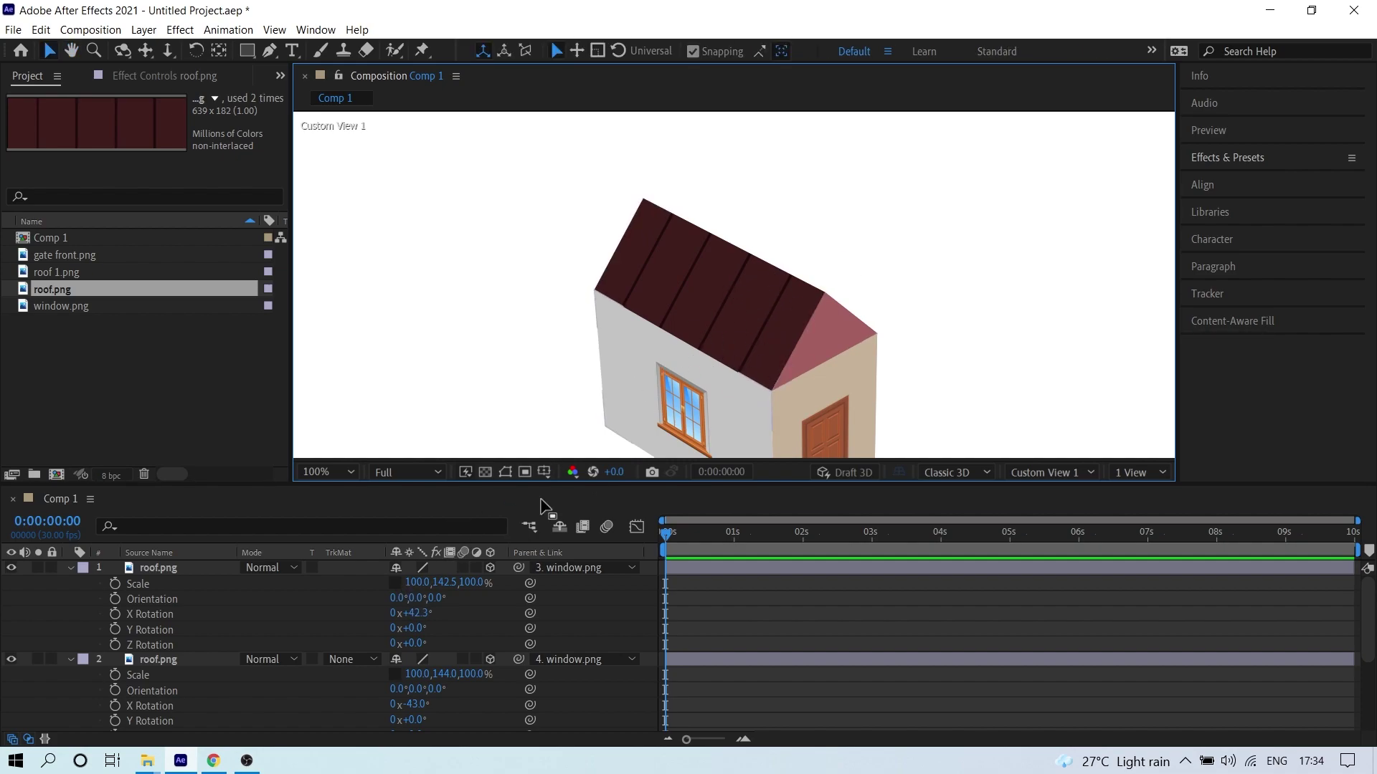
- Try swinging the row 1 roof.png panel open to an X Rotation of about -21.7°, and undo the rotation
drag(419, 614, 384, 639)
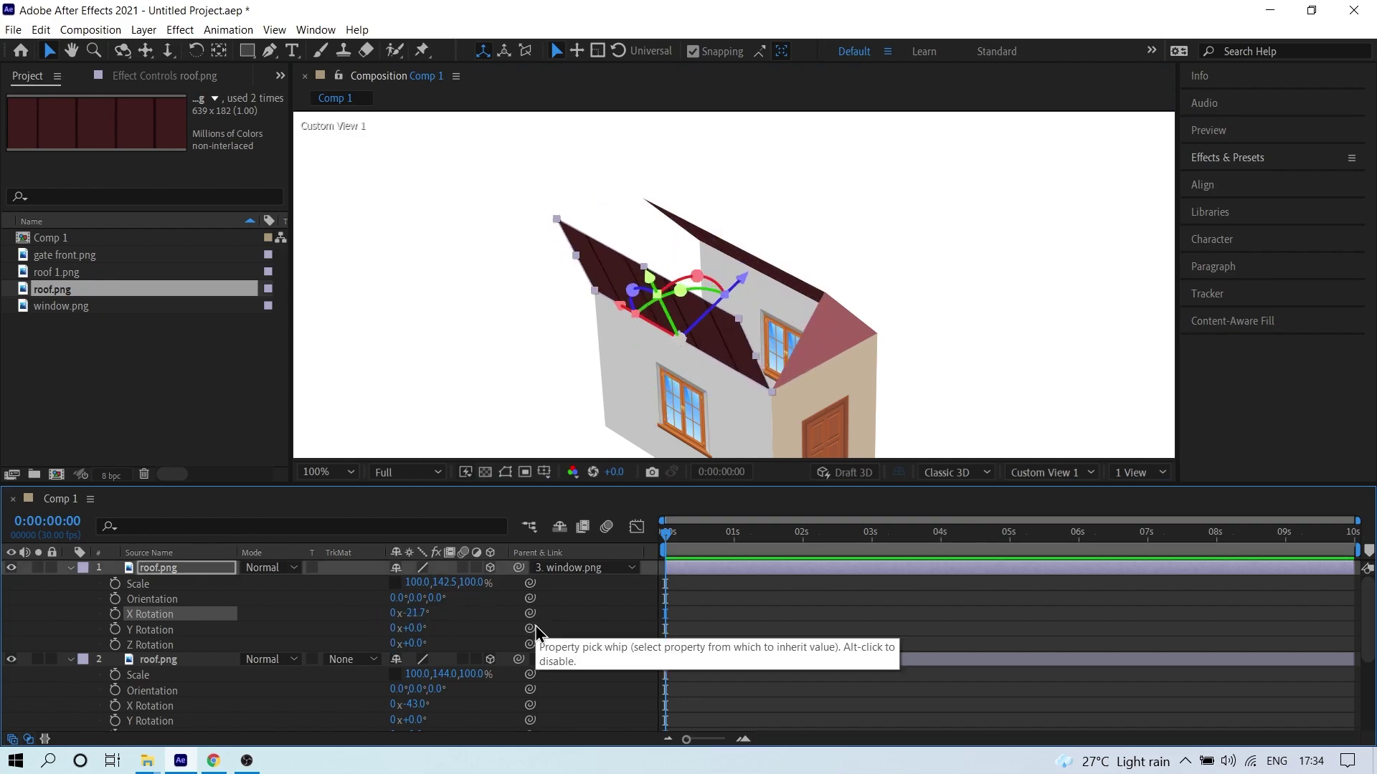
key(ctrl+z)
key(ctrl+z)
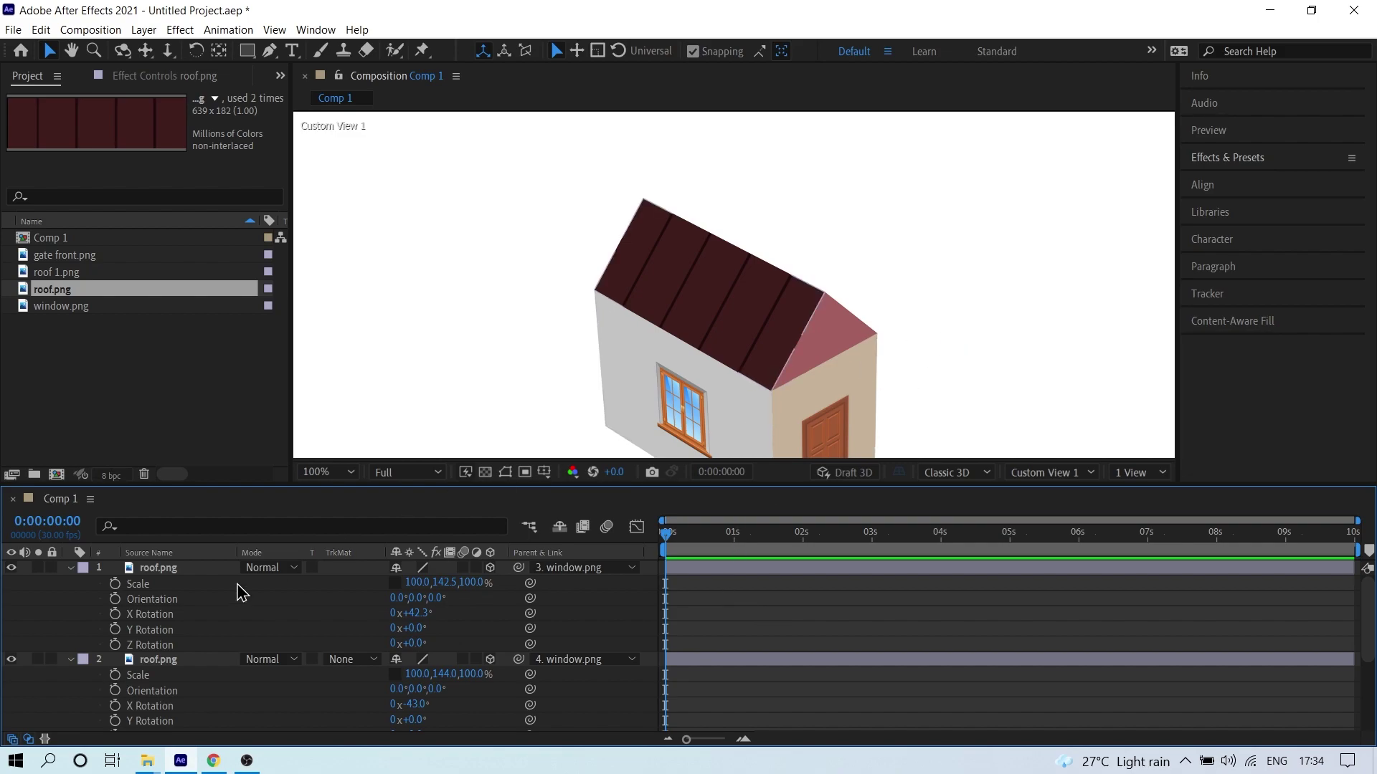
- Collapse the expanded properties of both roof.png layers and the row 4 window.png layer, leaving all layers deselected
click(209, 567)
key(ctrl+grave)
click(185, 585)
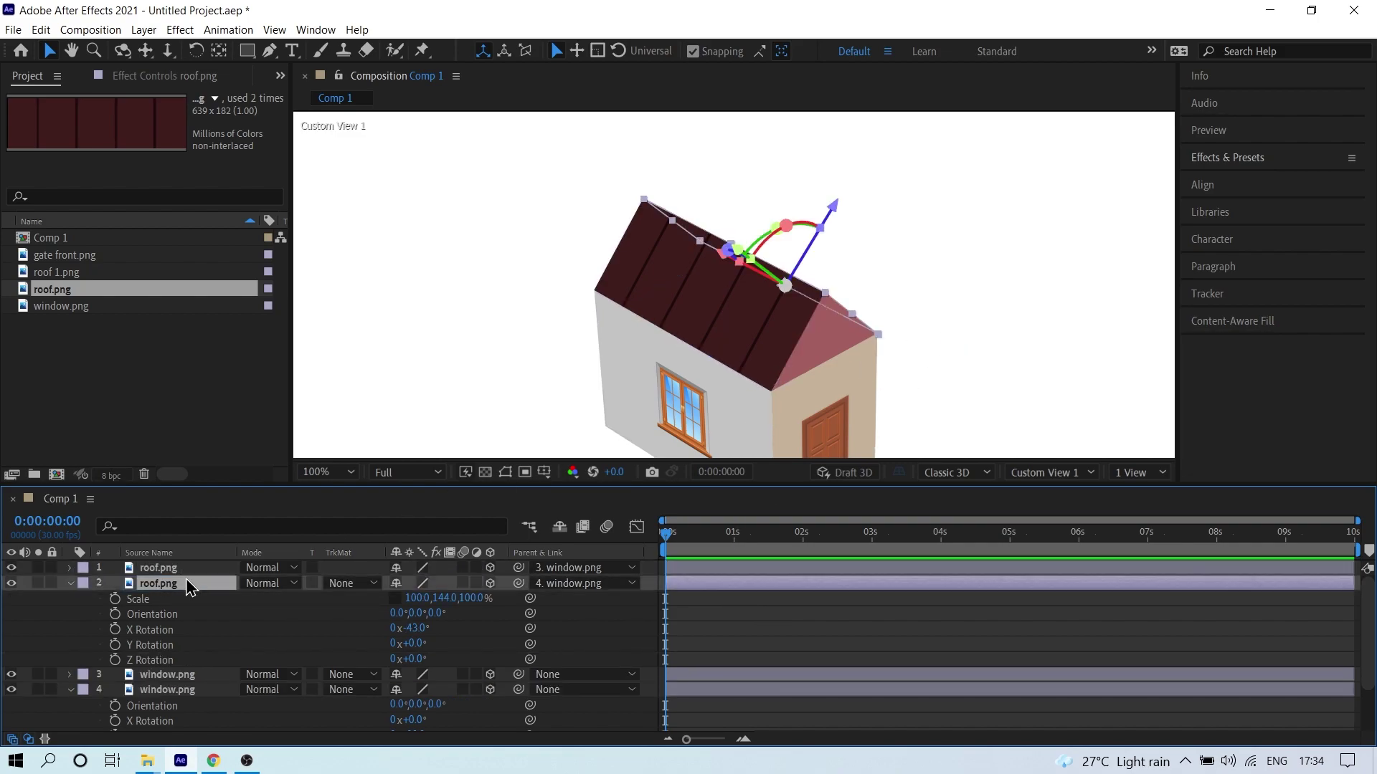
key(ctrl+grave)
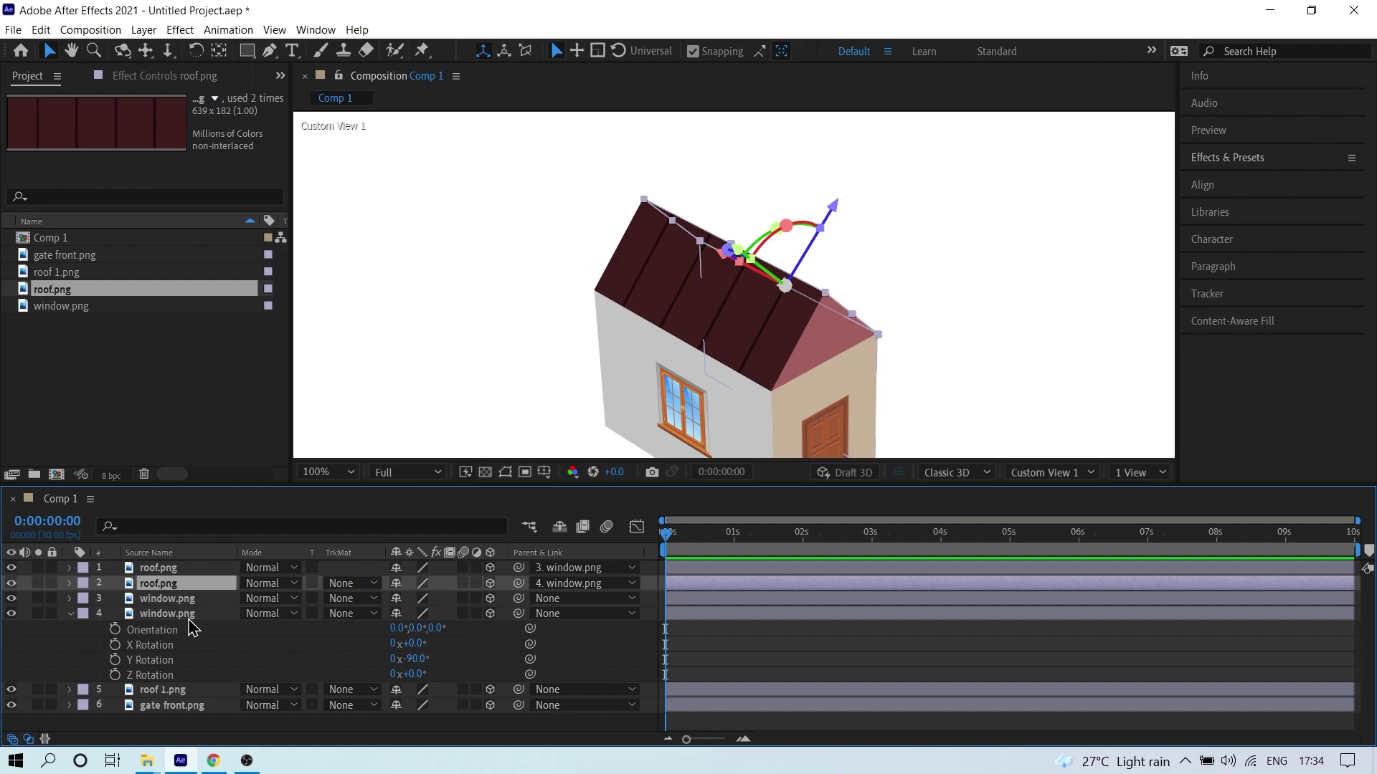
click(190, 617)
key(ctrl+grave)
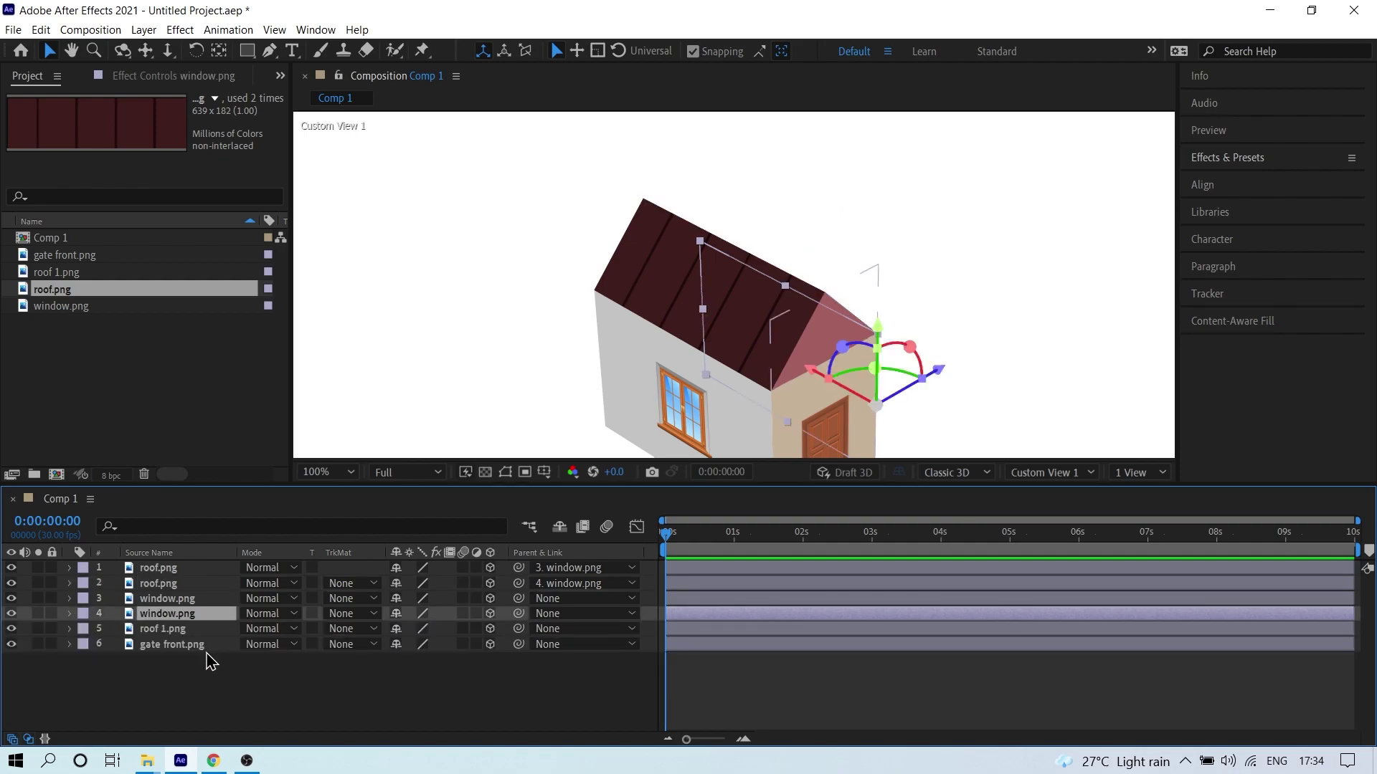
click(255, 656)
- Inspect the hut from the Front, Left and Top views, checking the roof ridge closely from the top
scroll(624, 310, down, 2)
click(1056, 475)
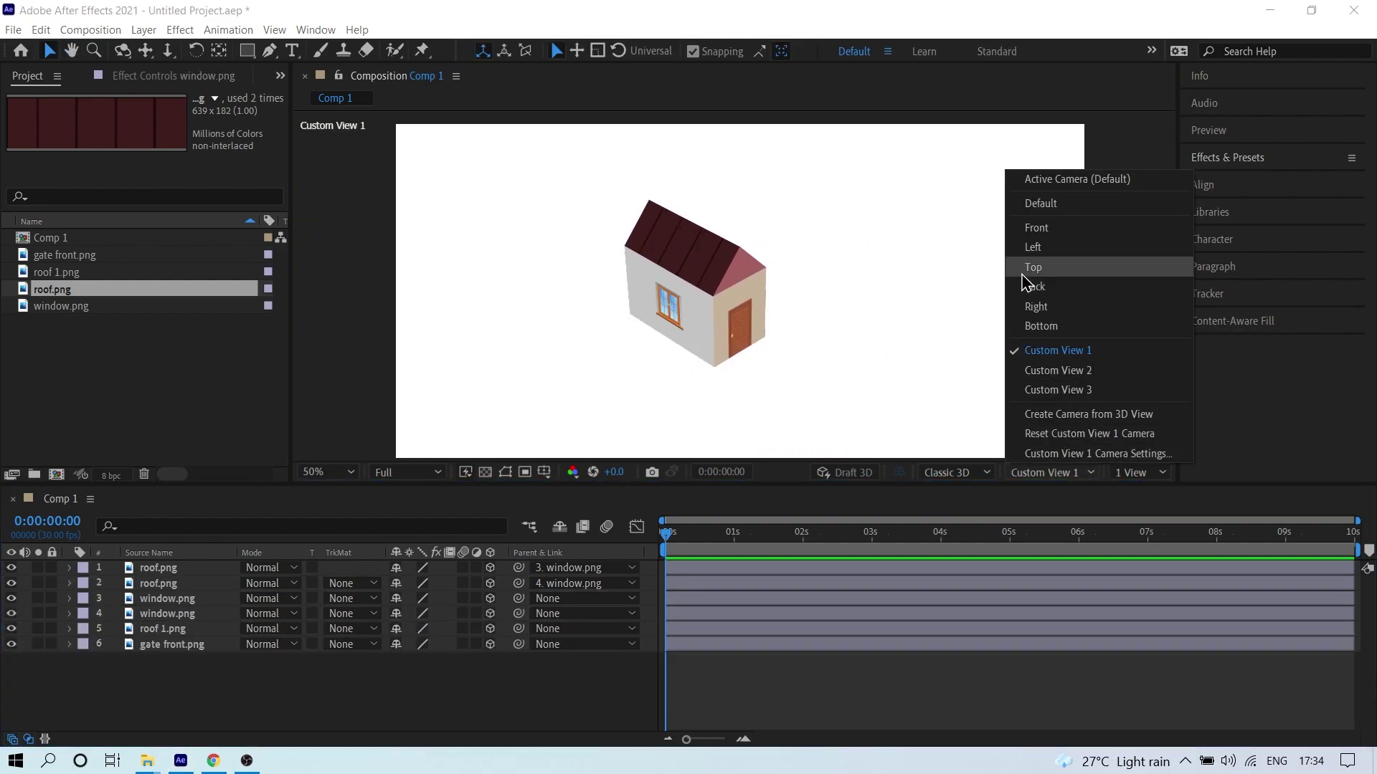
click(1045, 230)
click(1023, 475)
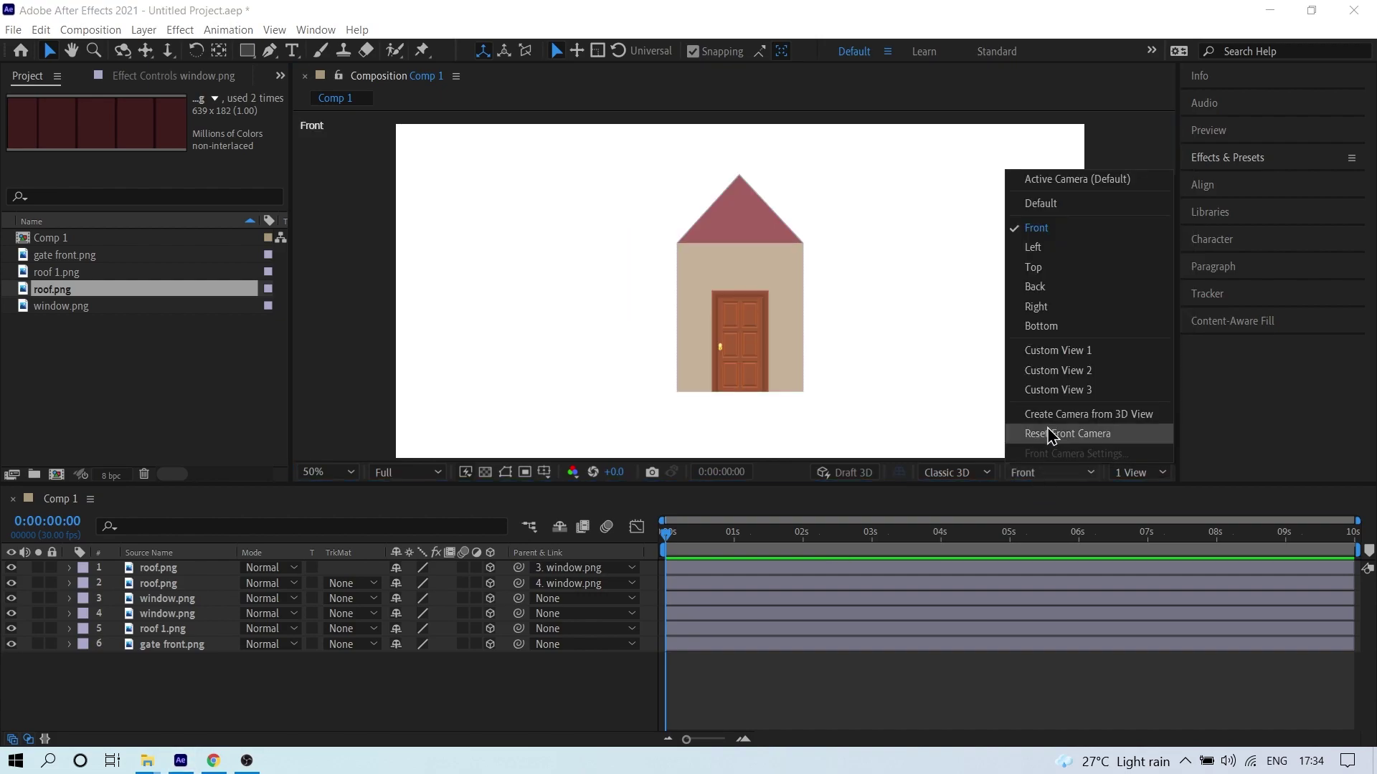
click(1037, 248)
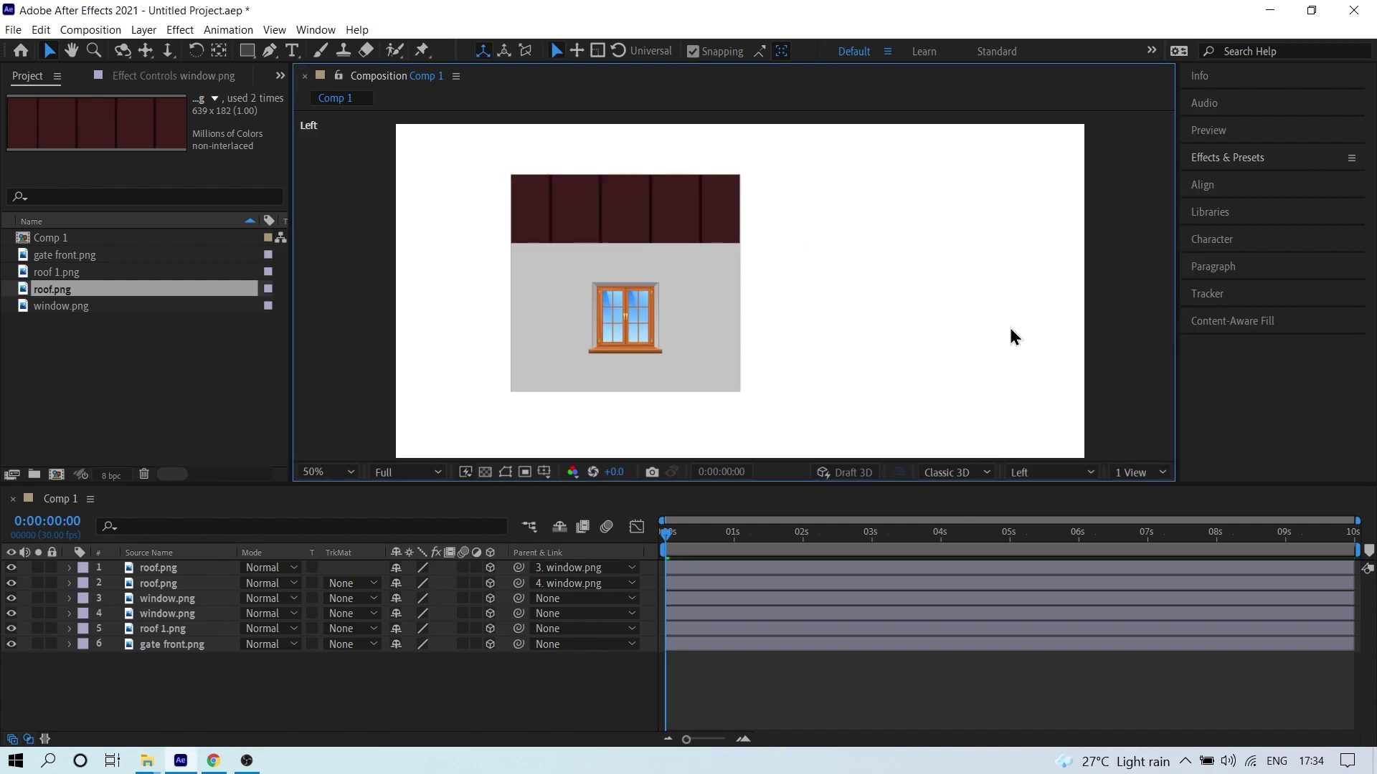
click(1050, 473)
click(1032, 266)
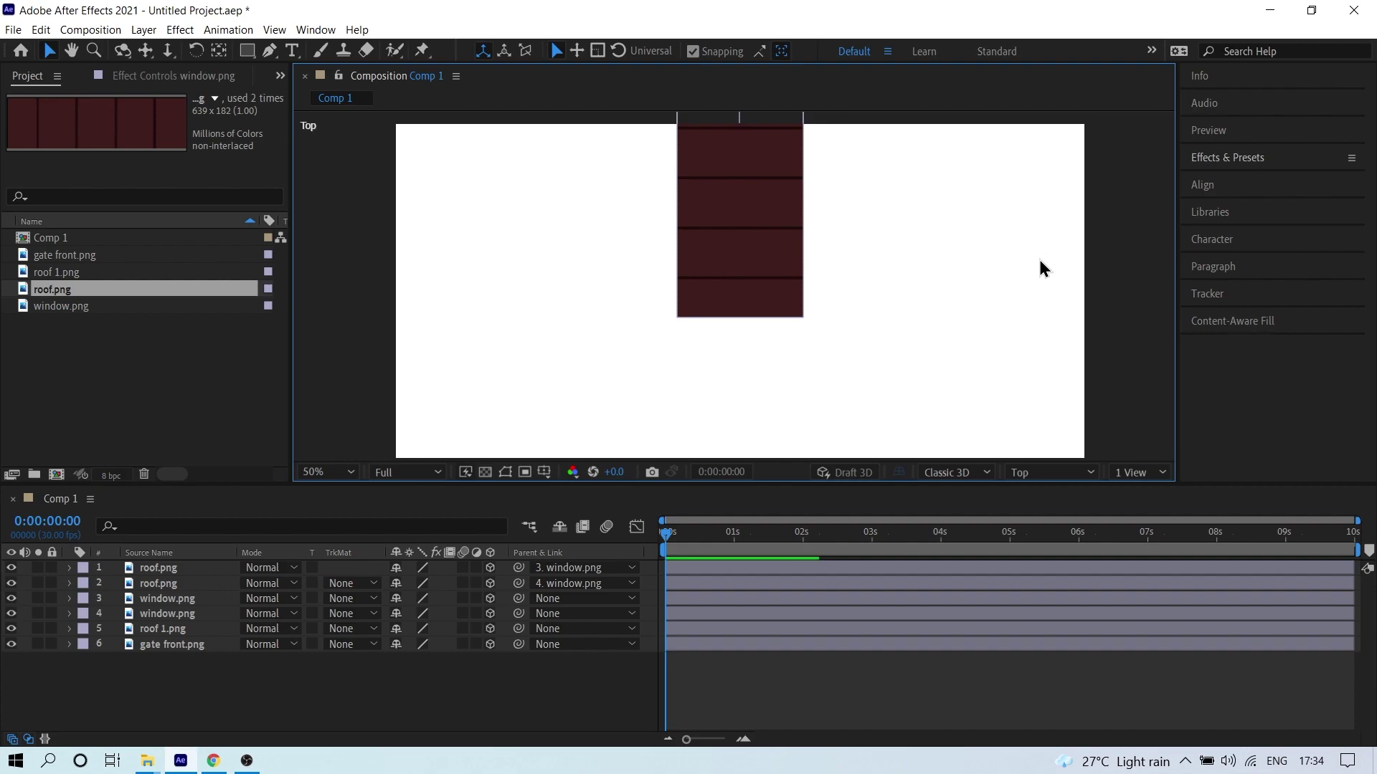
scroll(681, 366, up, 4)
drag(674, 374, 649, 338)
scroll(648, 338, up, 2)
key(v)
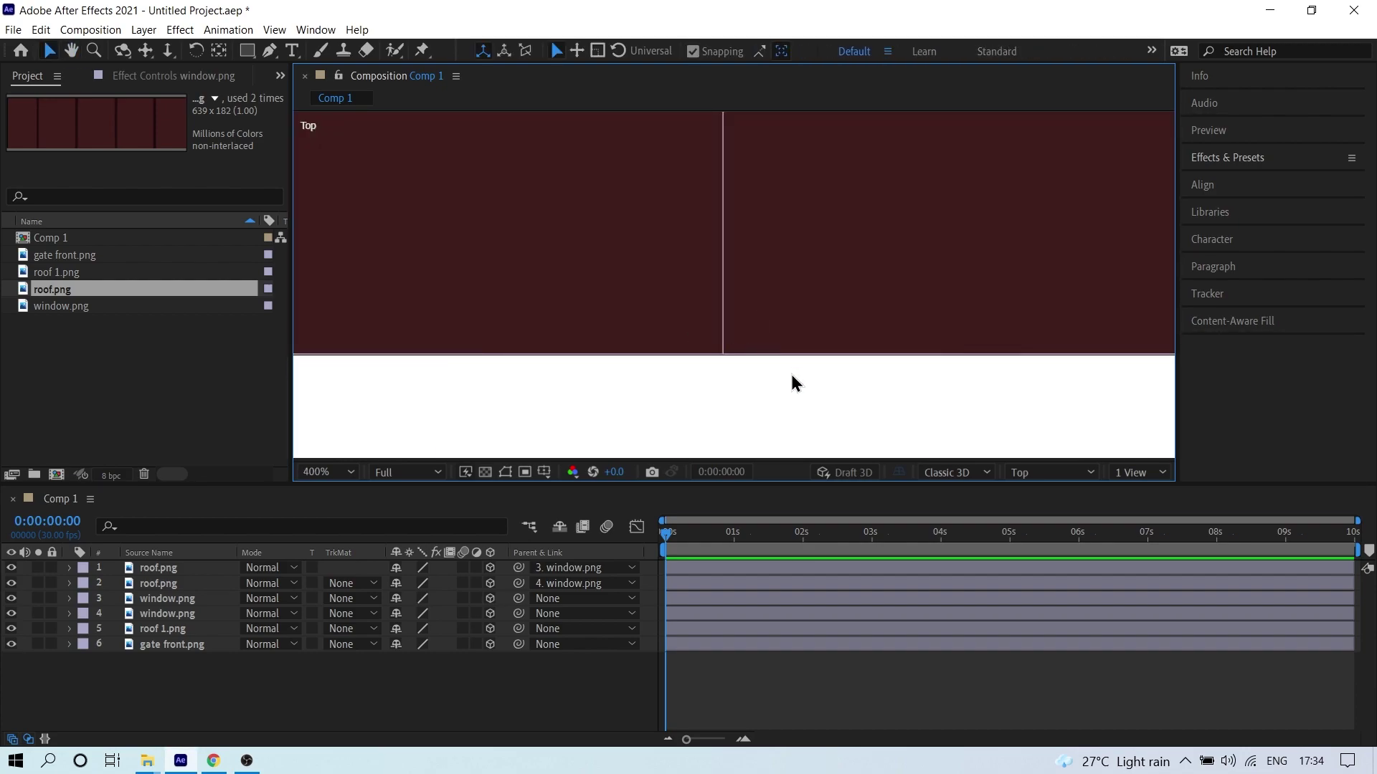
- Try lowering the row 1 roof.png layer's Y scale to 127.5% and 137.5% to open the ridge, undoing each change
click(179, 713)
click(170, 572)
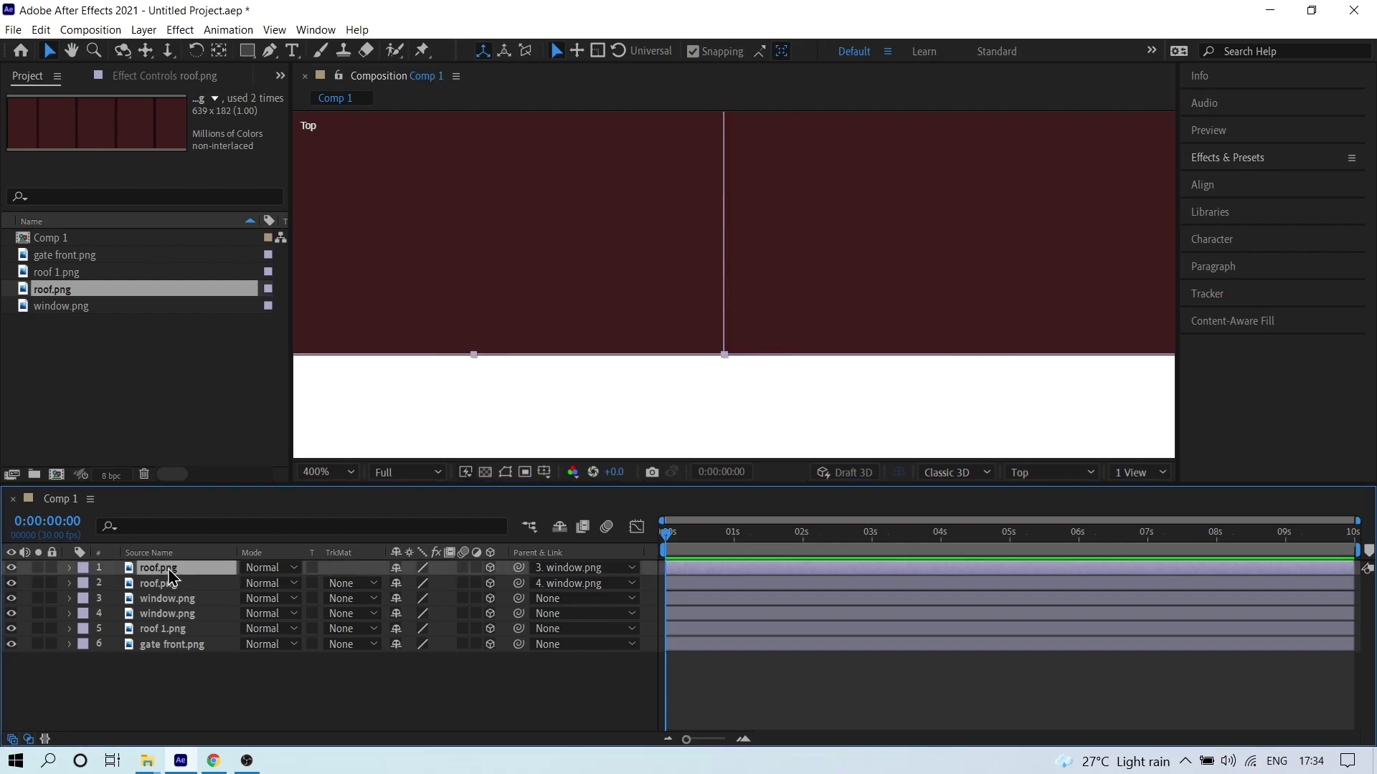
key(s)
drag(429, 582, 441, 585)
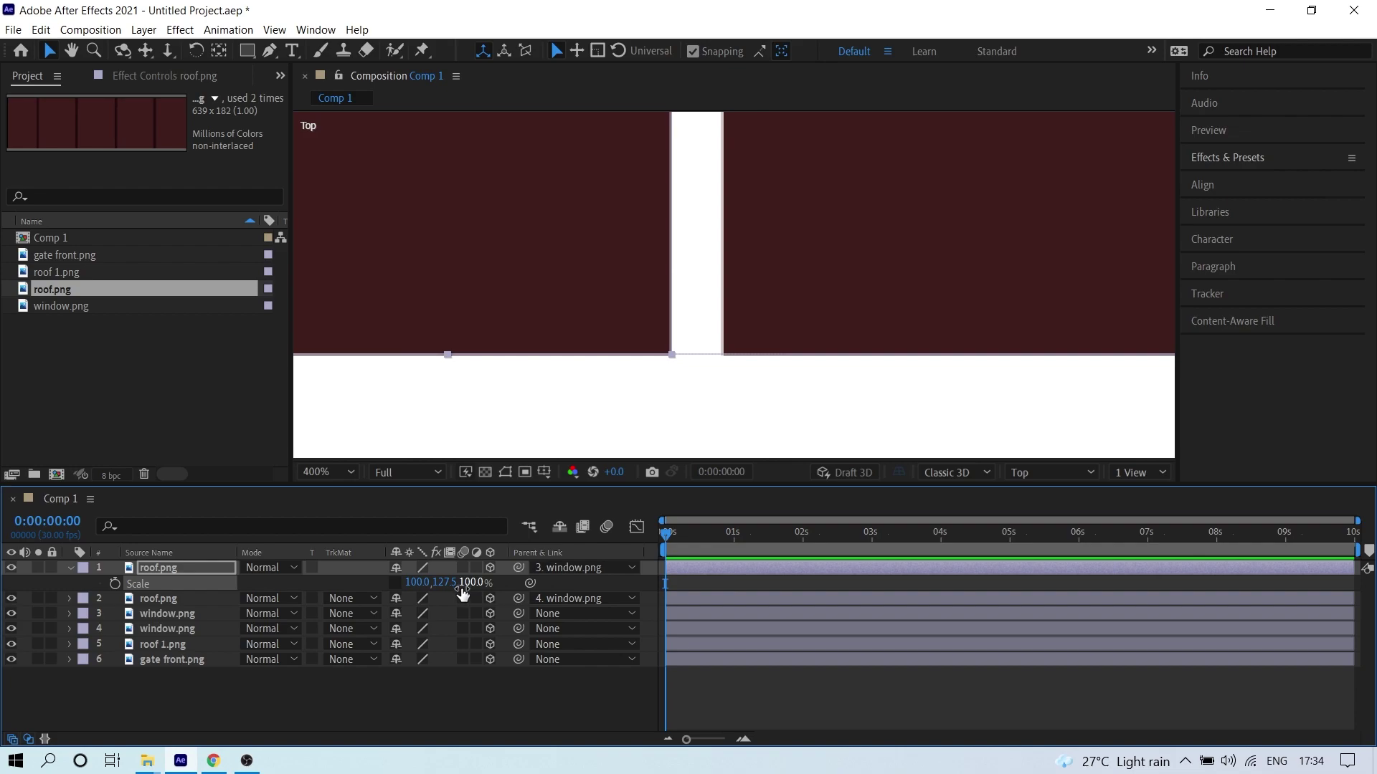
key(ctrl+z)
drag(449, 582, 443, 582)
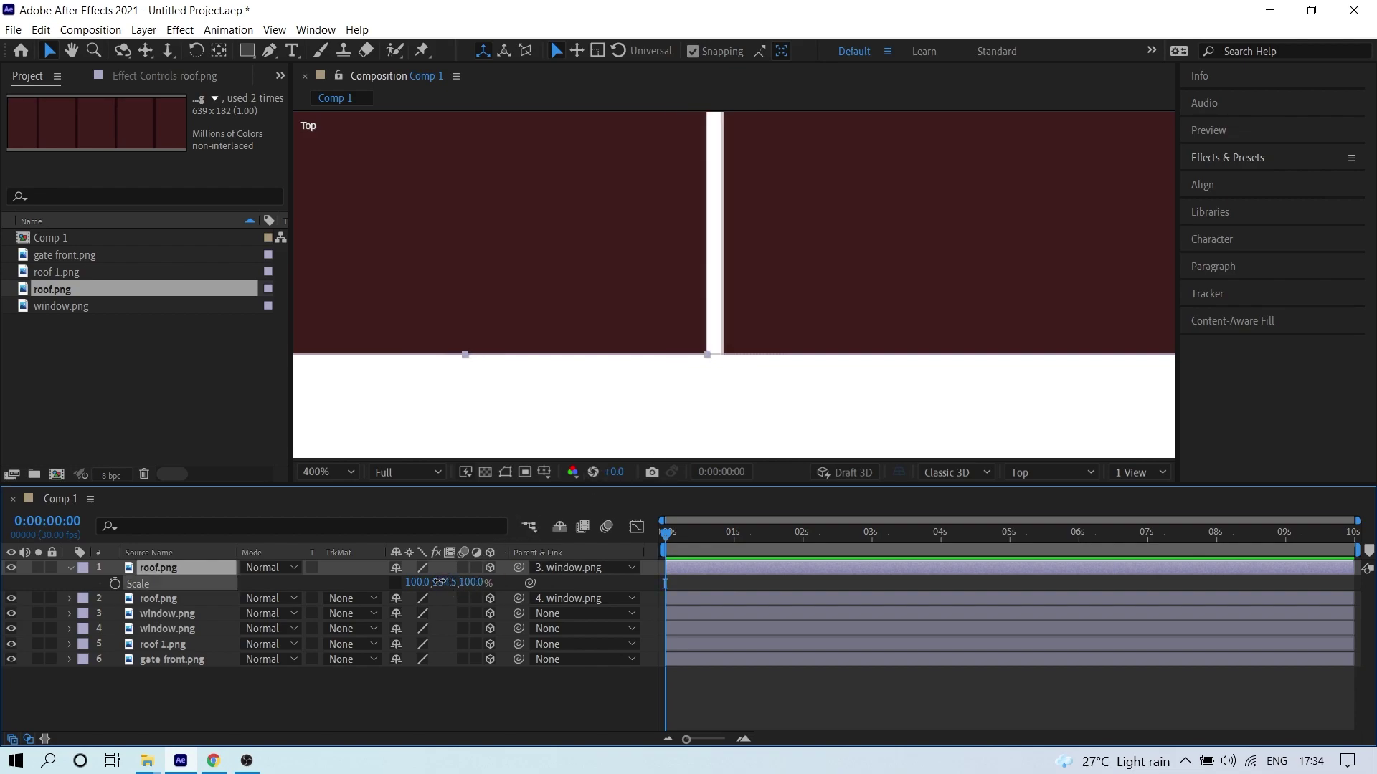
click(434, 715)
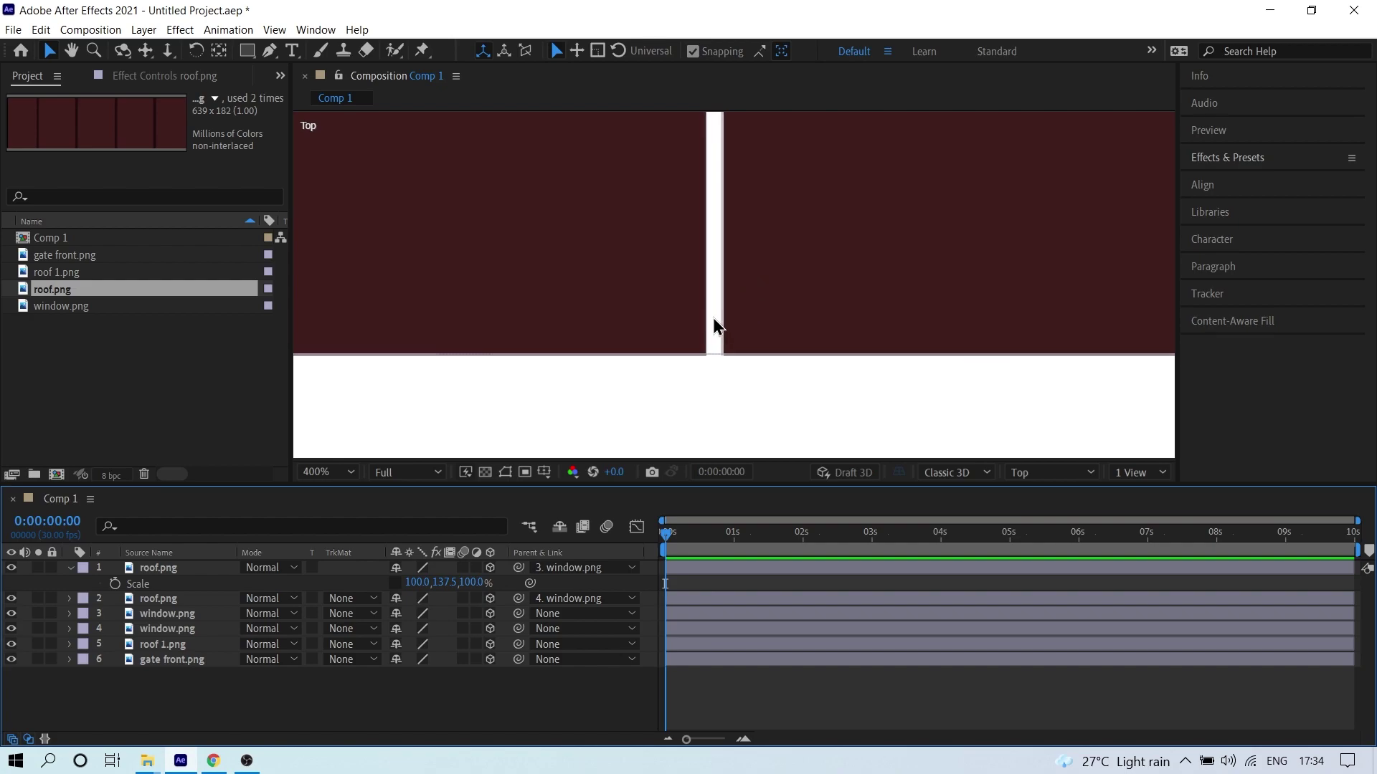
key(ctrl+z)
click(685, 702)
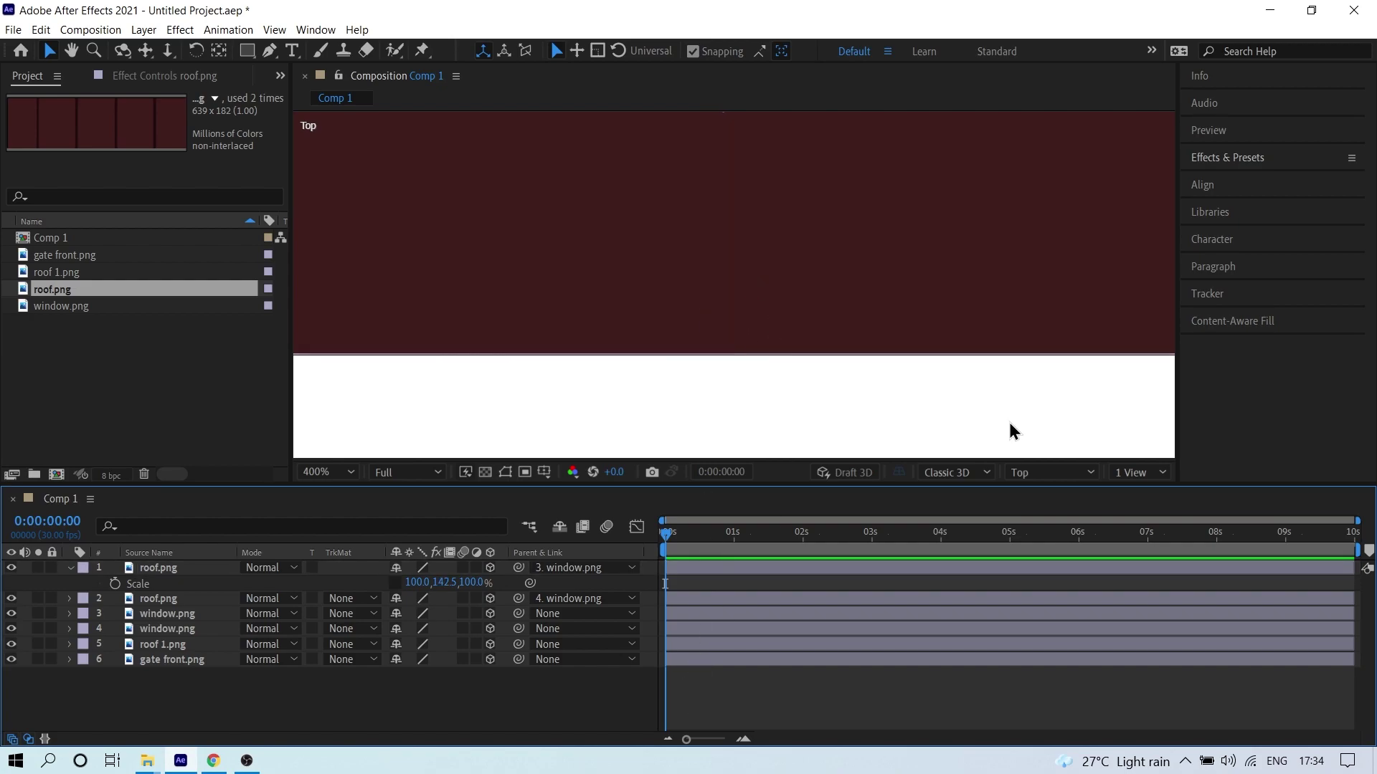
- Show the whole hut in Custom View 1 again
scroll(898, 278, down, 4)
scroll(707, 261, down, 2)
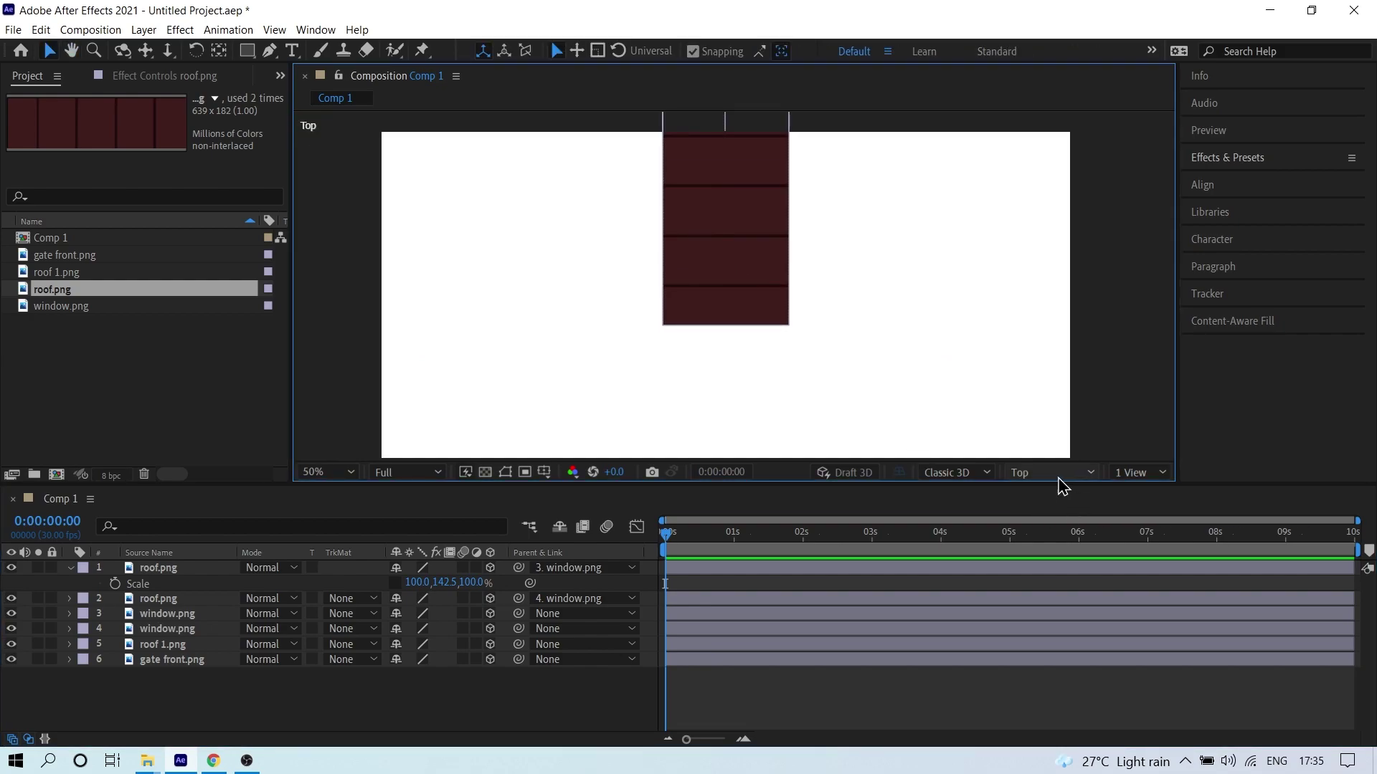
click(1058, 476)
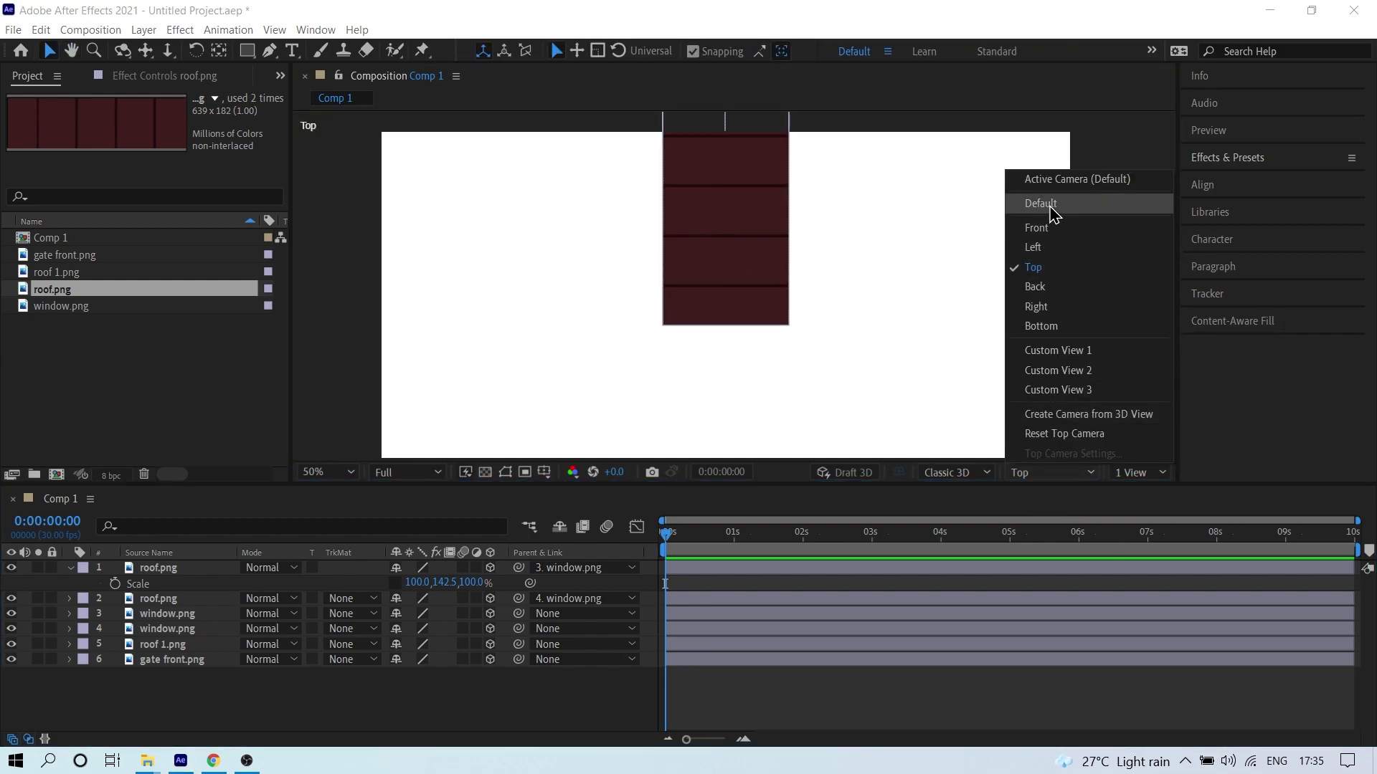
click(1066, 351)
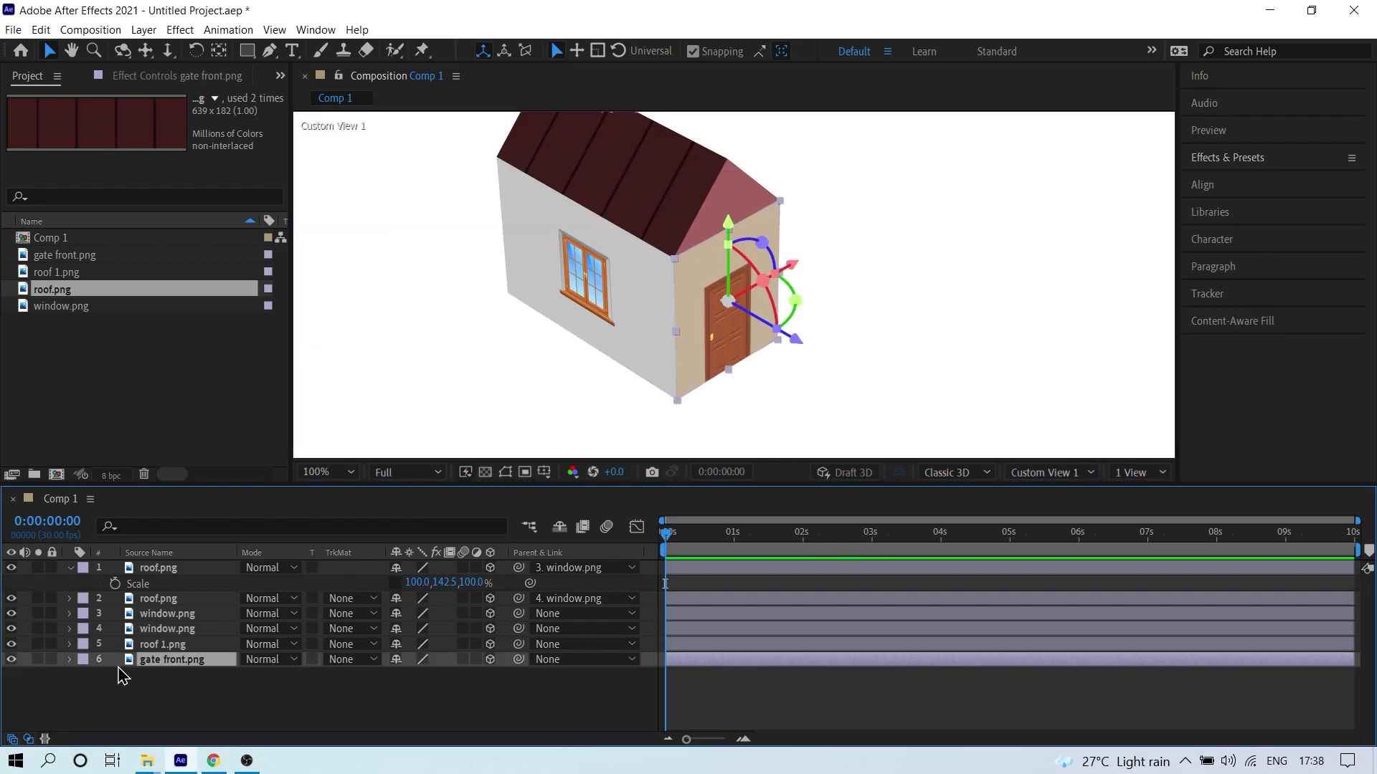
- Identify the front wall and gable layers by toggling their visibility, and duplicate gate front.png and roof 1.png together
click(11, 660)
click(11, 659)
click(10, 644)
click(11, 645)
ctrl+click(186, 646)
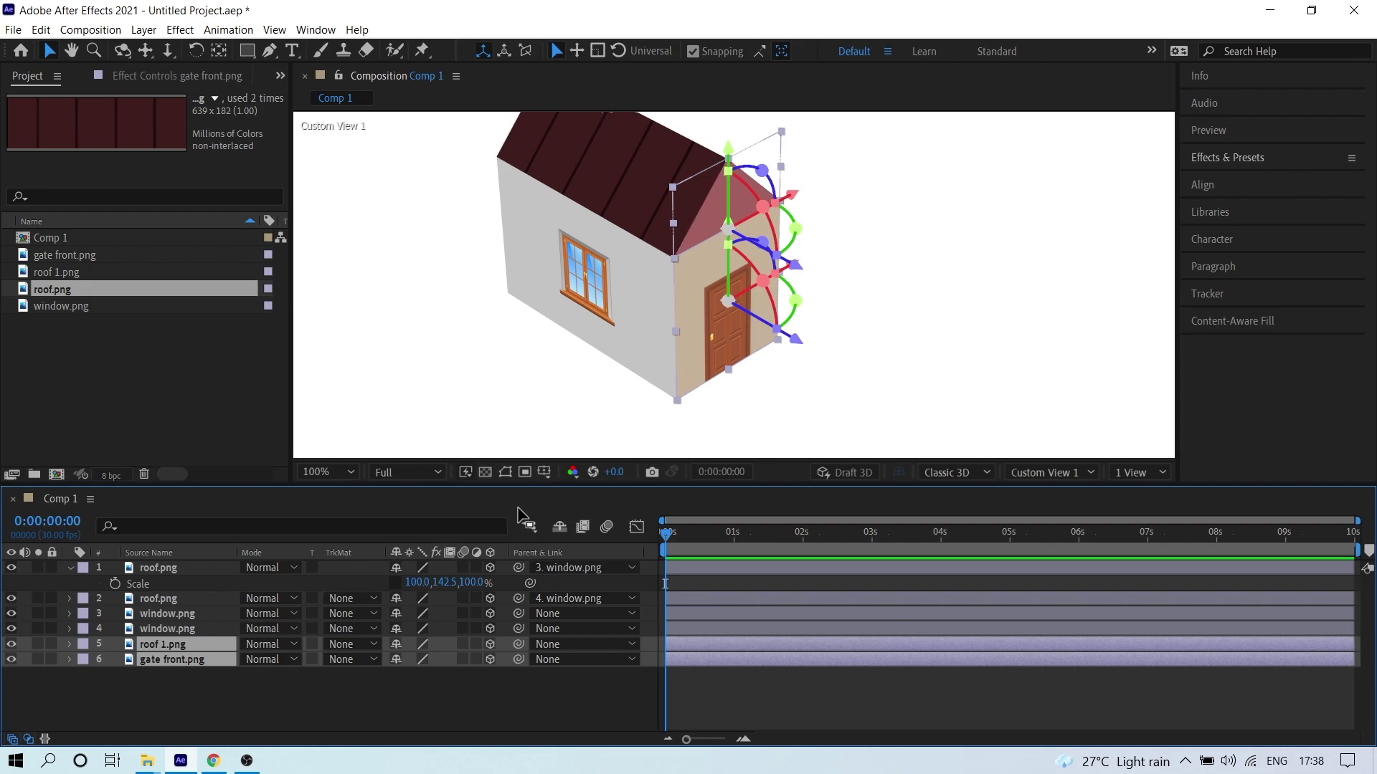
key(ctrl+d)
- Move the duplicated roof 1.png and gate front.png layers along the Z axis to the rear end of the hut
key(h)
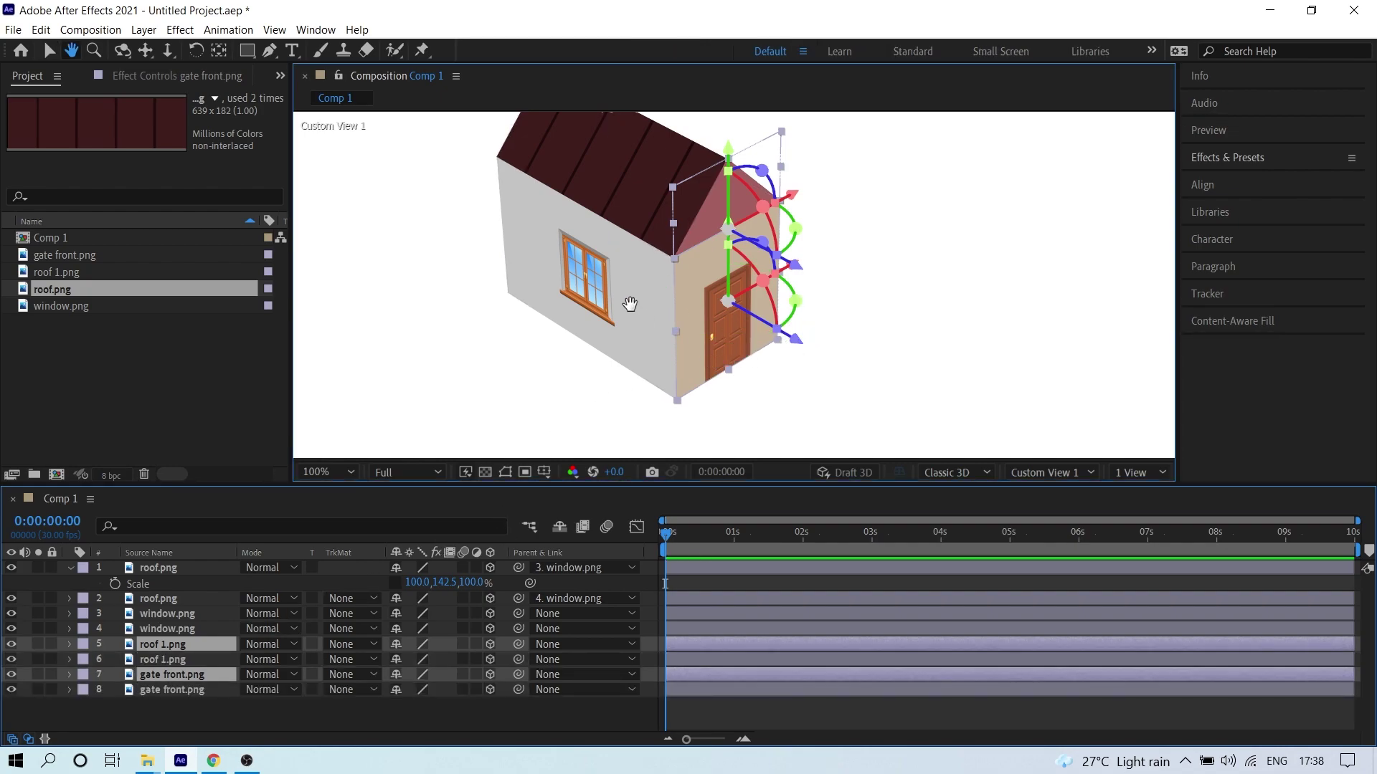
drag(630, 304, 726, 302)
key(v)
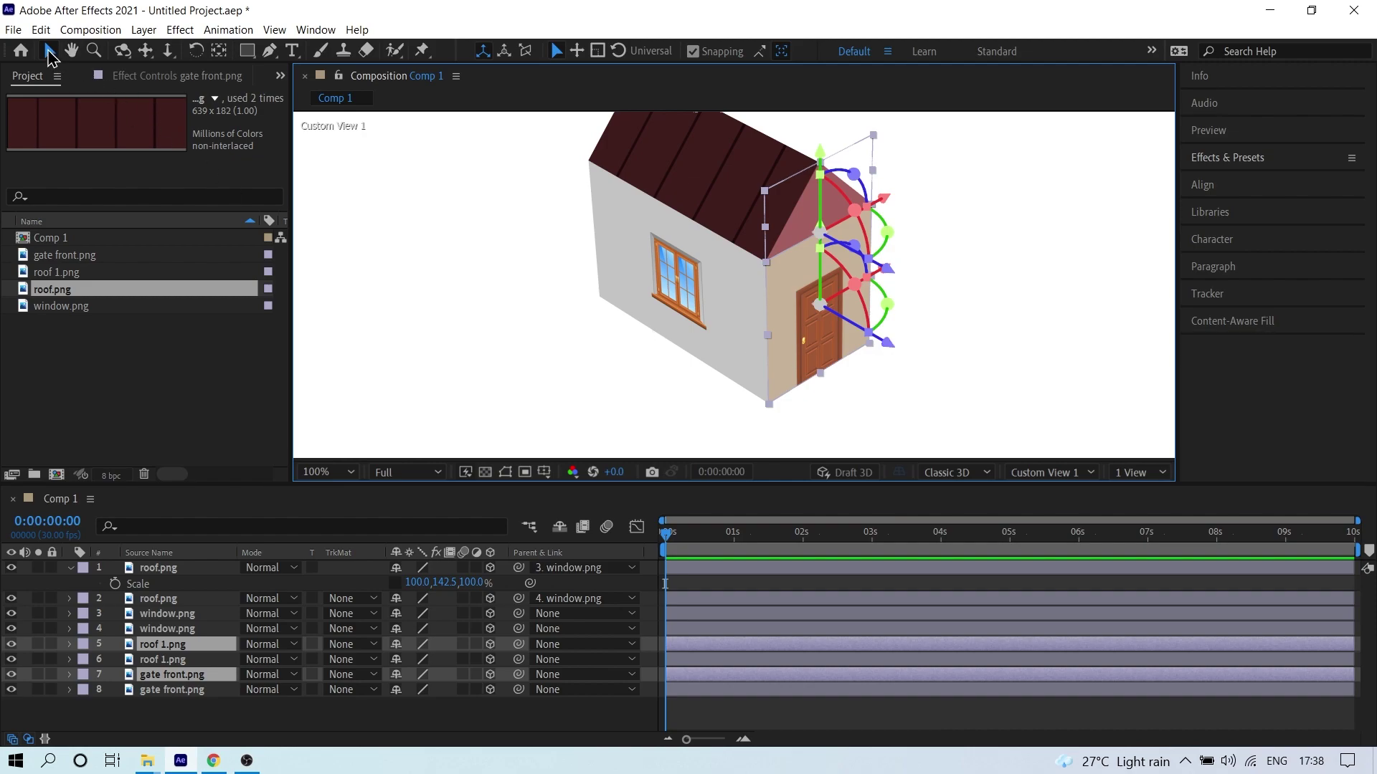
drag(888, 347, 485, 145)
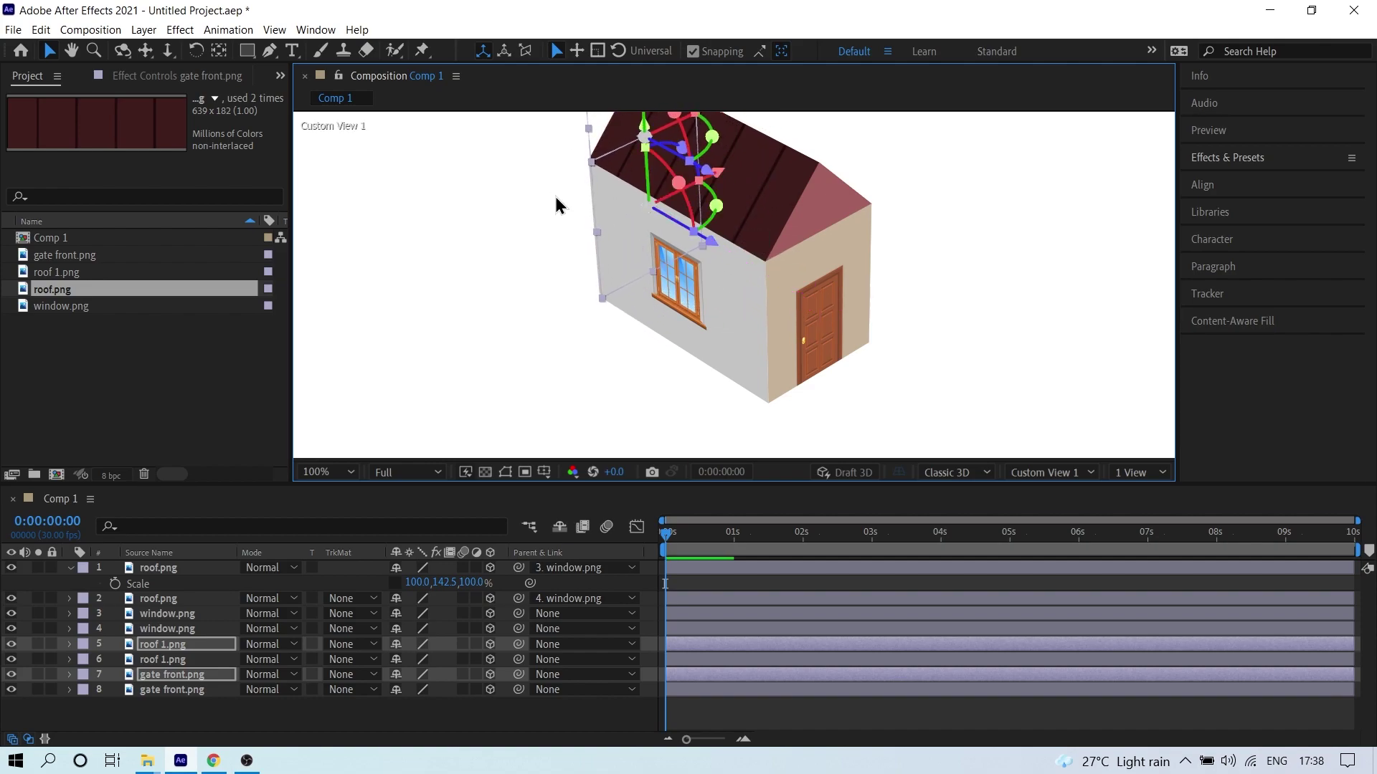
scroll(552, 203, up, 4)
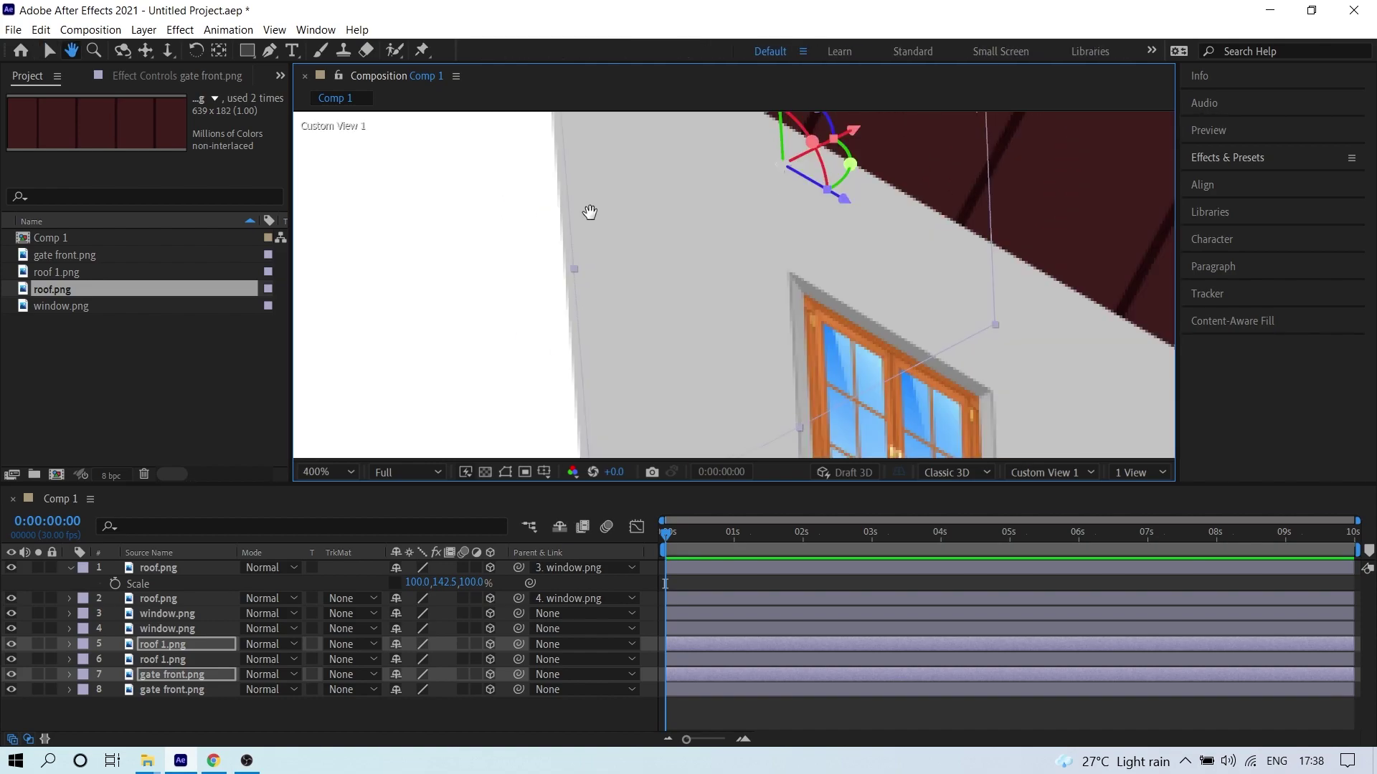
drag(589, 196, 602, 302)
key(v)
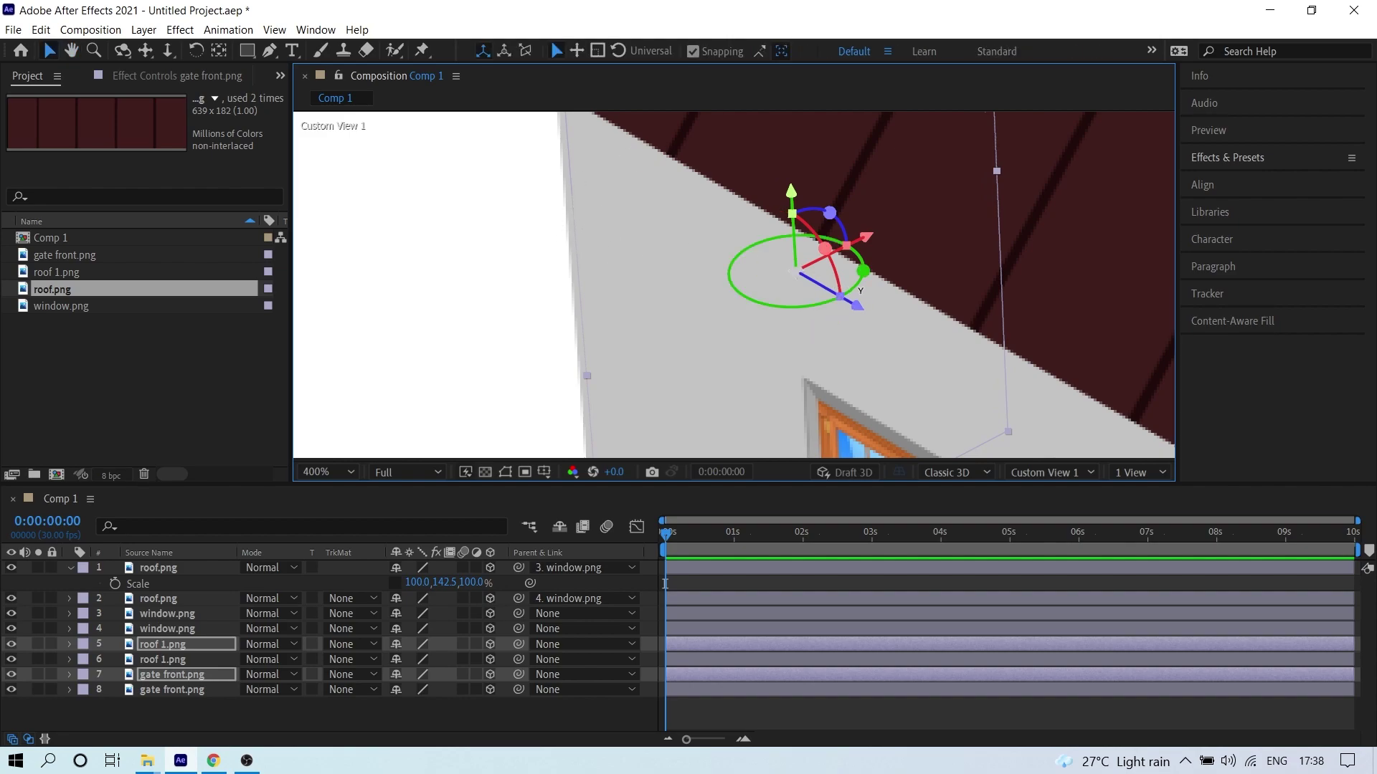
drag(855, 305, 836, 308)
scroll(734, 305, down, 2)
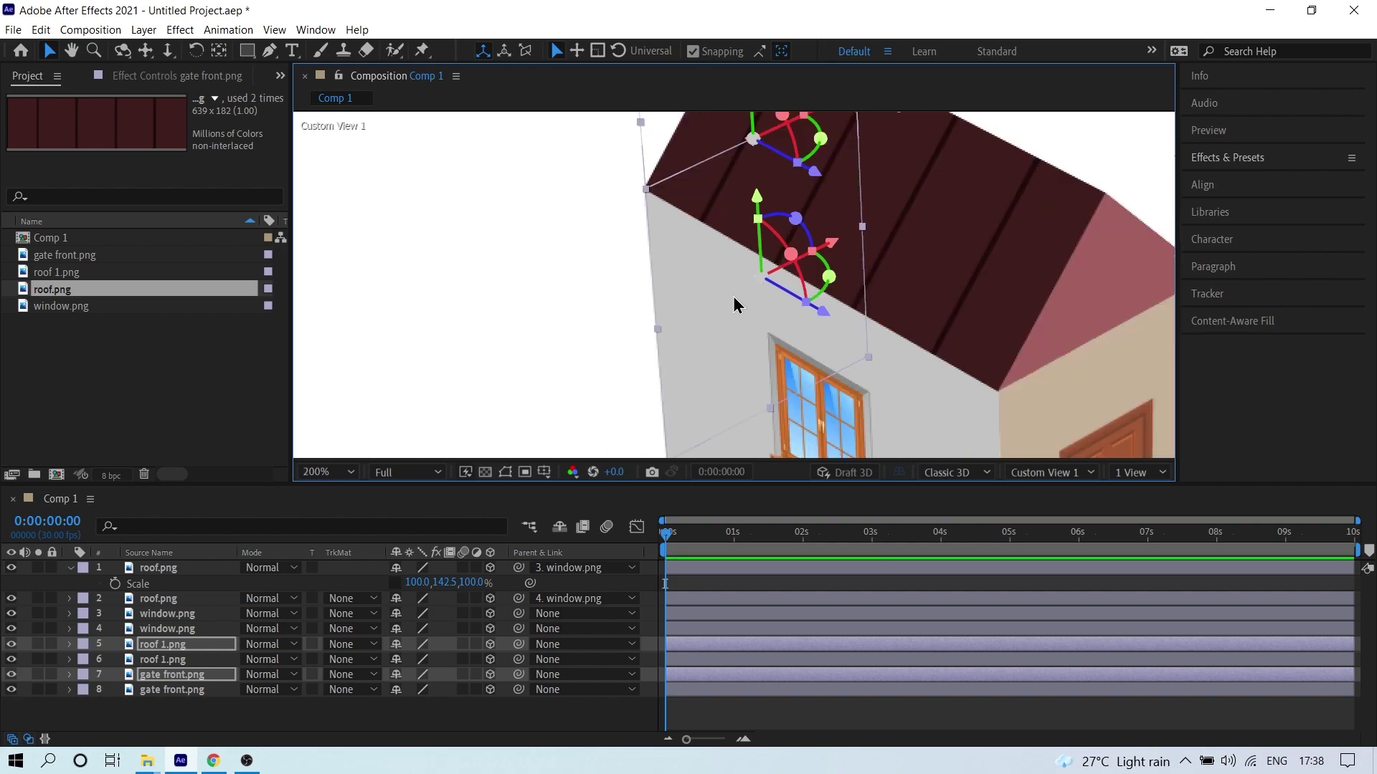
- In the Left view, align the duplicated gable and wall layers flush with the side wall's rear edge along Z
click(1047, 475)
click(1033, 247)
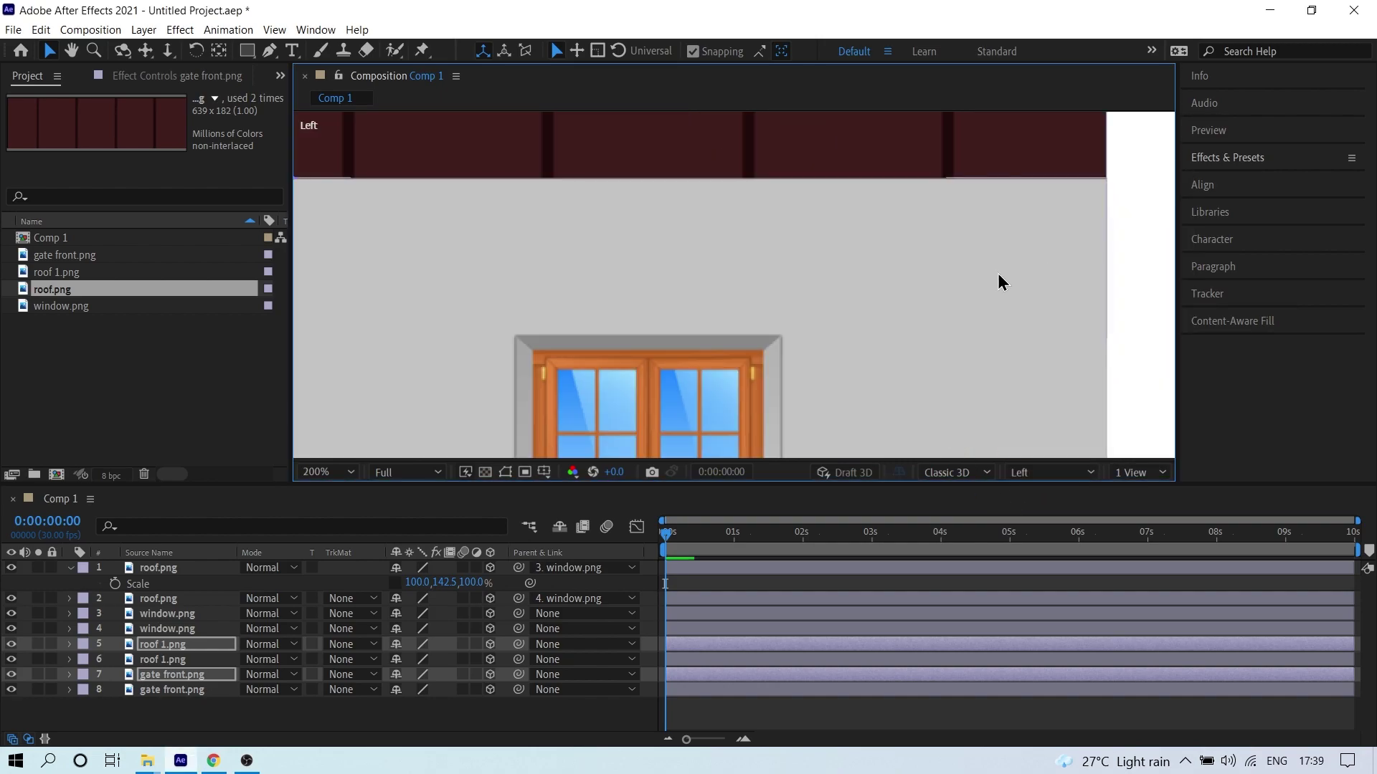
scroll(897, 295, down, 2)
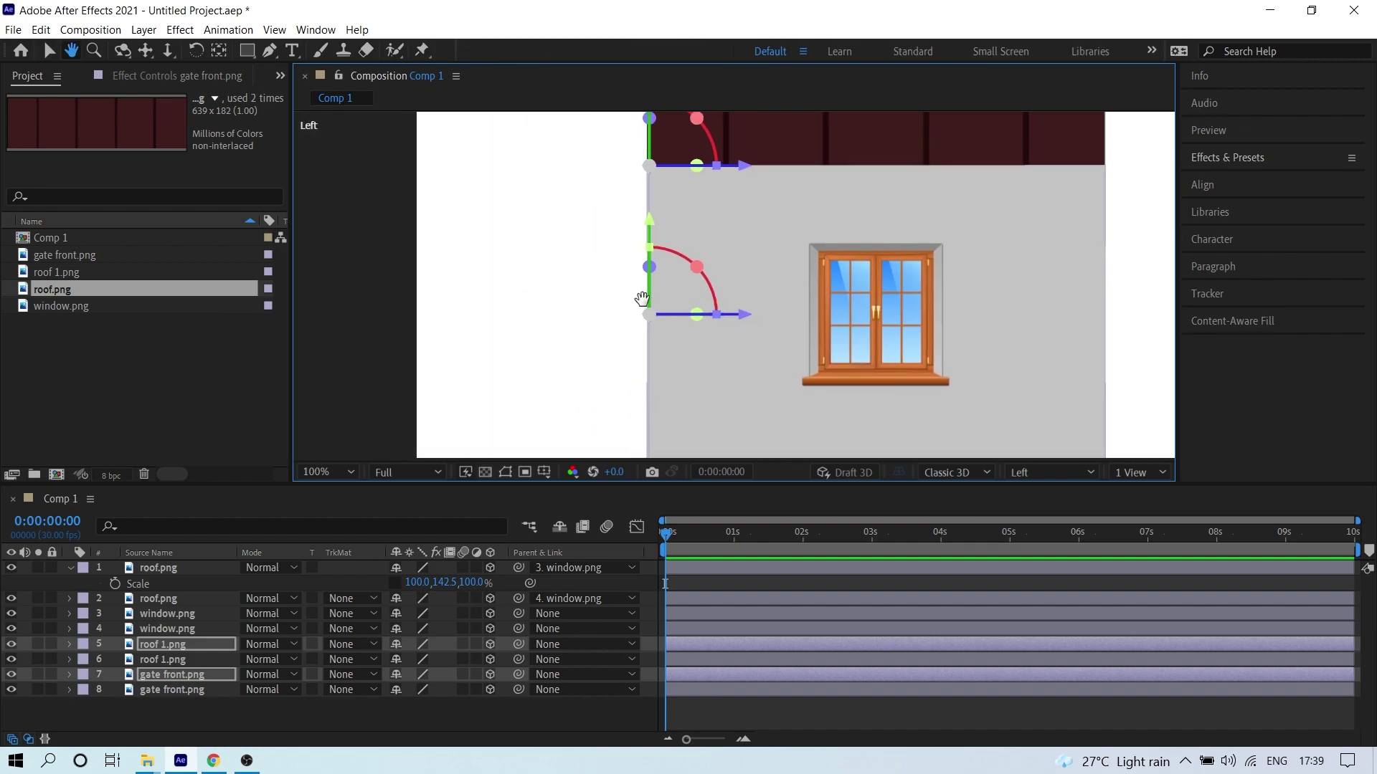
scroll(605, 332, up, 5)
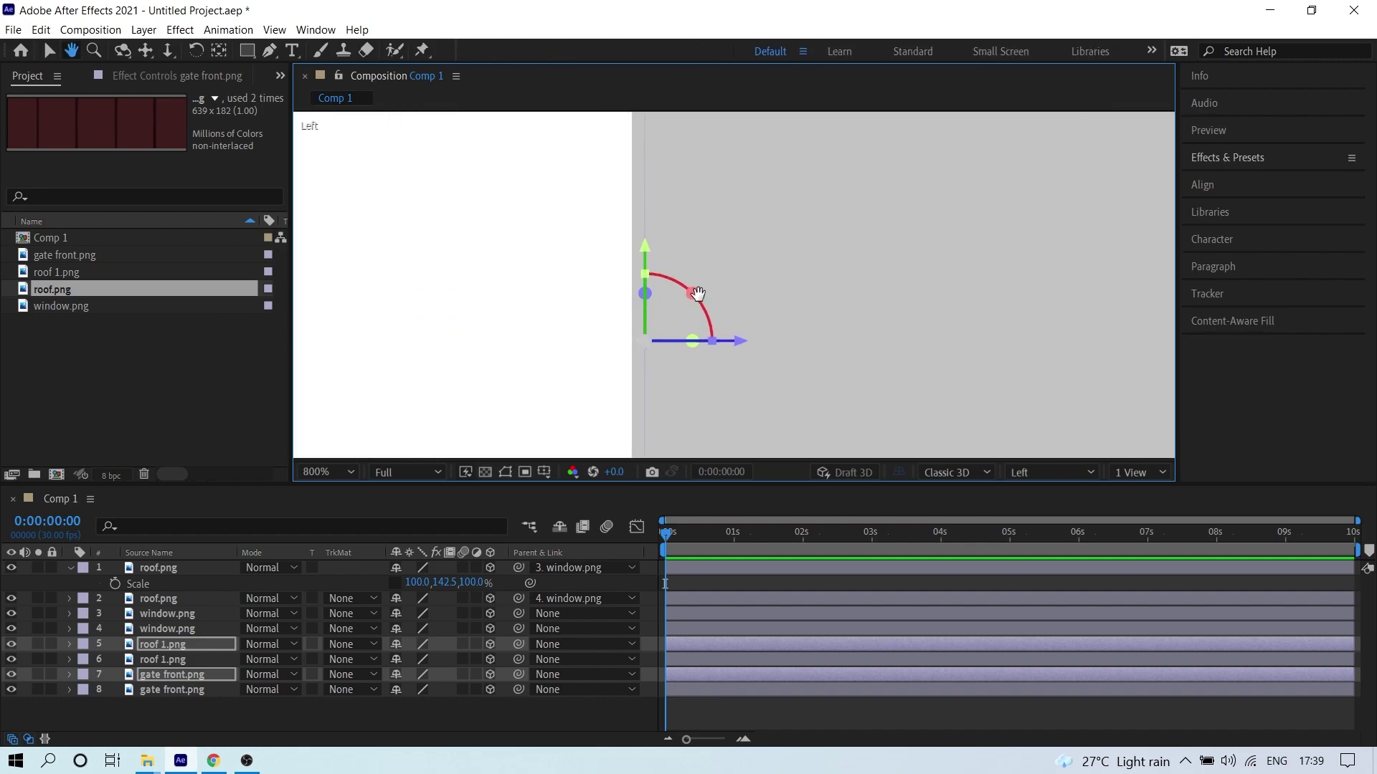
key(h)
drag(621, 325, 643, 305)
key(v)
scroll(665, 306, up, 1)
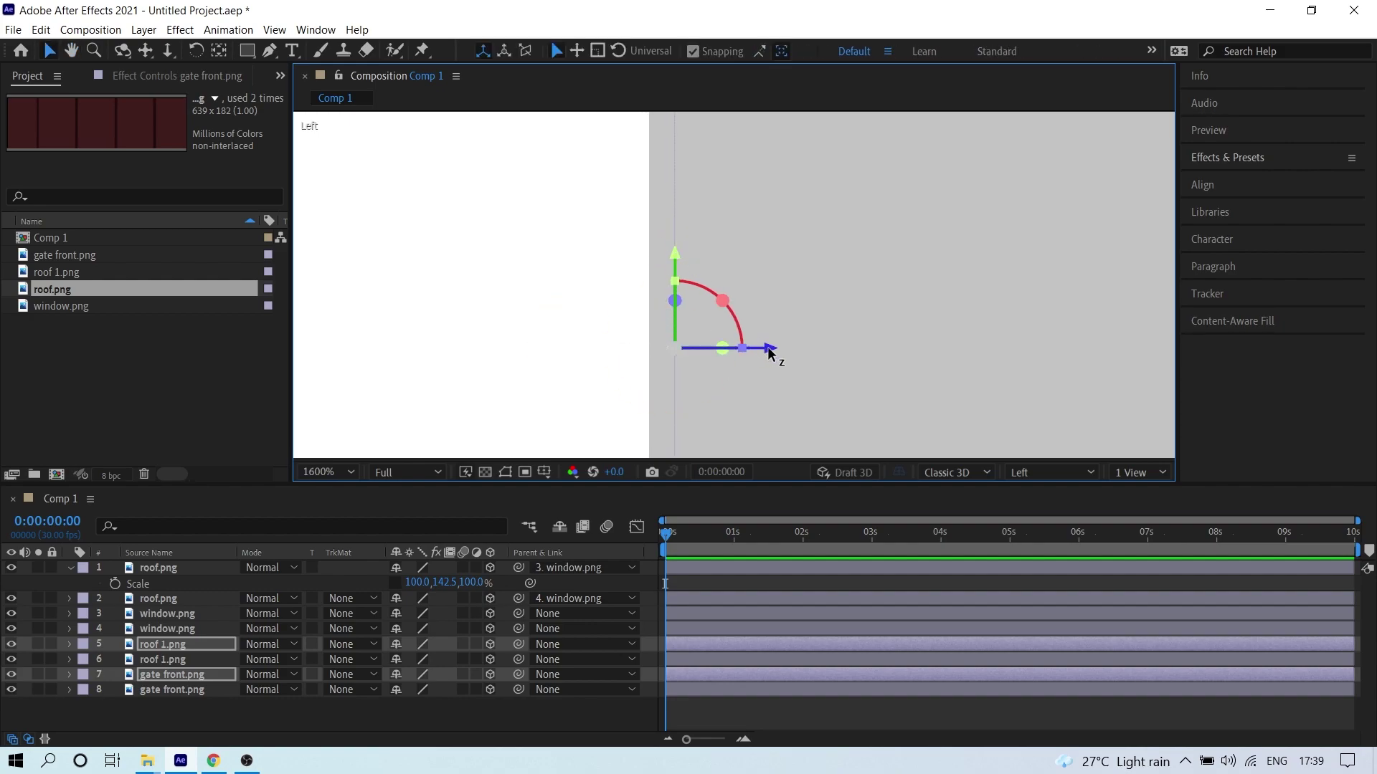
drag(764, 353, 745, 355)
scroll(679, 280, down, 5)
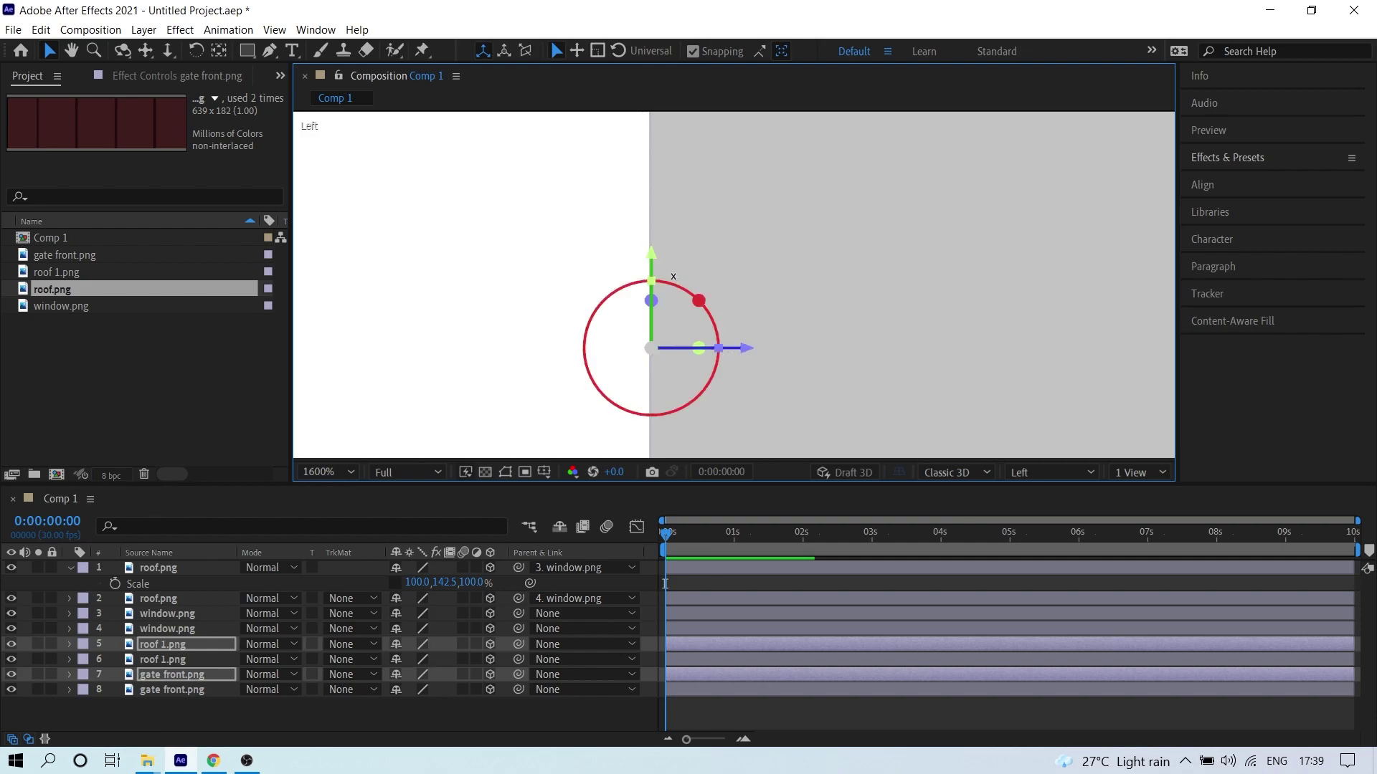
key(h)
key(v)
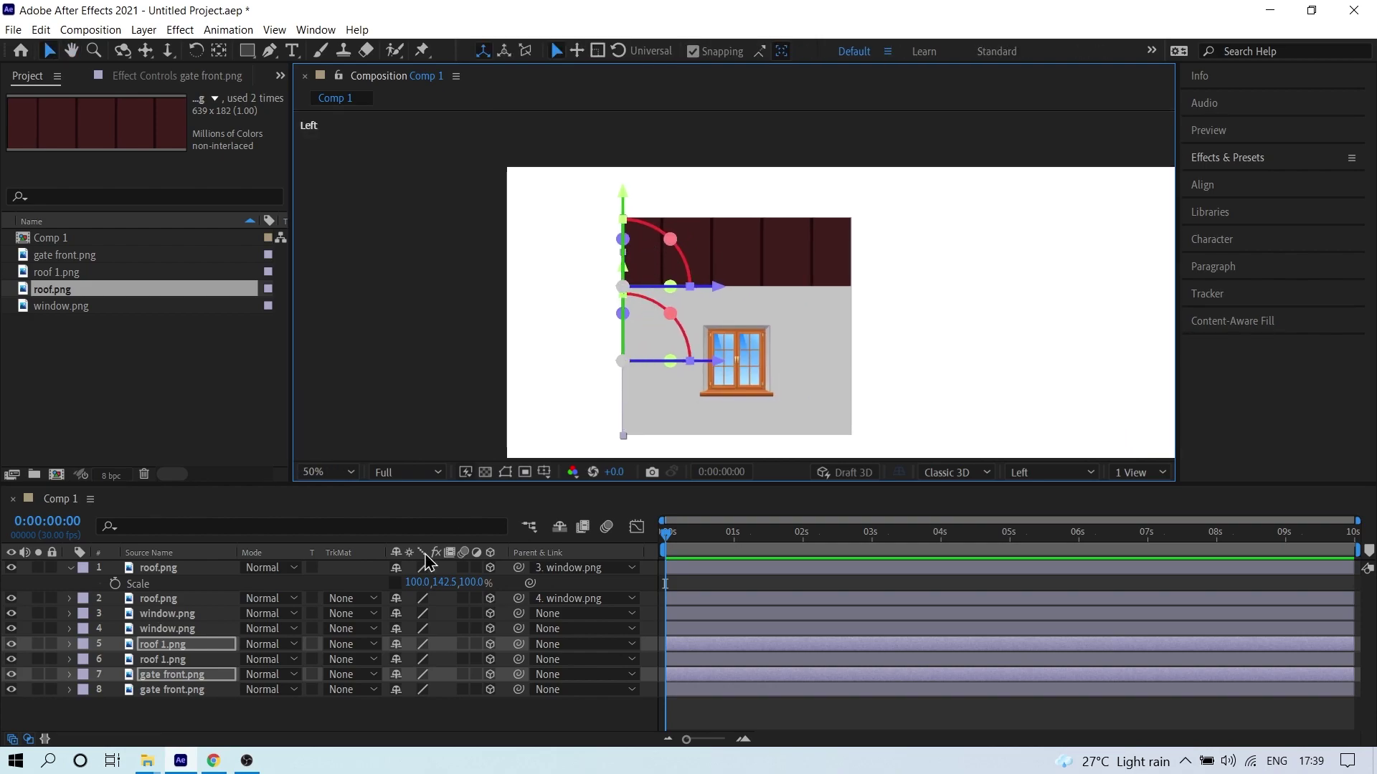
- Show the hut from the Back view and apply the Fill effect to the rear gate front.png layer in row 7
click(1025, 473)
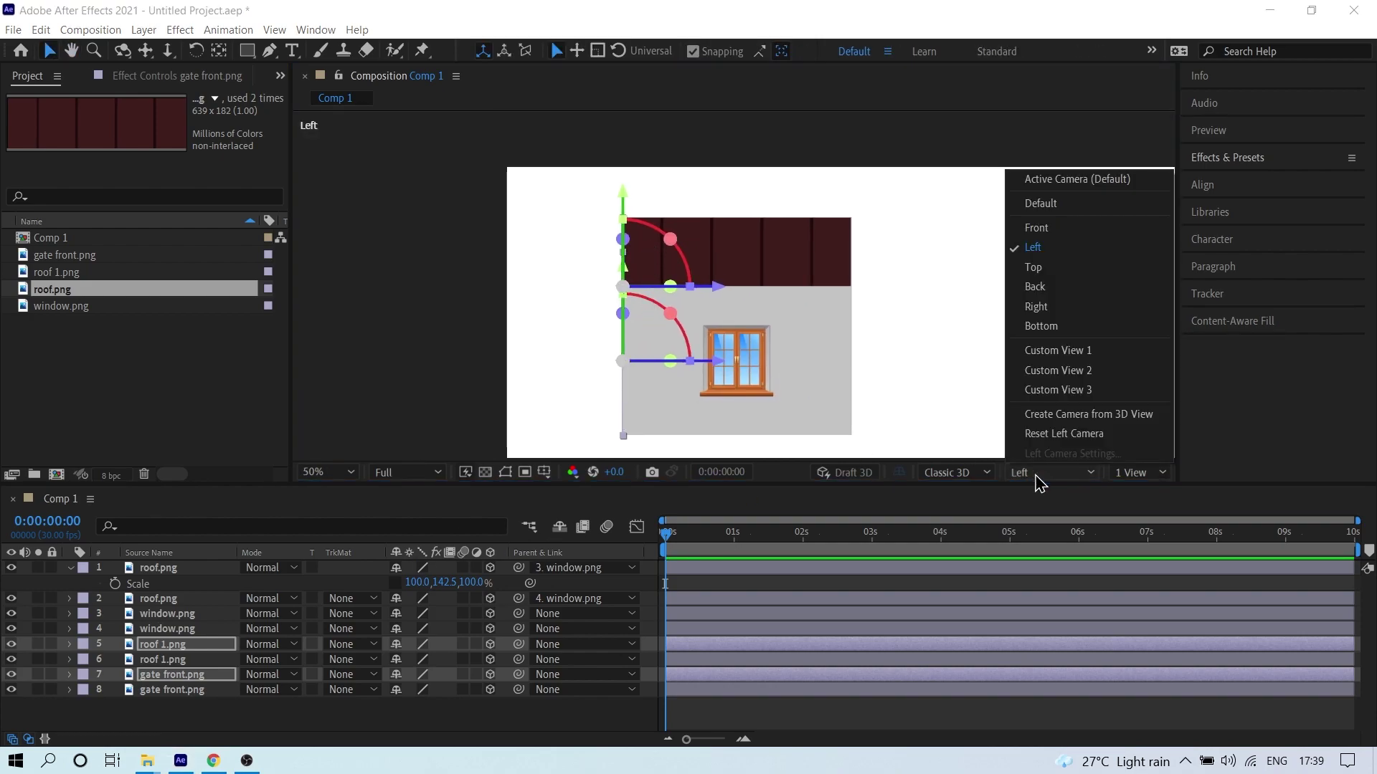
click(1036, 287)
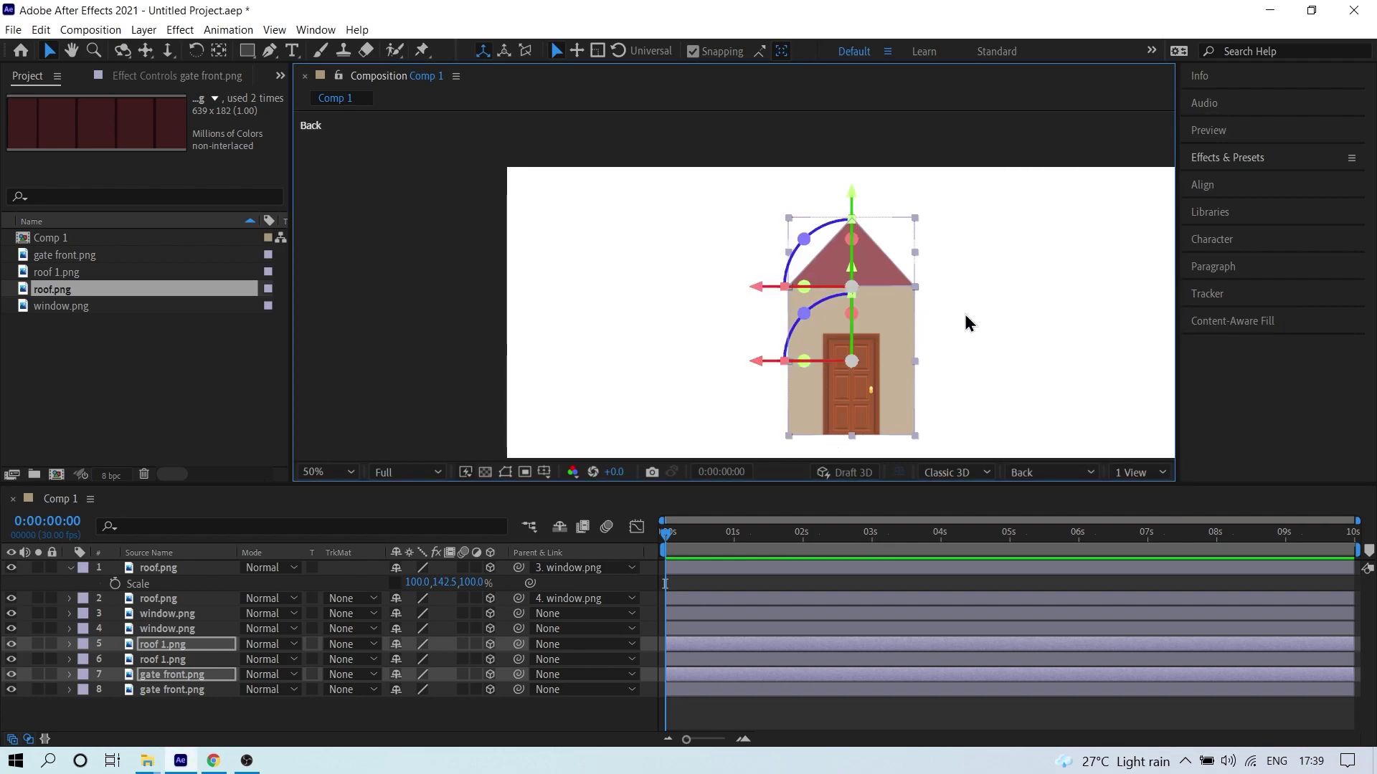
click(1000, 301)
click(895, 321)
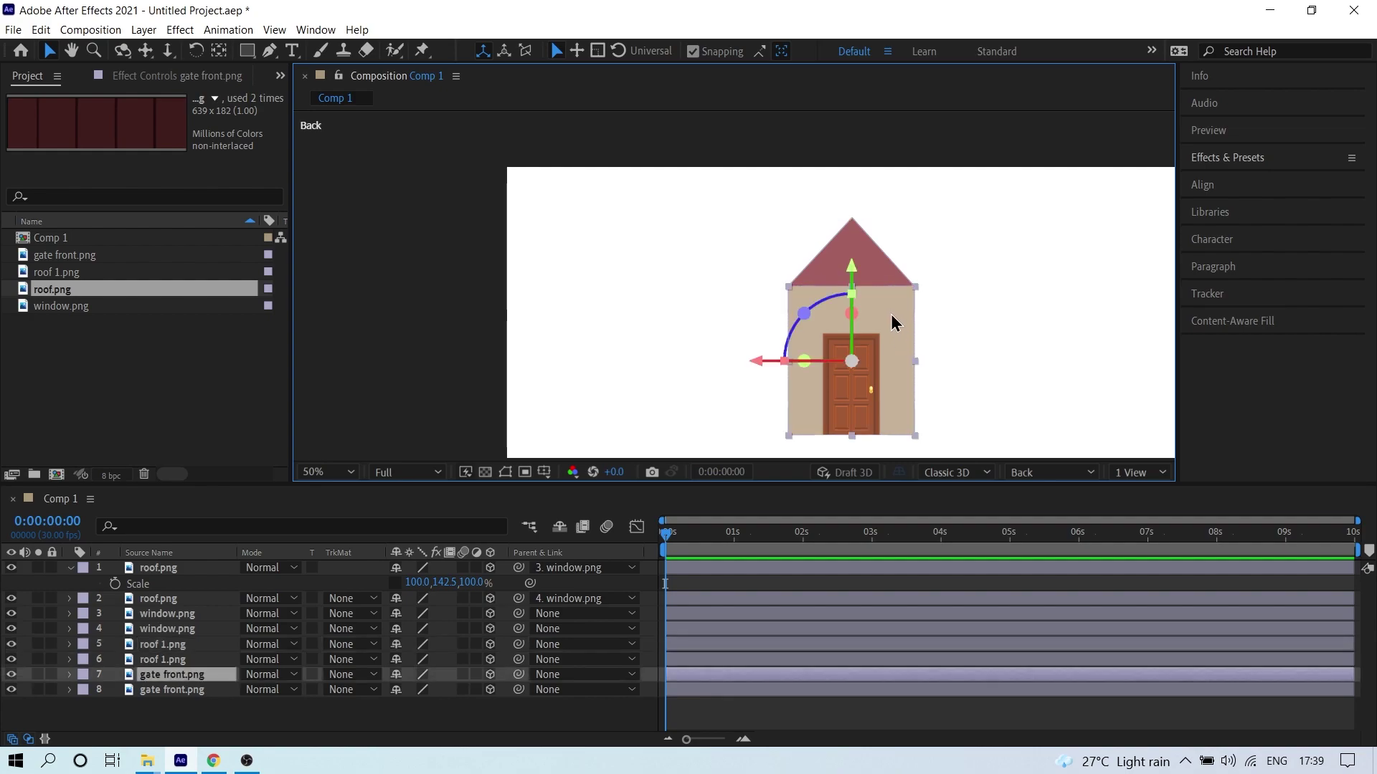
click(1234, 160)
click(1018, 310)
click(889, 319)
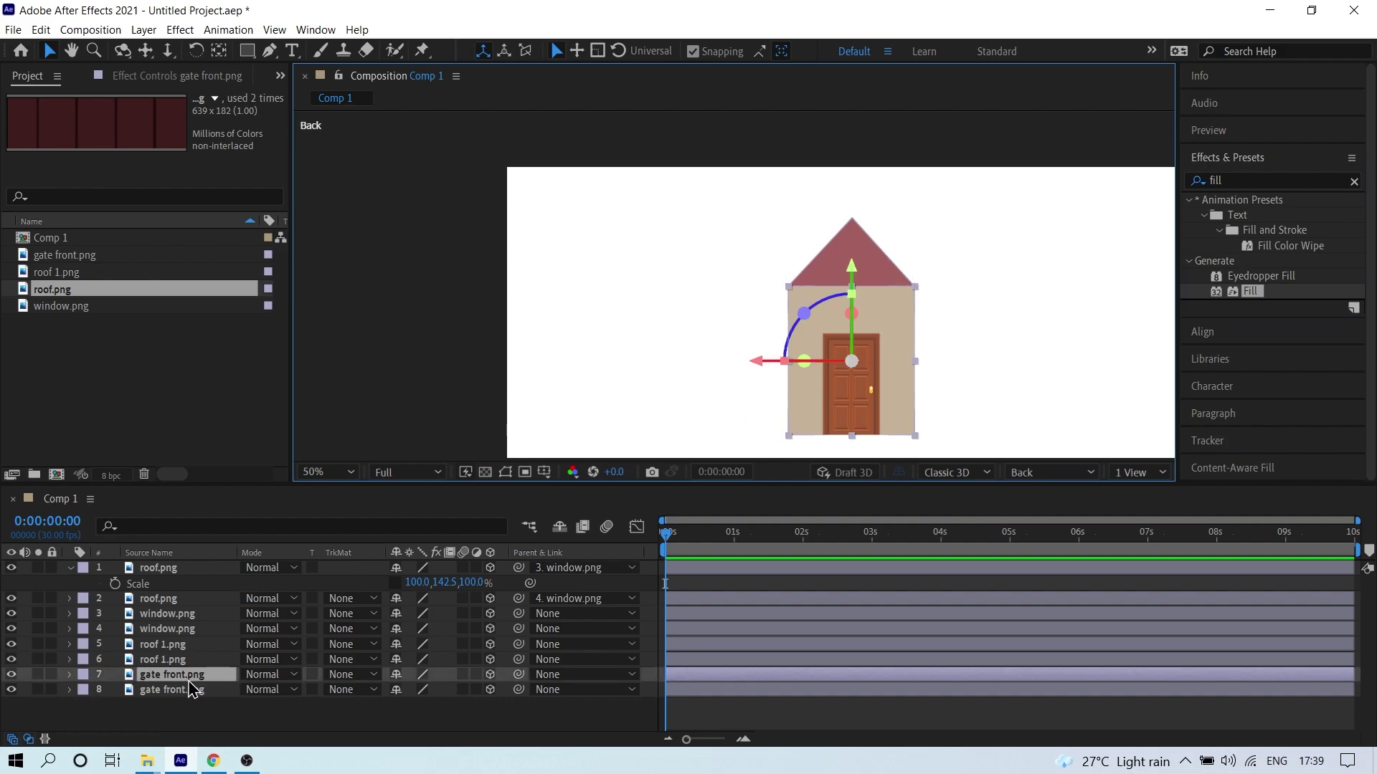
click(1232, 179)
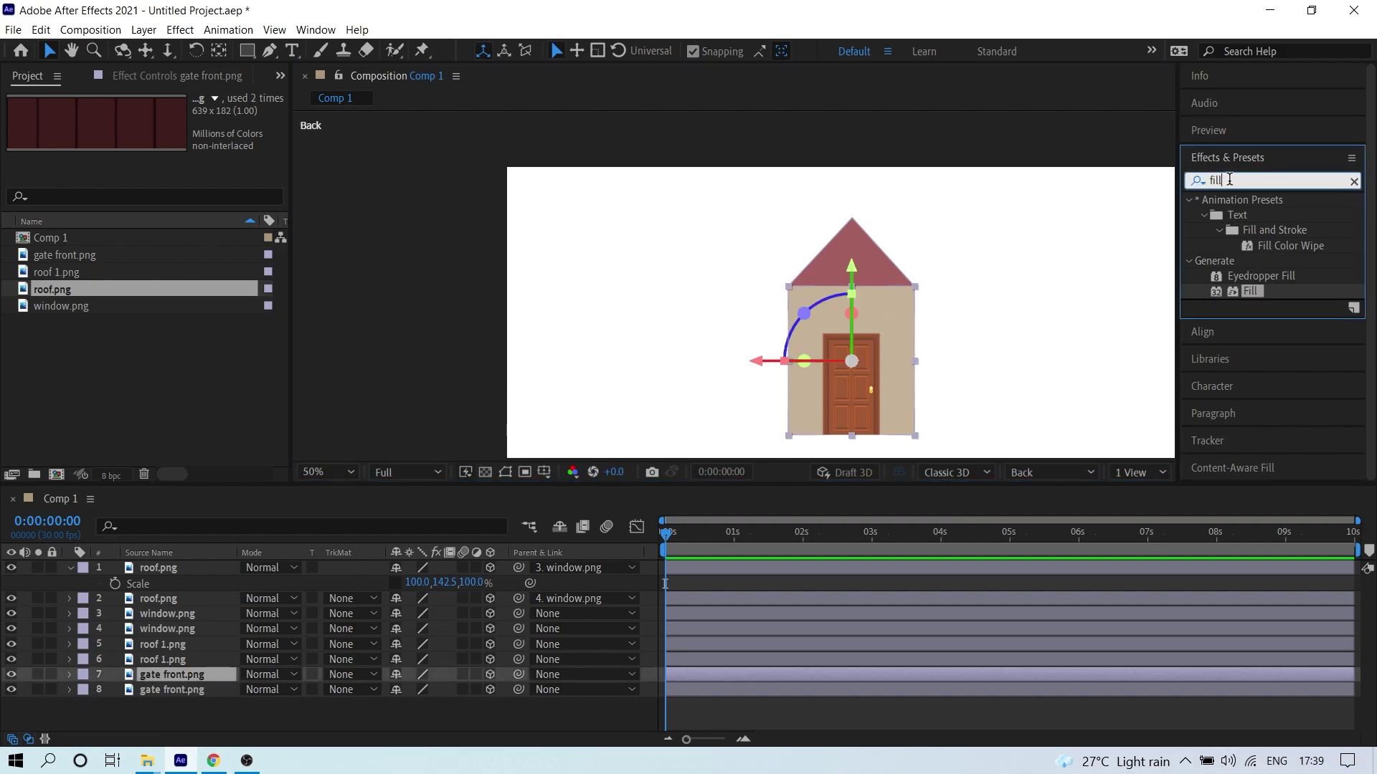
drag(1254, 294, 169, 676)
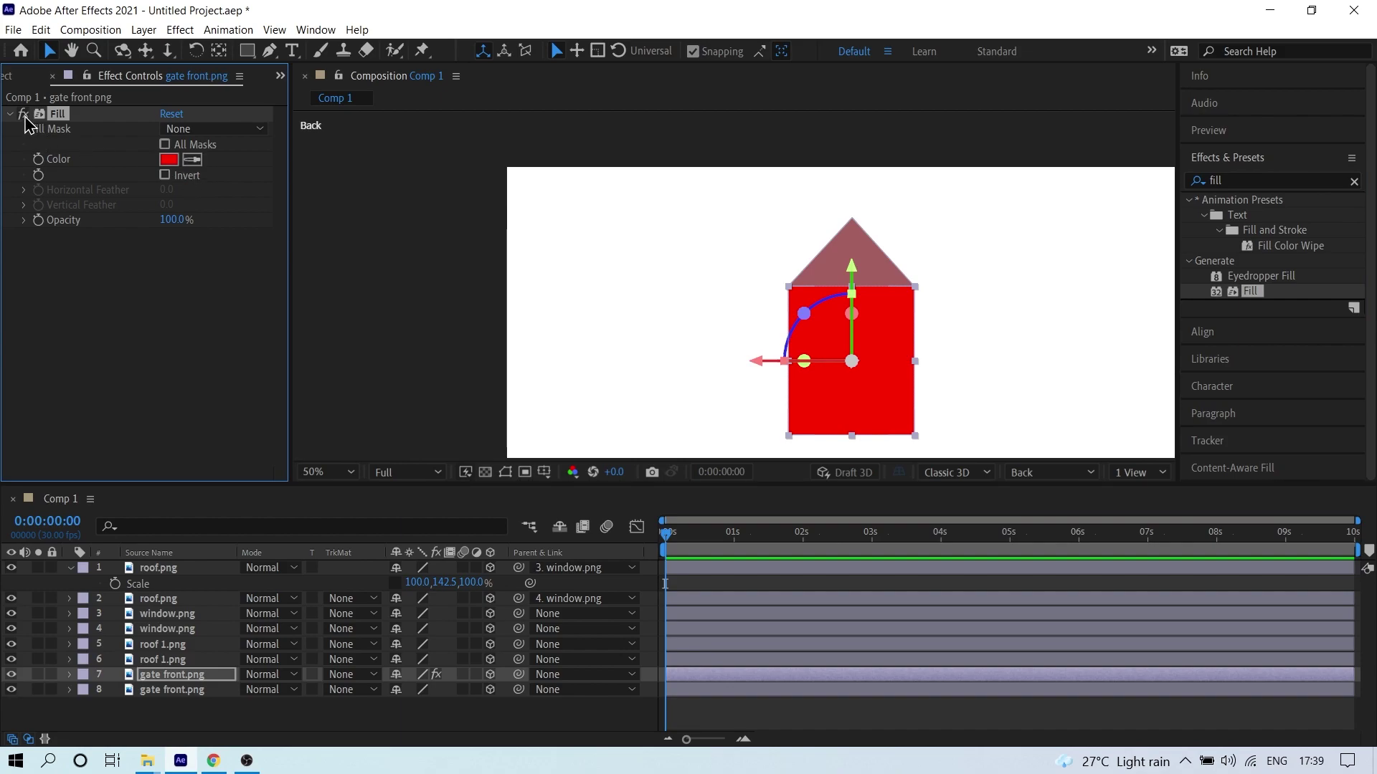
- Sample the wall's beige as the rear wall's Fill color and darken it to #9B856A
click(23, 115)
click(195, 160)
click(825, 305)
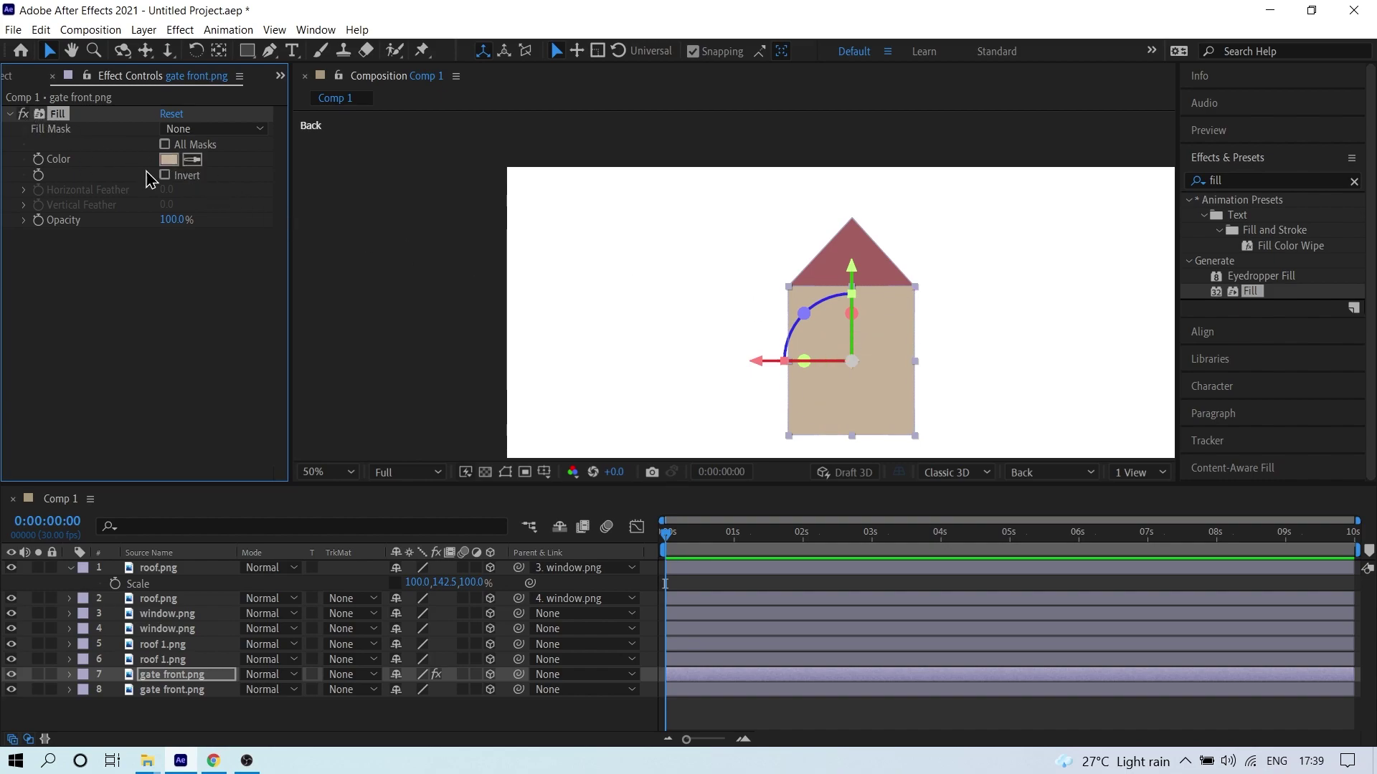
click(168, 159)
click(1009, 285)
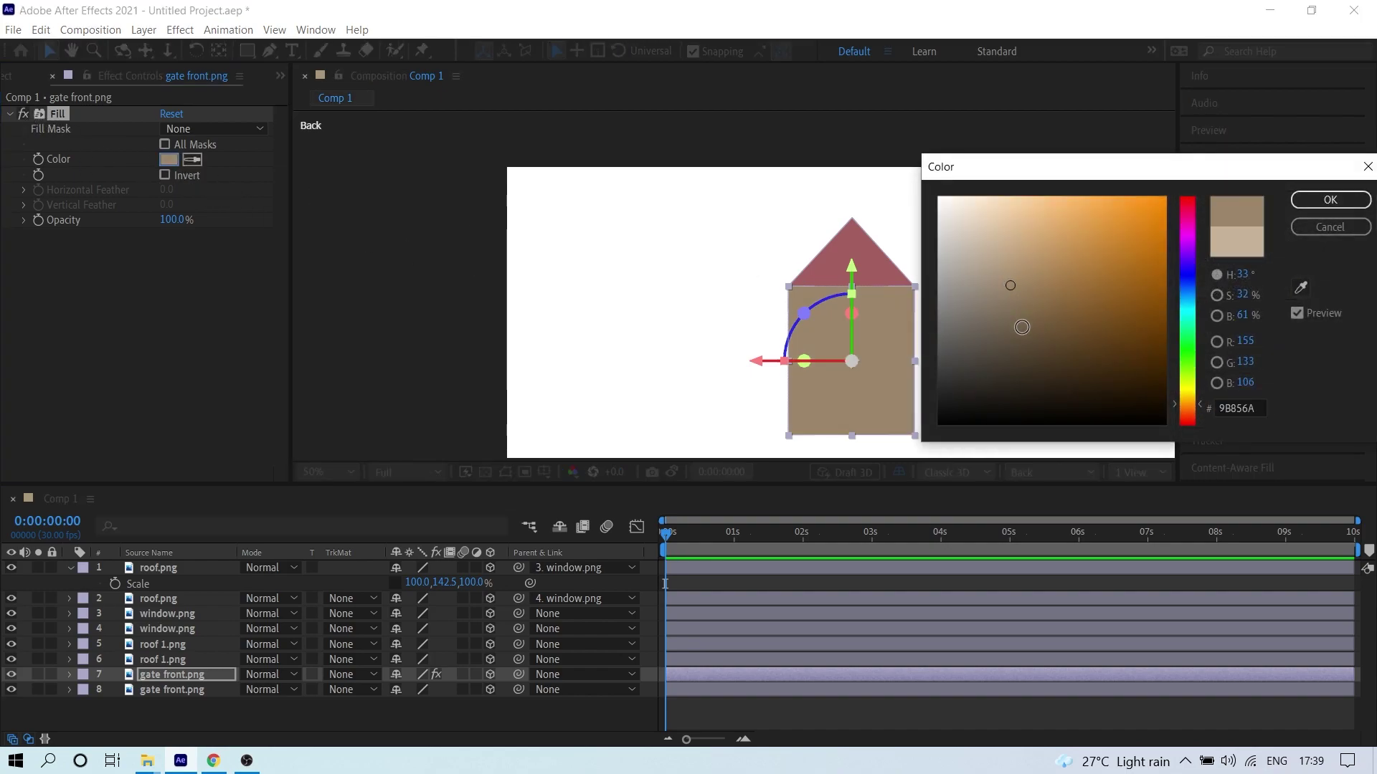
click(1330, 200)
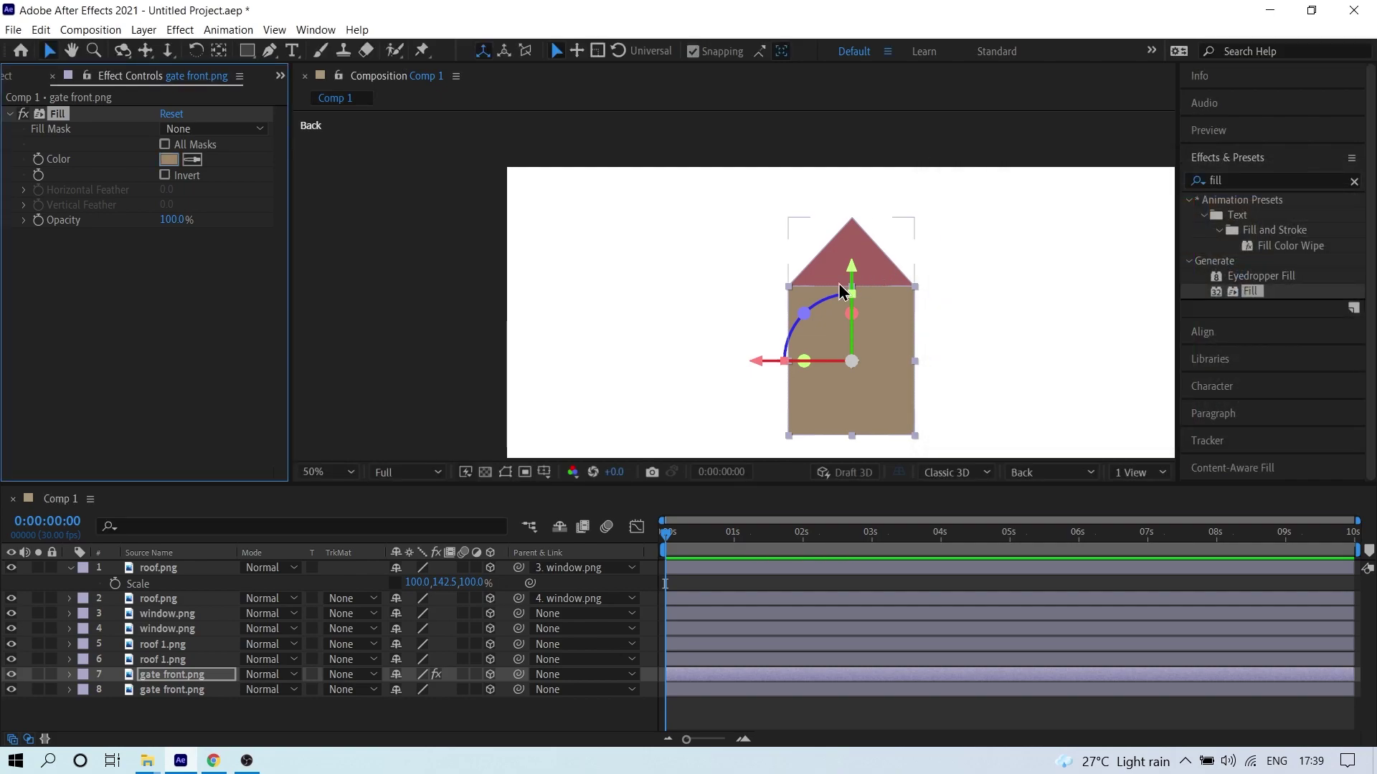
- Apply Fill to the row 5 roof 1.png gable, sampling the rear wall's color and darkening it to #806D56
click(878, 254)
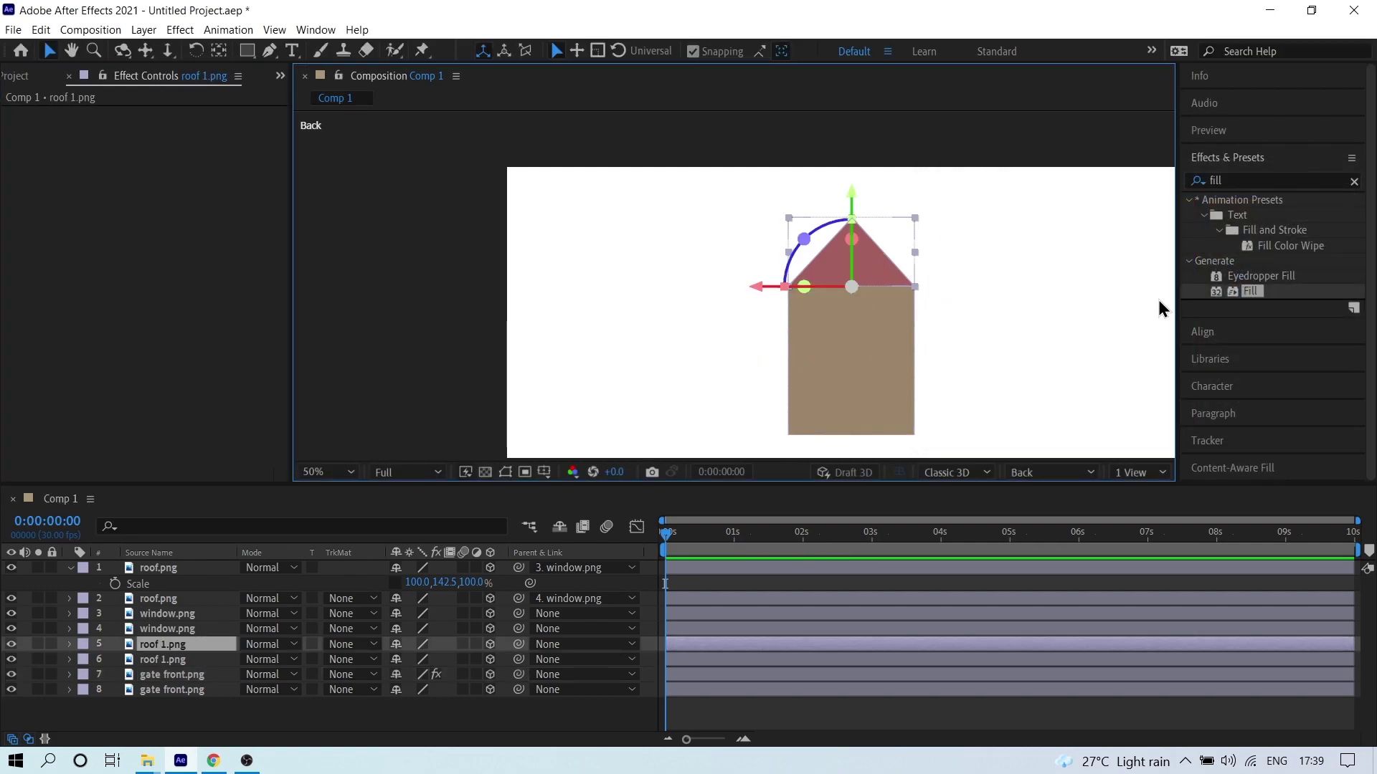
drag(1253, 294, 886, 282)
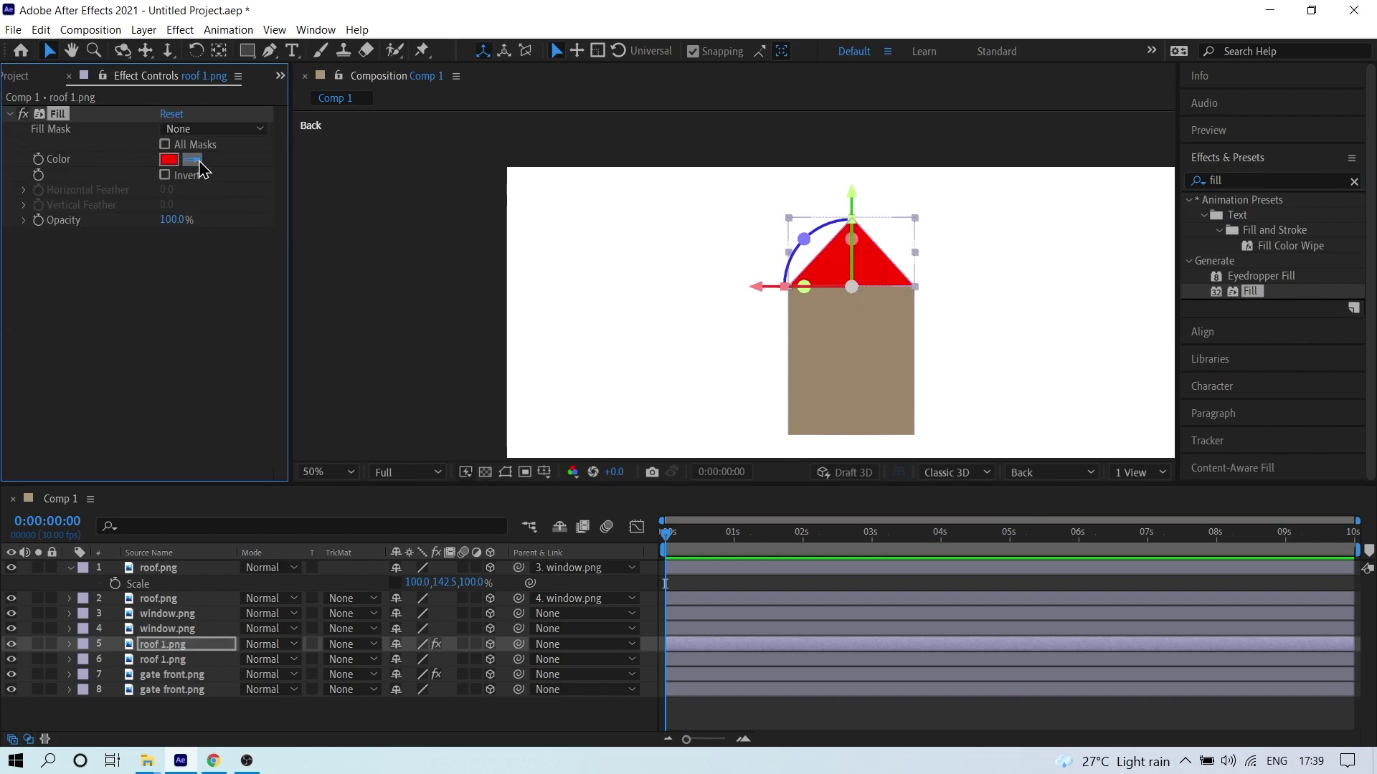
click(813, 340)
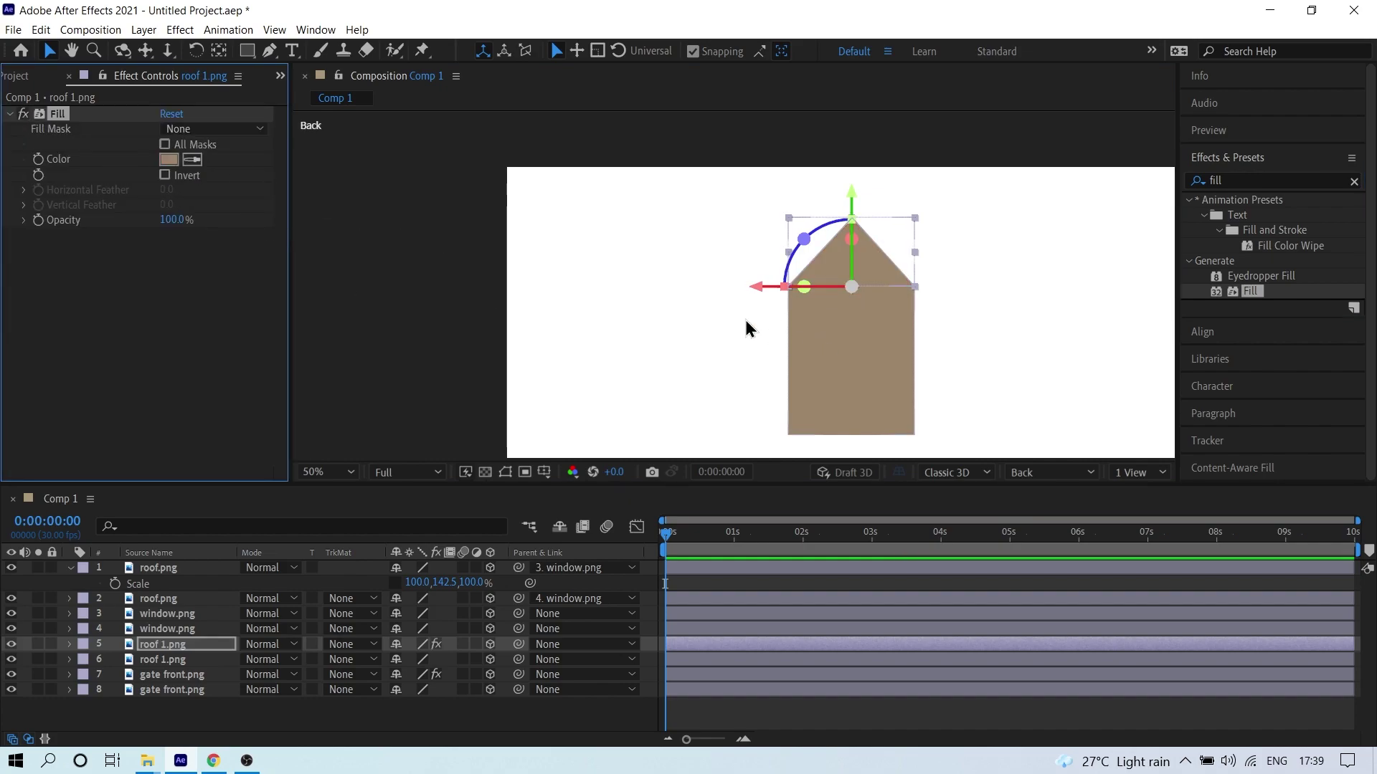
click(166, 161)
click(1011, 309)
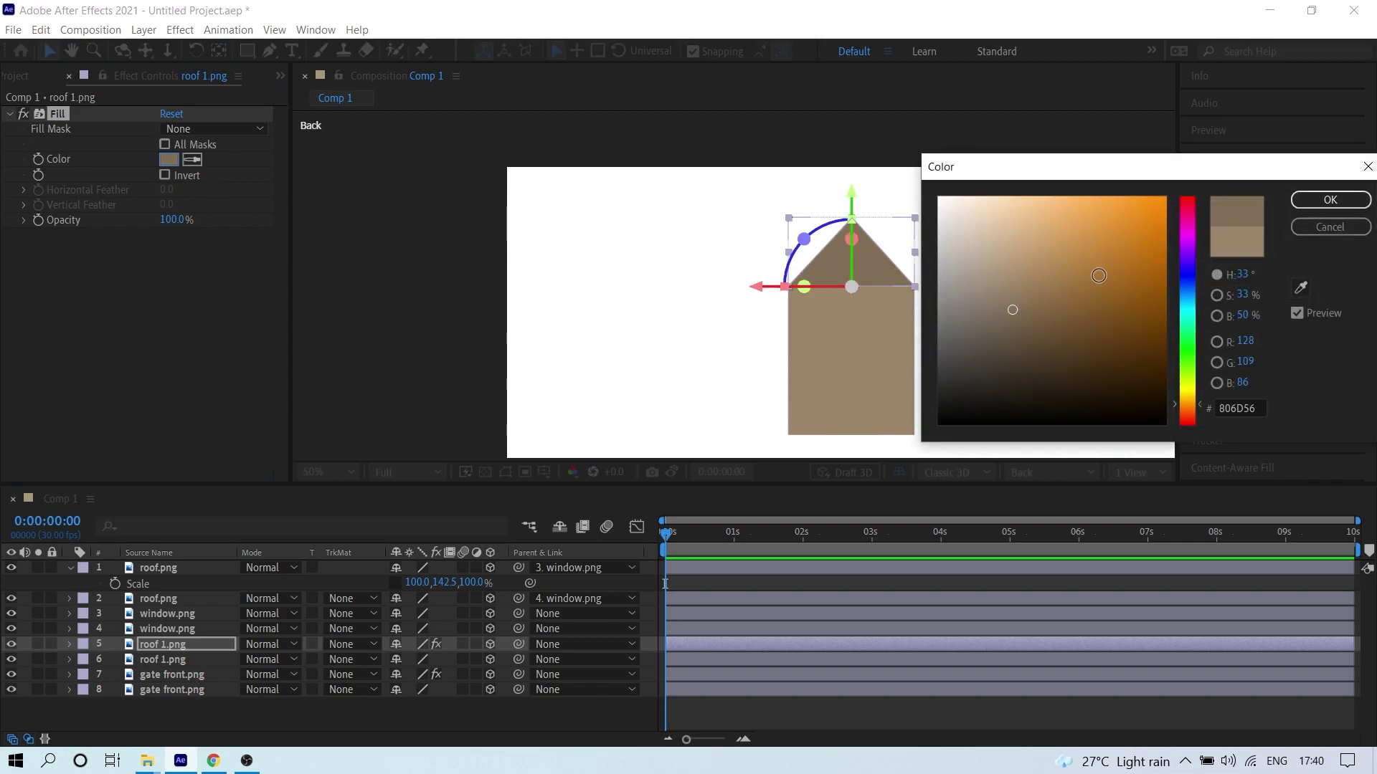
click(1330, 200)
- Collapse the Scale property of the row 1 roof.png layer, leaving all layers deselected
click(746, 428)
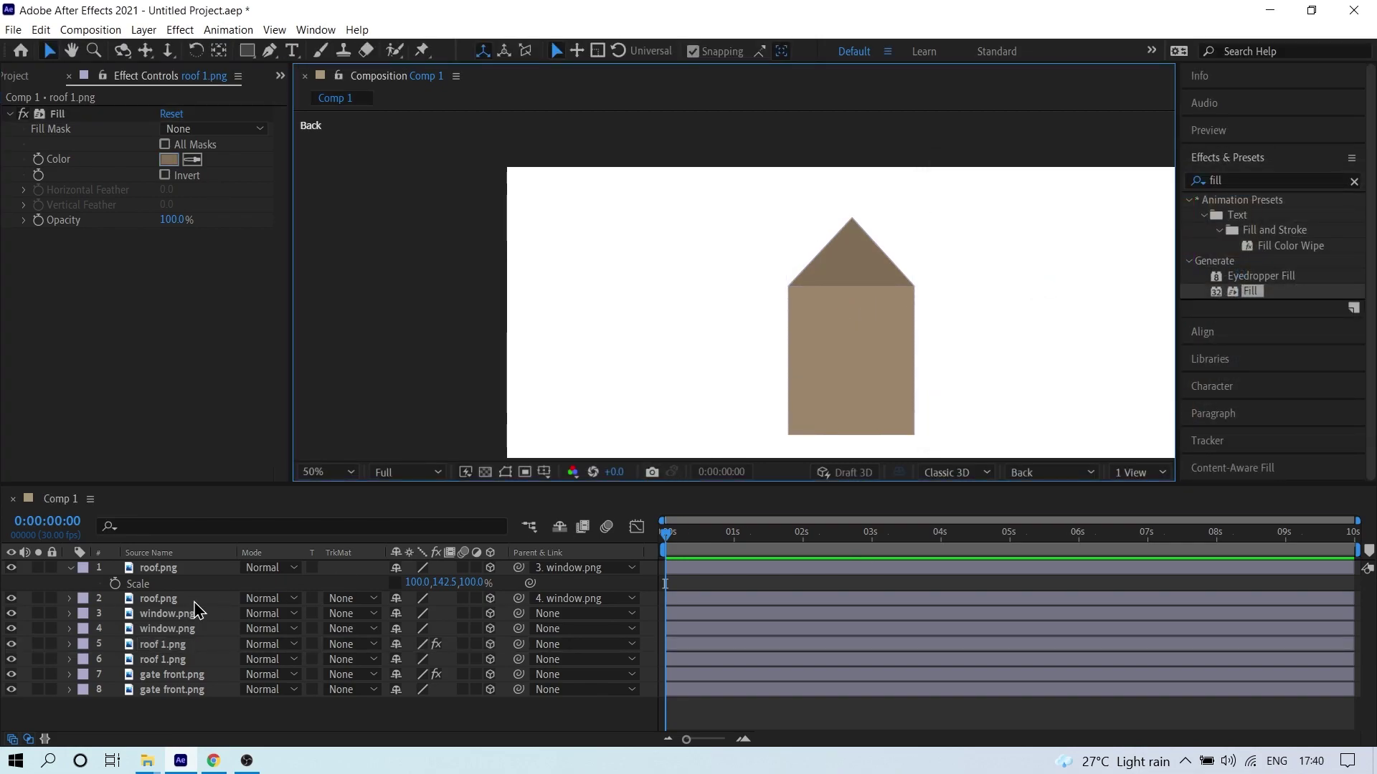
click(179, 575)
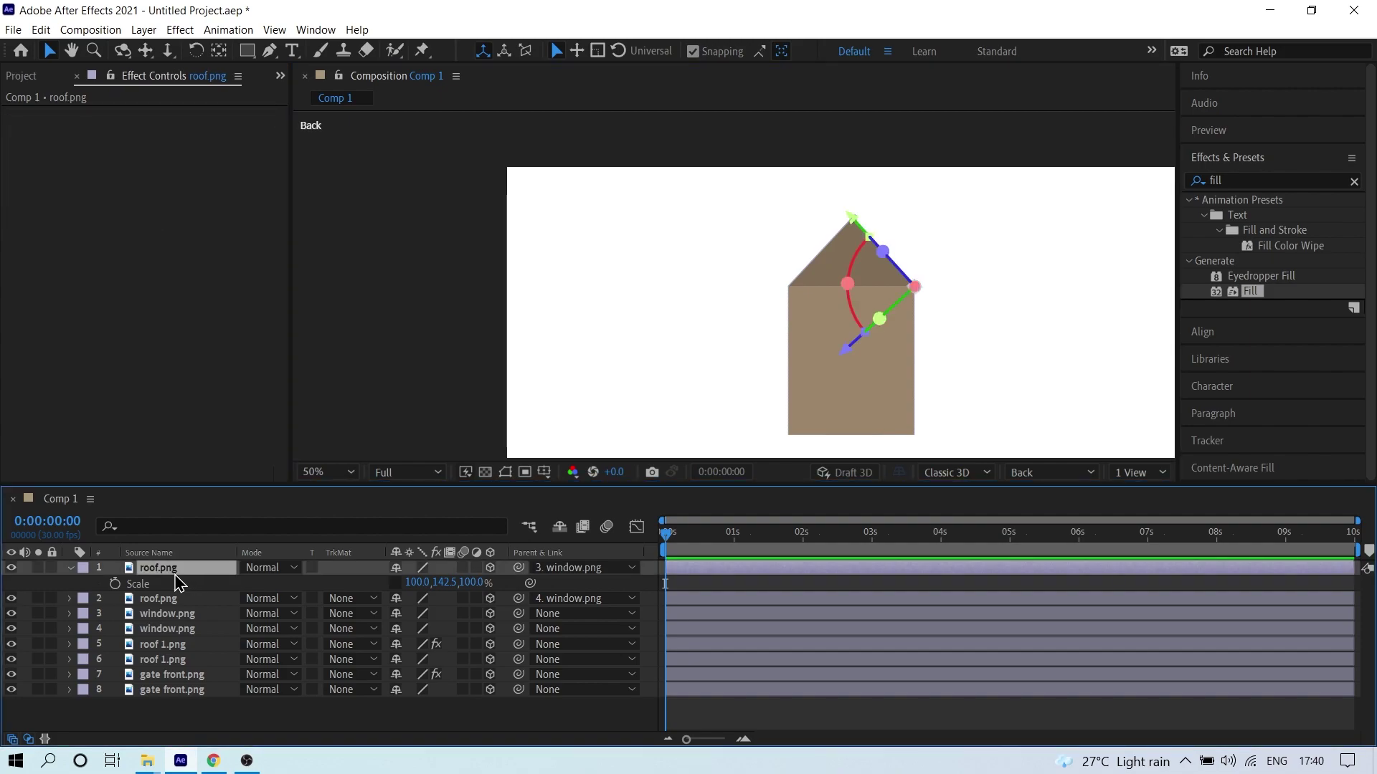
key(s)
click(175, 721)
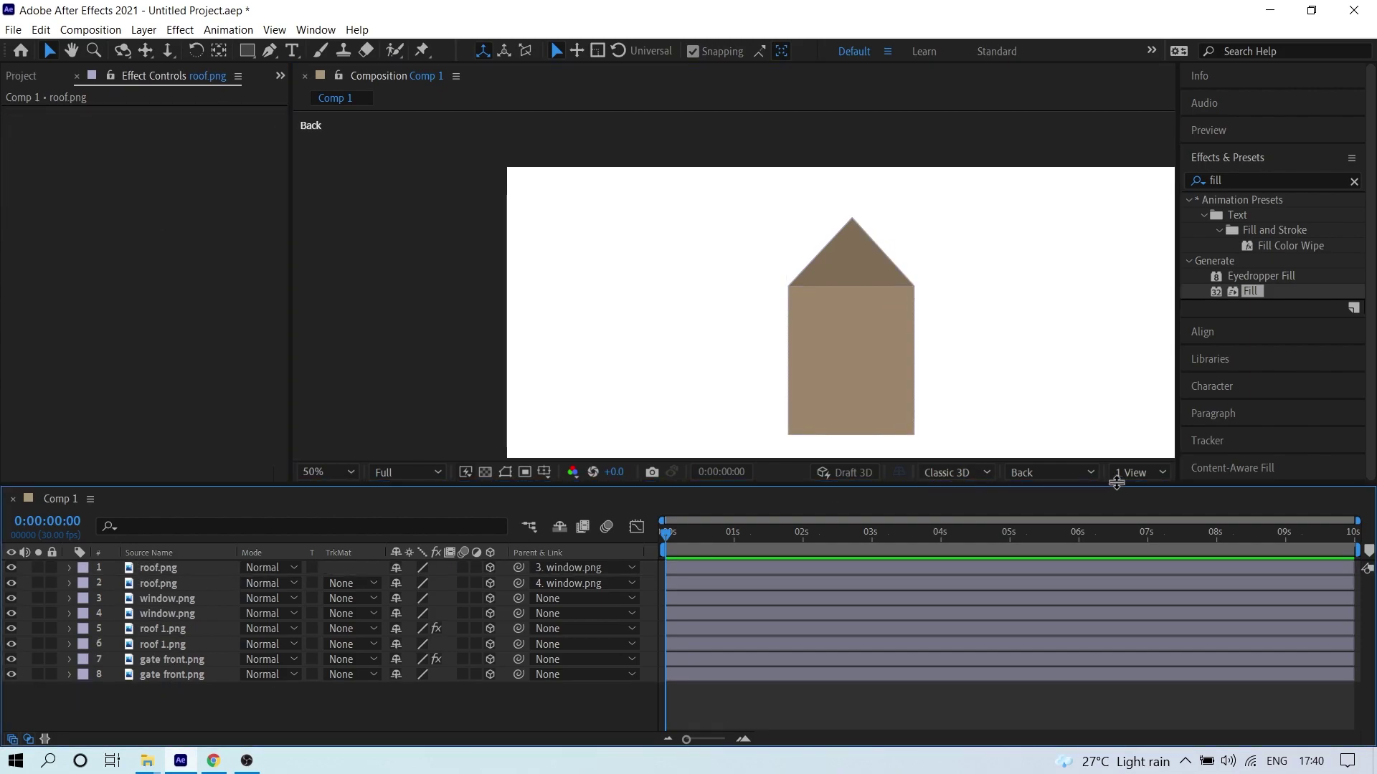
- Switch from the Back view to Custom View 1 with the whole hut in frame
click(1142, 474)
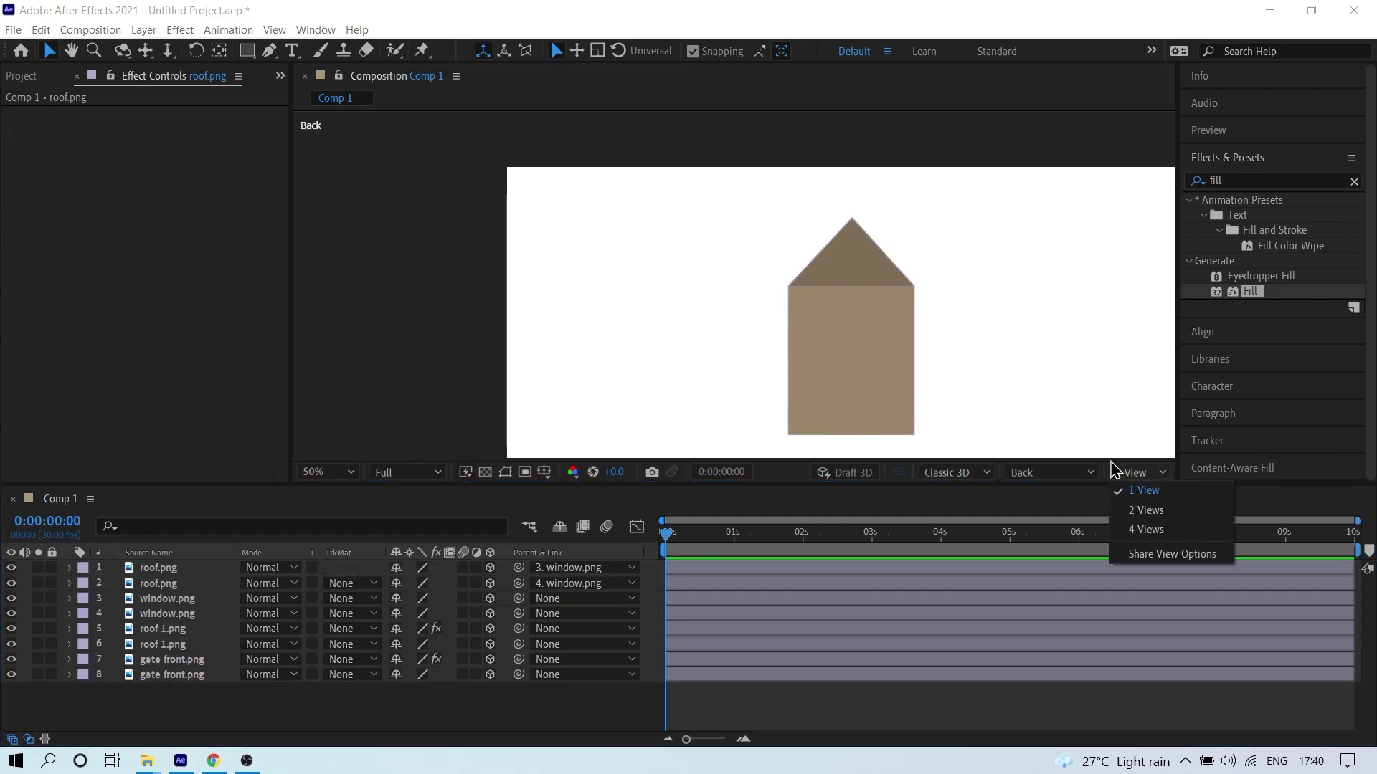
click(1072, 473)
click(1058, 350)
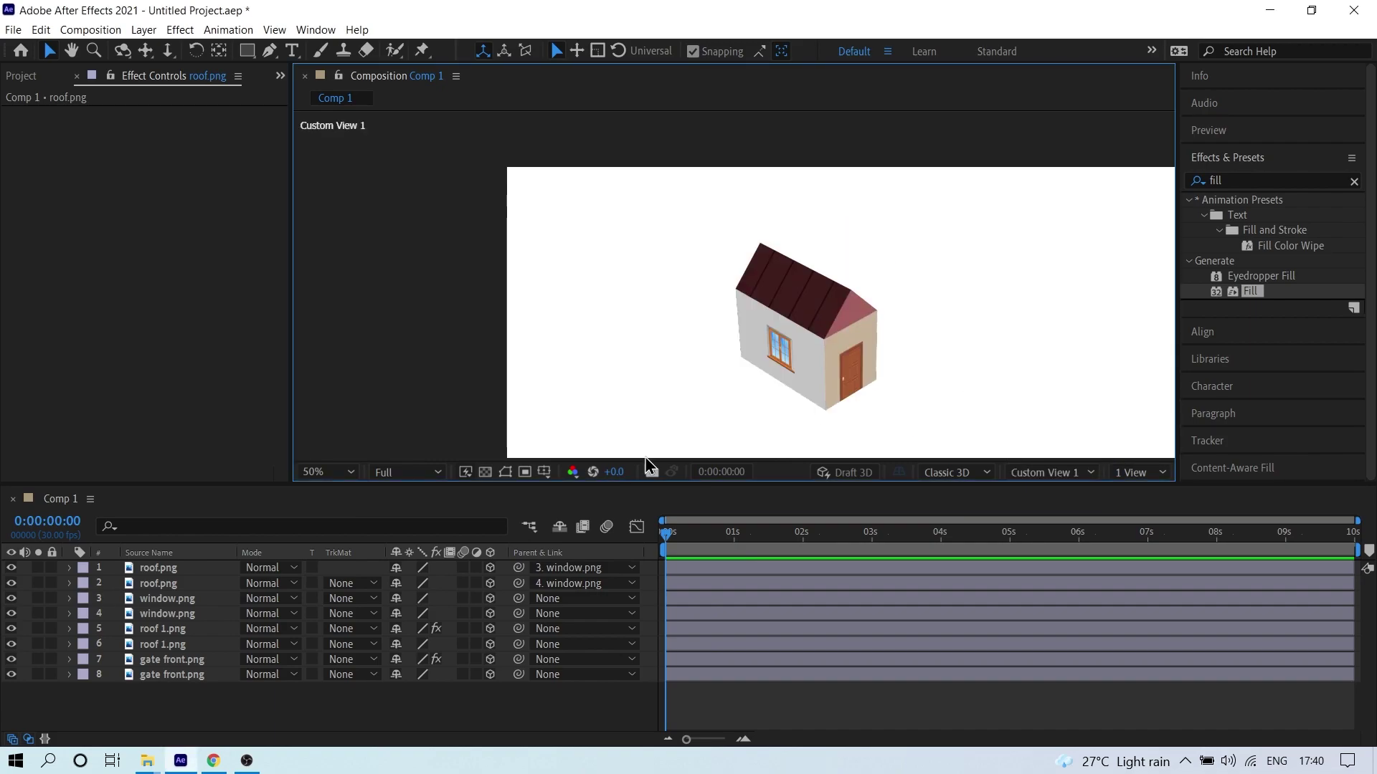
click(403, 396)
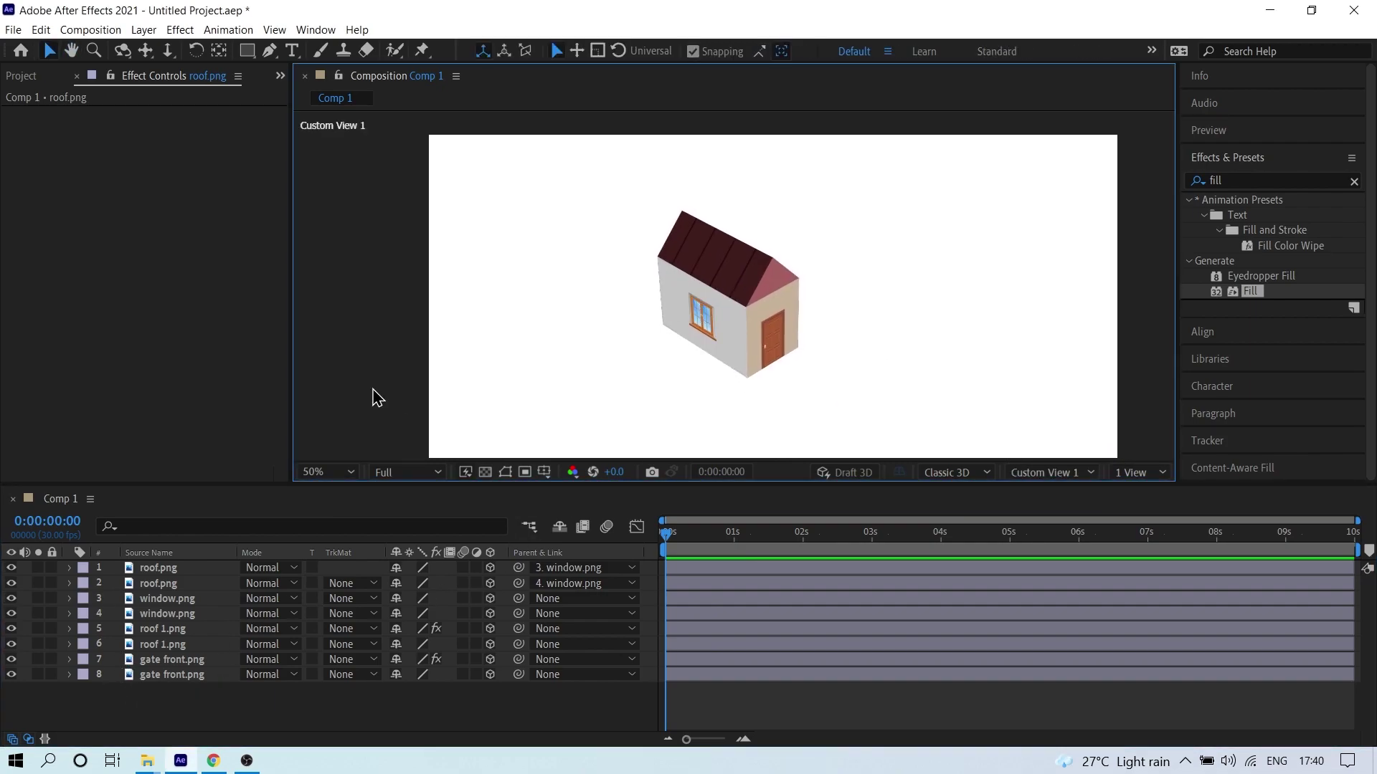
- Try orbiting the Custom View 1 camera around the hut, and undo the camera move
key(c)
drag(745, 323, 834, 206)
key(ctrl+z)
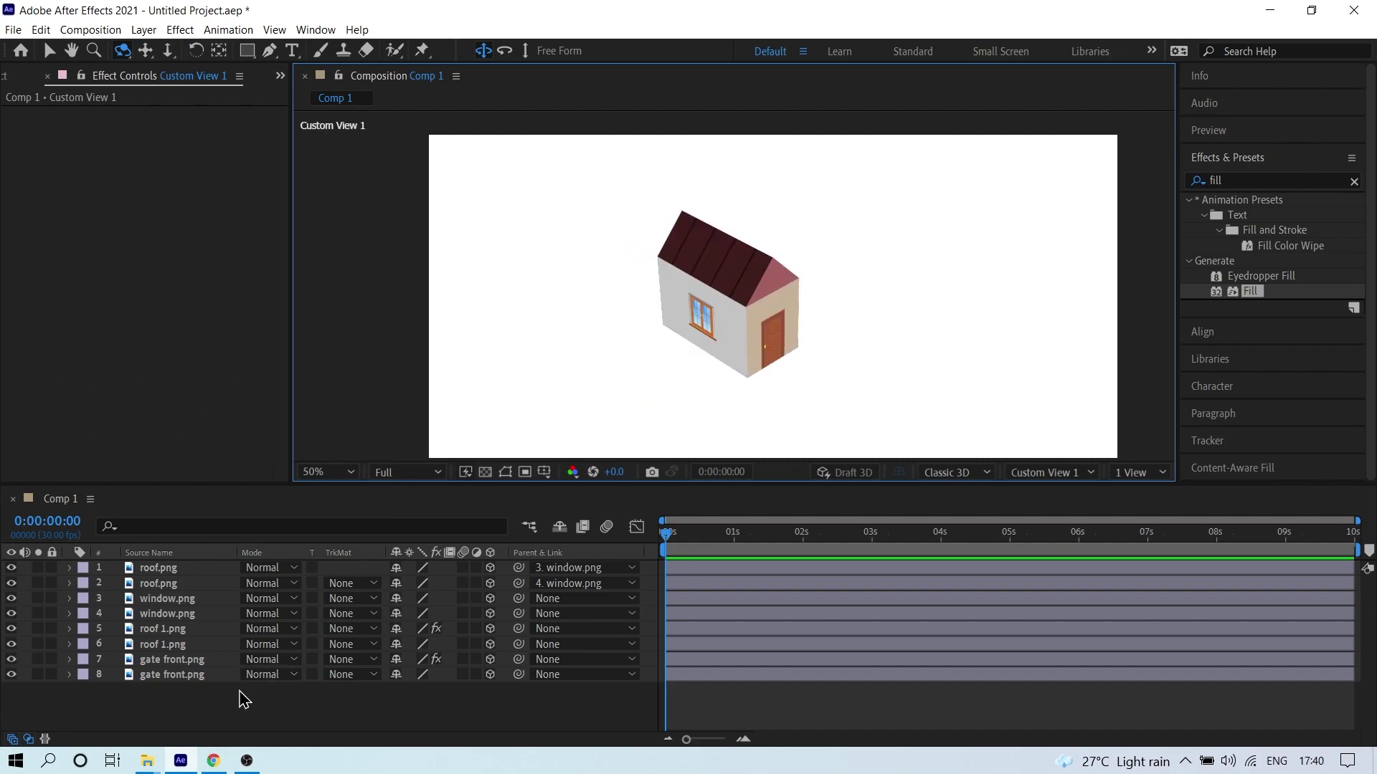
- Select the row 7 gate front.png rear wall and inspect the hut's open underside from the Bottom view
click(183, 661)
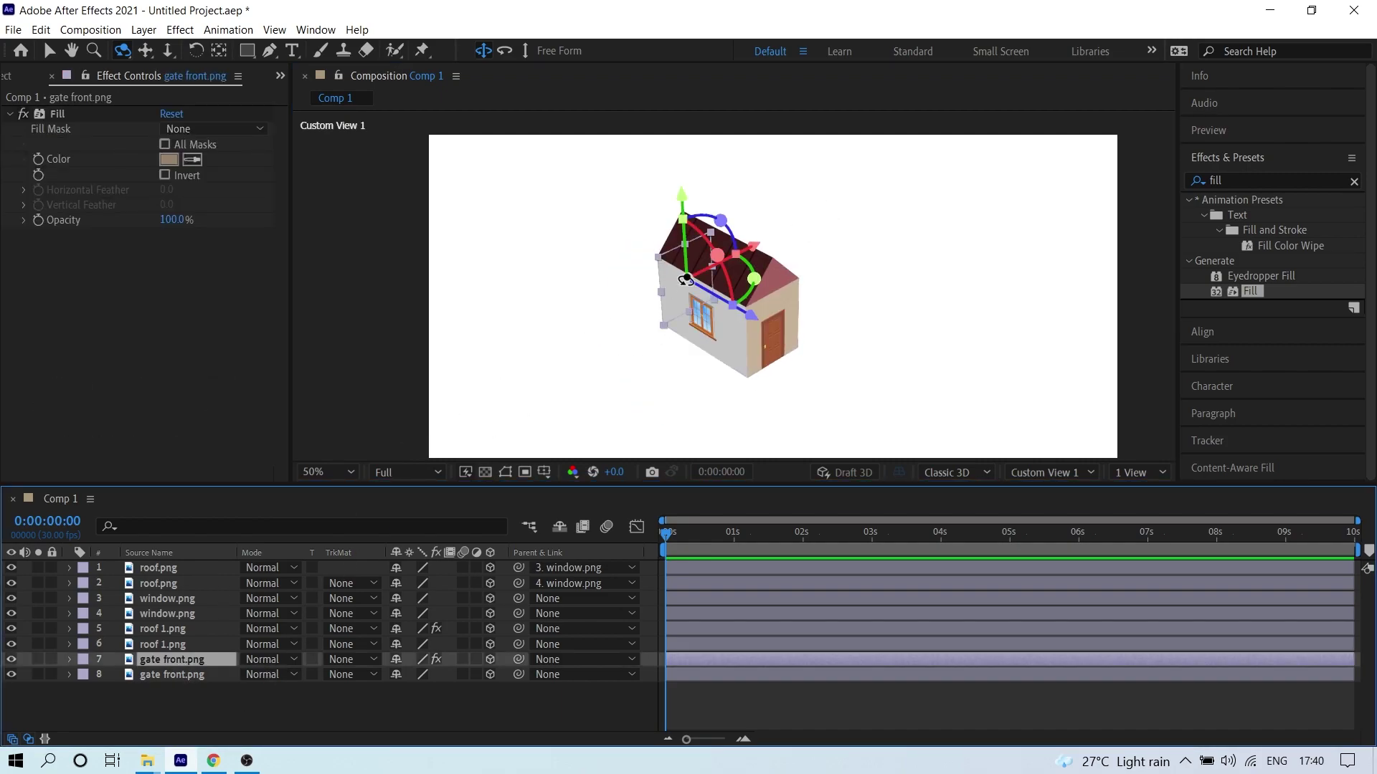
key(period)
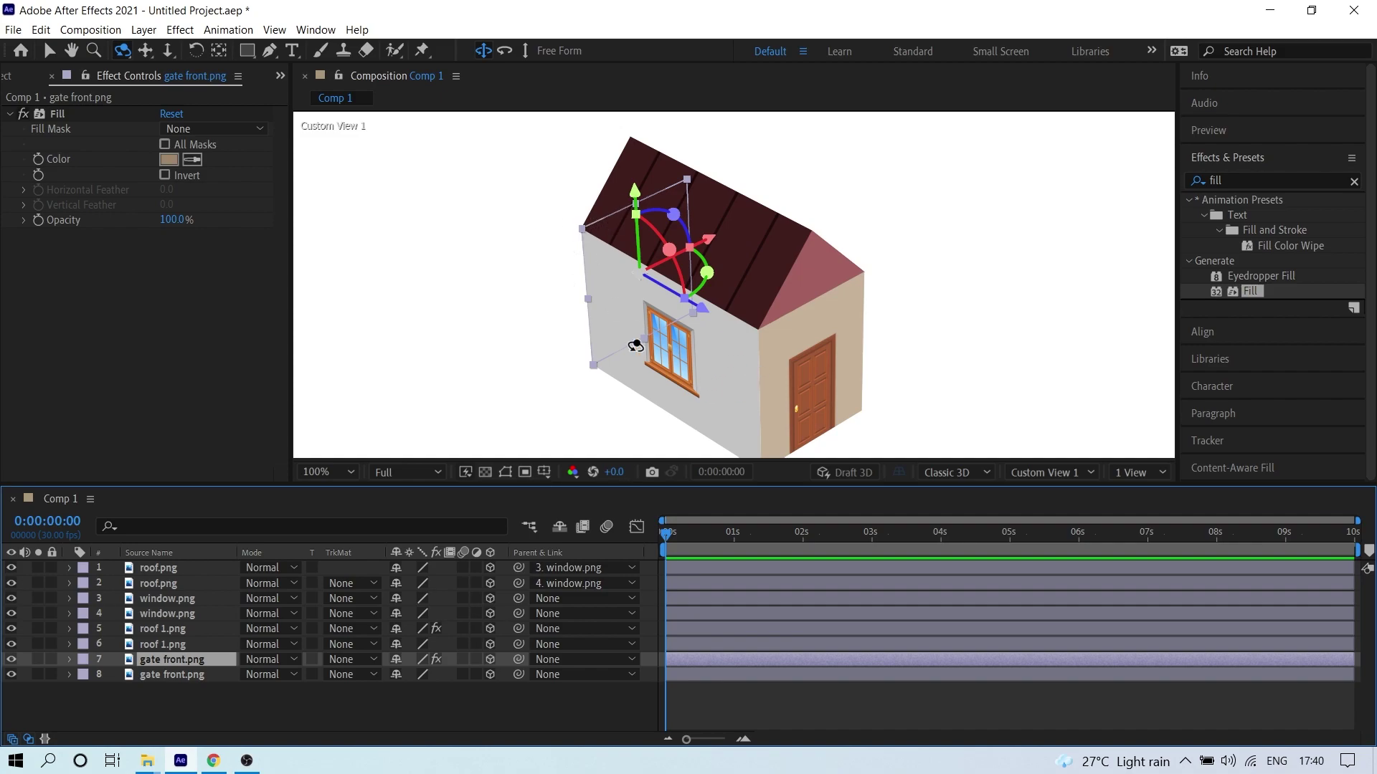
click(1140, 473)
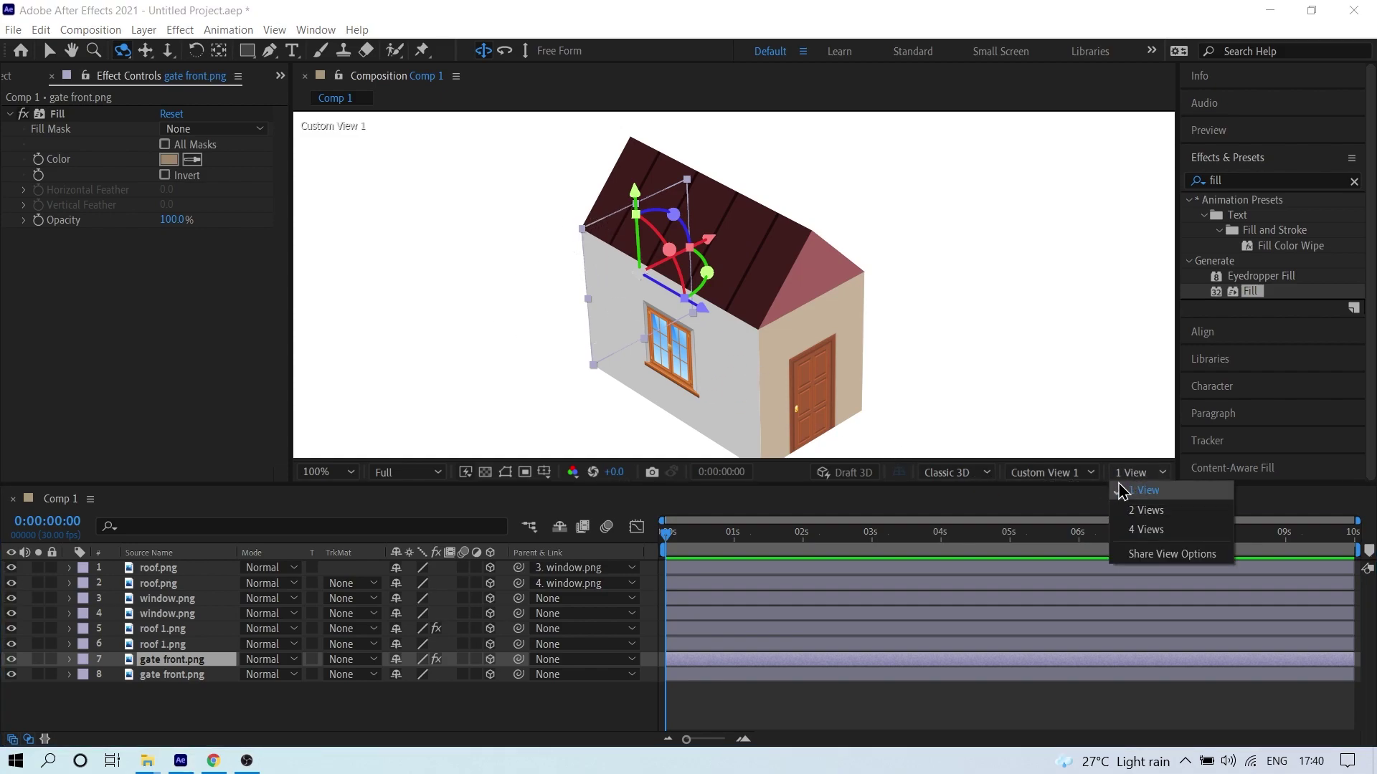
click(1064, 473)
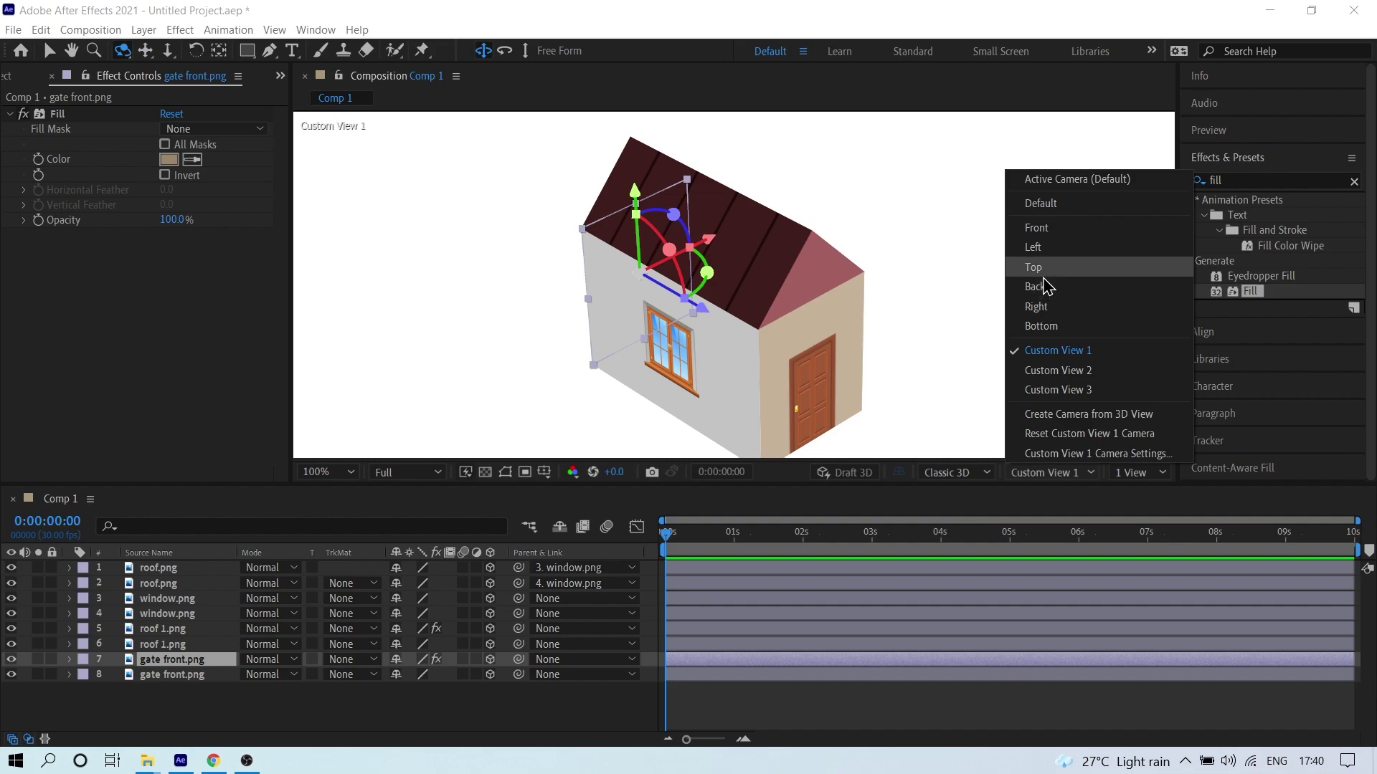
click(1043, 327)
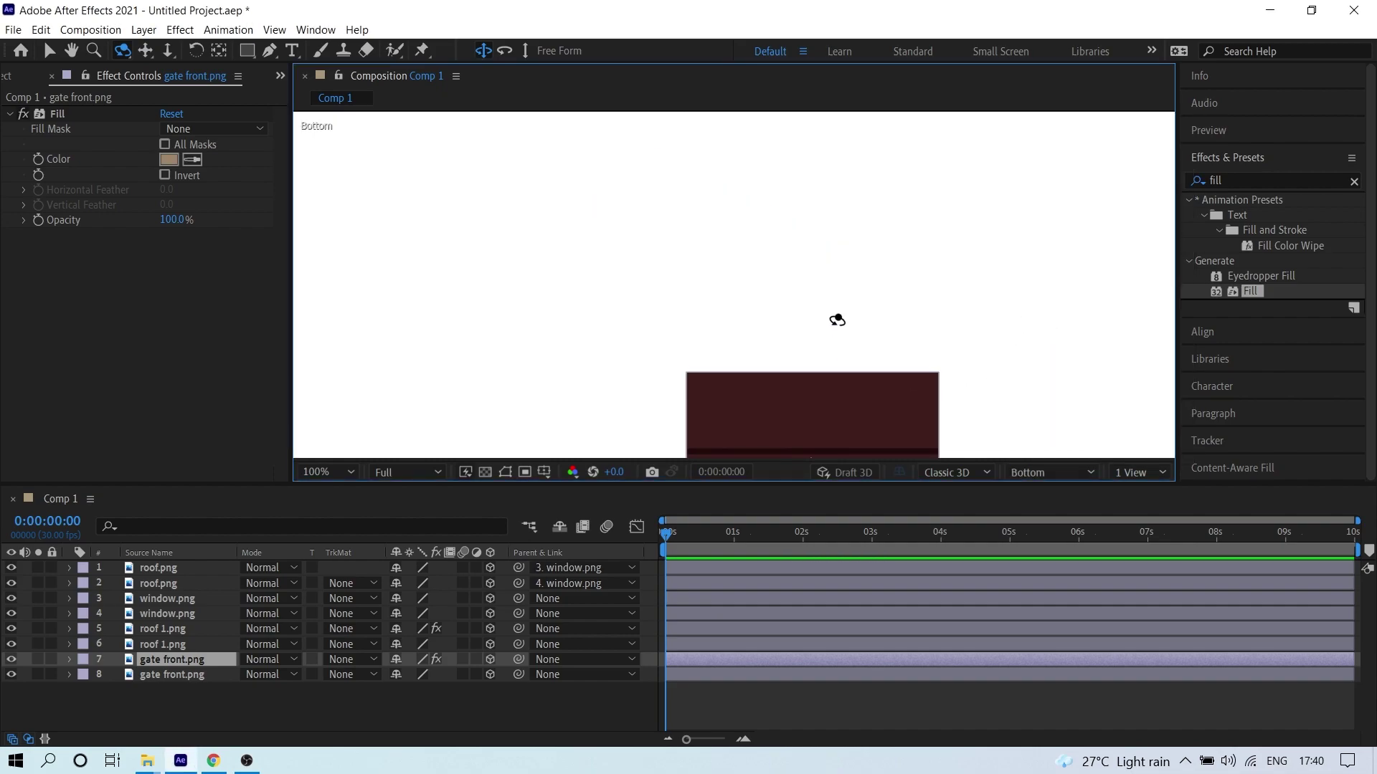
key(comma)
key(comma)
key(h)
drag(805, 372, 805, 251)
key(c)
- Duplicate the row 7 gate front.png rear wall layer, working in the Back view
click(1005, 478)
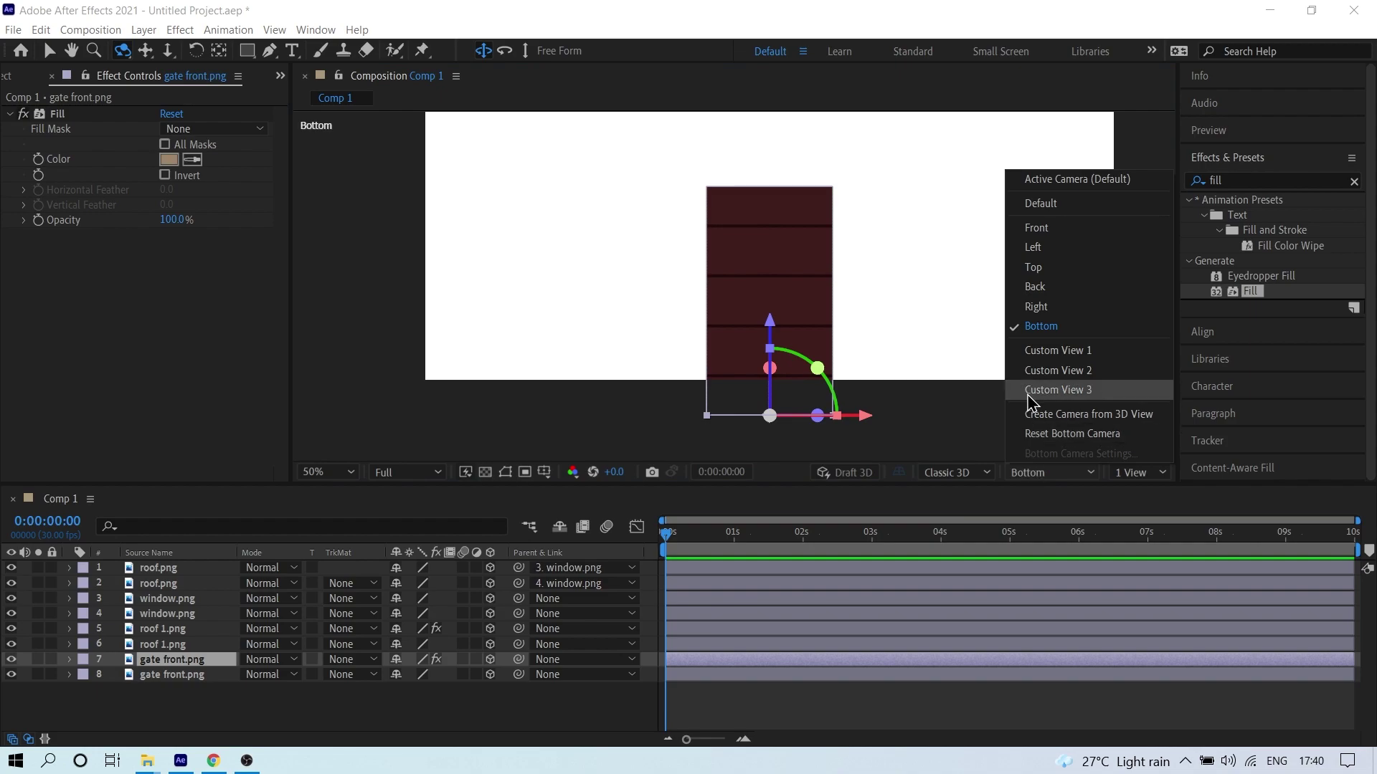
click(1045, 287)
key(h)
drag(783, 215, 769, 265)
key(c)
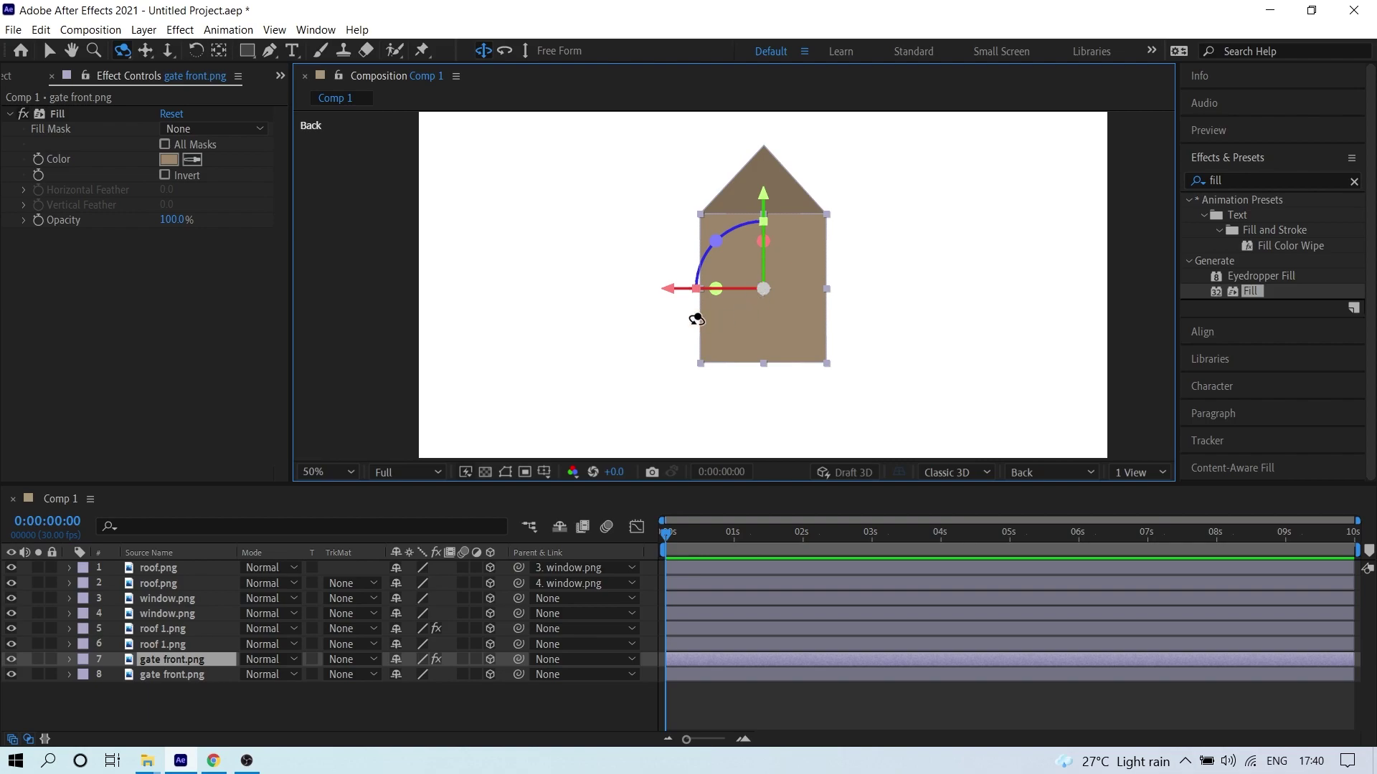
click(158, 674)
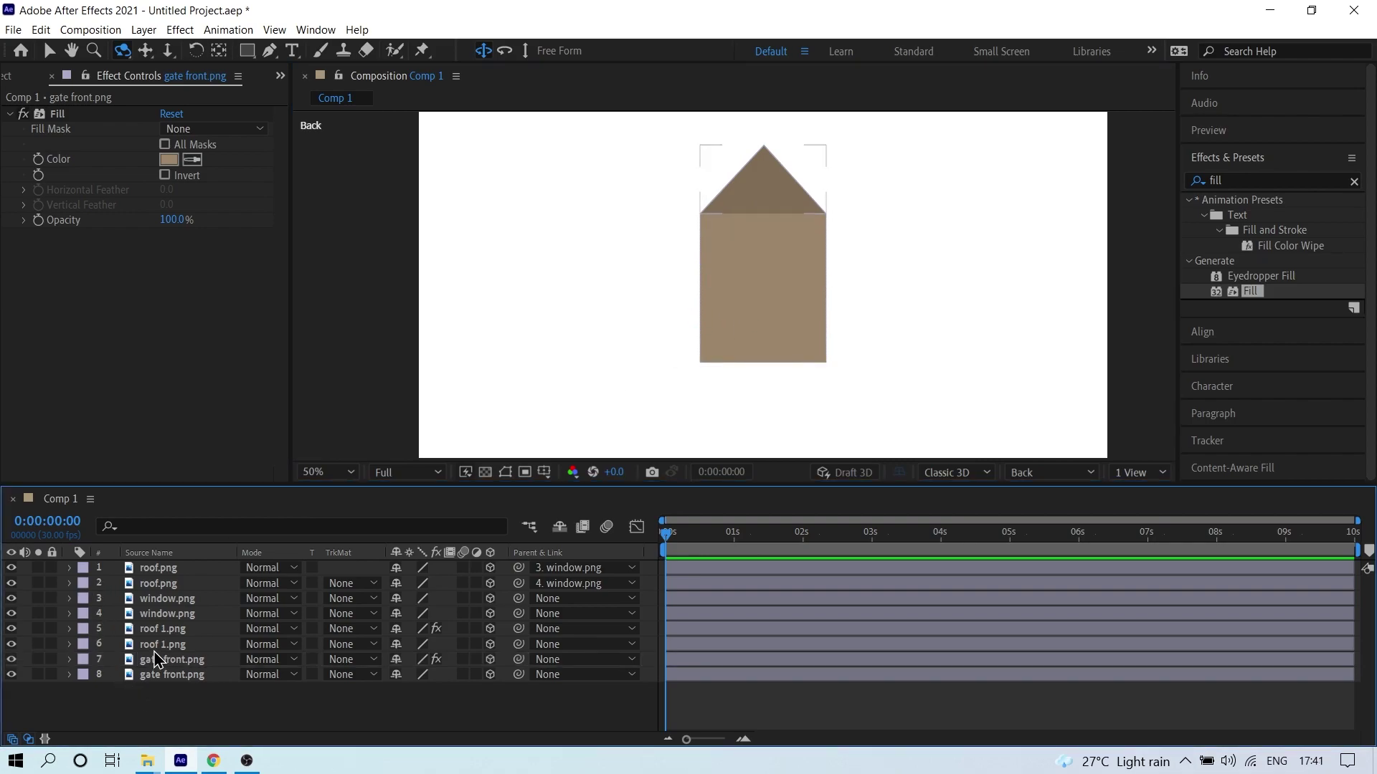
click(164, 660)
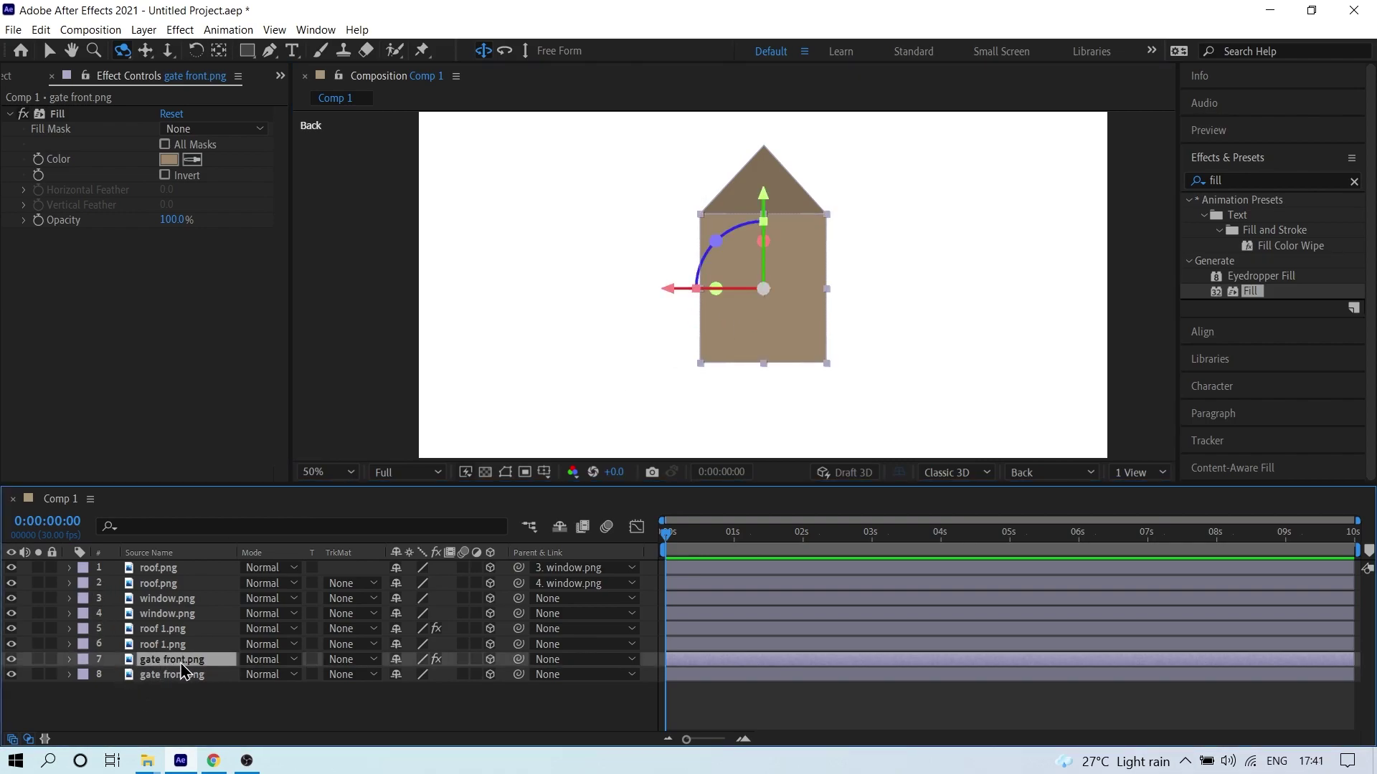
key(ctrl+d)
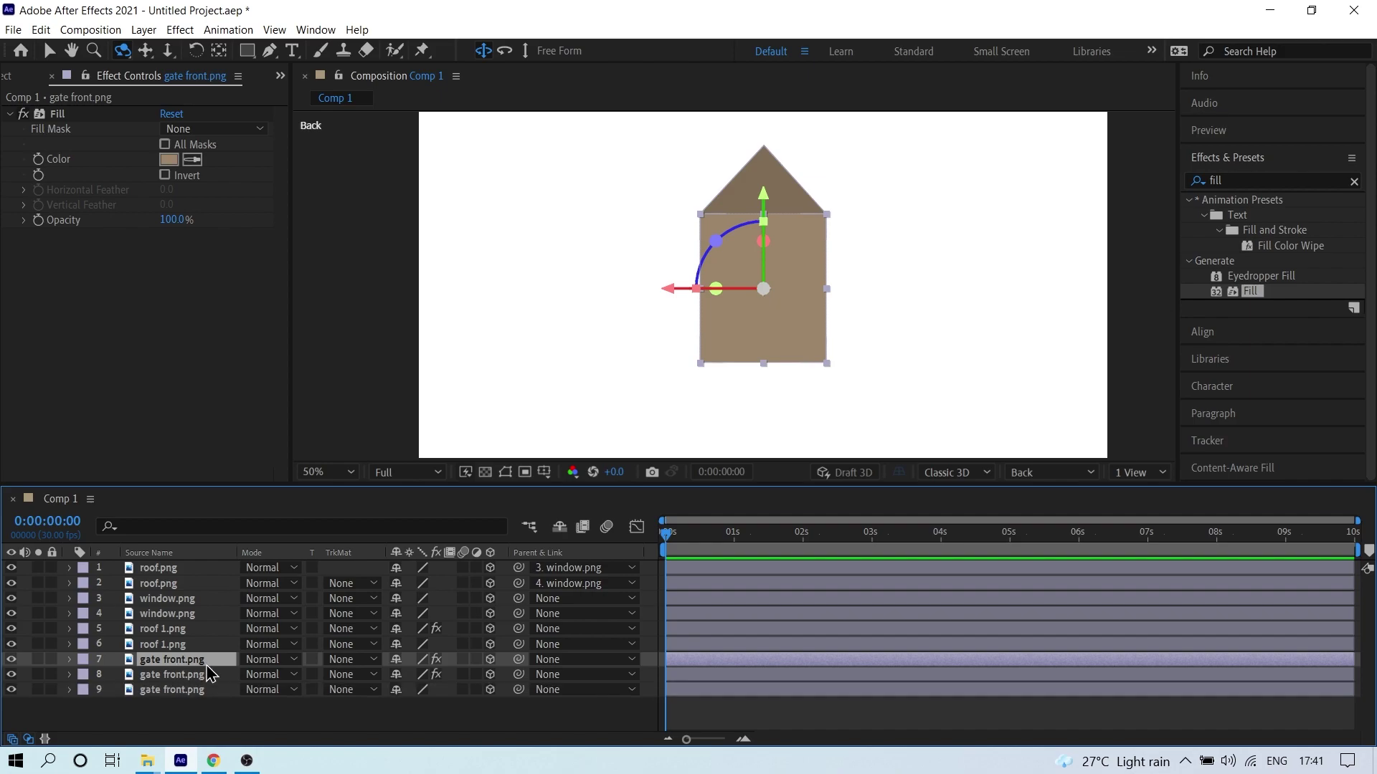
- Move the duplicated wall's anchor point to the middle of its lower edge with 3D temporarily off, and make the layer 3D again
click(491, 662)
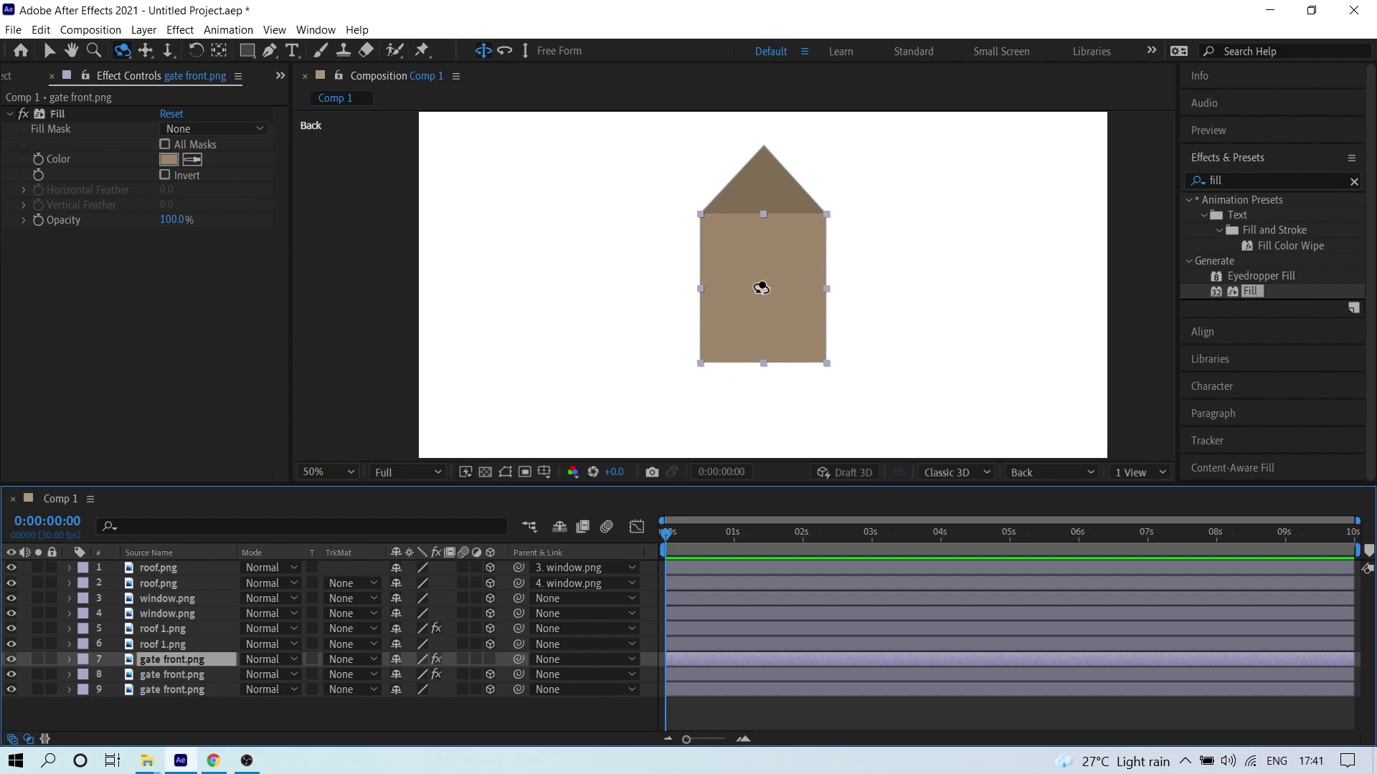
key(slash)
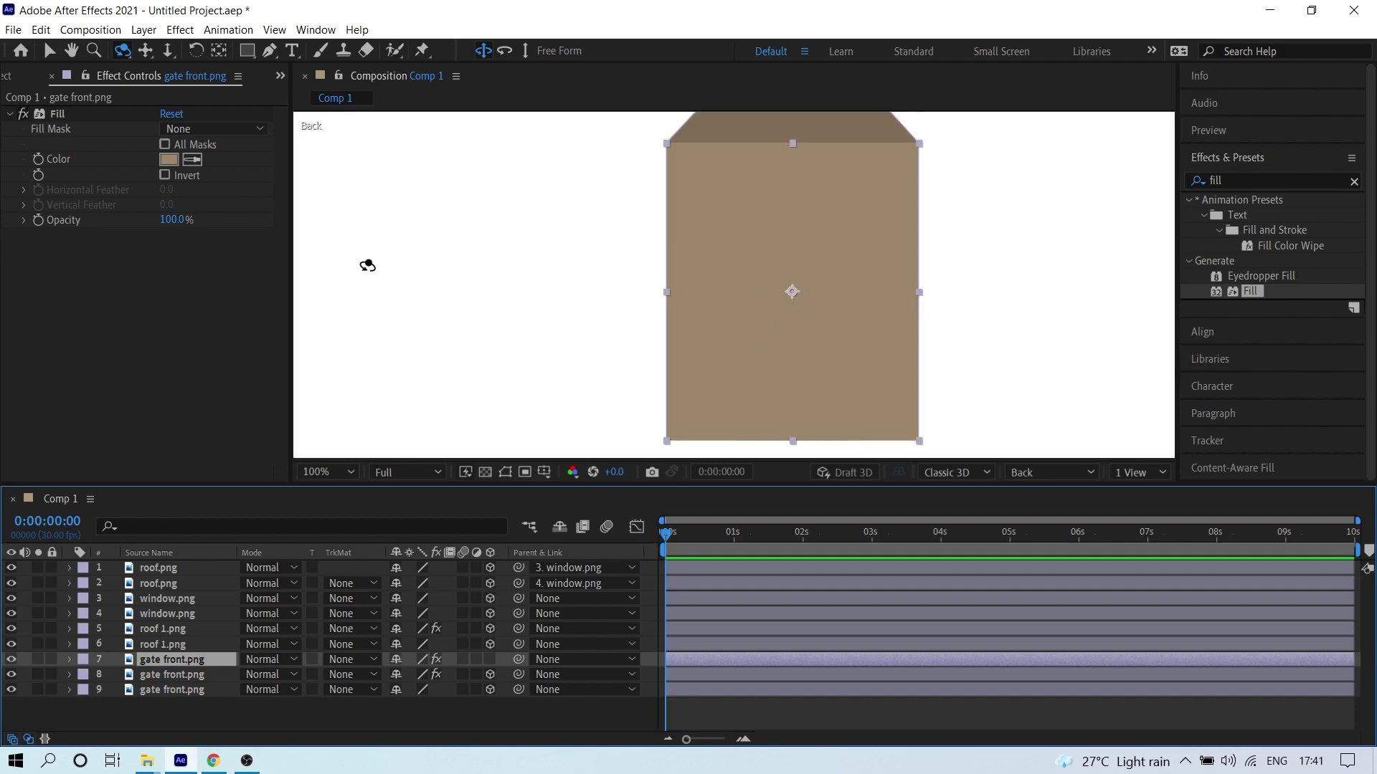
key(h)
drag(809, 337, 750, 347)
key(y)
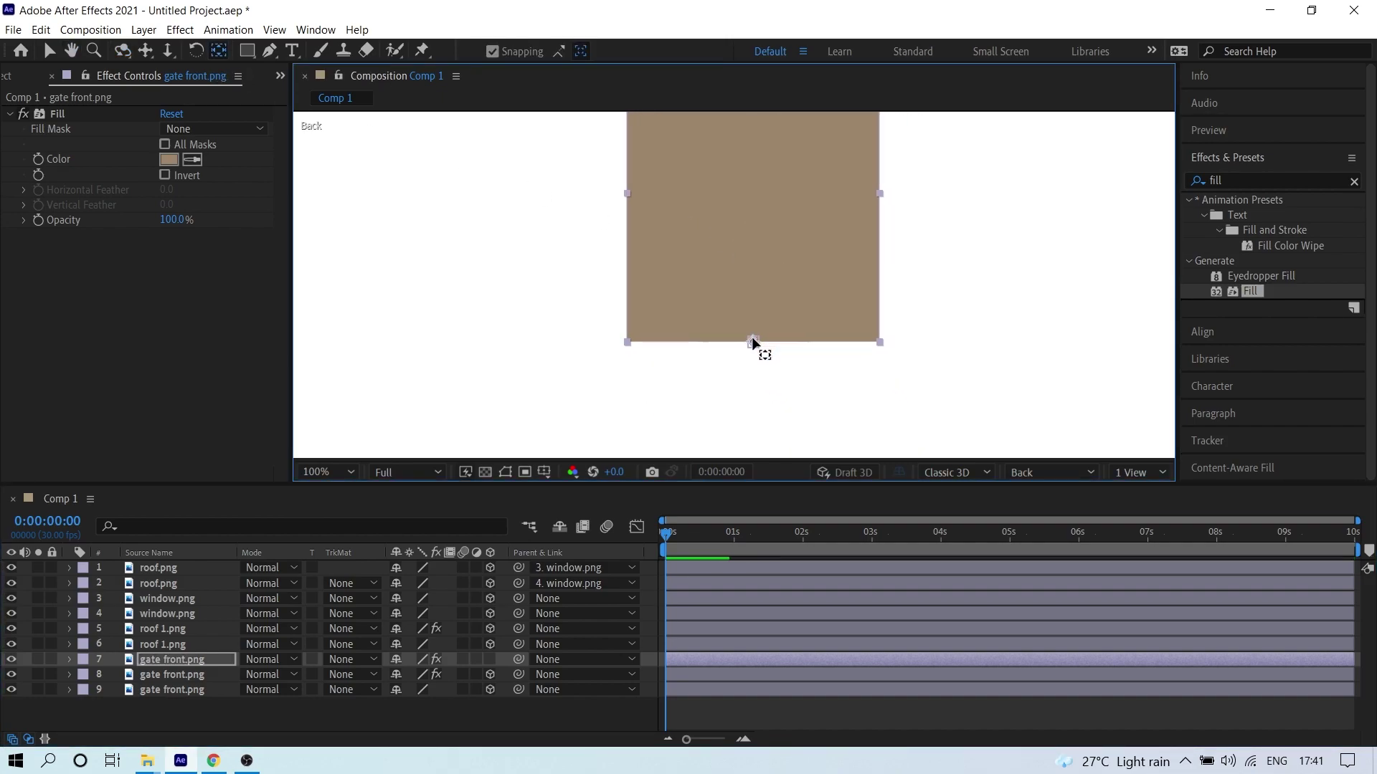
click(490, 660)
- Switch to the Bottom view and reveal the rotation properties of the row 7 gate front.png duplicate
click(1140, 473)
click(1039, 473)
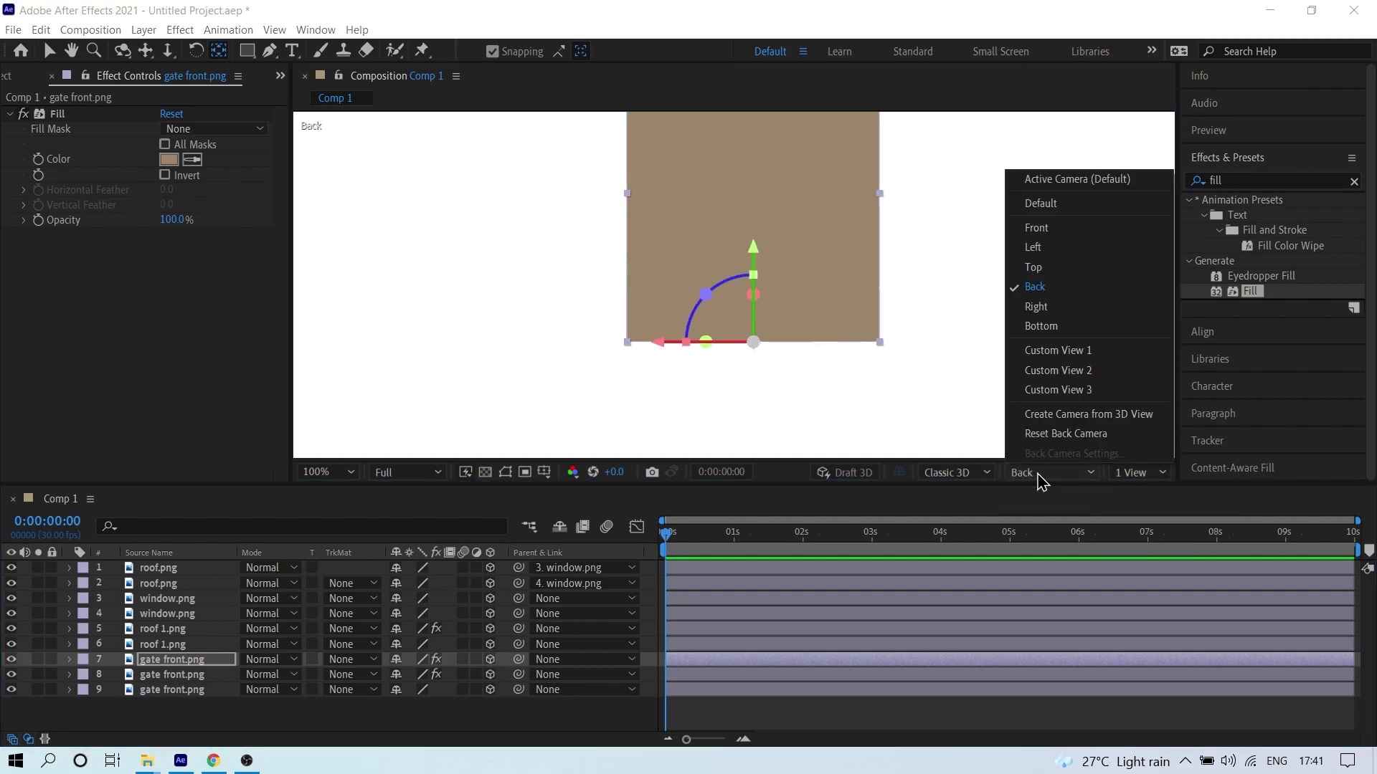
click(1039, 326)
key(comma)
key(comma)
key(comma)
key(comma)
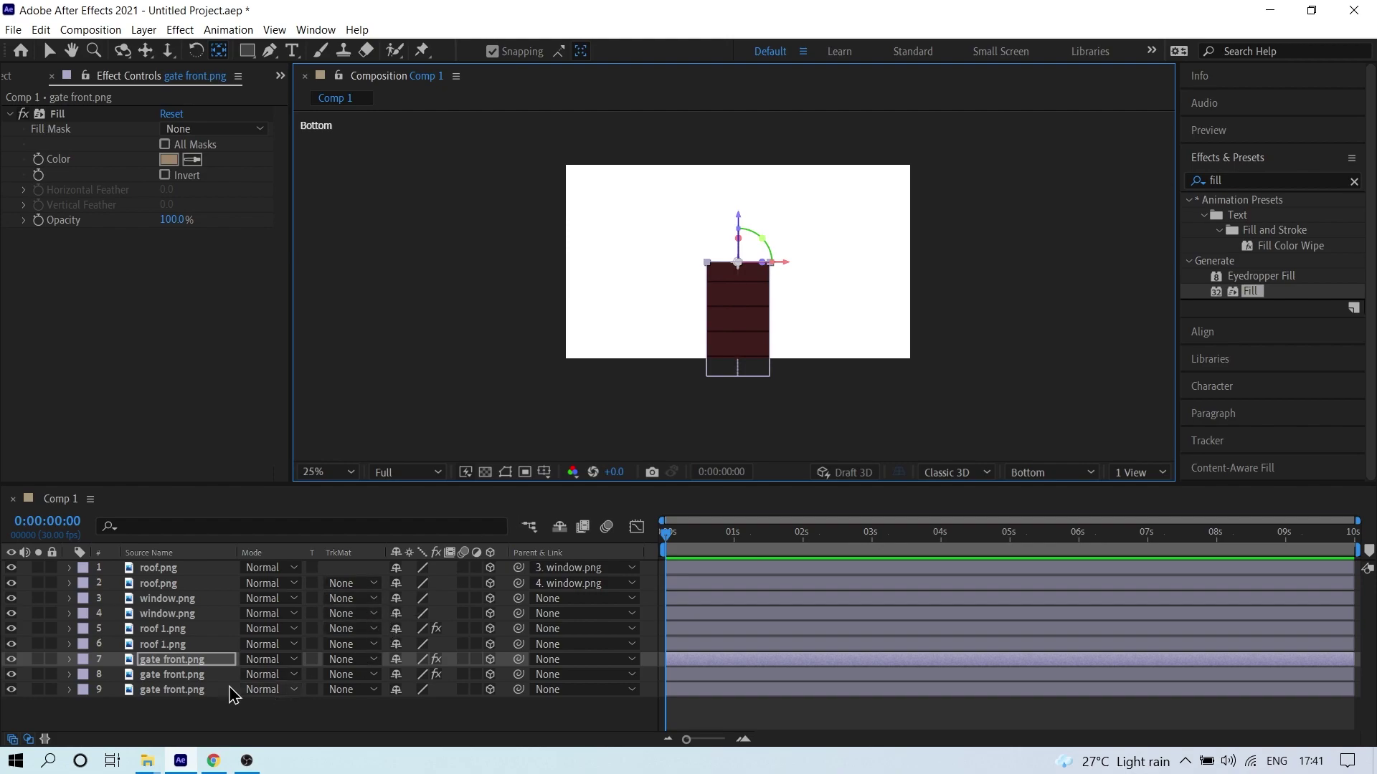
key(r)
key(period)
key(period)
key(period)
key(period)
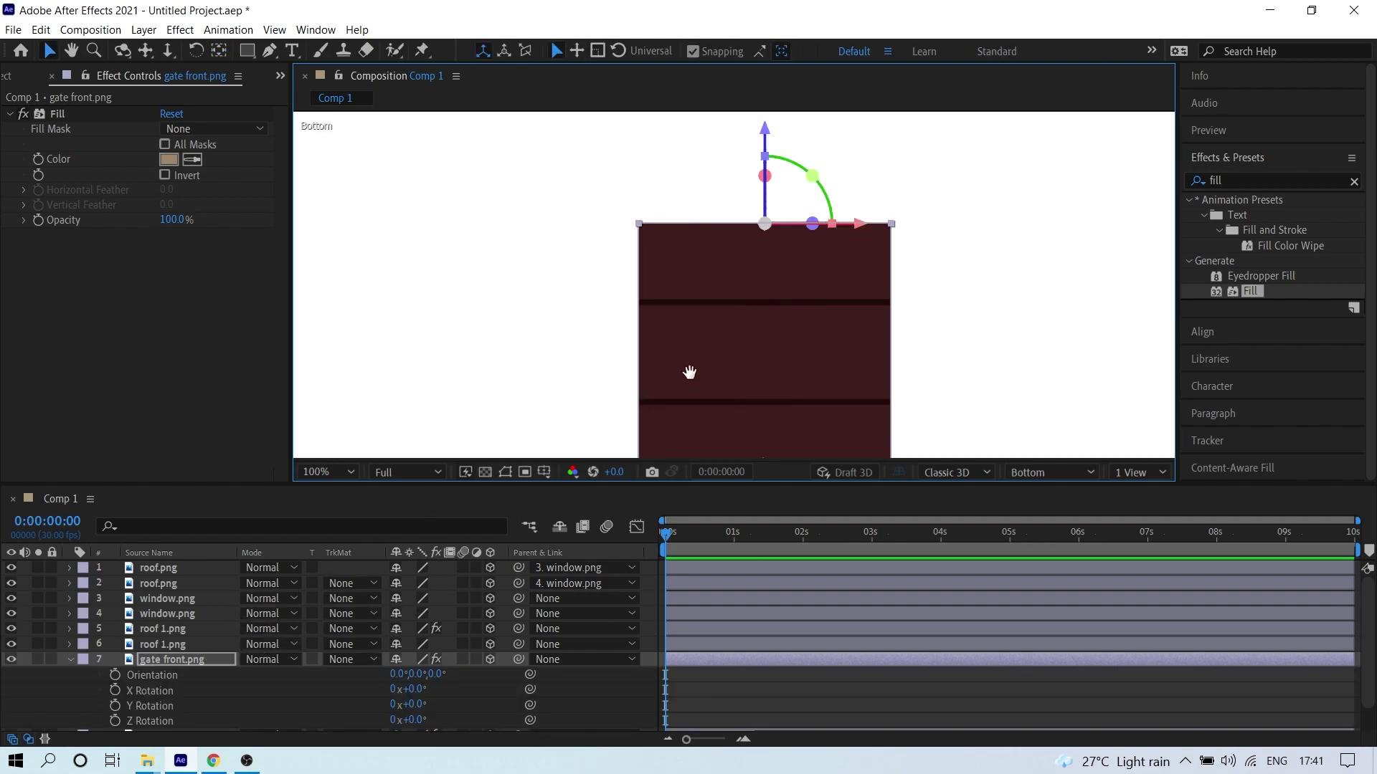
- Set the row 7 gate front.png duplicate's X Rotation to -90° so it lies flat as the hut's floor
scroll(717, 287, down, 3)
click(165, 693)
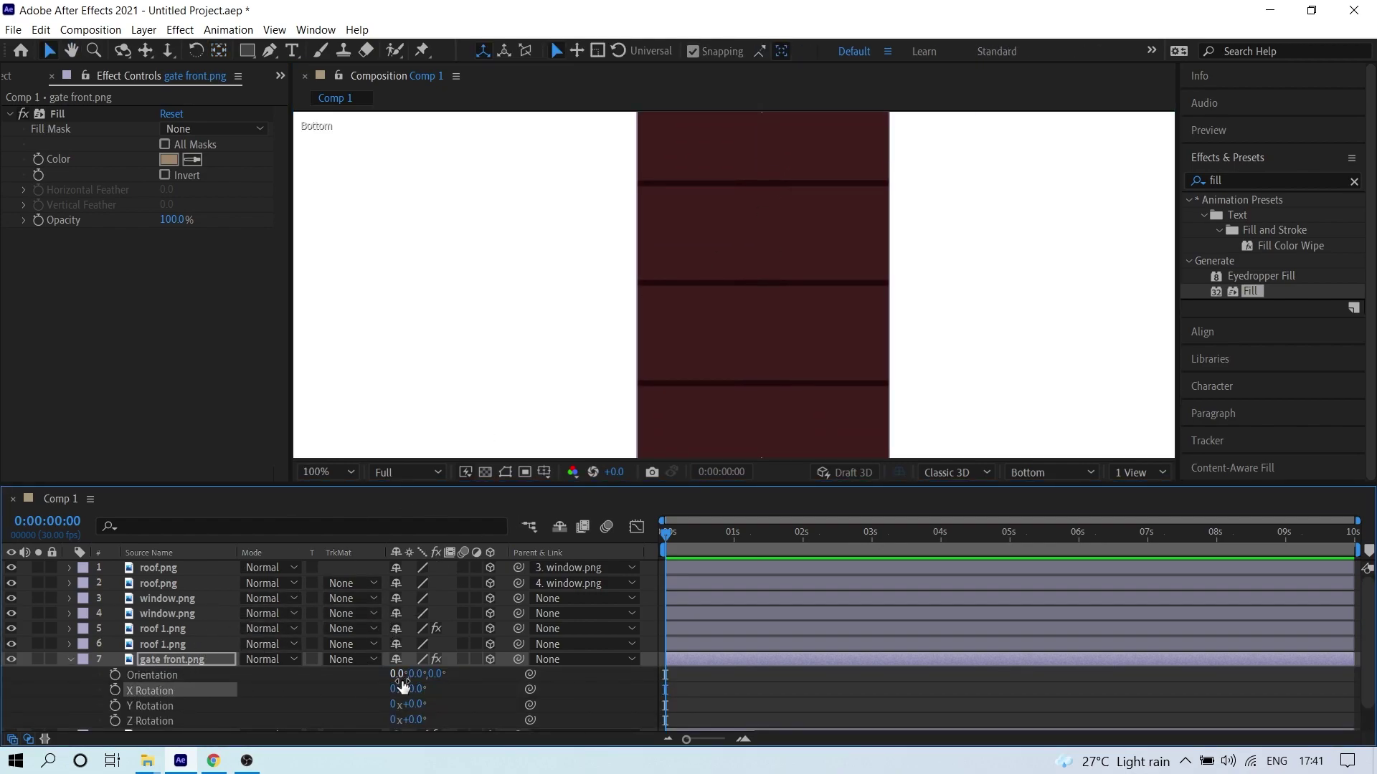
drag(414, 686, 628, 642)
scroll(780, 329, down, 2)
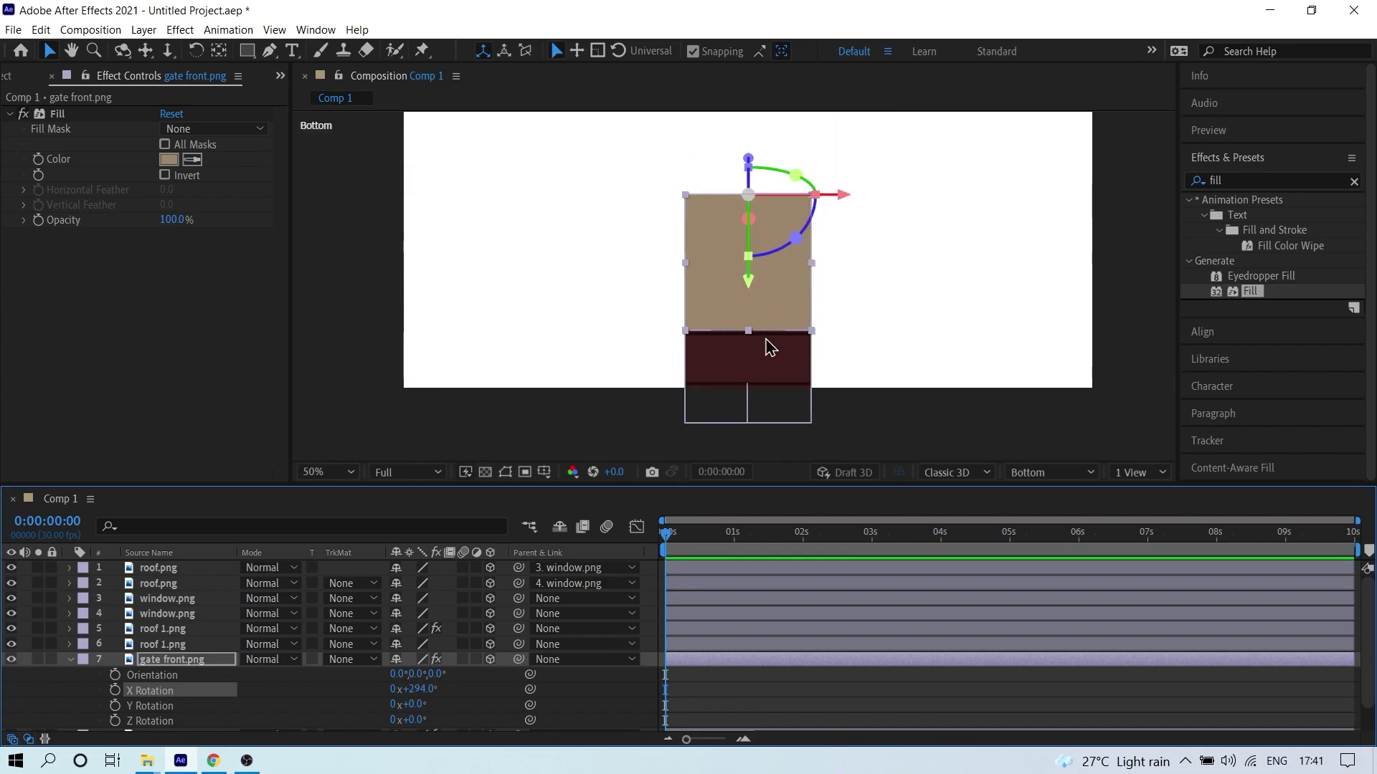
drag(419, 689, 463, 683)
click(414, 689)
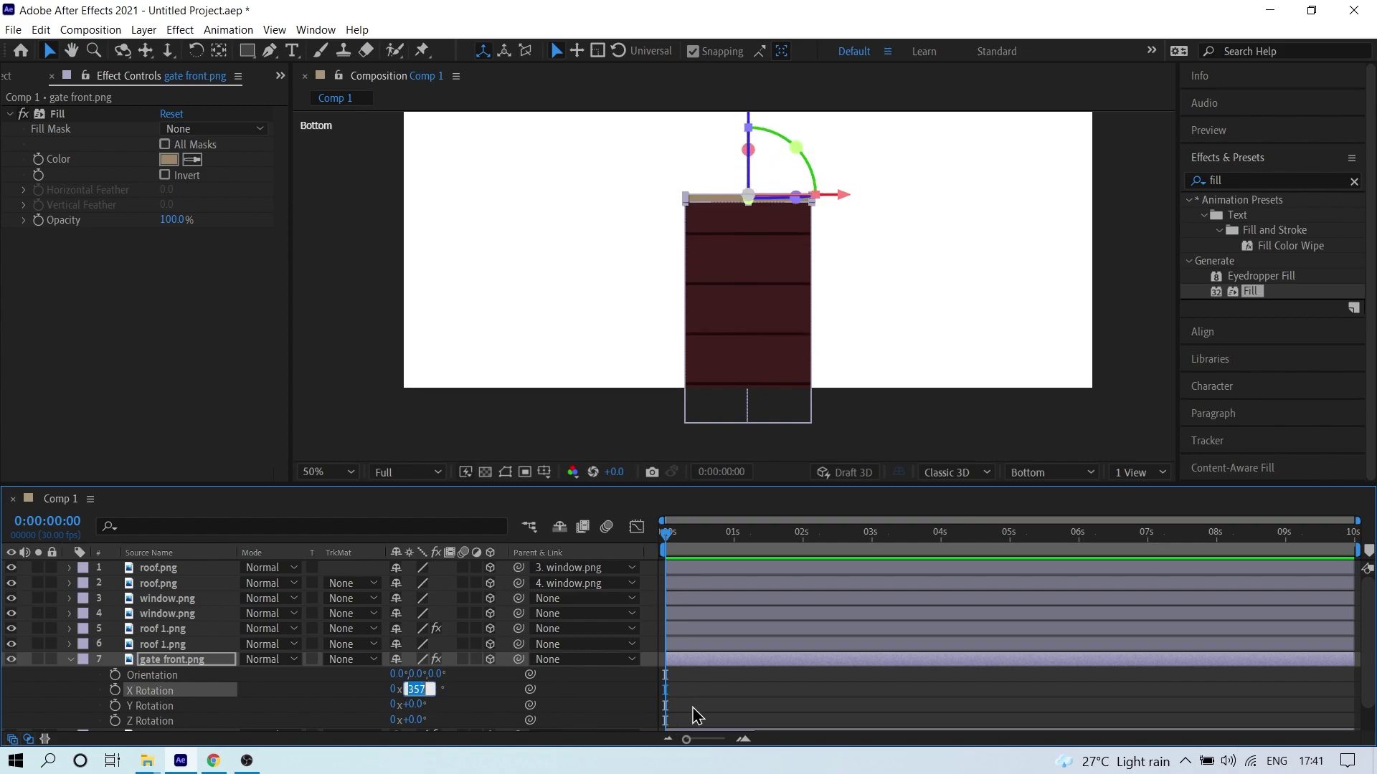
text(-90)
key(Return)
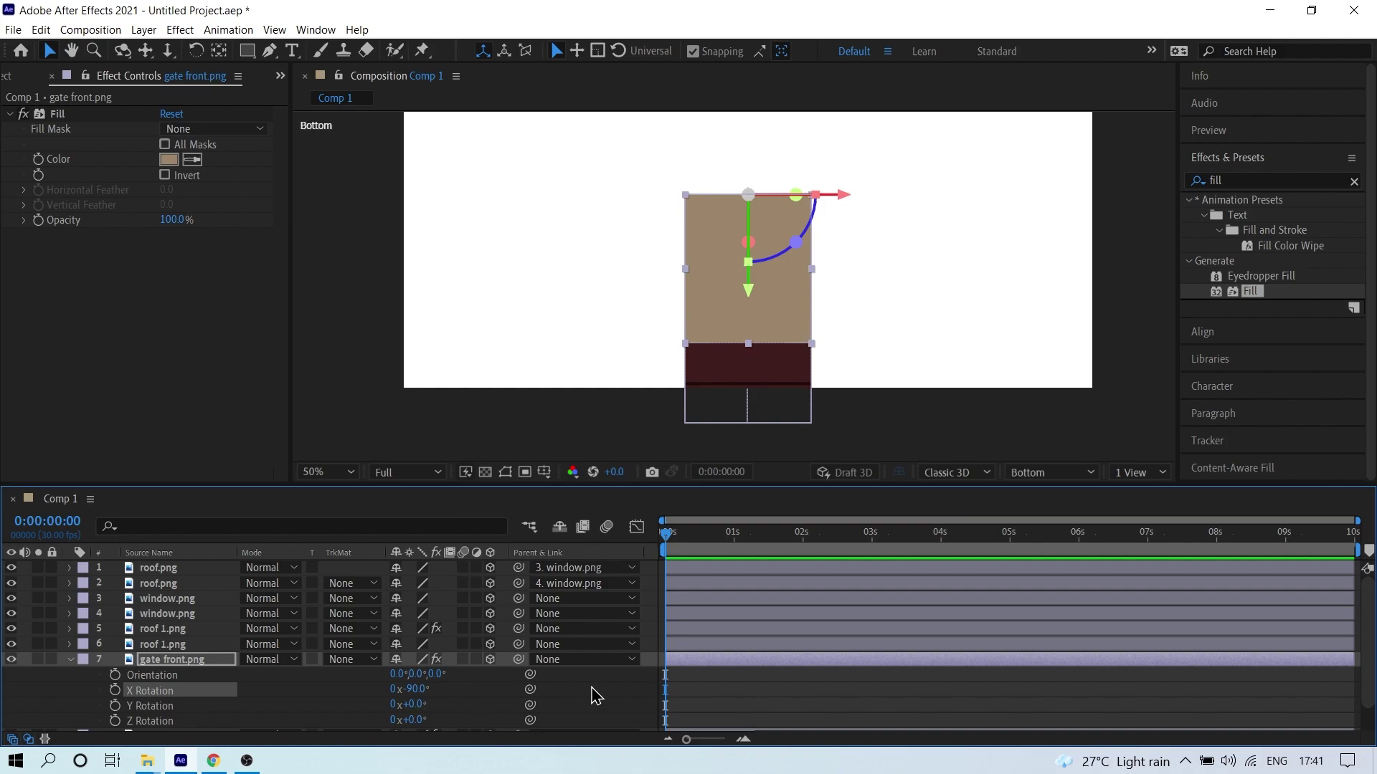
- Show the composition in four views with the floor panel selected, and frame its edge along the side wall in the Right view
click(179, 661)
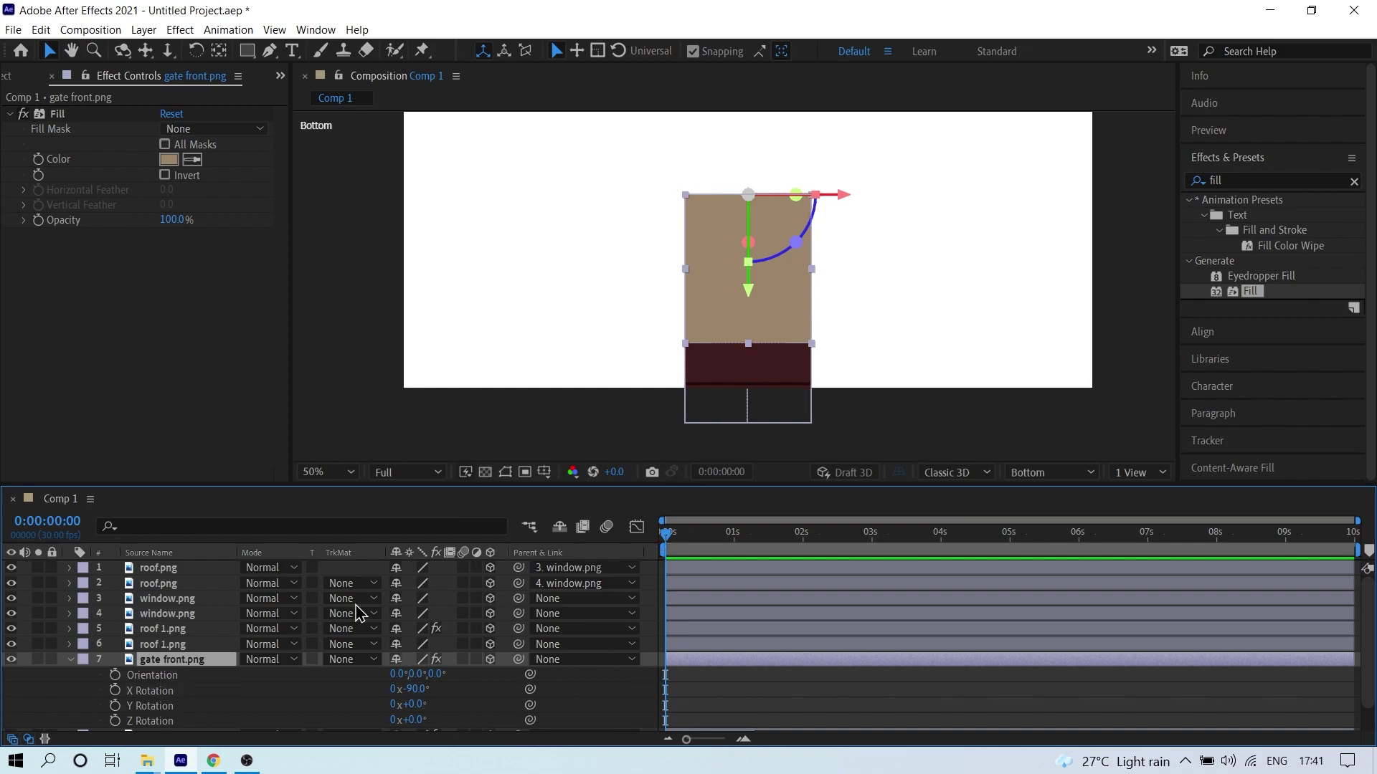
click(1139, 473)
click(1147, 536)
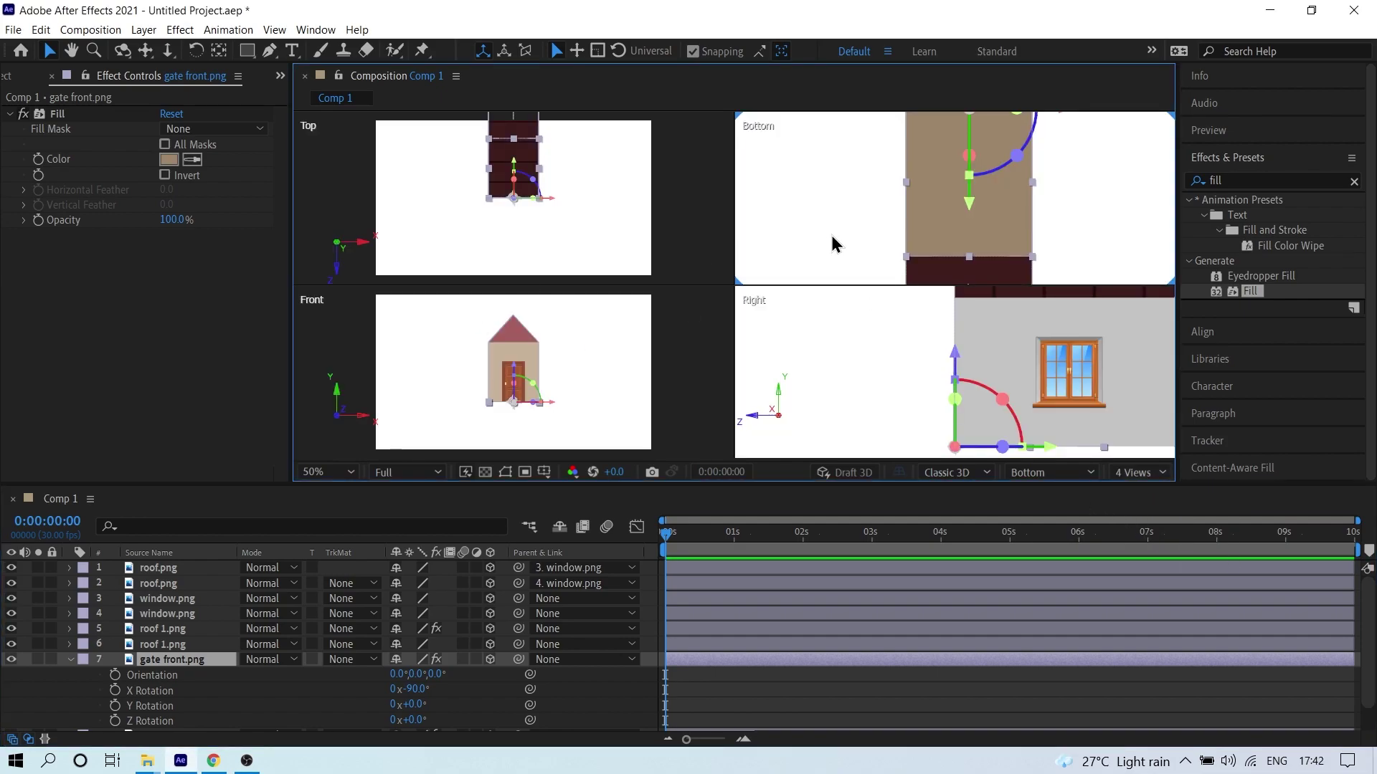
key(h)
drag(1105, 416, 922, 391)
key(v)
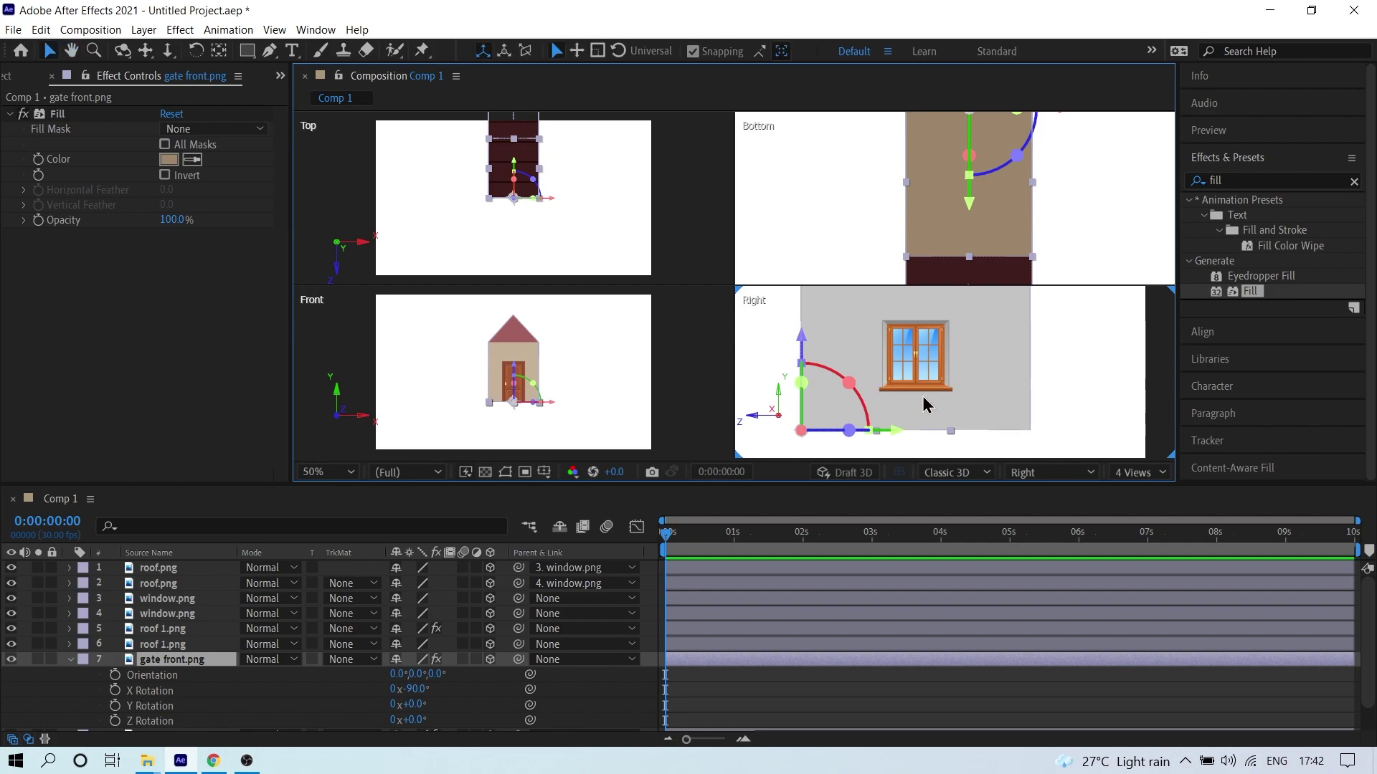
scroll(877, 375, up, 2)
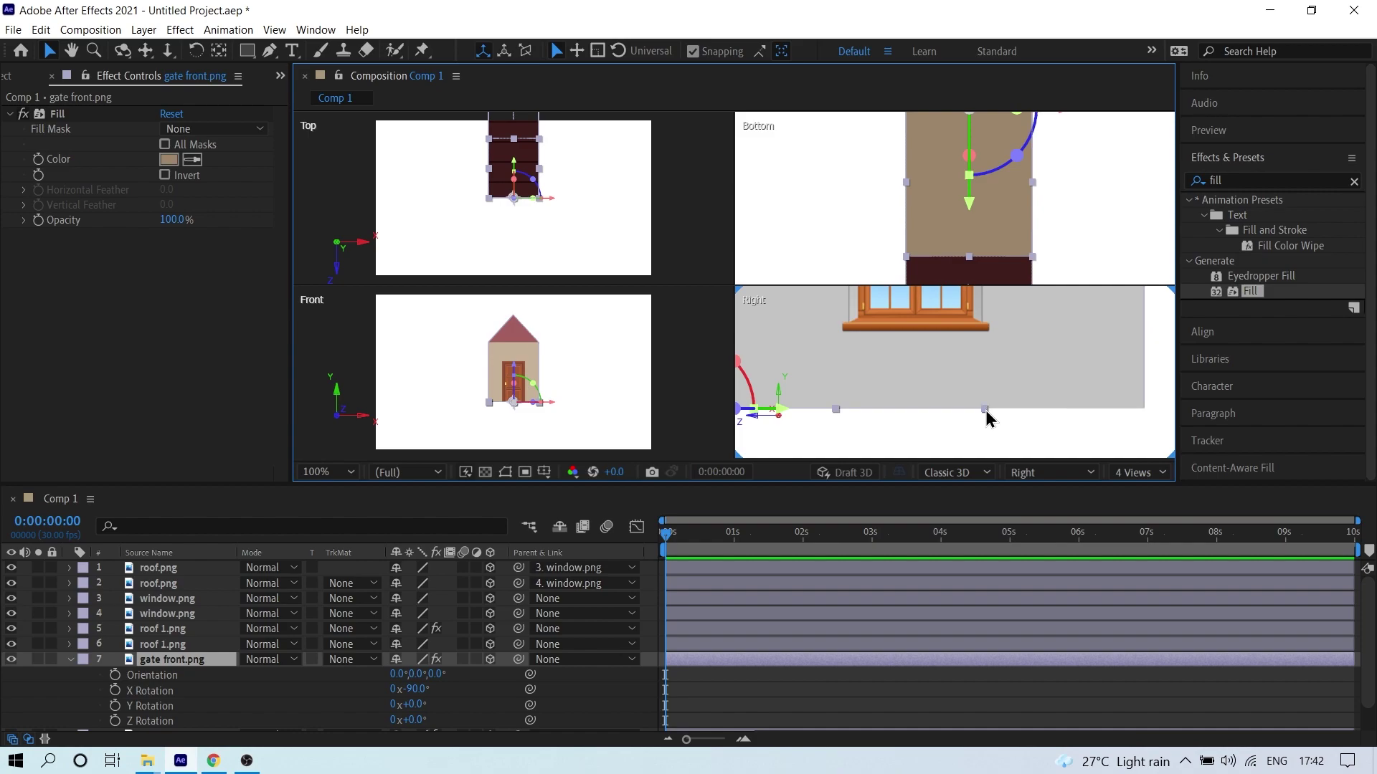
scroll(165, 677, up, 1)
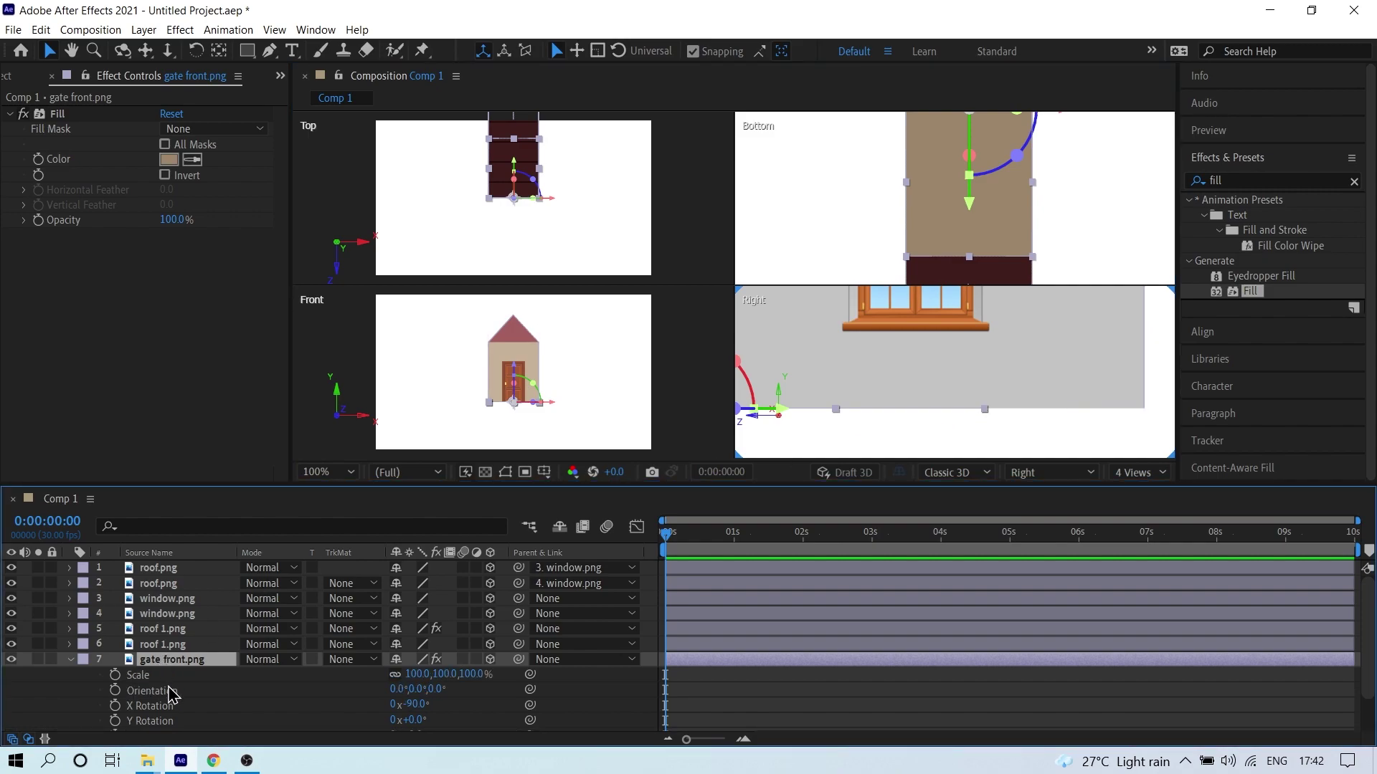
- Unlink the floor layer's Scale proportions and stretch its Y scale to 152% toward the far end of the side wall
click(394, 676)
drag(443, 674, 486, 670)
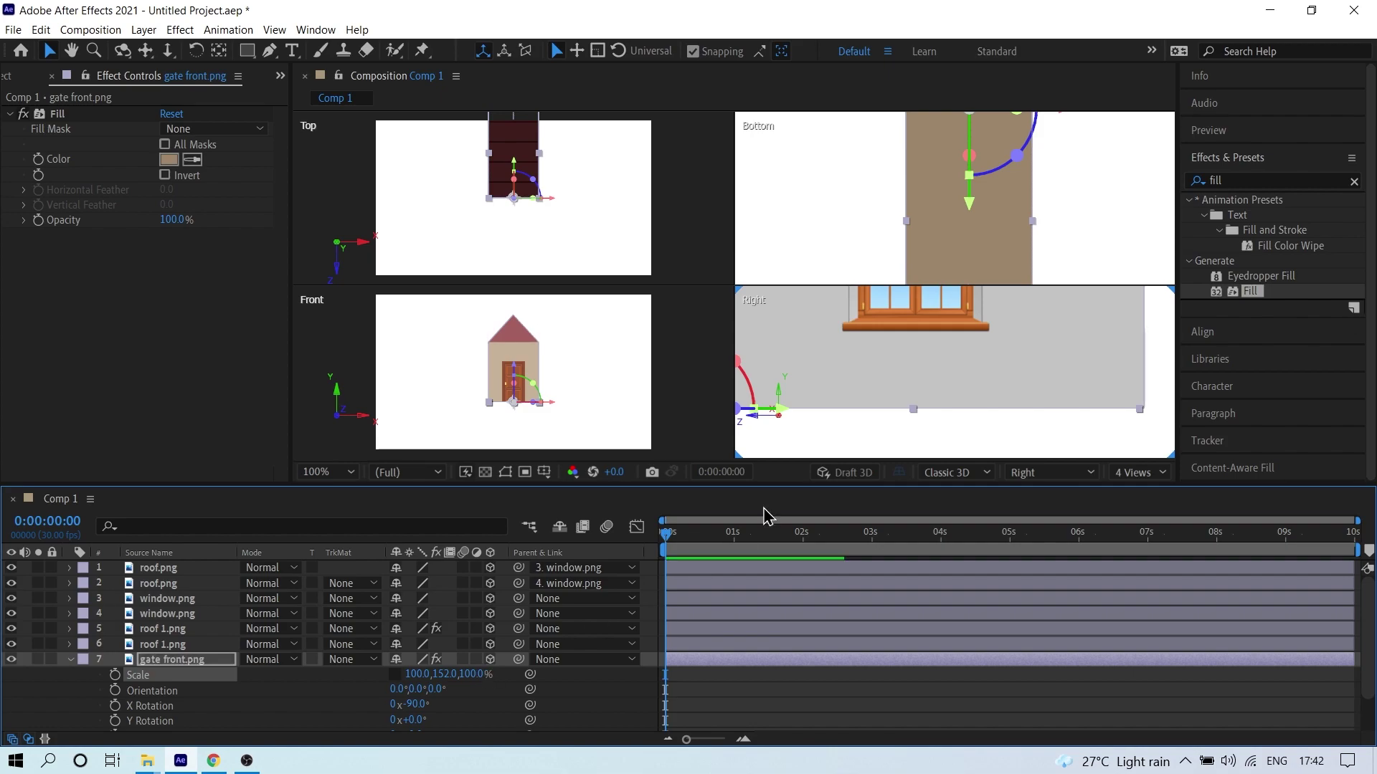
scroll(1082, 407, up, 1)
key(h)
key(v)
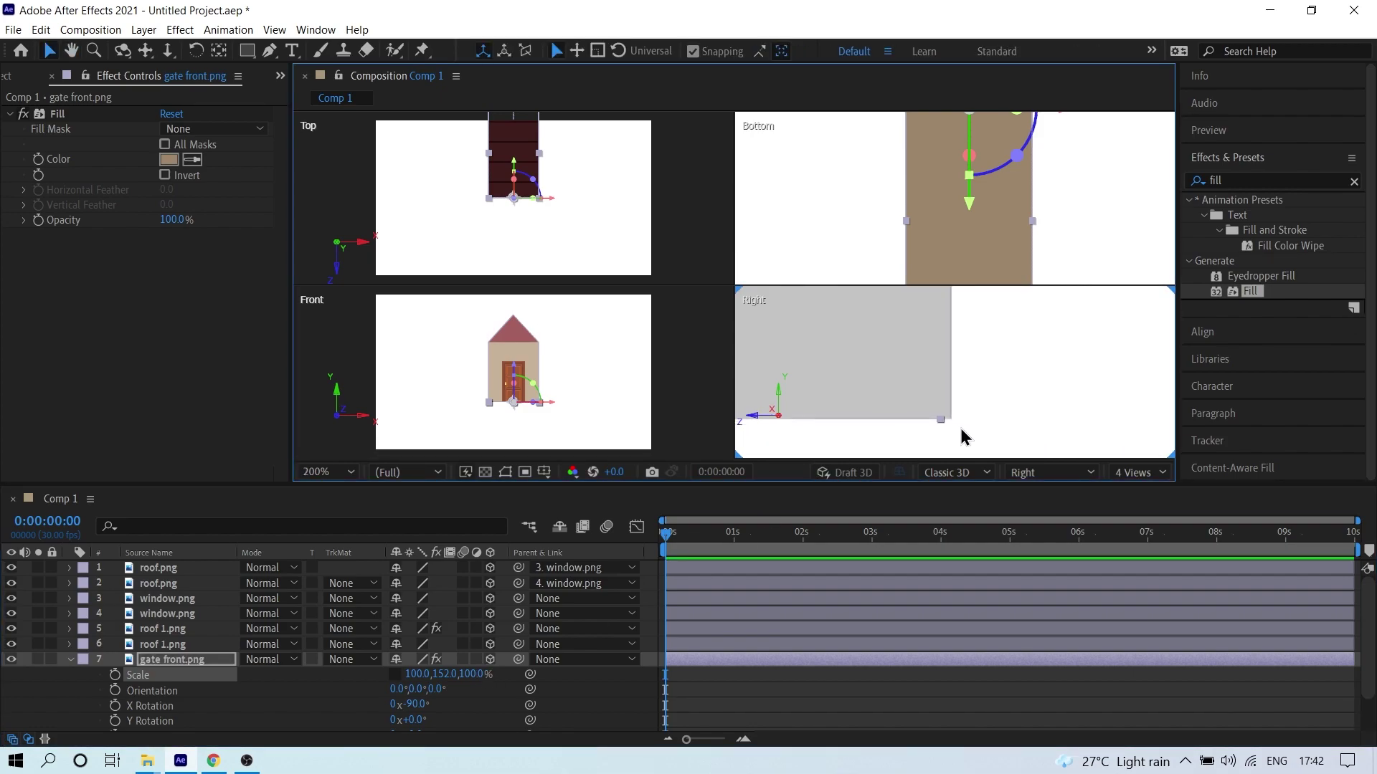
scroll(946, 347, up, 1)
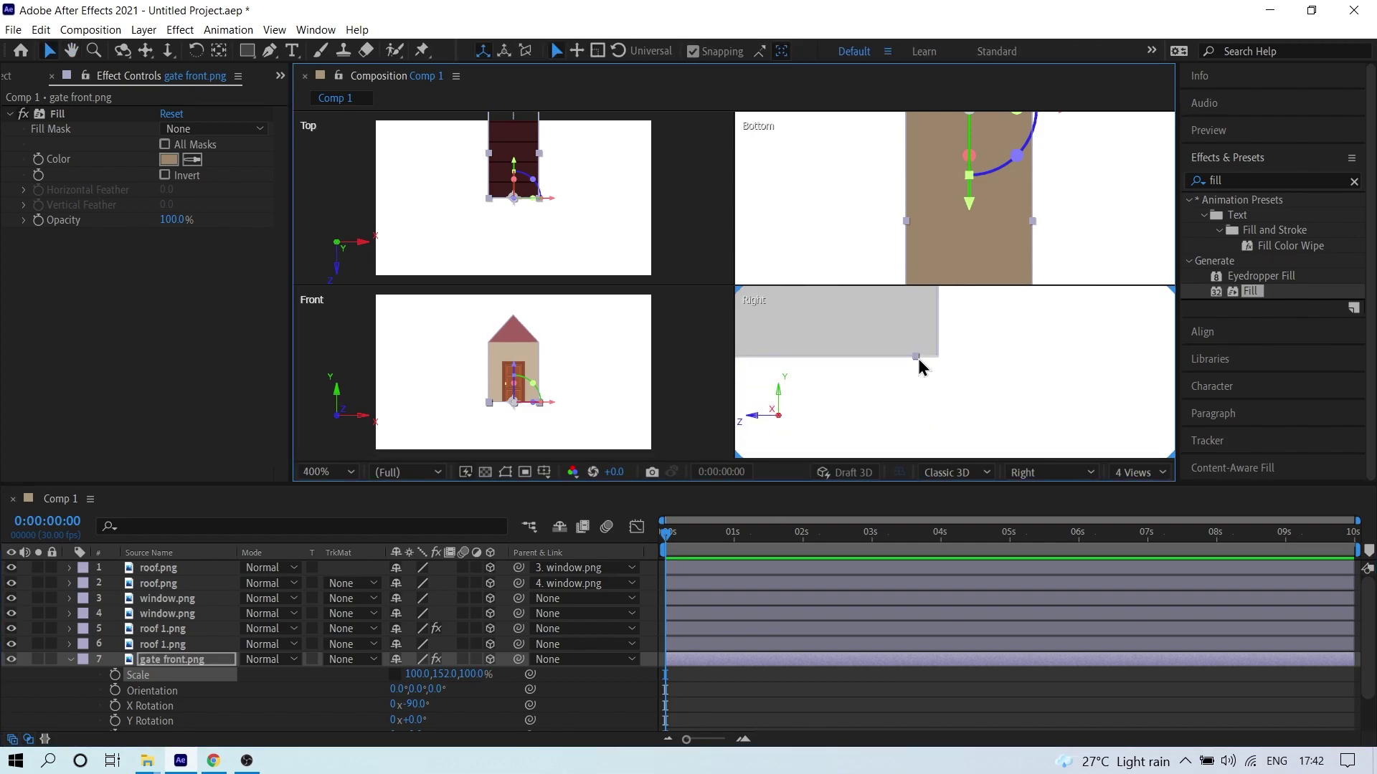
- Set the floor layer's Y scale to 154% and check its corner against the side wall's lower edge in the Right view
click(445, 675)
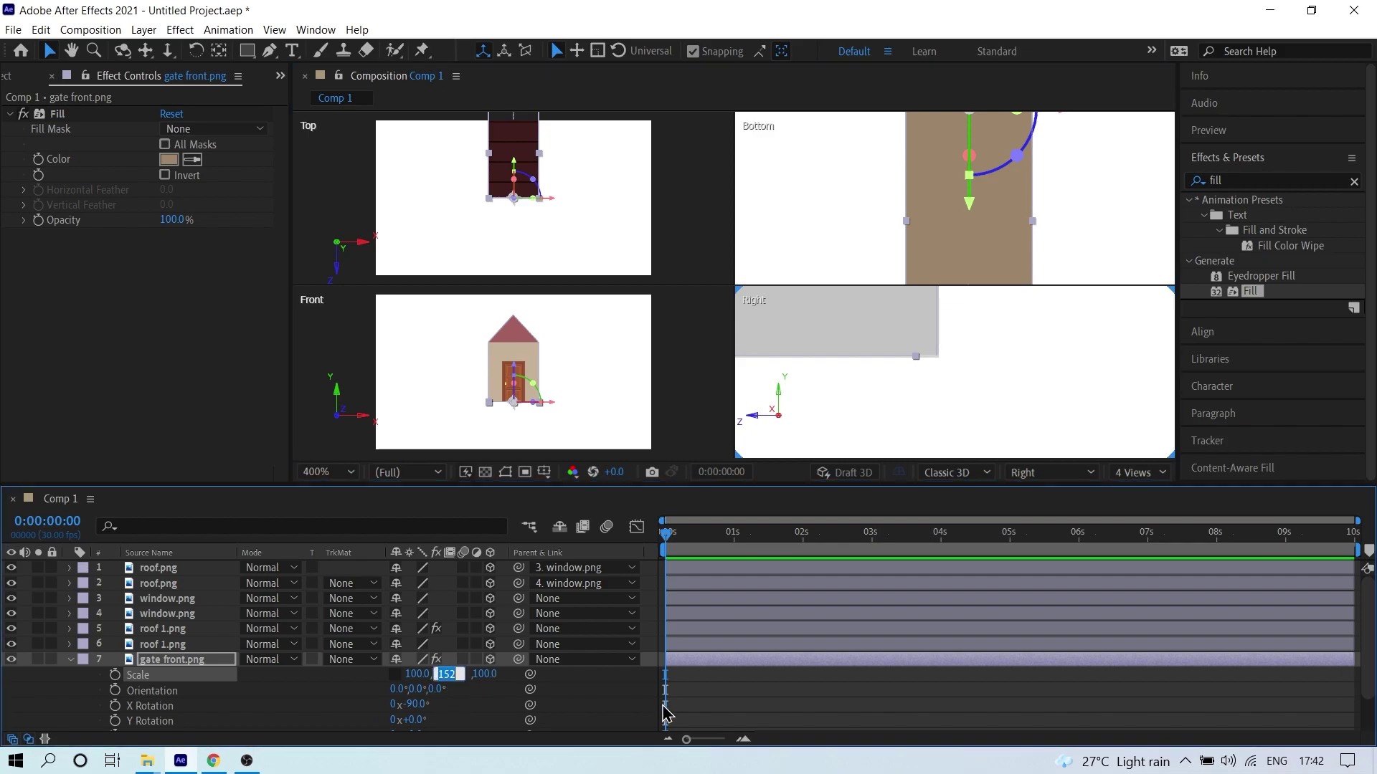
text(1)
key(Return)
click(453, 674)
key(Return)
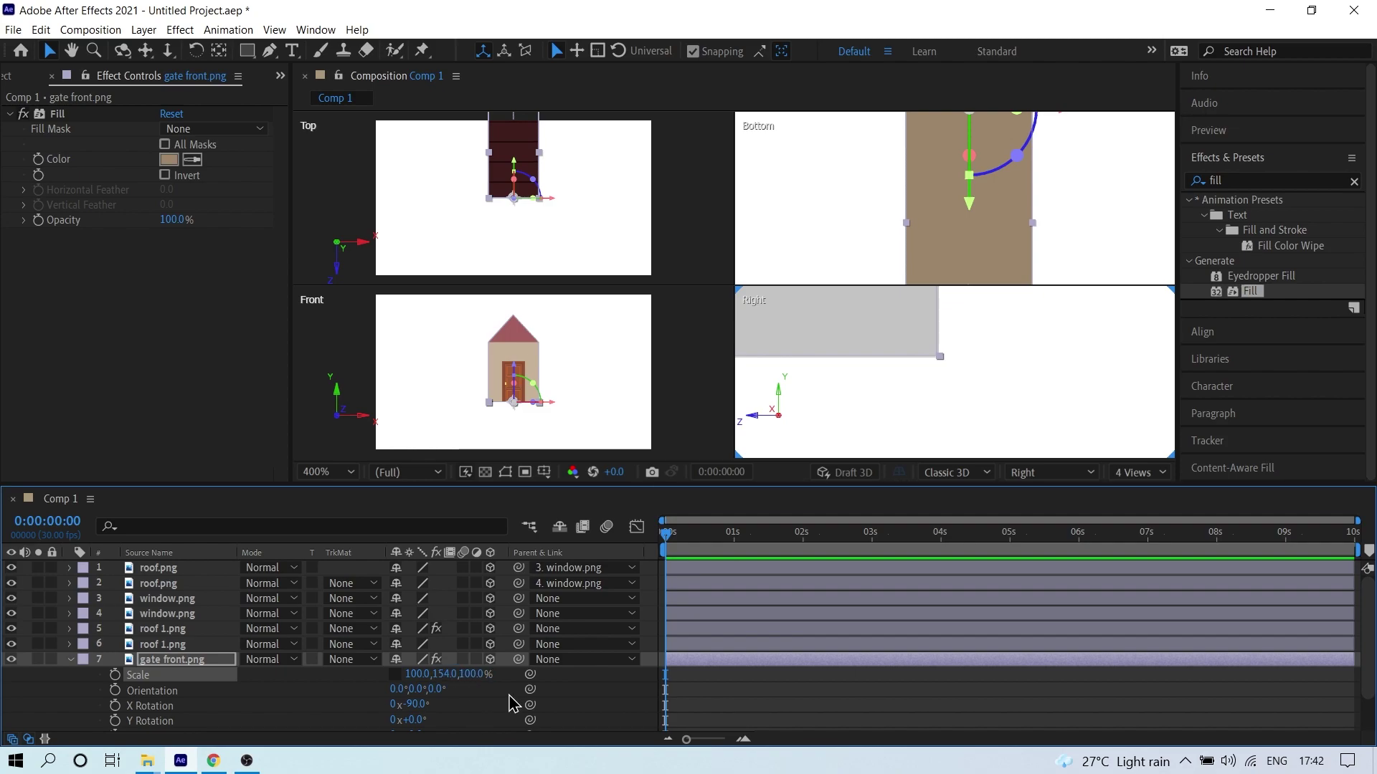
scroll(972, 366, up, 1)
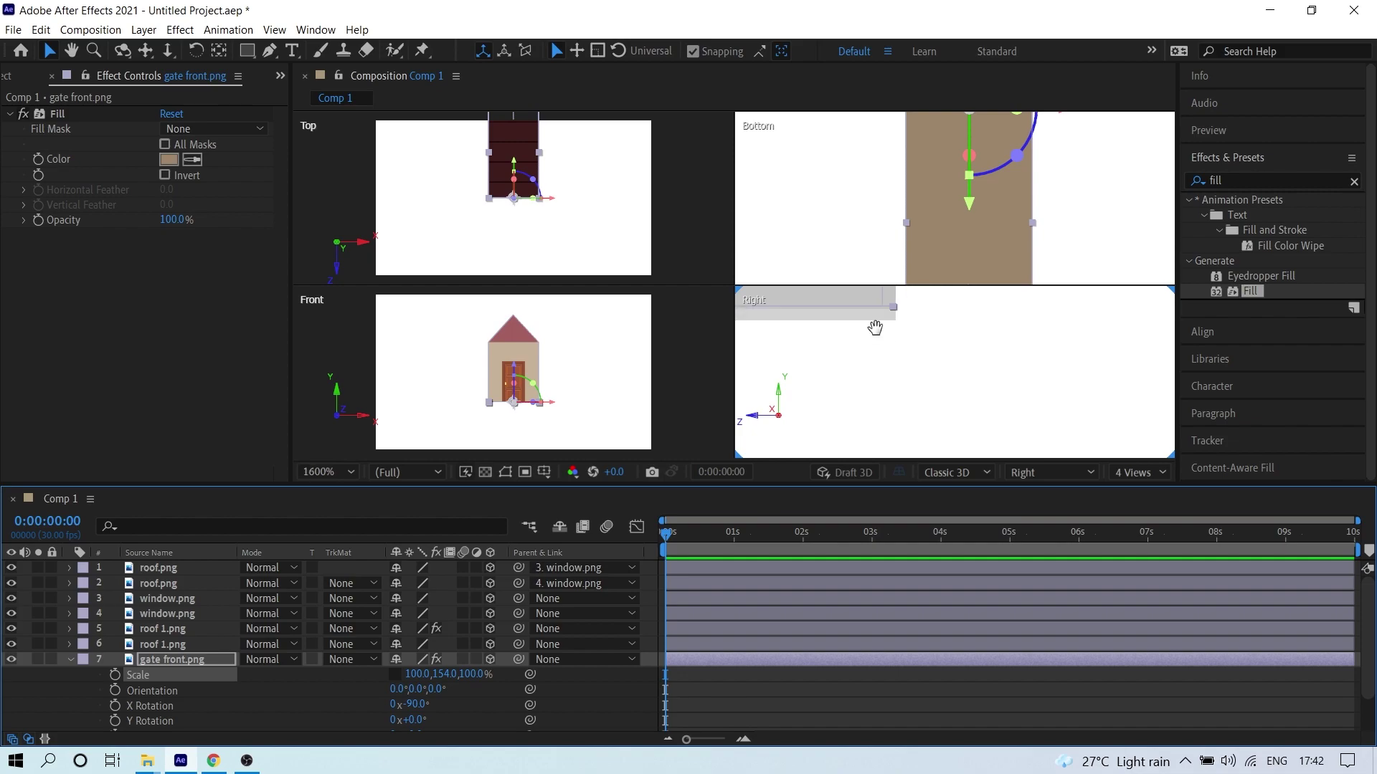
scroll(894, 393, down, 3)
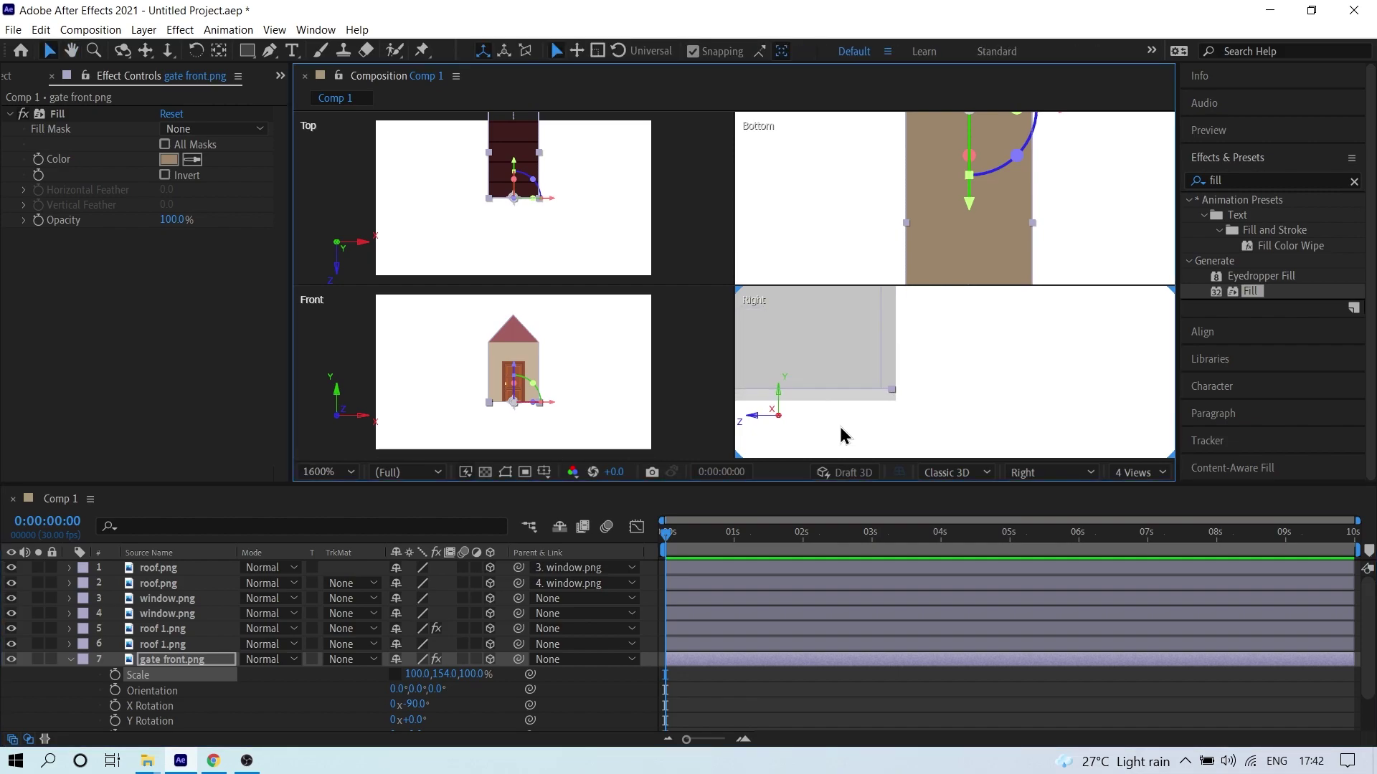
- Deselect the floor layer and show the whole composition in a single Default 3D view
click(818, 724)
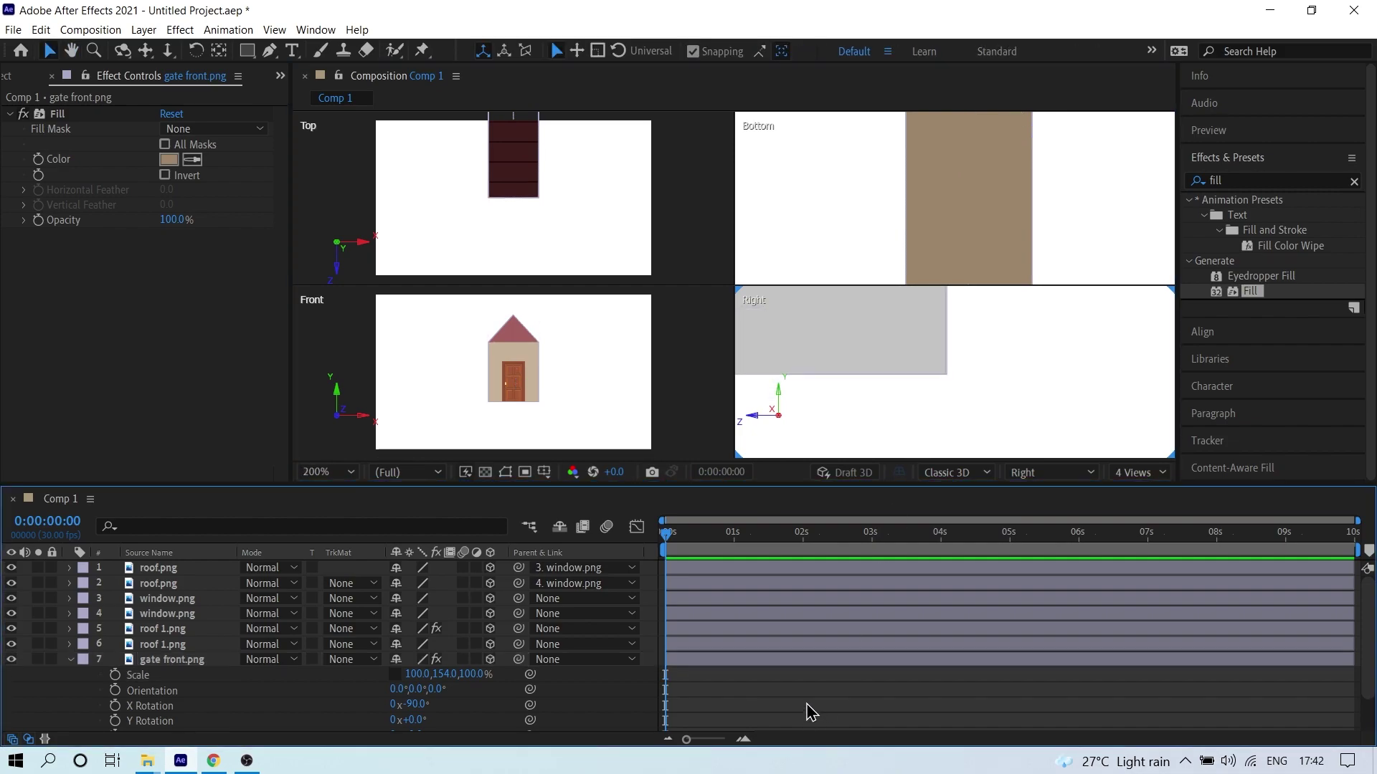
click(1138, 472)
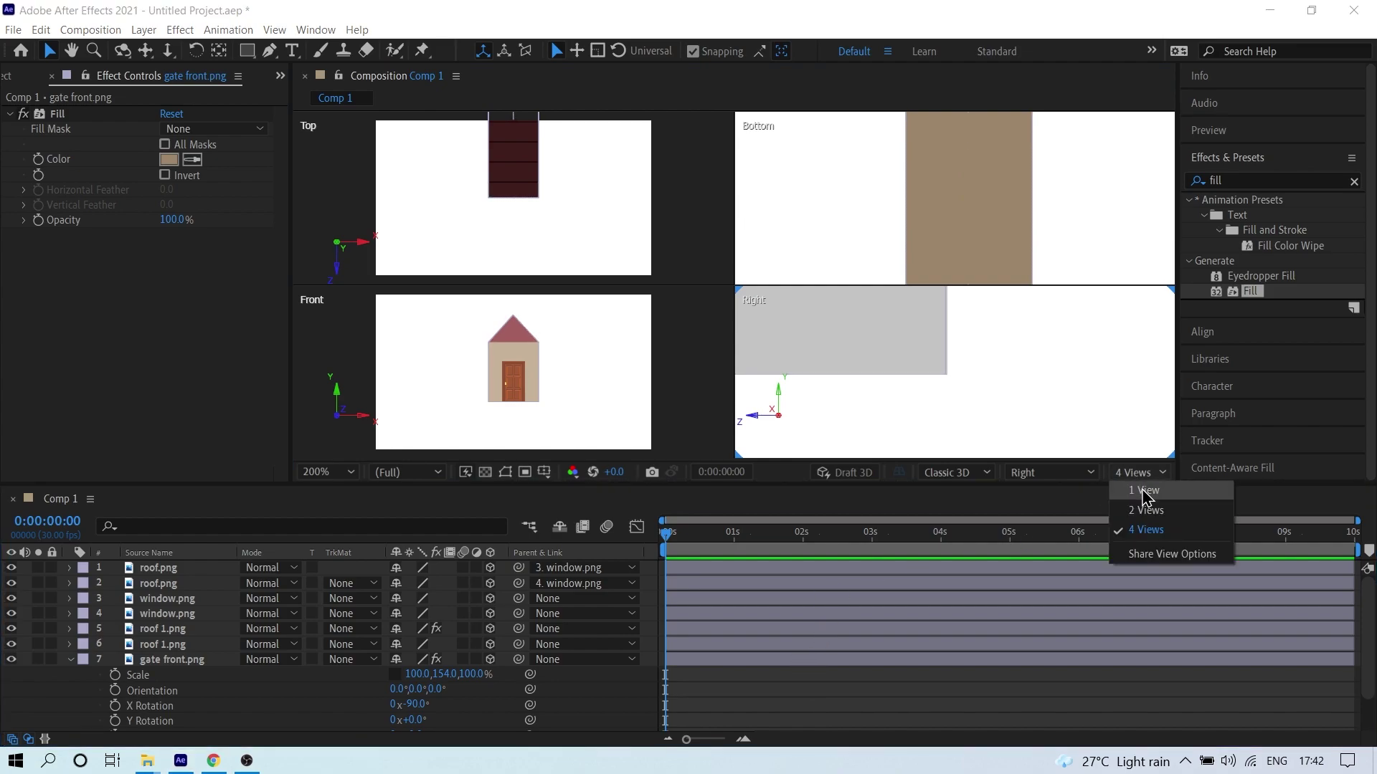
click(1141, 502)
click(1054, 476)
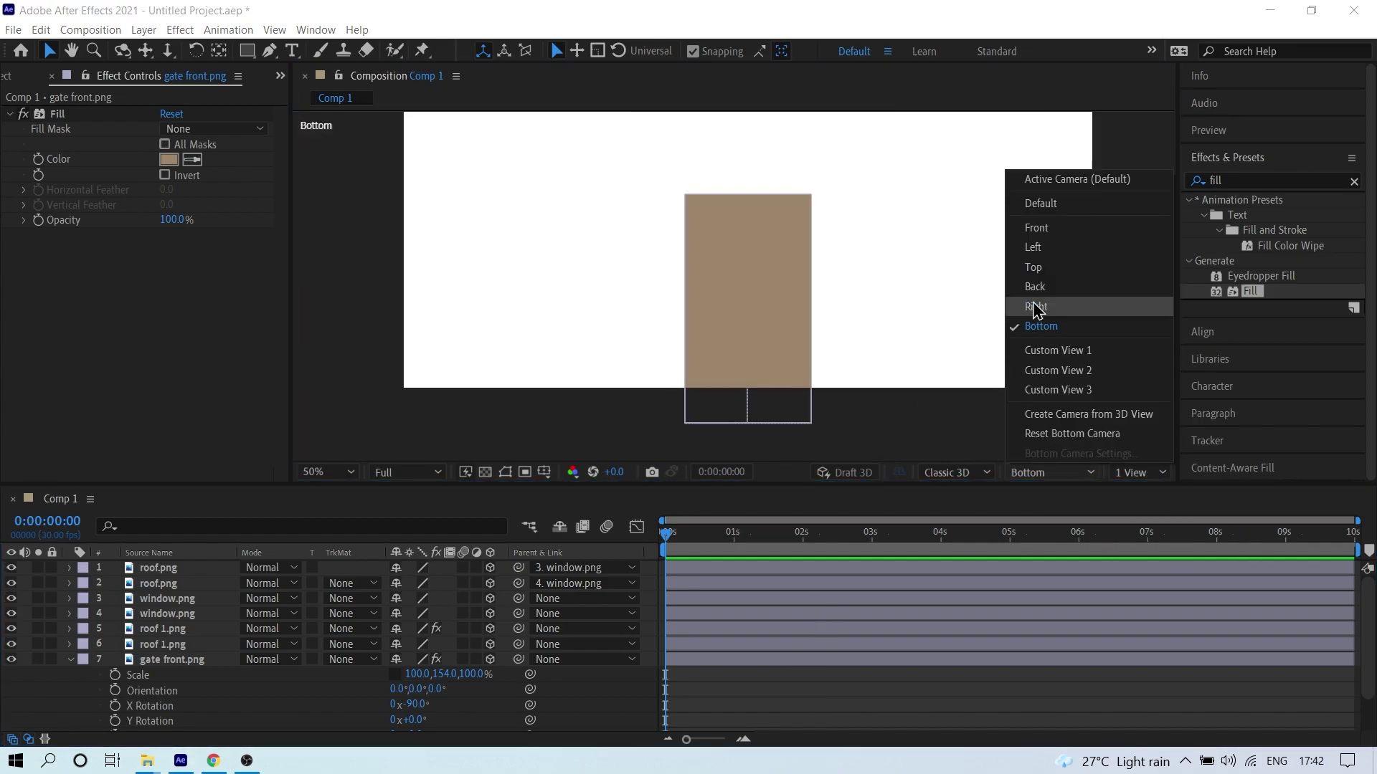
click(1049, 208)
key(comma)
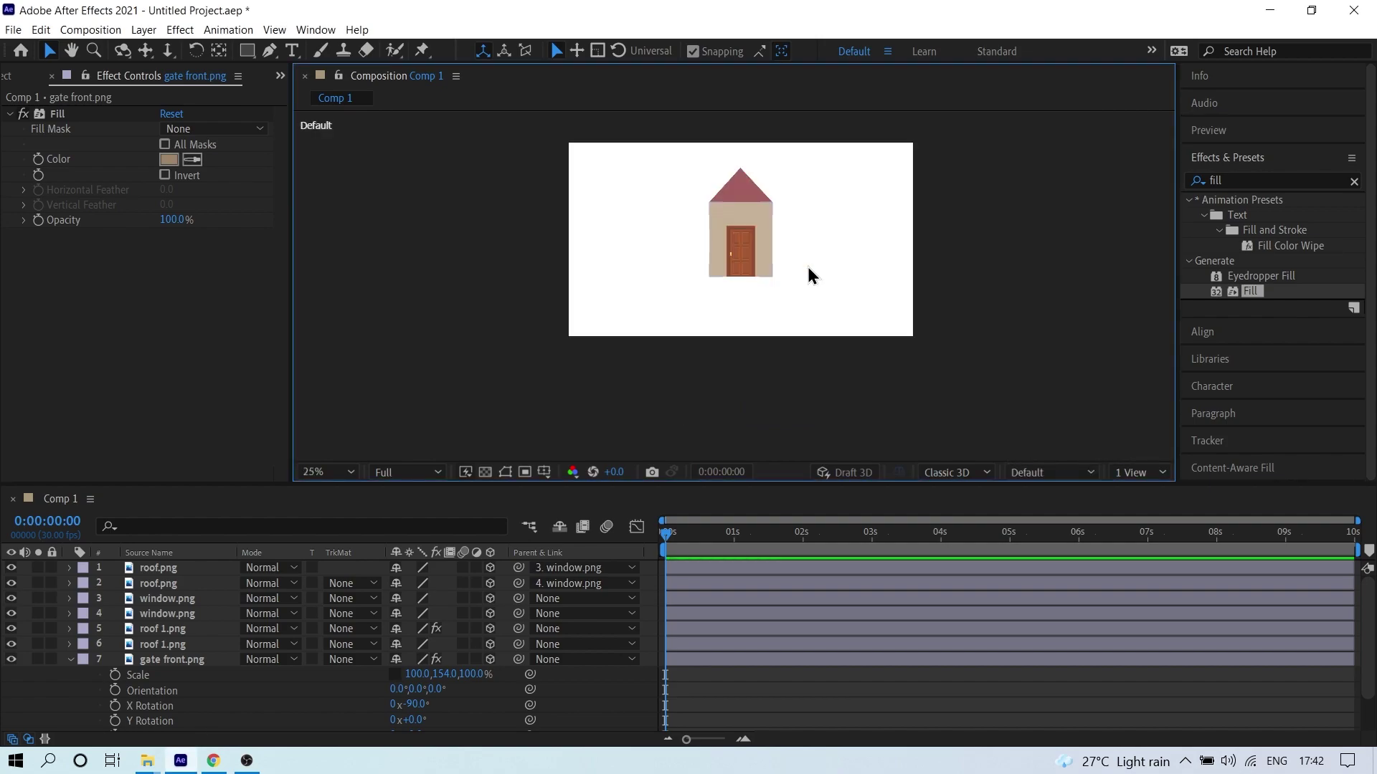
- Collapse the layers' open properties and add a null object to Comp 1
click(162, 659)
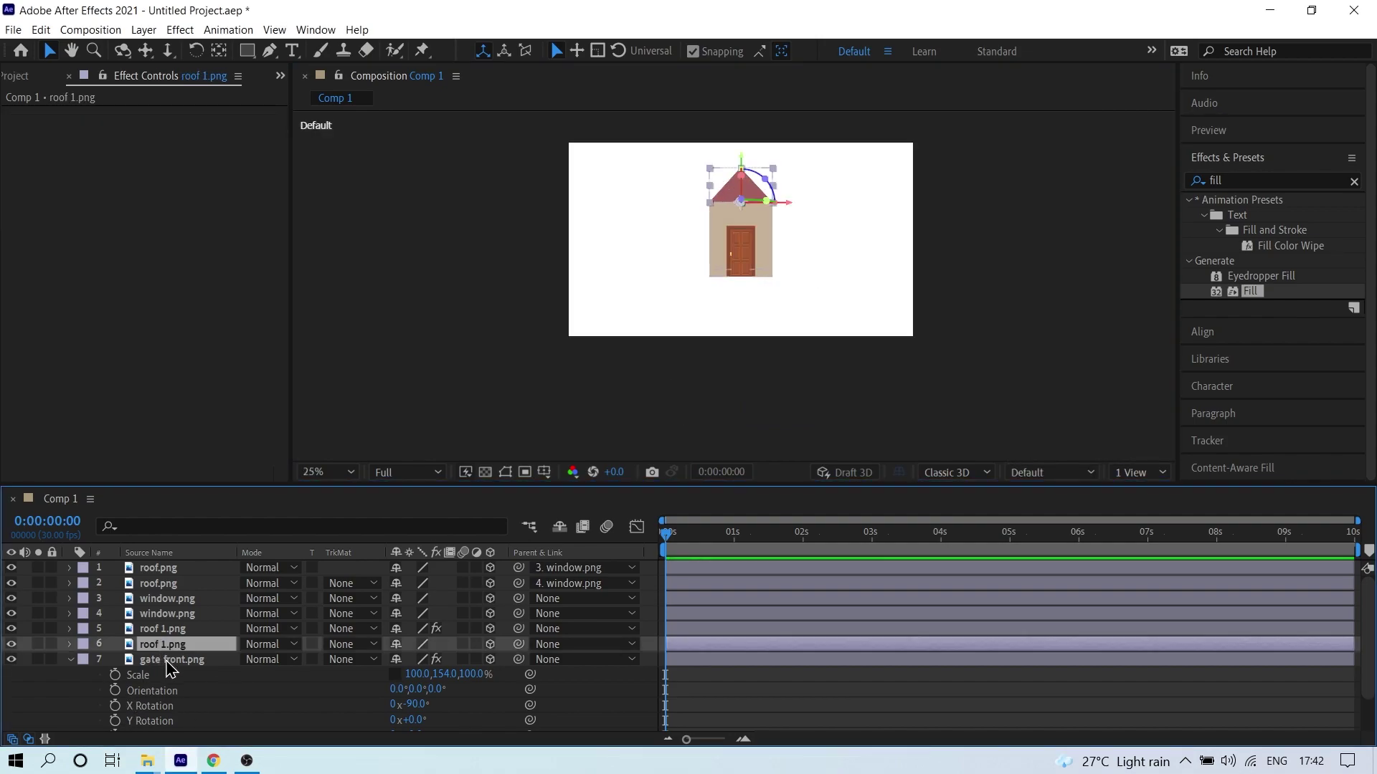
key(ctrl+grave)
click(198, 718)
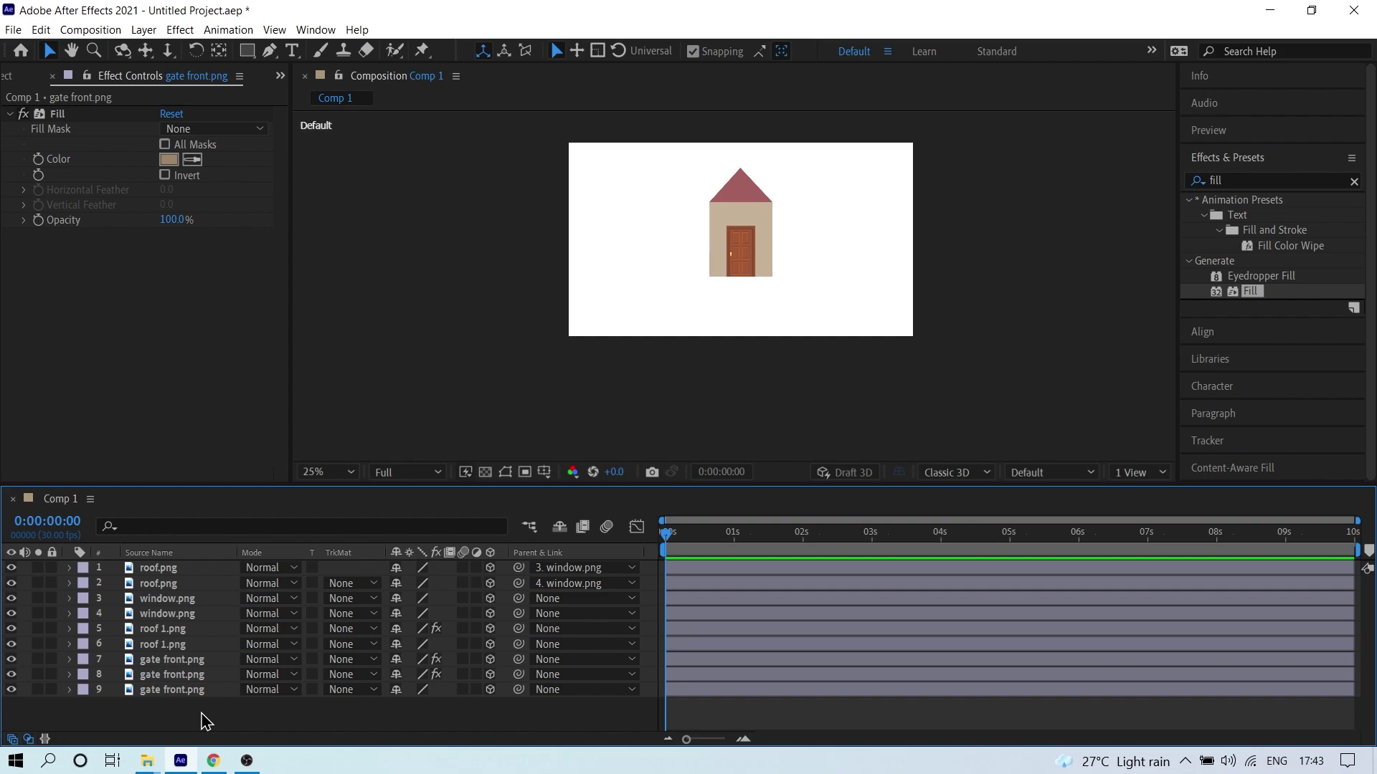
right_click(344, 719)
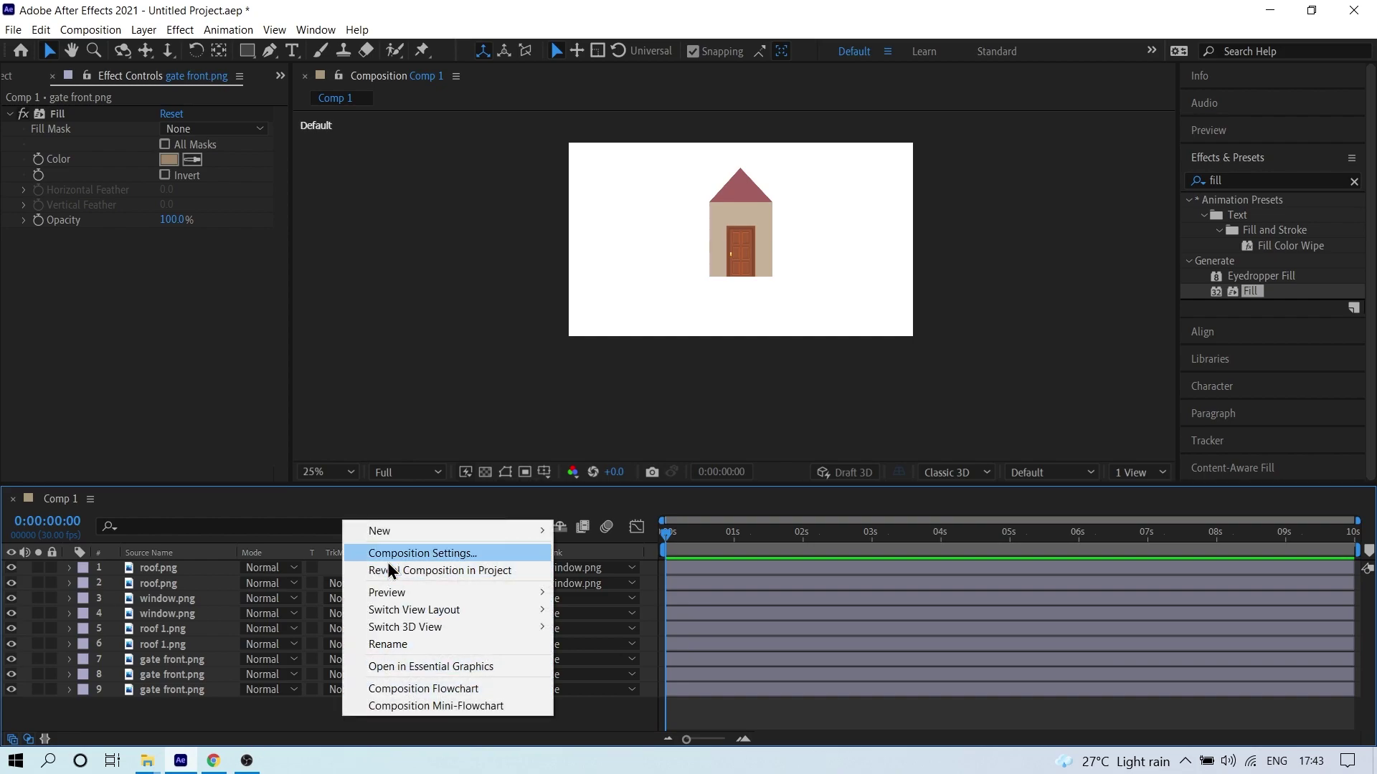
mouse_move(407, 536)
click(600, 622)
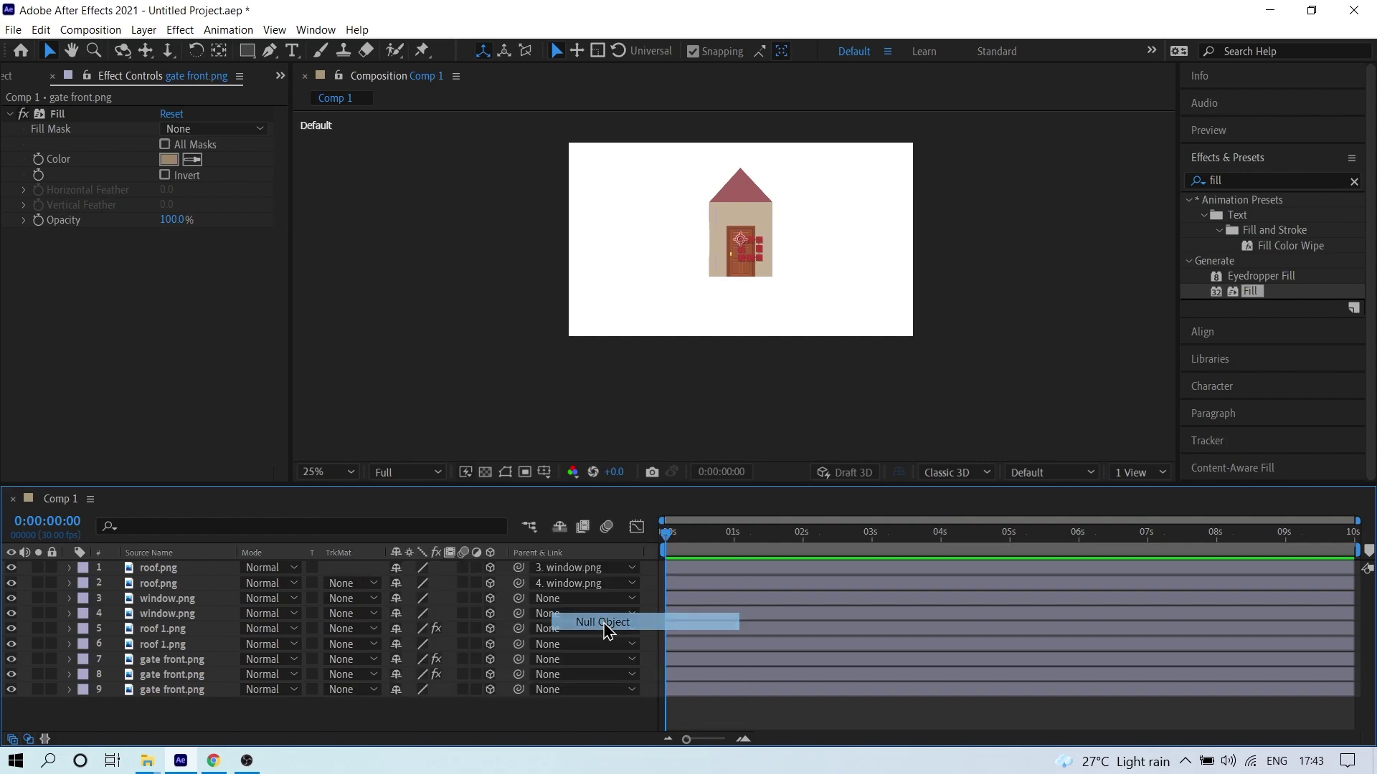
- Parent all nine hut image layers to Null 1
click(190, 706)
shift+click(183, 584)
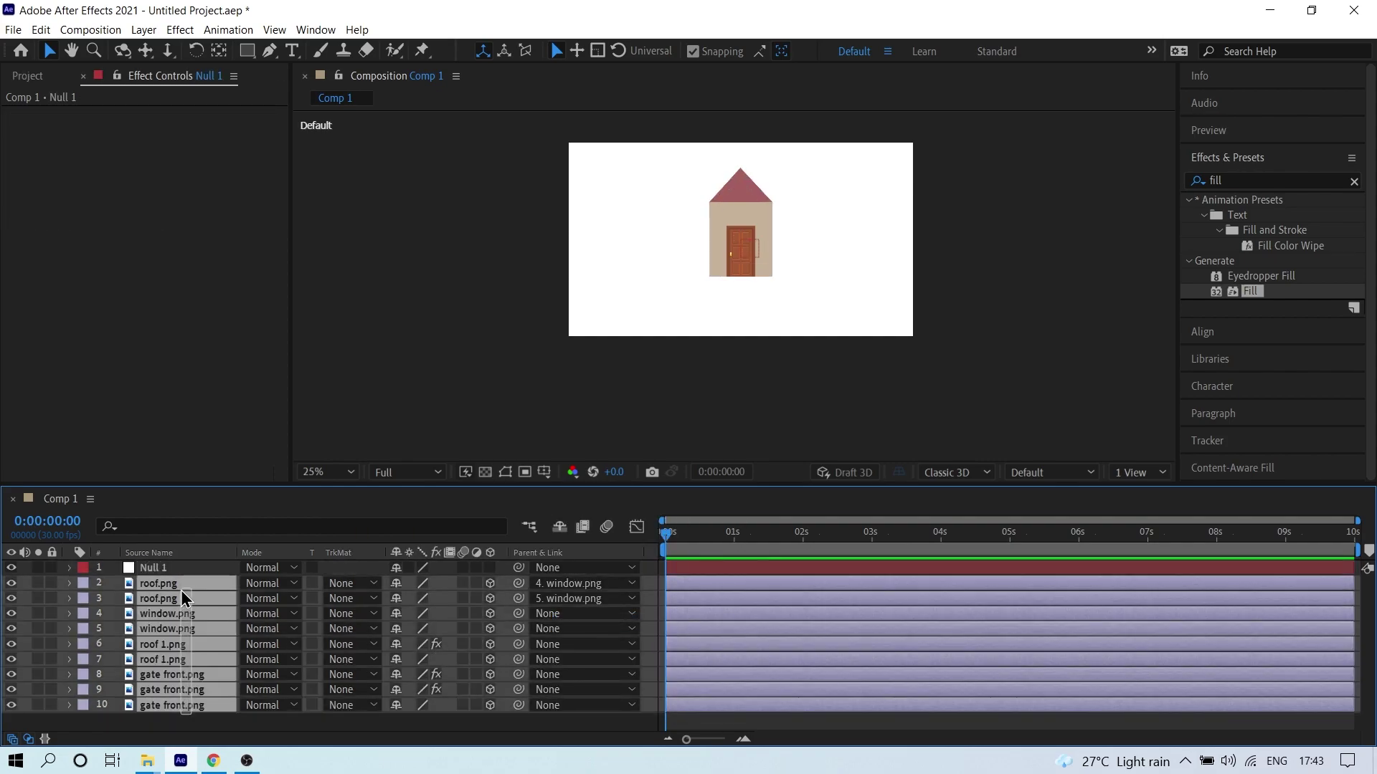
drag(518, 584, 169, 567)
- Turn Null 1 into a 3D layer and reveal its rotation properties, with the whole hut in frame
click(215, 567)
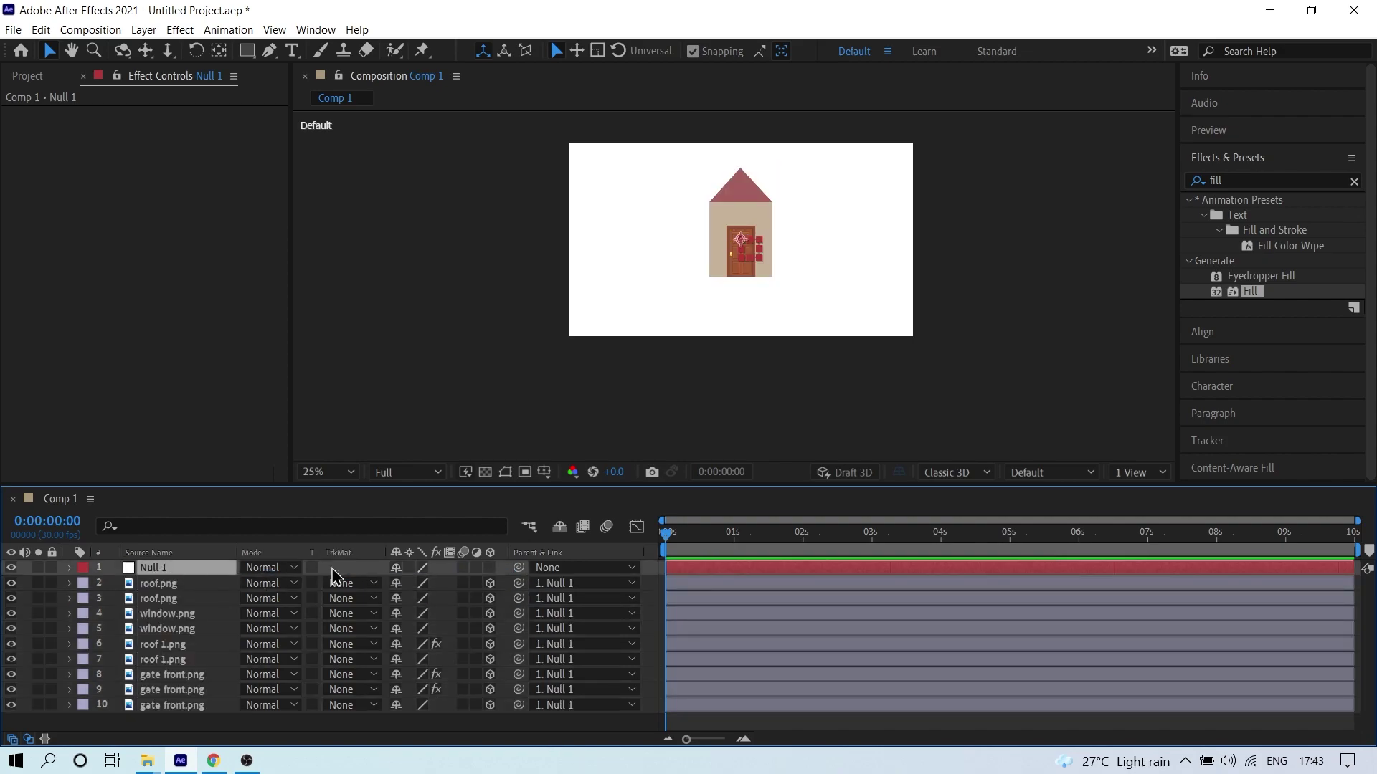
click(489, 568)
key(r)
scroll(784, 231, up, 2)
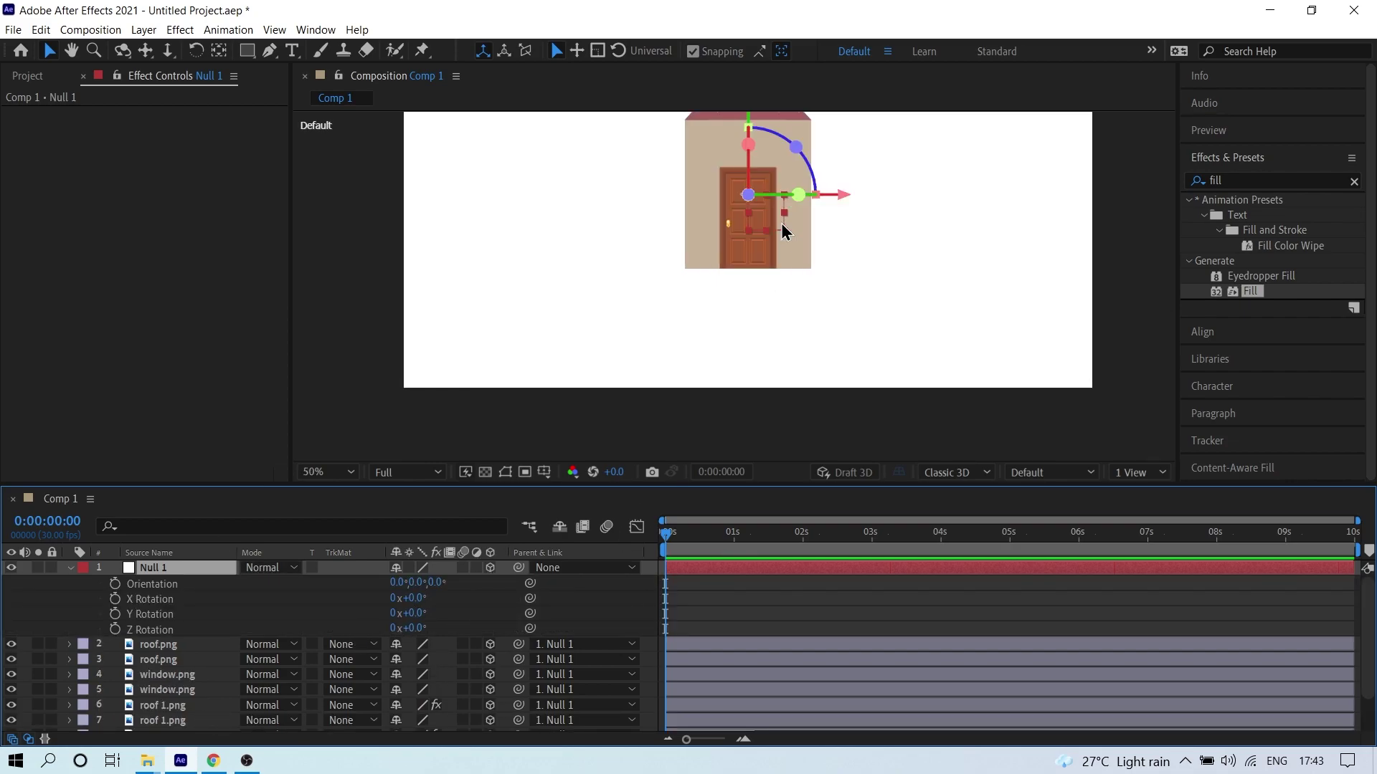
key(h)
drag(714, 208, 655, 302)
key(v)
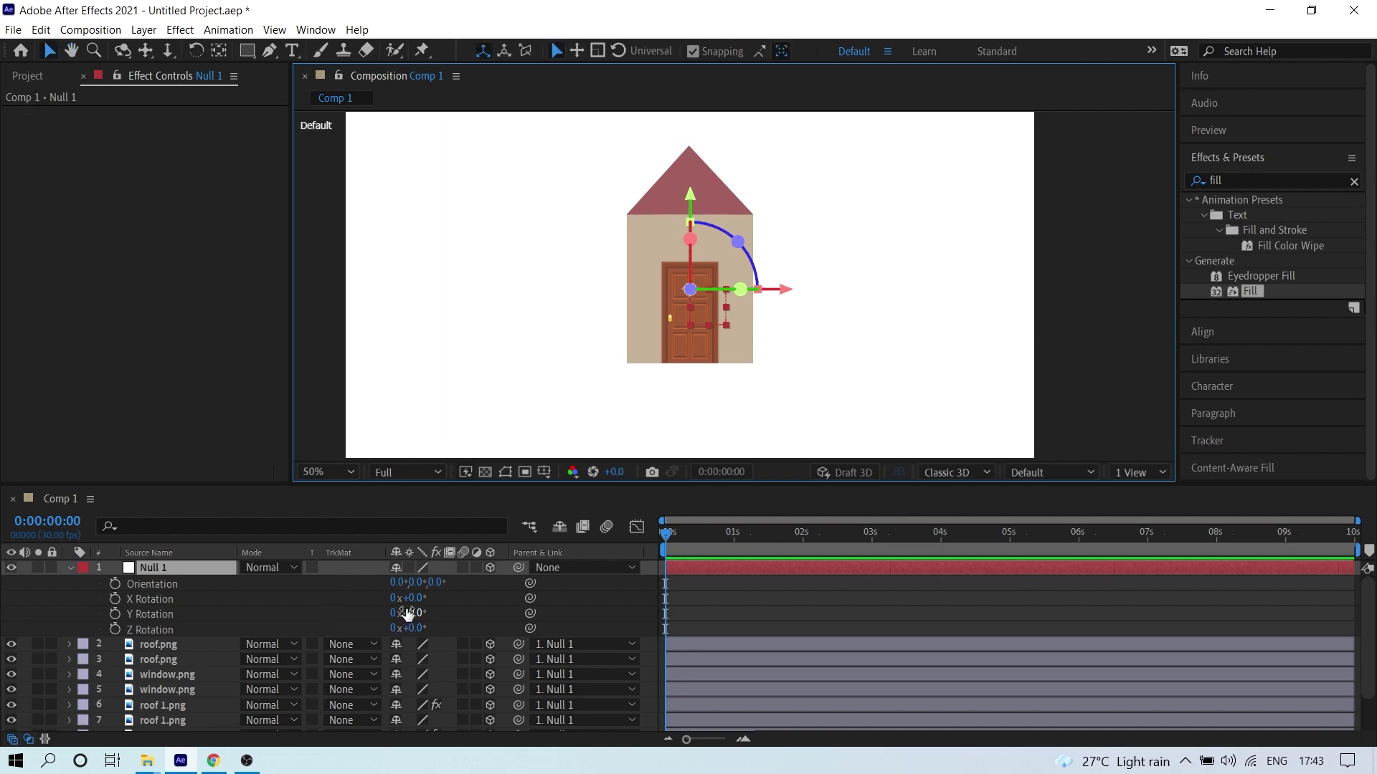
- Try rotating the hut with Null 1's Y Rotation and undo the rotation
drag(408, 598, 490, 603)
key(ctrl+z)
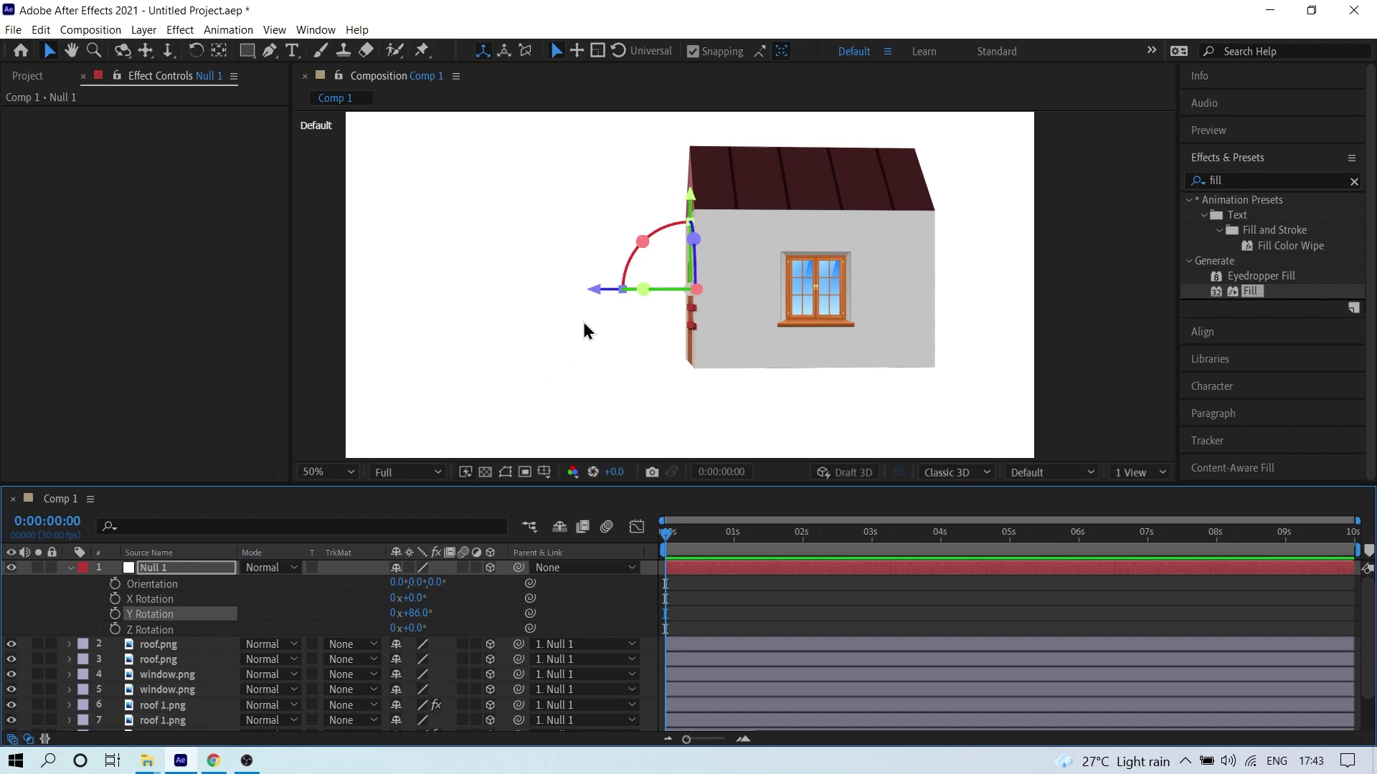
key(ctrl+z)
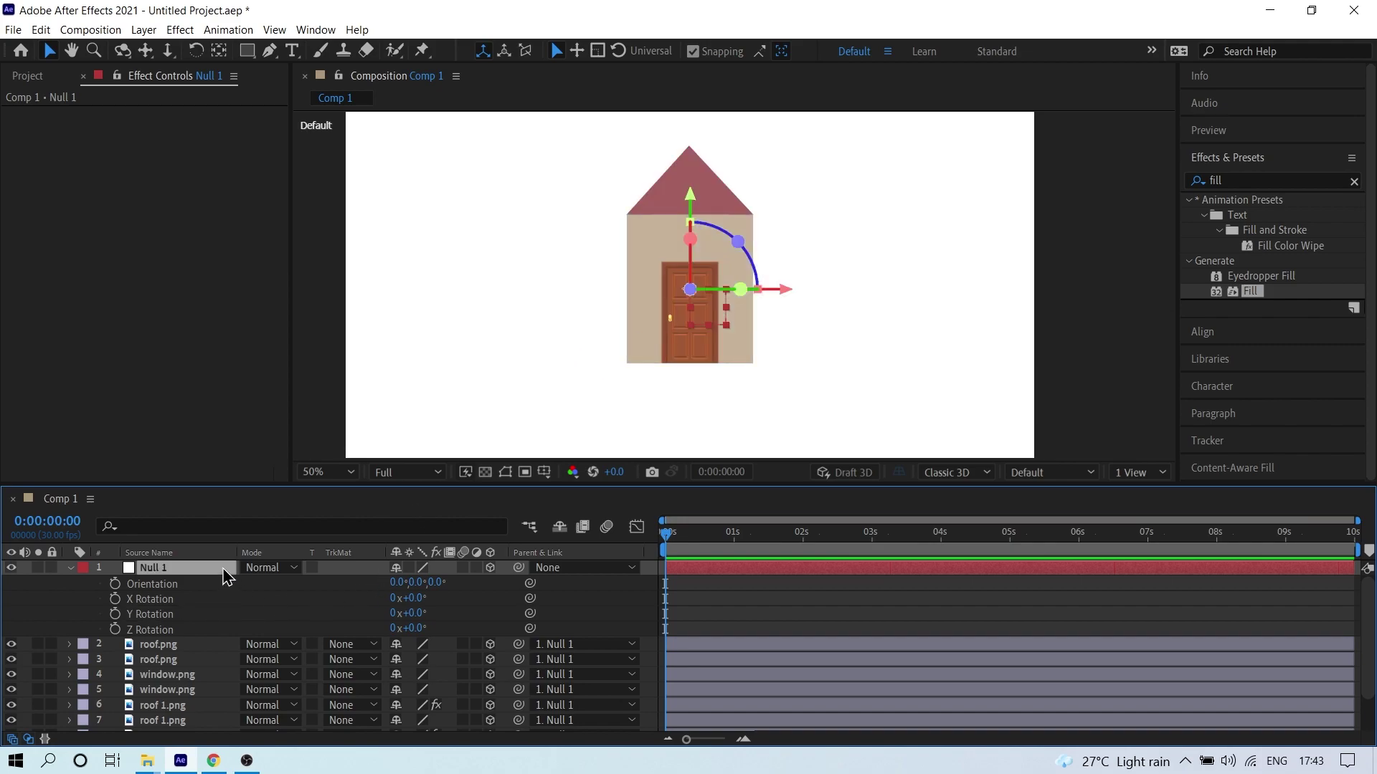
- Show the rulers and place a vertical and a horizontal guide crossing at the null's center
key(ctrl+r)
drag(301, 319, 697, 366)
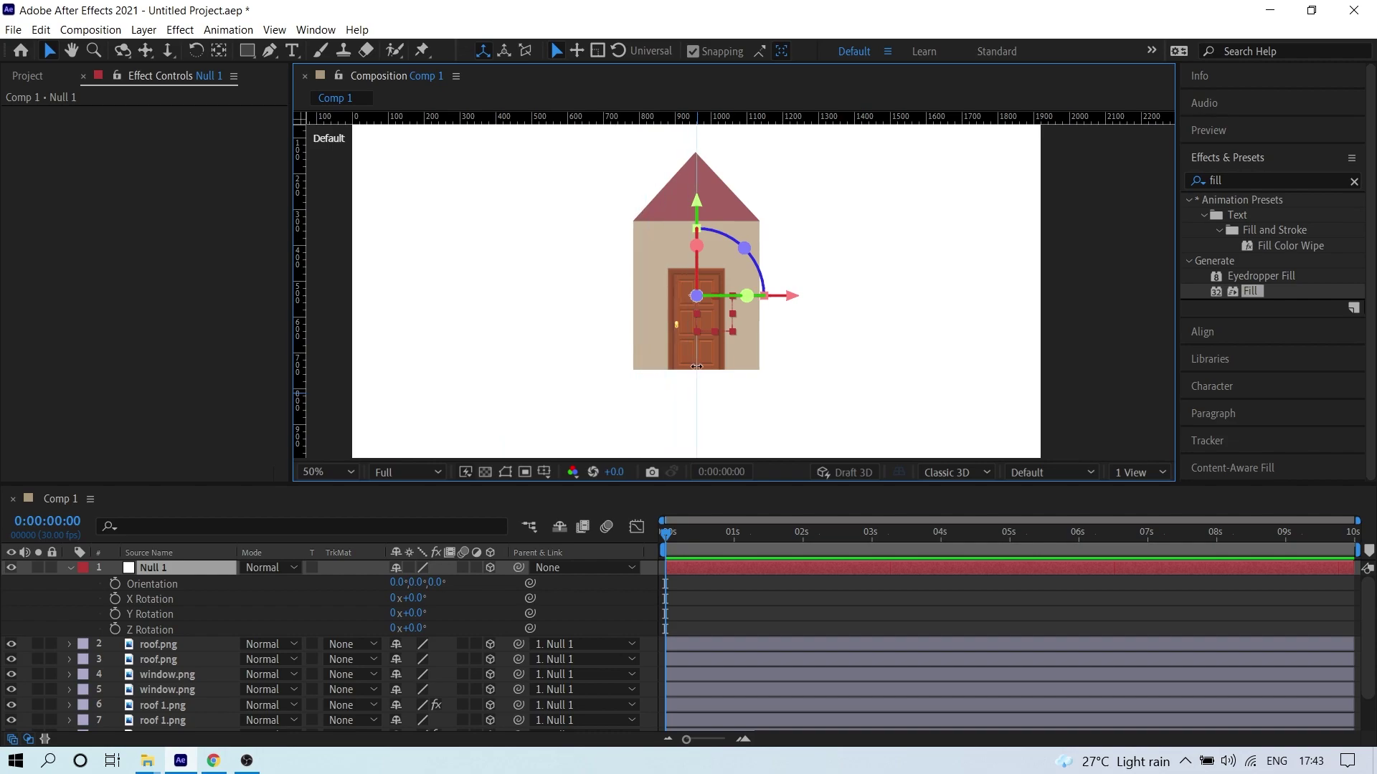
key(/)
drag(673, 118, 688, 298)
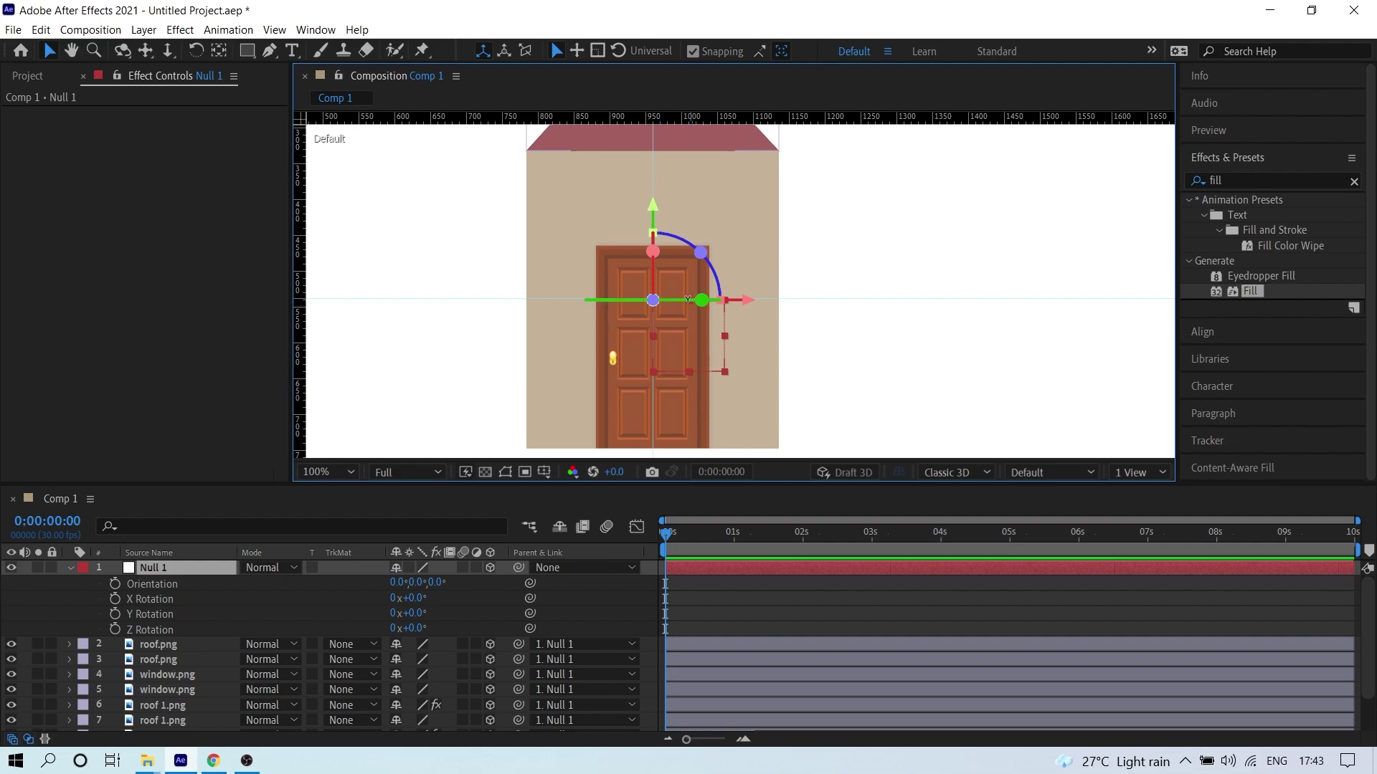
- Set Null 1's Y Rotation to -90° so the hut's side wall faces the view
click(169, 619)
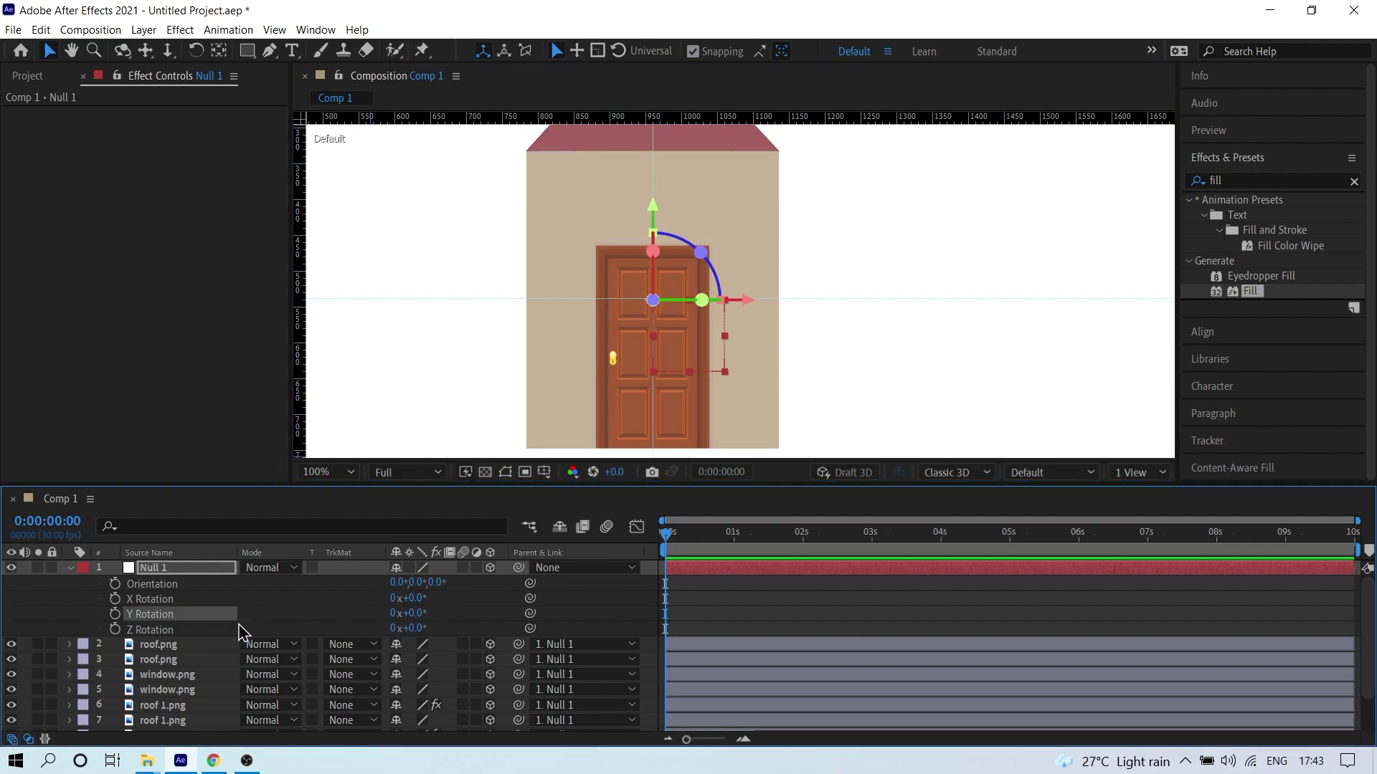
click(415, 618)
key(Return)
scroll(599, 297, down, 1)
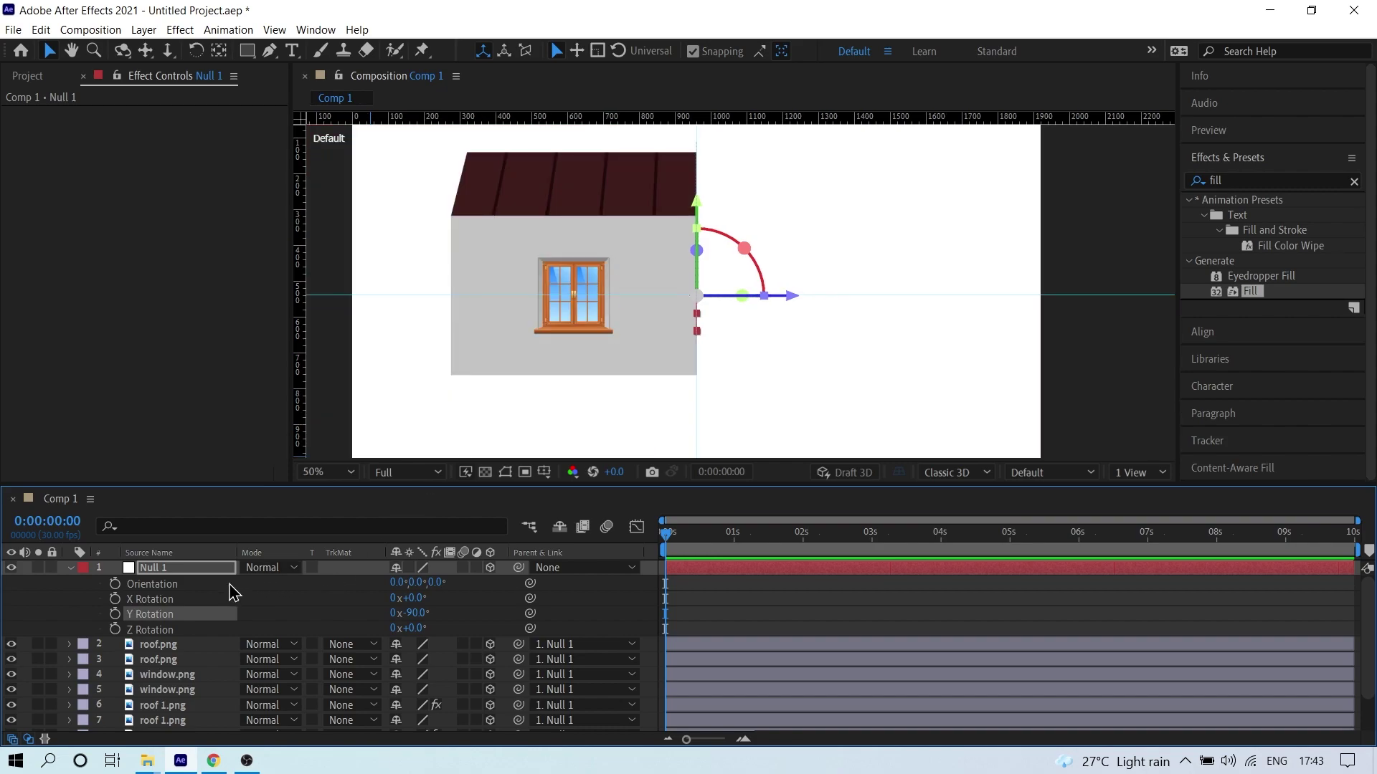
- Set Null 1's Z Anchor Point to 321 so the side wall is centered on the vertical guide
click(172, 570)
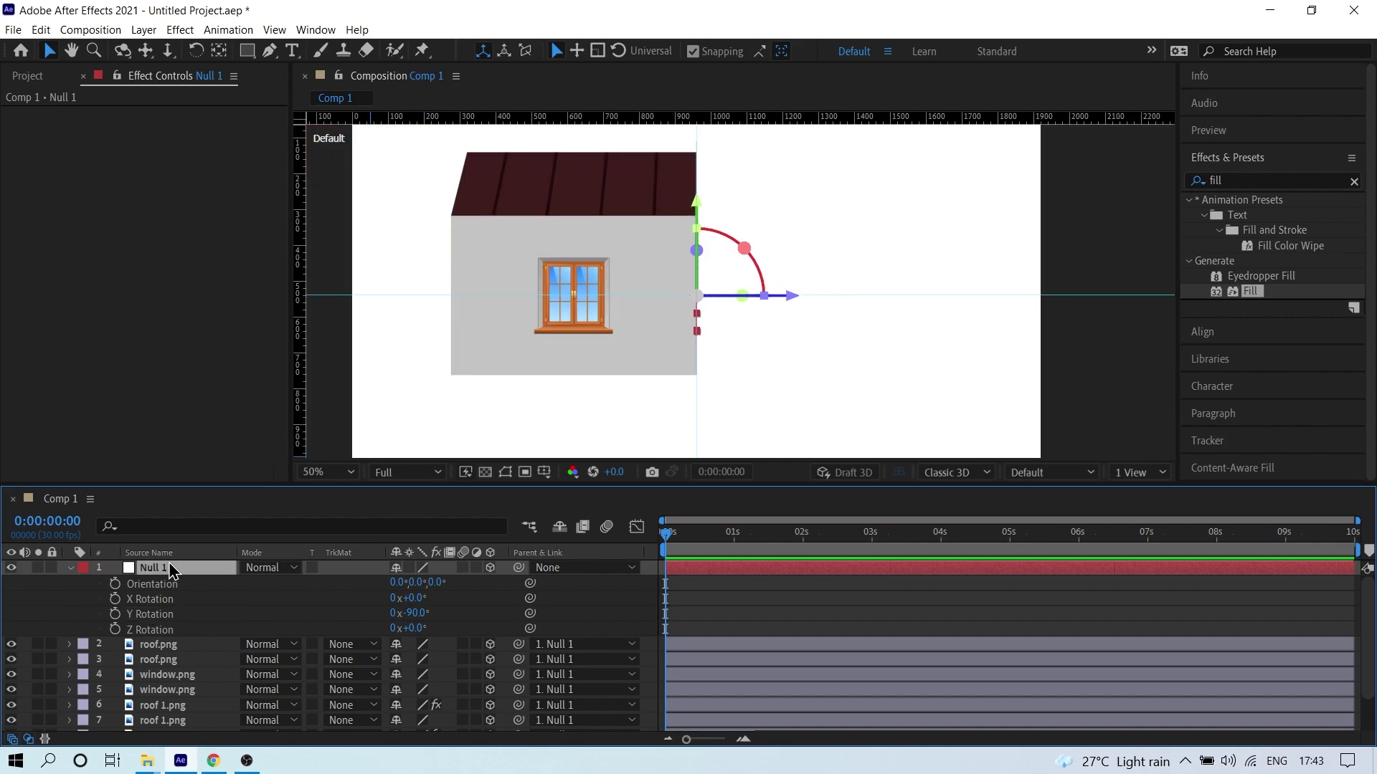
click(71, 569)
click(71, 569)
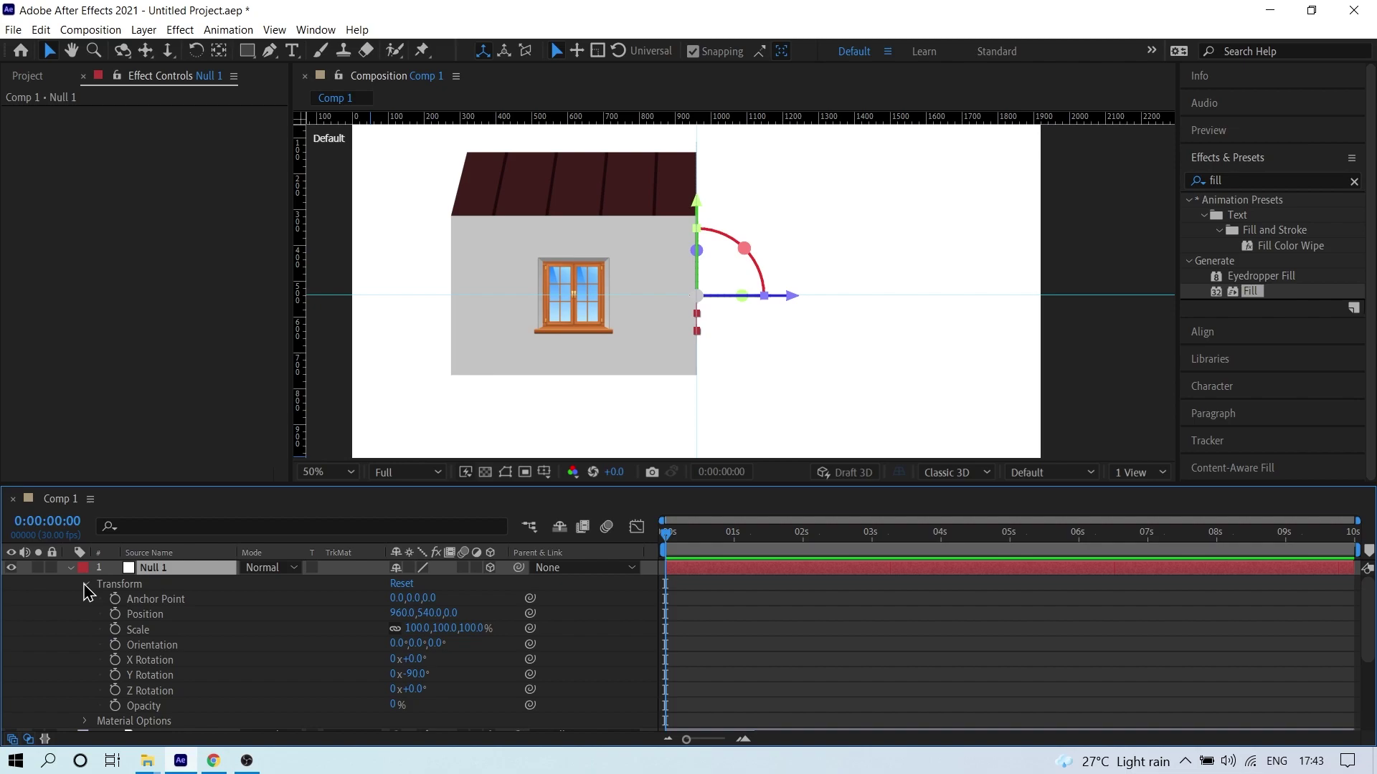
click(170, 605)
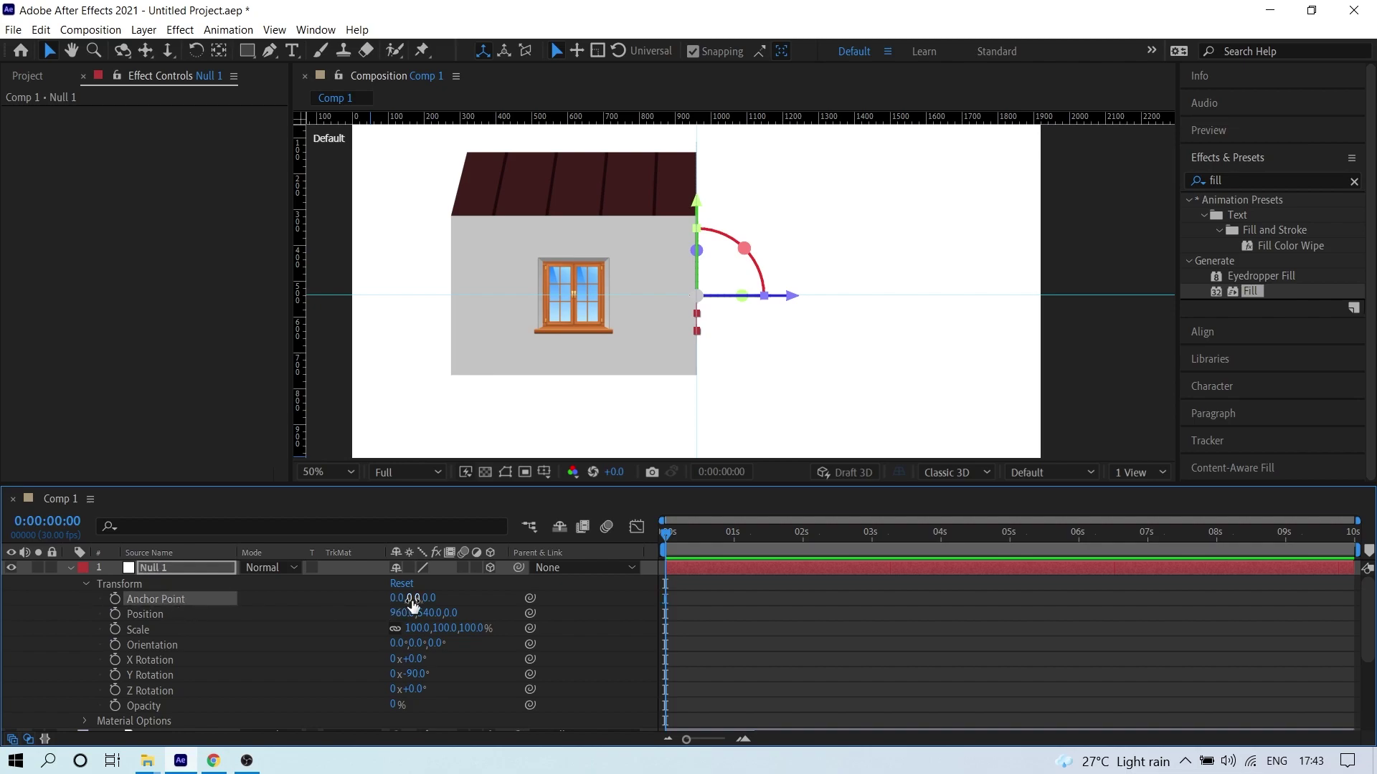
drag(419, 598, 712, 590)
click(734, 653)
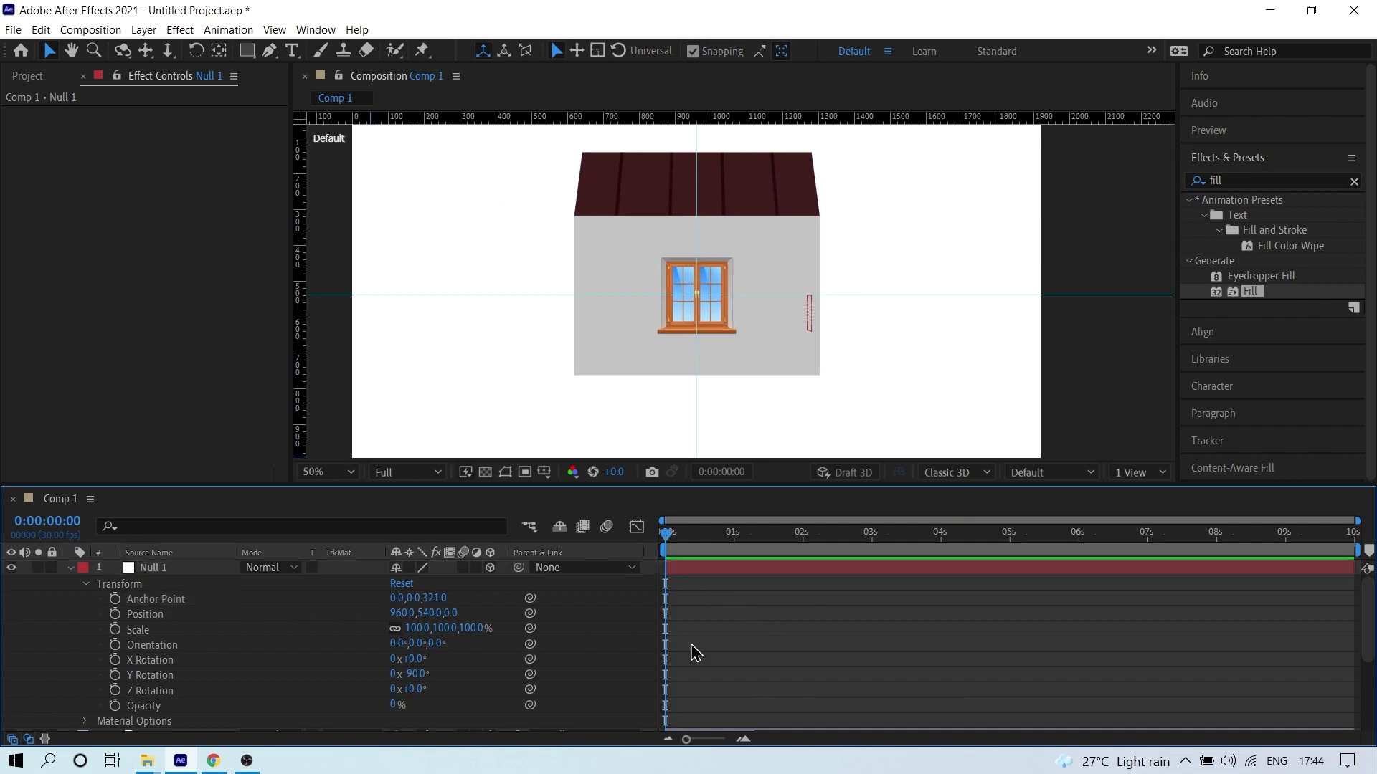
- Test the new pivot by turning Null 1's Y Rotation to 312° in the Default view
click(214, 570)
key(r)
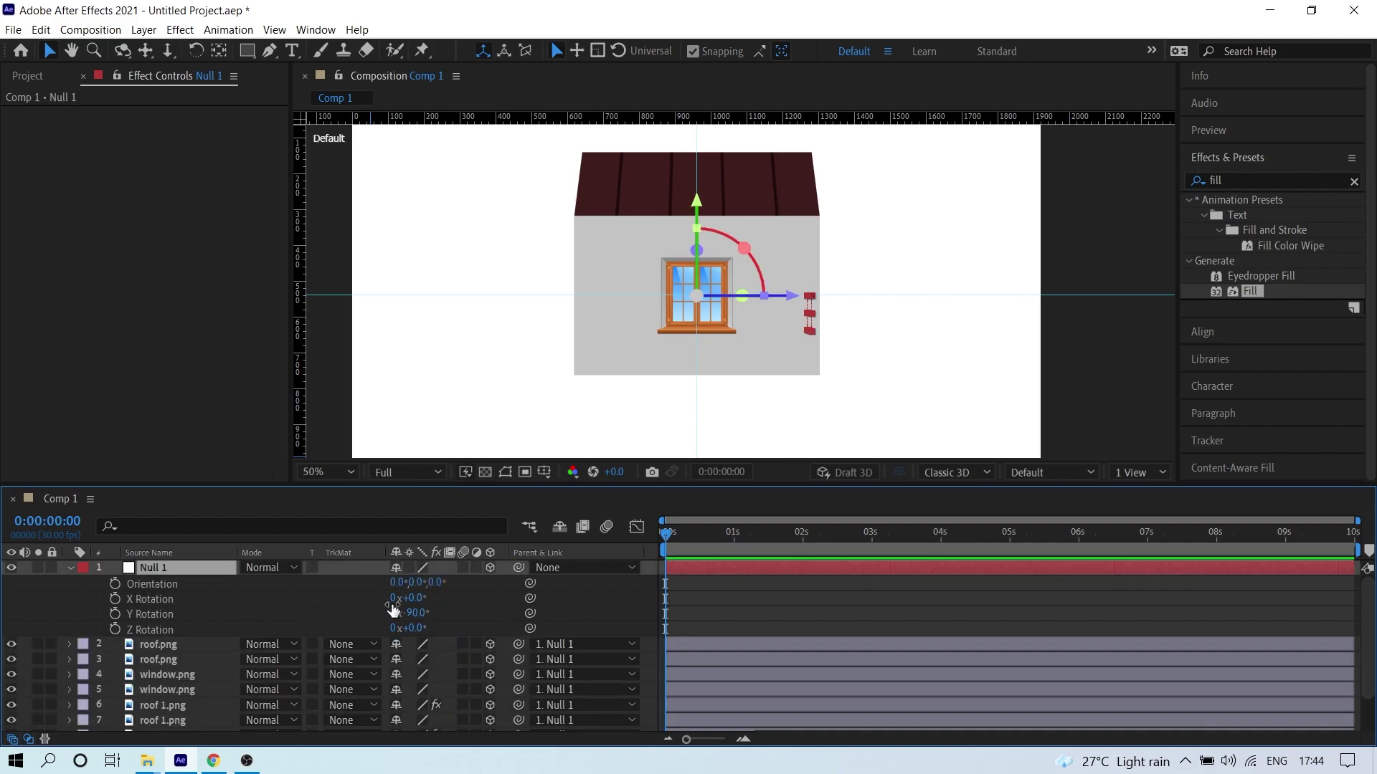
drag(417, 618, 812, 607)
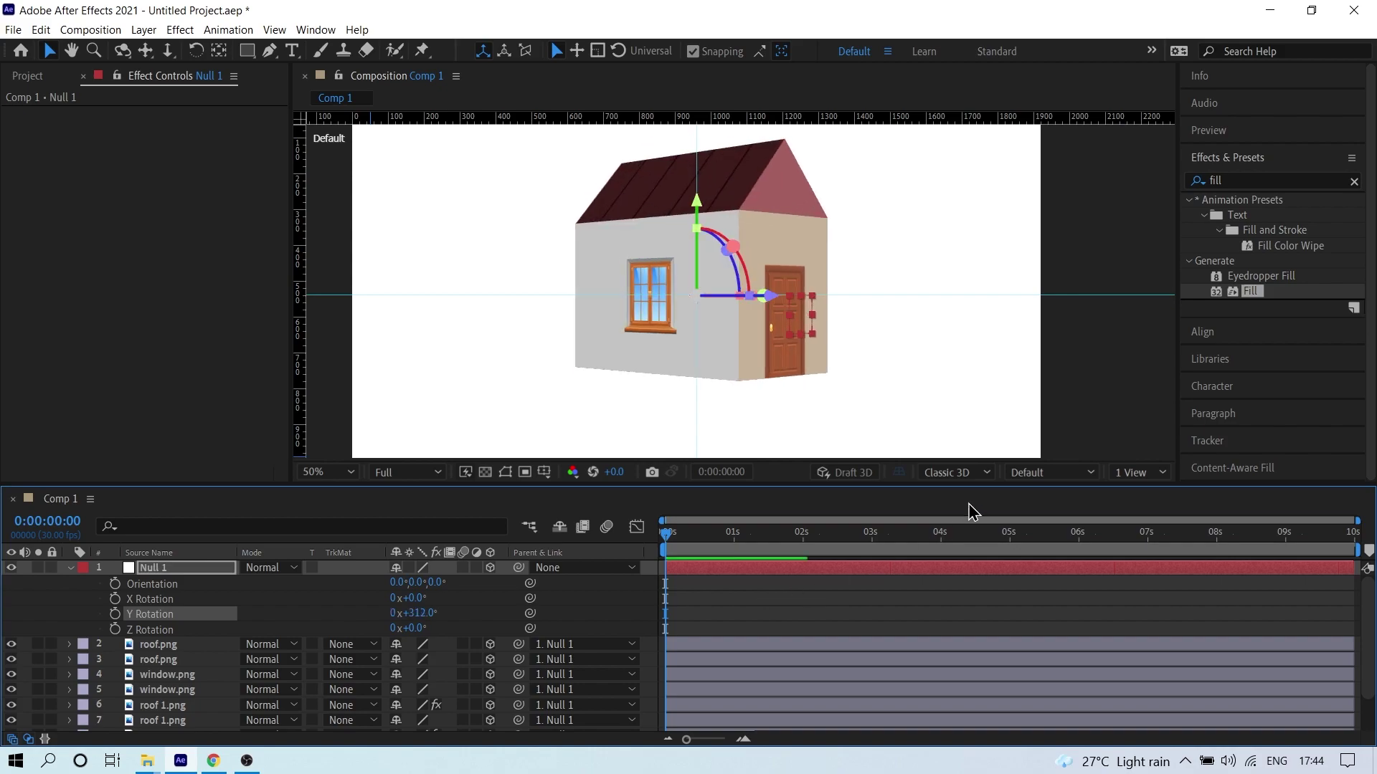
click(1036, 486)
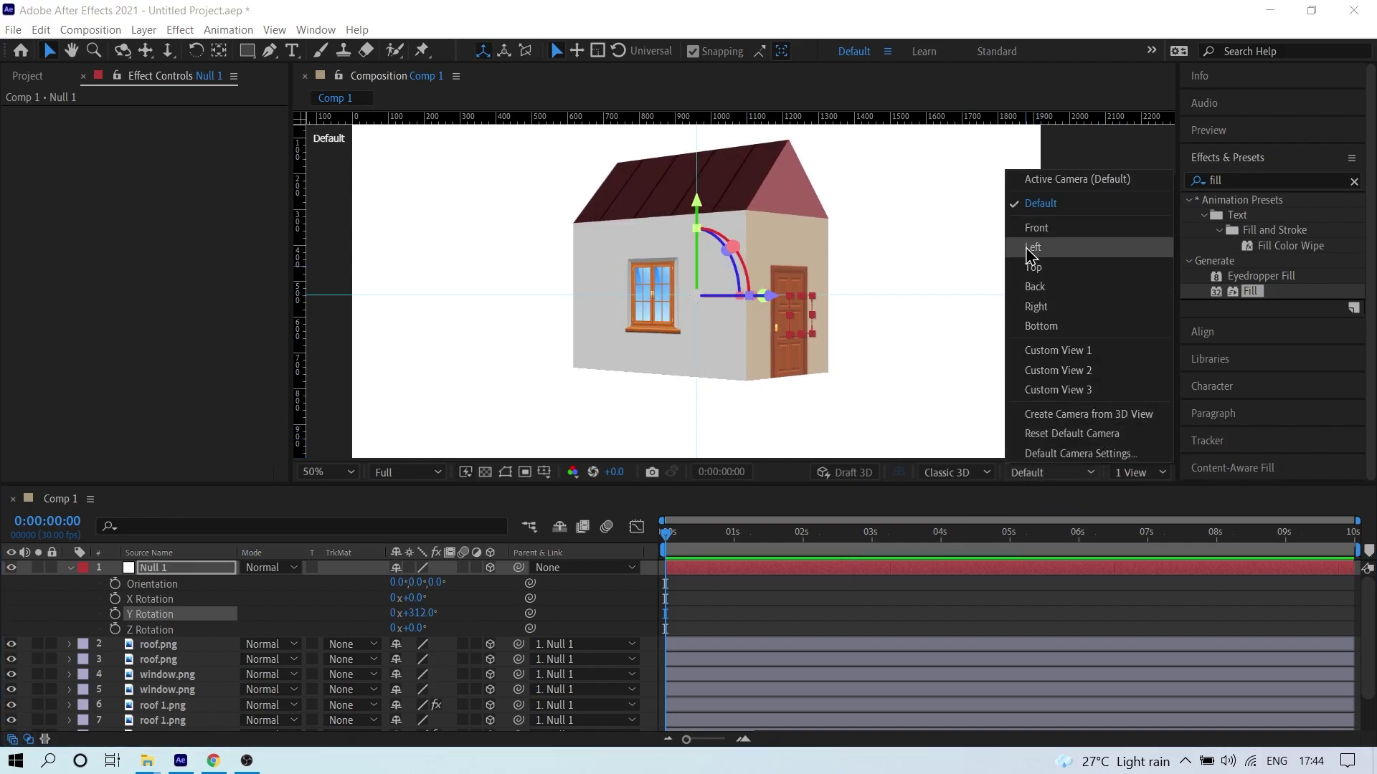
click(1055, 207)
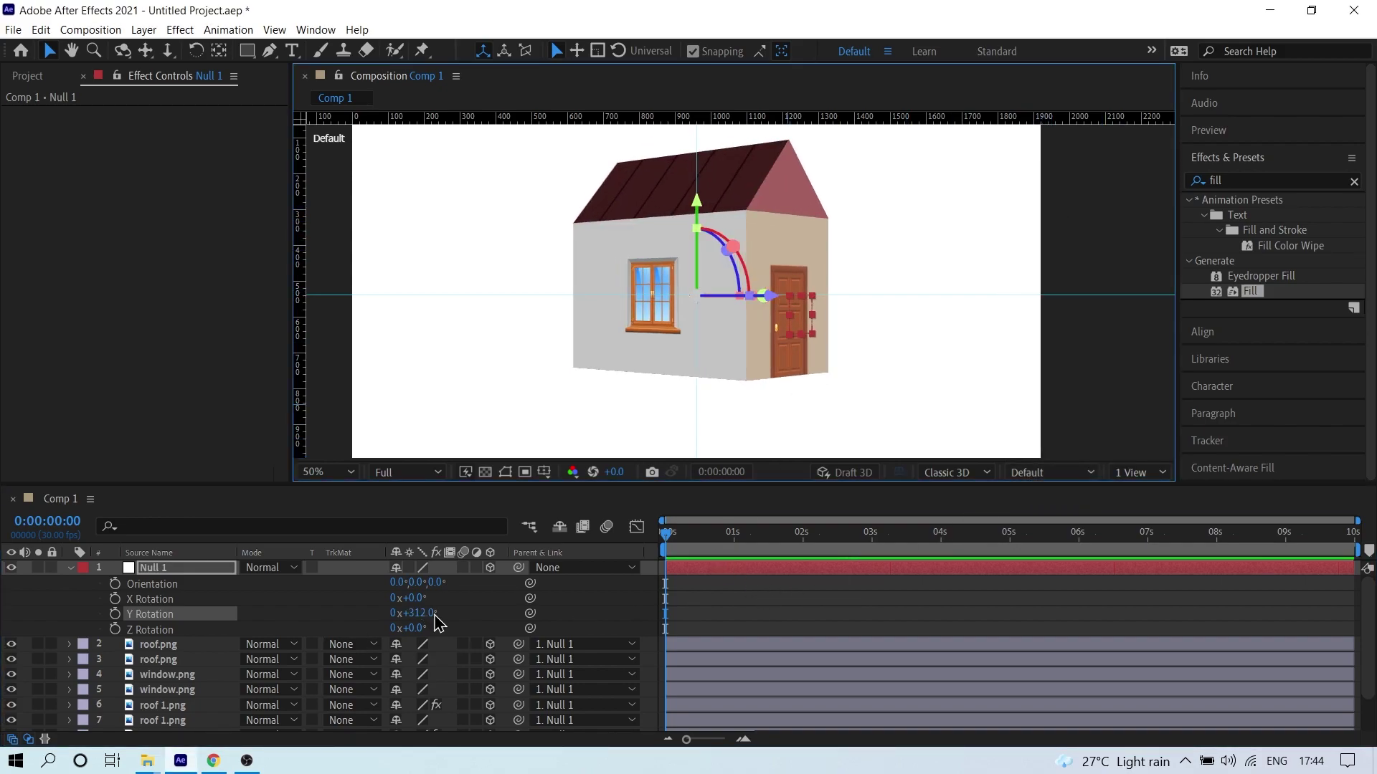
- Test the hut's rotation on all axes with Null 1 at Y 1x+71°, X 159° and Z 28°
drag(423, 613, 508, 601)
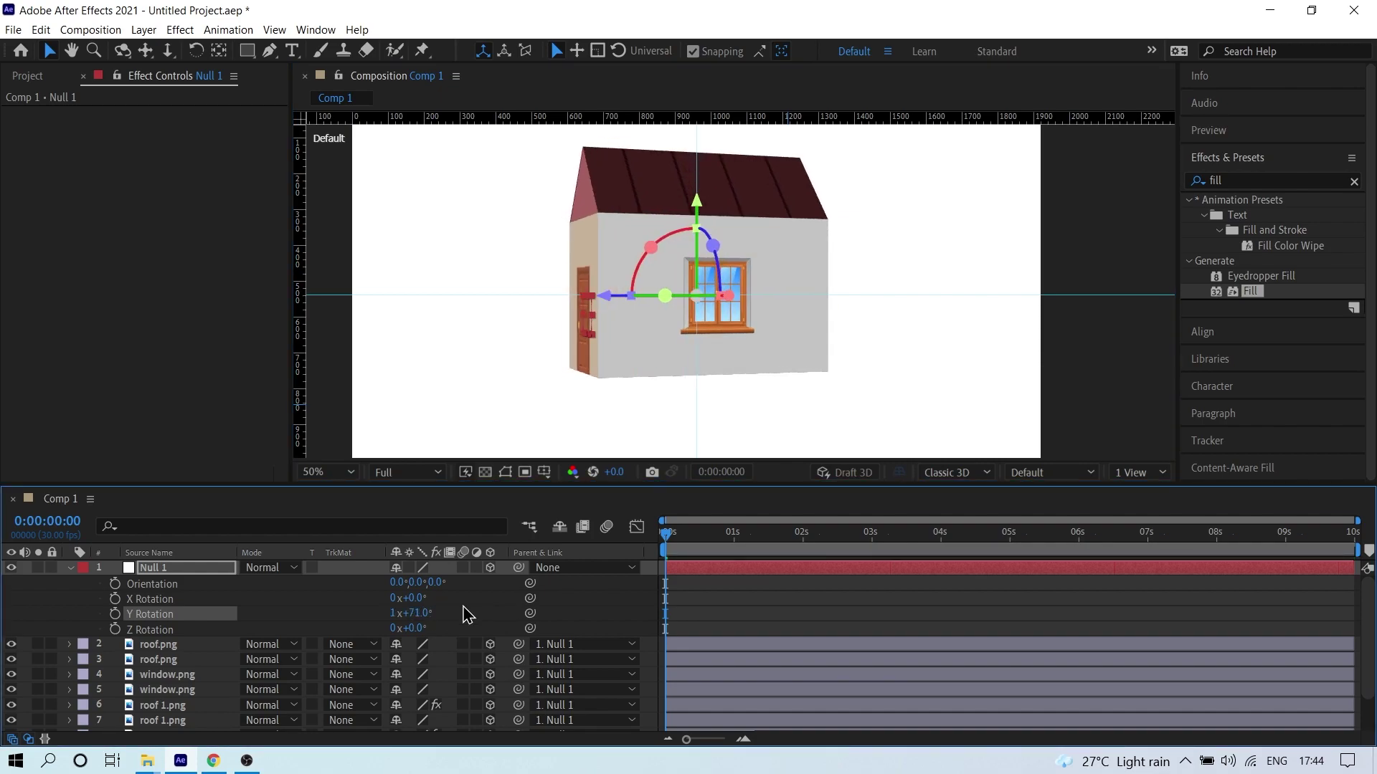
drag(418, 601, 745, 592)
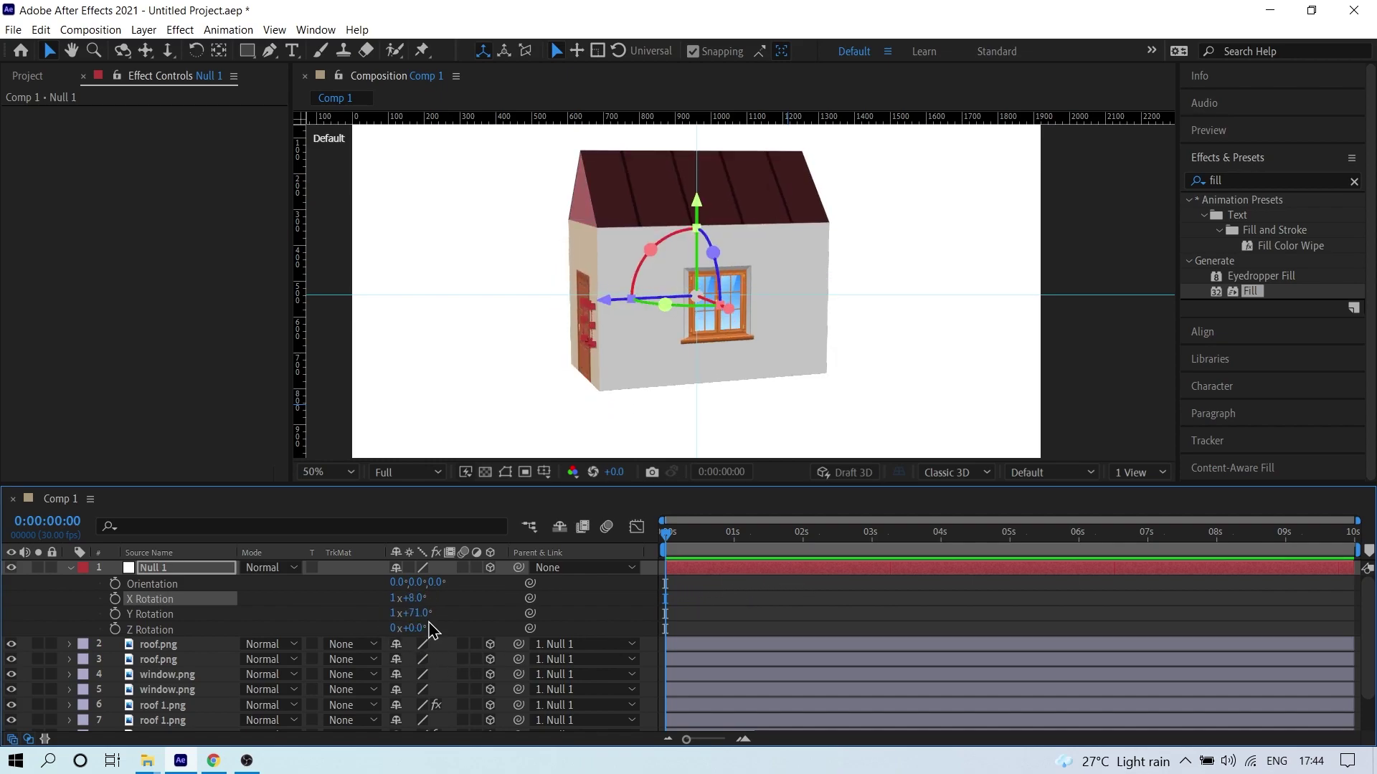
drag(422, 633, 255, 606)
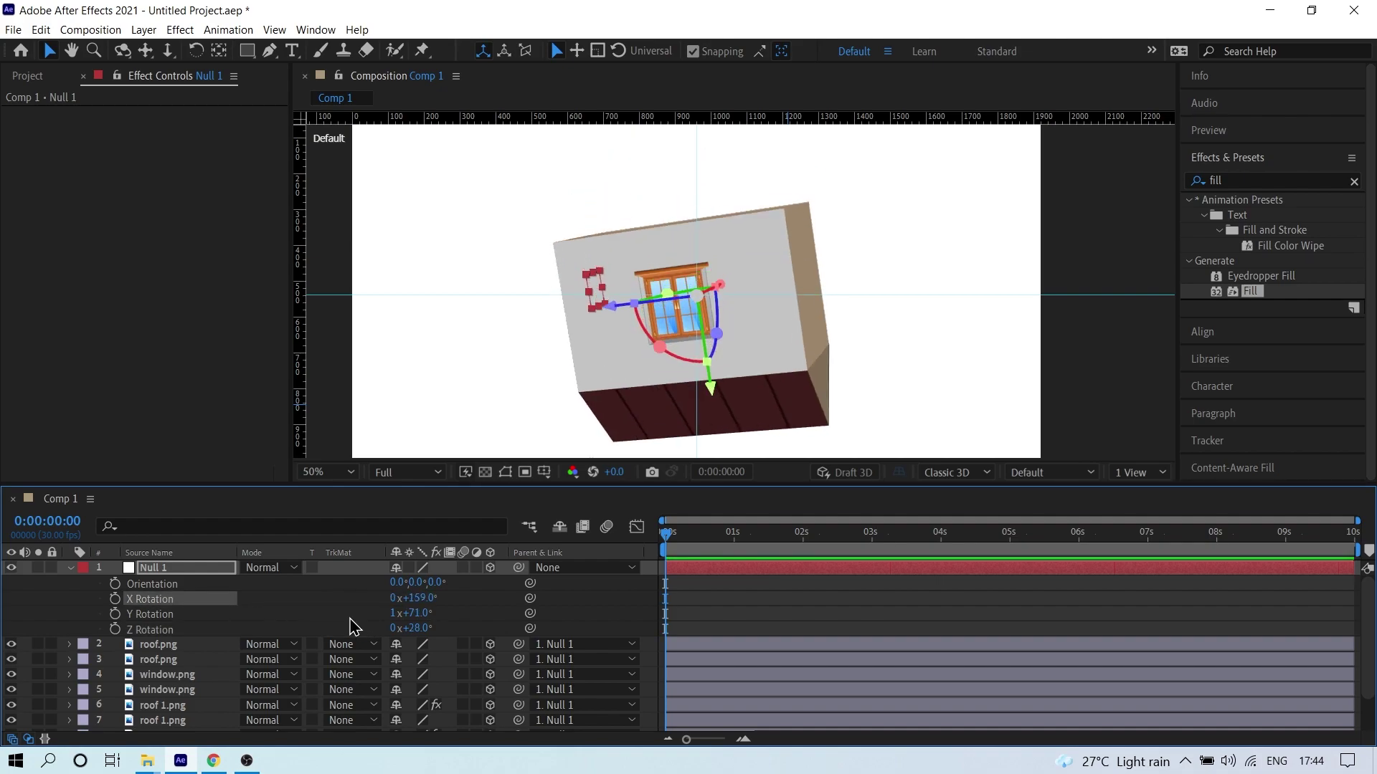
- Reset Null 1's X and Z Rotation to 0° and its Y Rotation to 1x+0°
click(420, 597)
text(0)
key(Return)
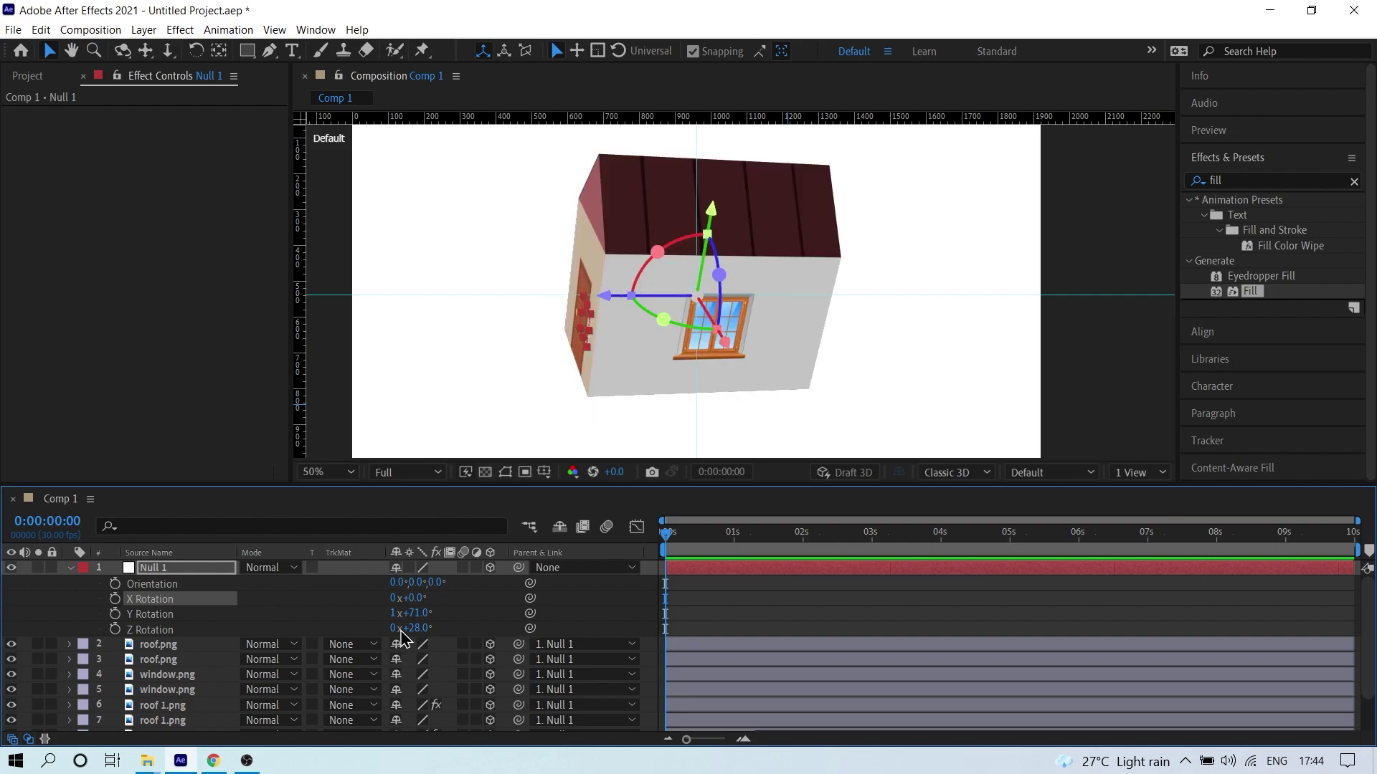
click(413, 613)
text(0)
key(Return)
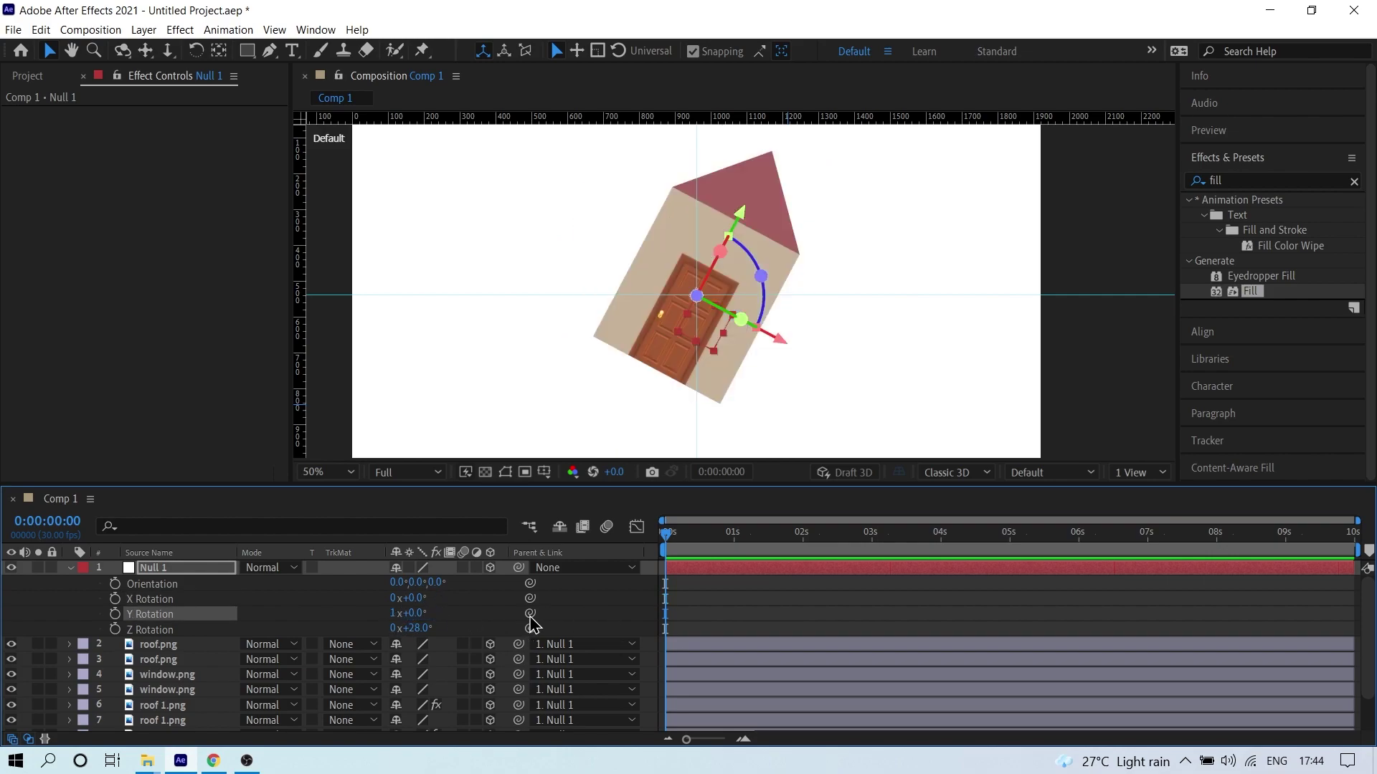
click(415, 629)
text(0)
key(Return)
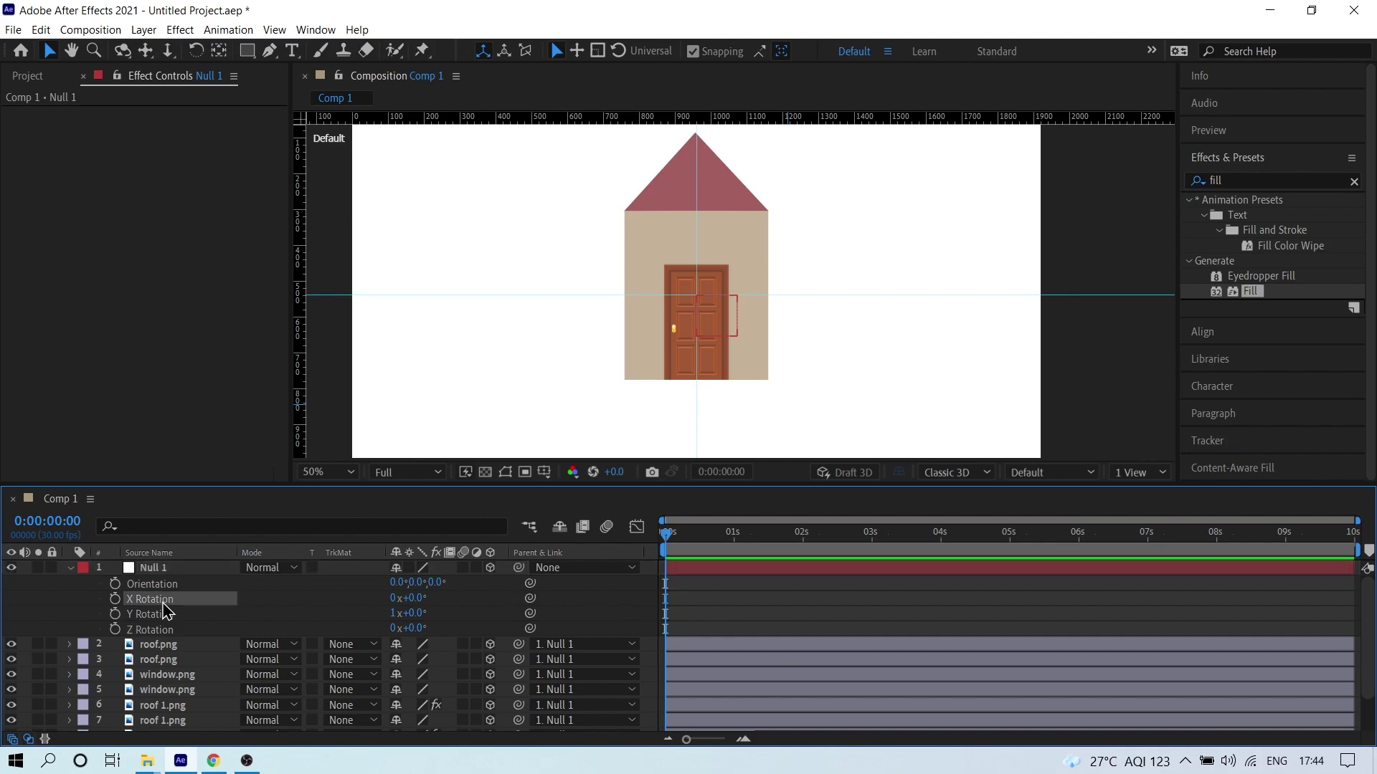
- Set a starting keyframe for Null 1's Y Rotation at 0 seconds, leaving X Rotation without keyframes
click(140, 599)
click(115, 599)
click(115, 599)
click(115, 613)
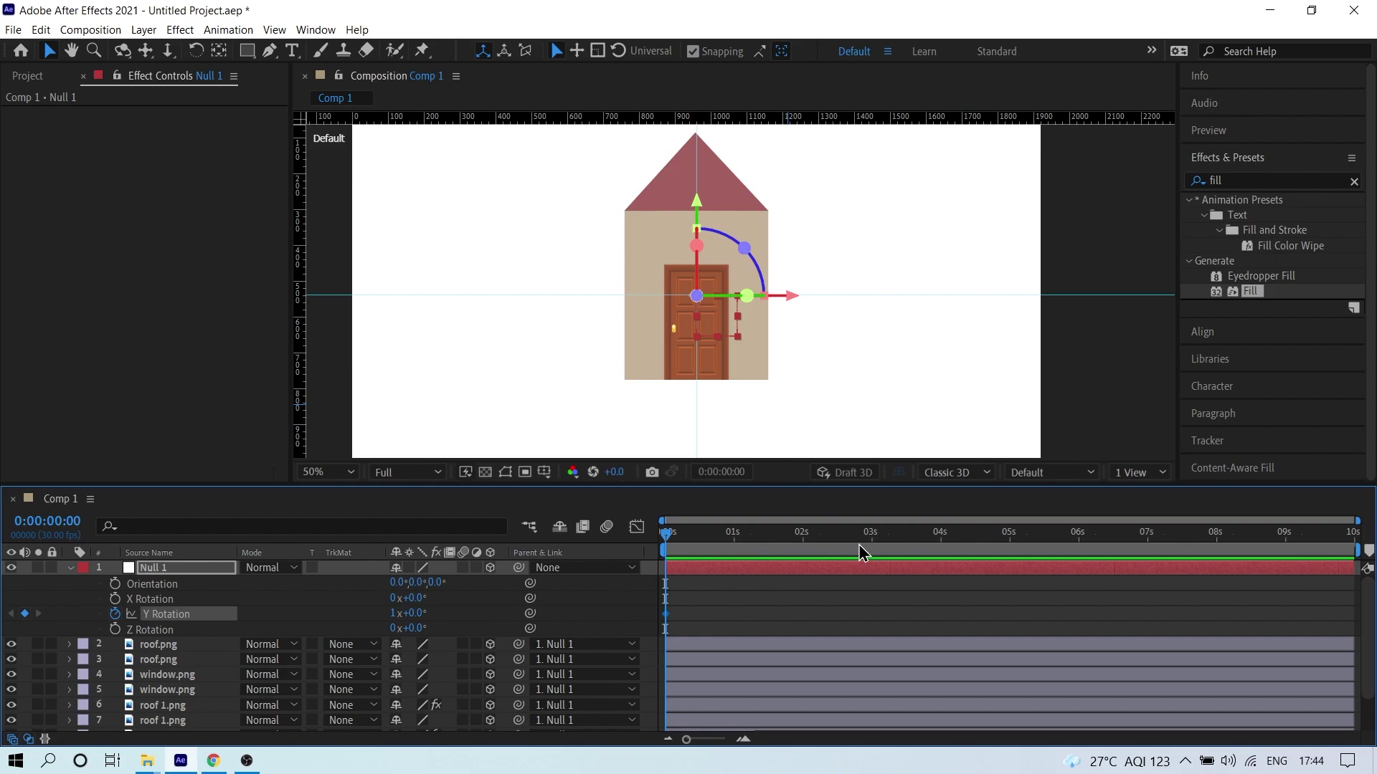
- Add a Y Rotation keyframe of 0x+294° to Null 1 at 2 seconds
click(802, 542)
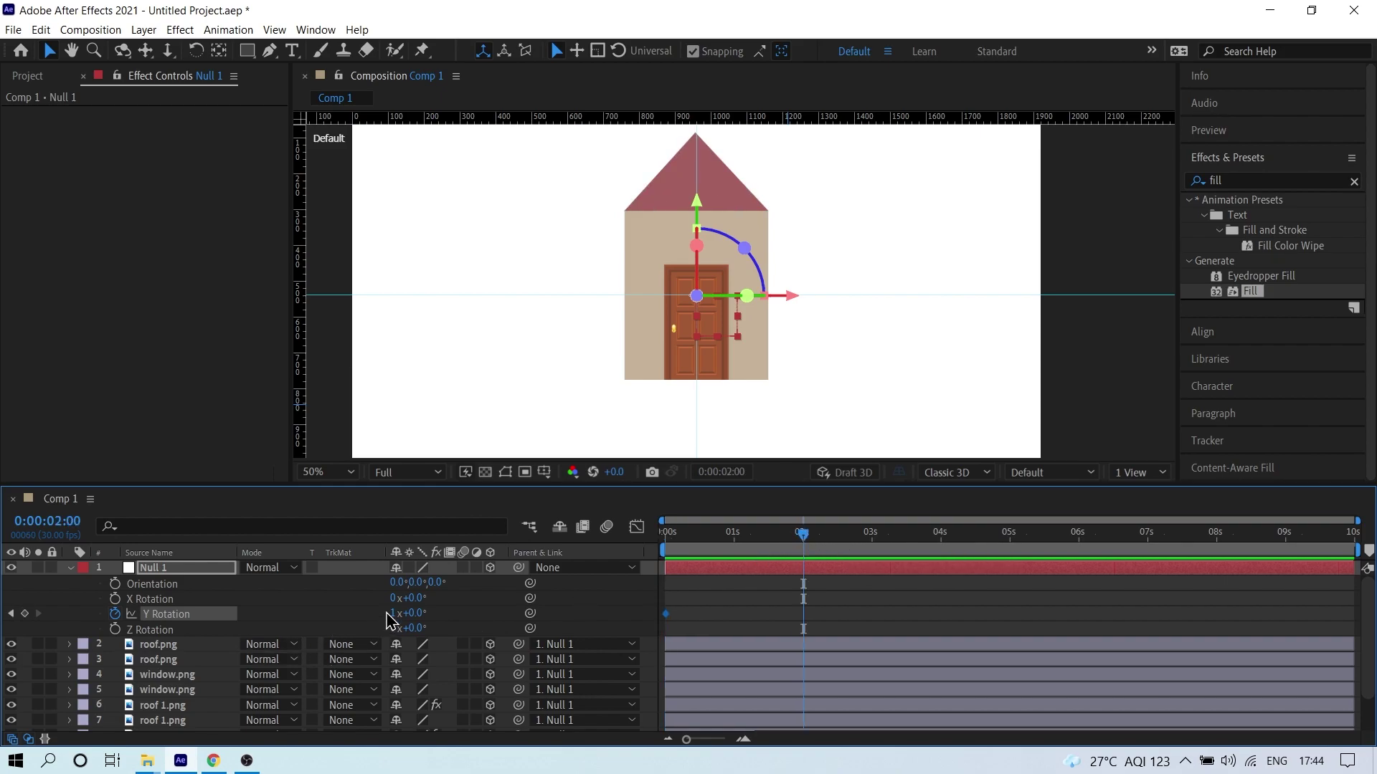
drag(416, 617, 368, 623)
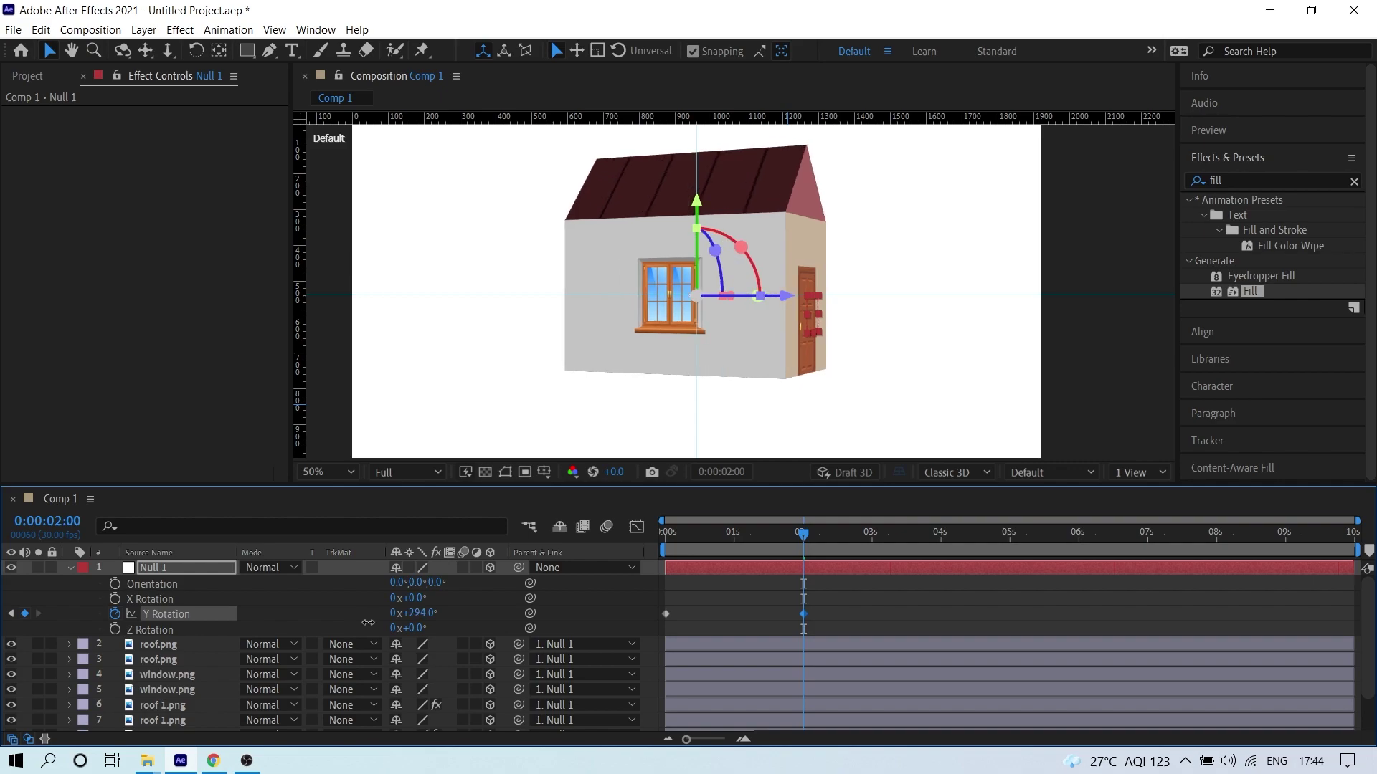
click(823, 618)
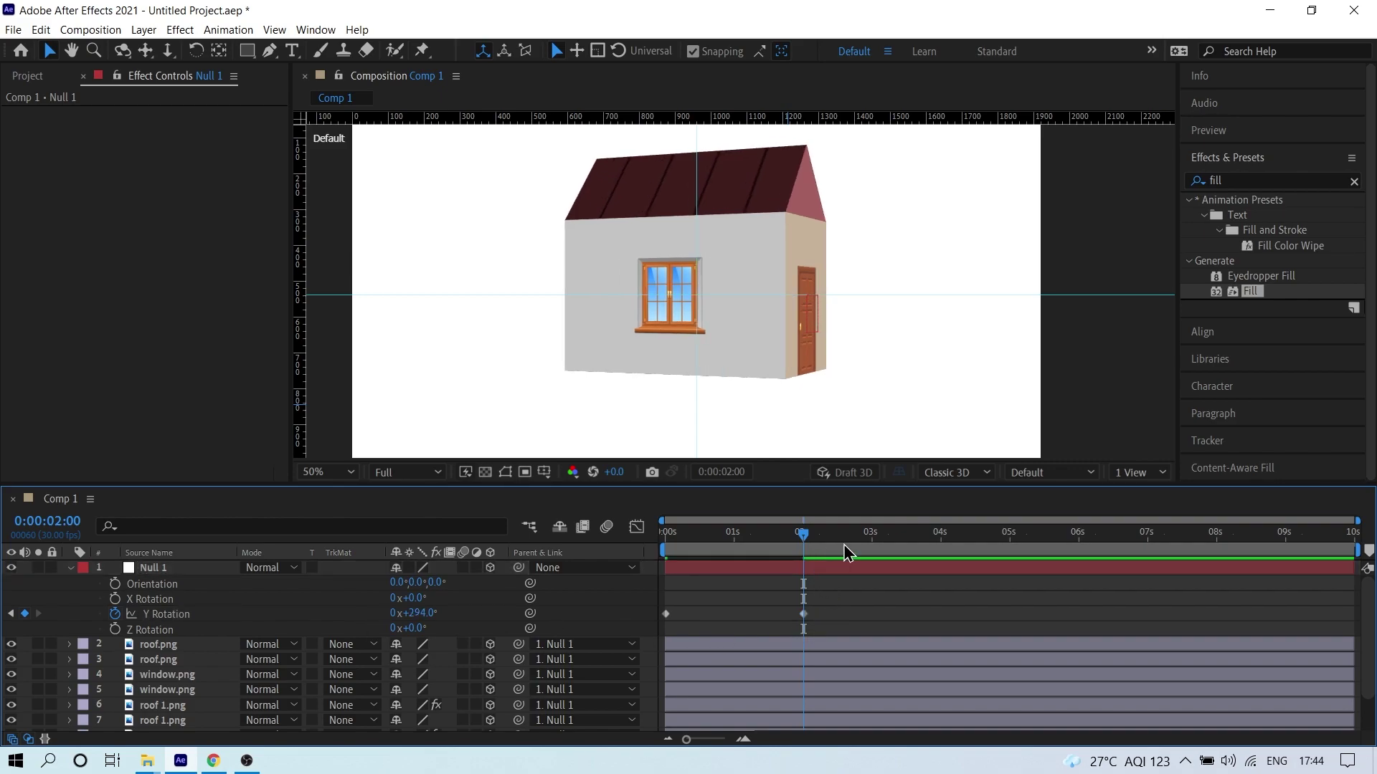
- Add a Y Rotation keyframe of -294° to Null 1 at 0:00:03:29
click(940, 545)
click(426, 615)
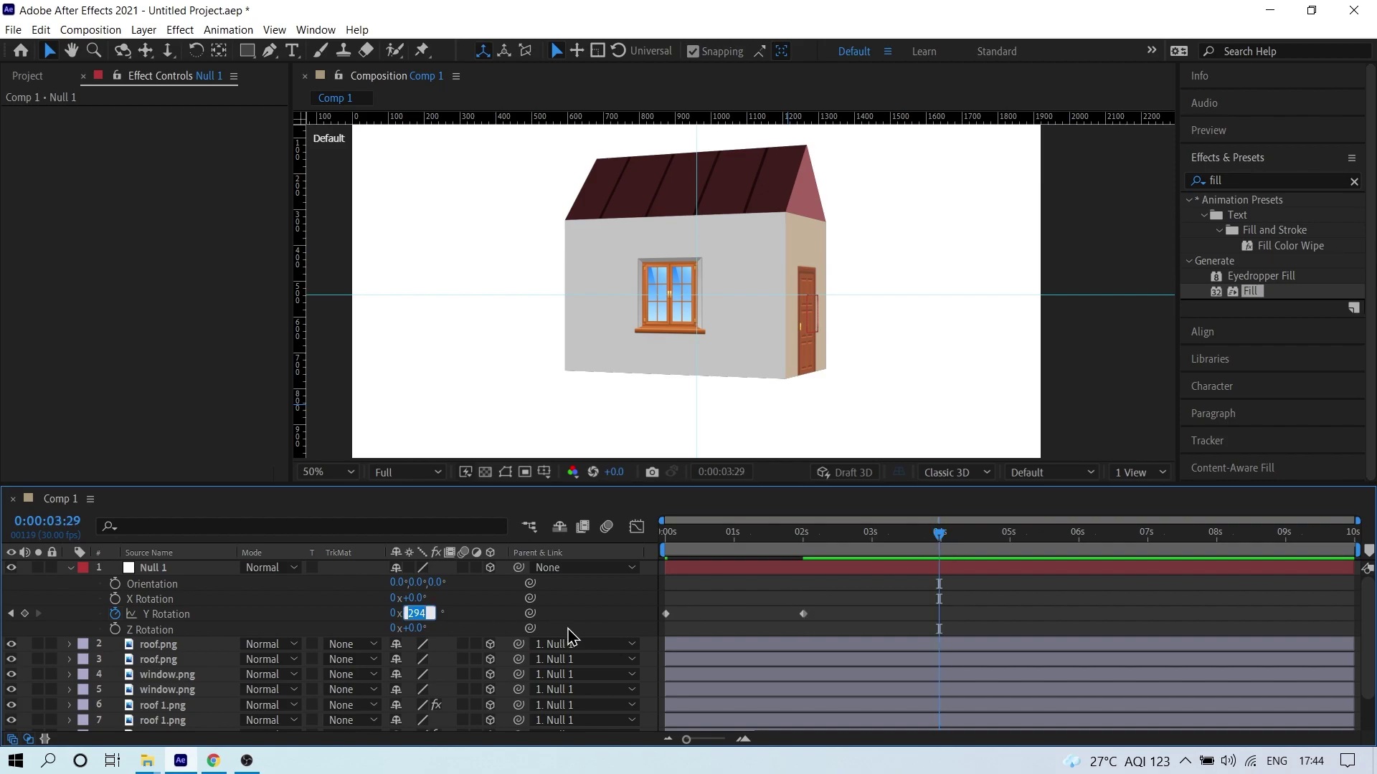
text(-294)
key(Return)
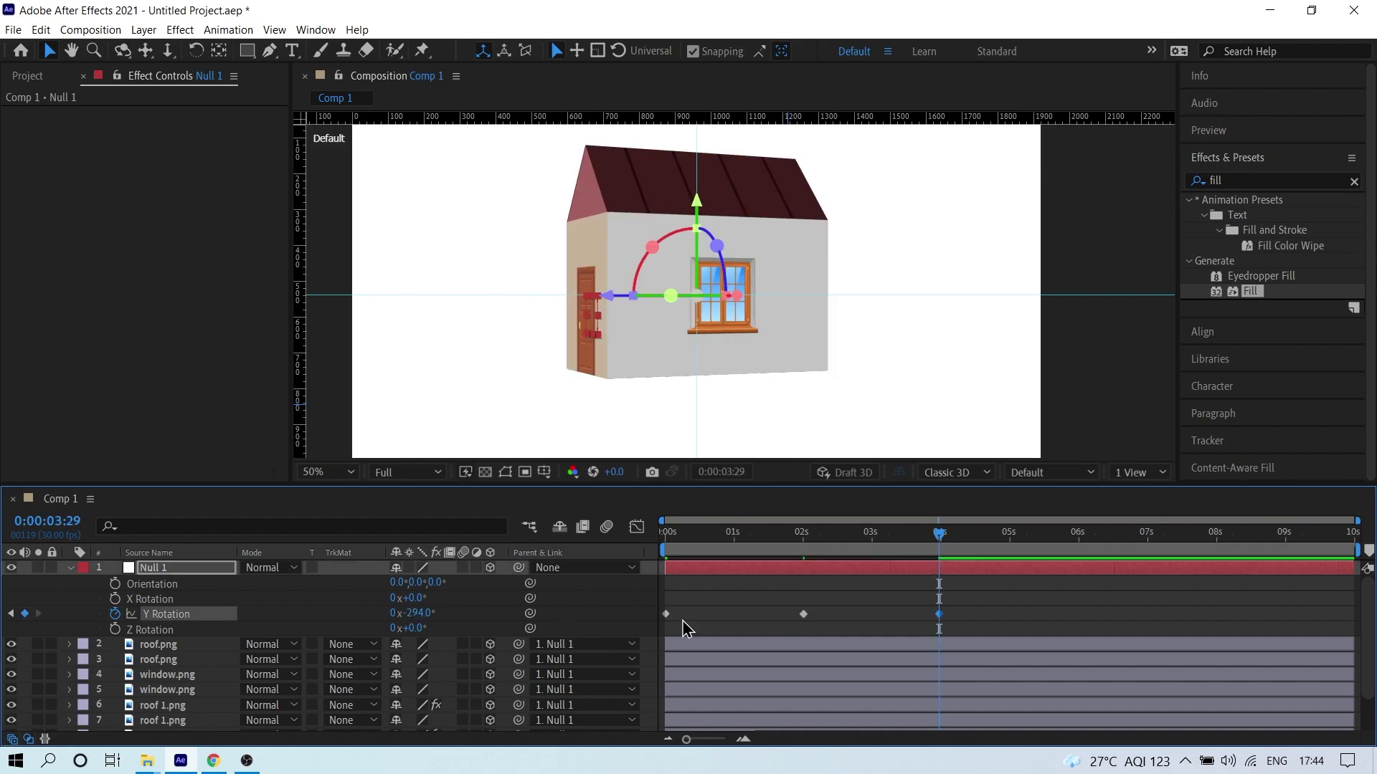
- Copy Null 1's starting Y Rotation keyframe and paste it at 6 seconds
click(1039, 611)
drag(723, 604, 657, 632)
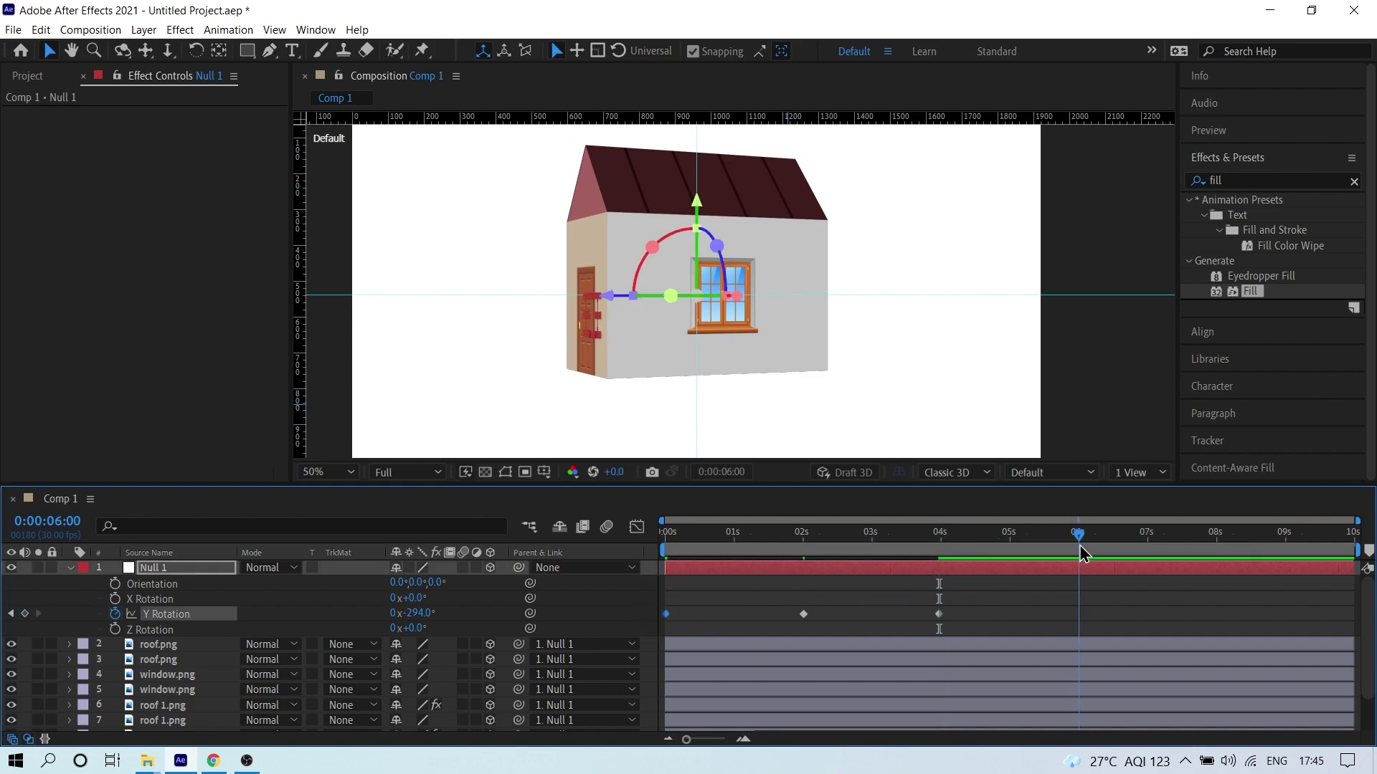
drag(1079, 546, 1083, 546)
key(ctrl+v)
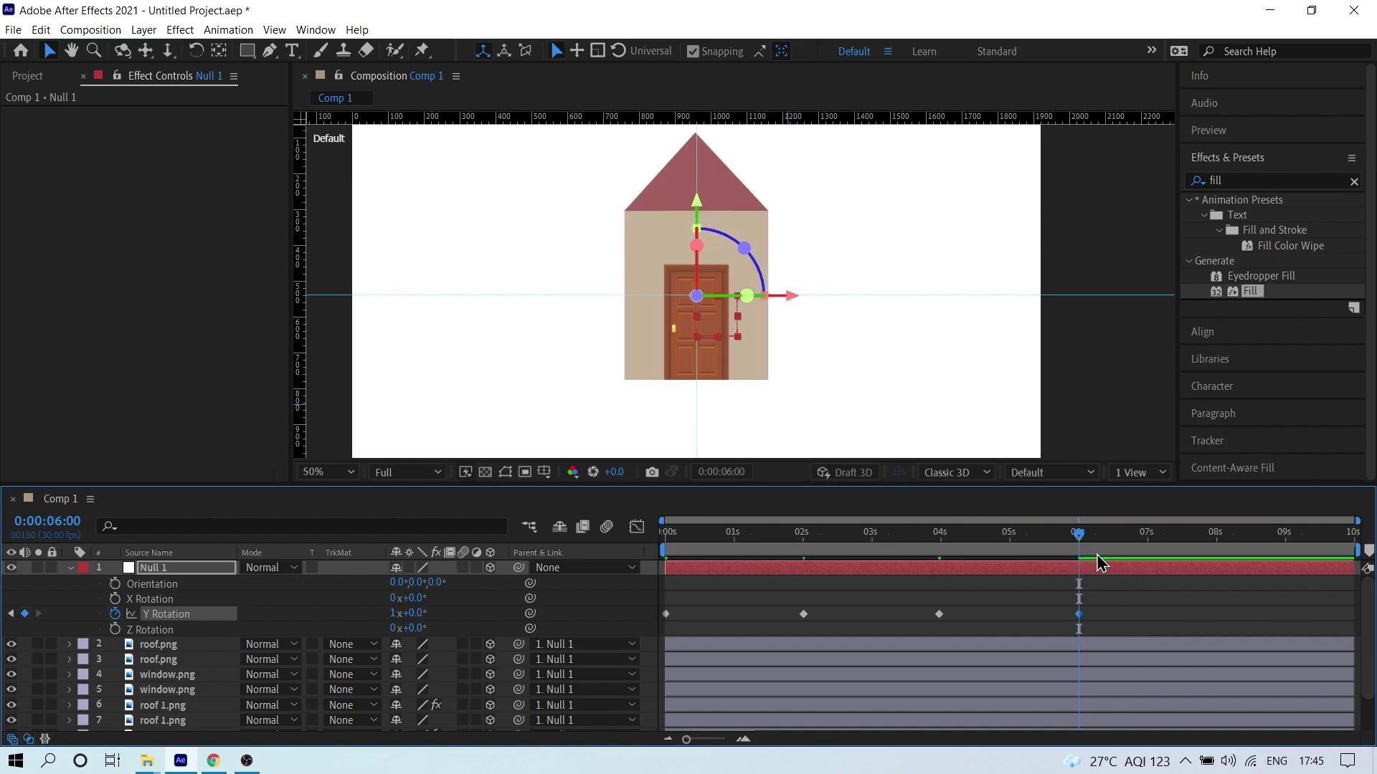
- Trim the composition to end at 6 seconds and apply Easy Ease to all of Null 1's Y Rotation keyframes
key(n)
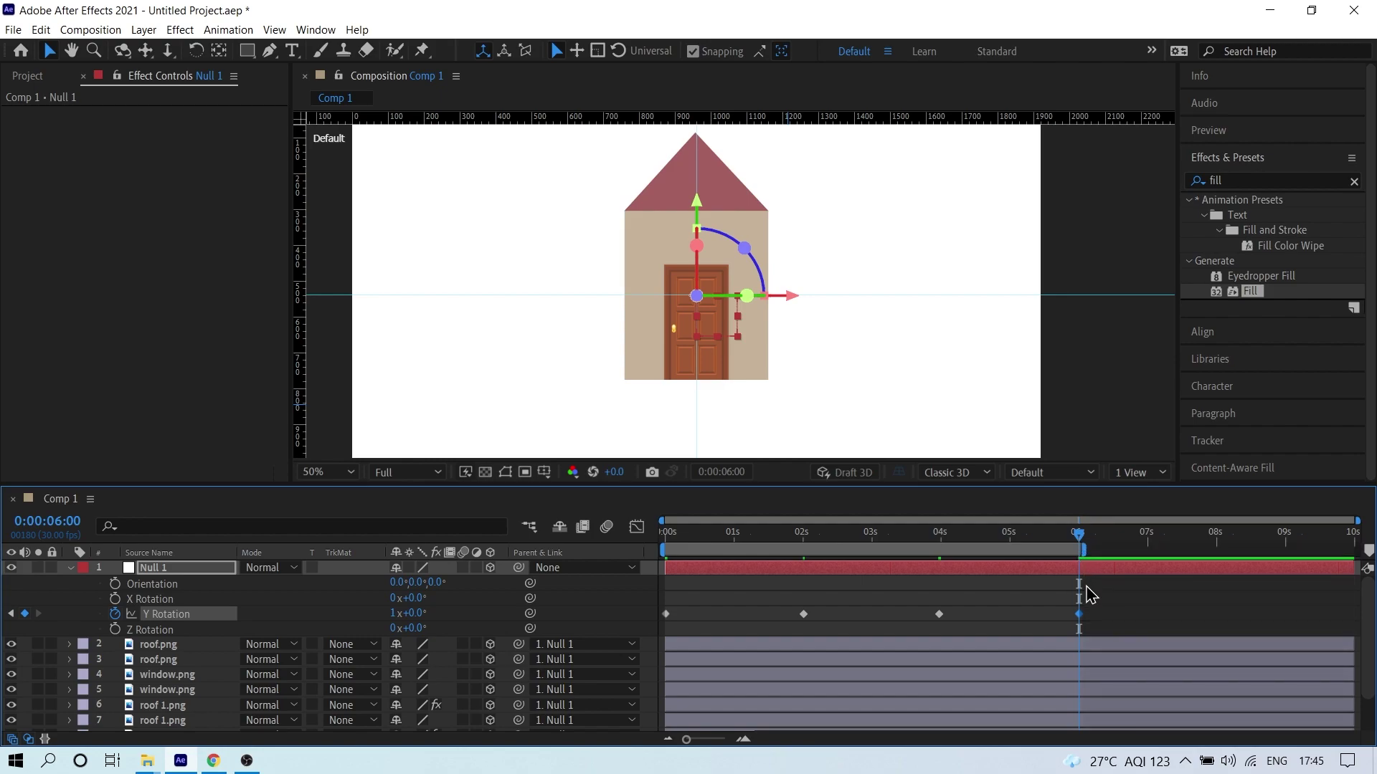
key(ctrl+shift+x)
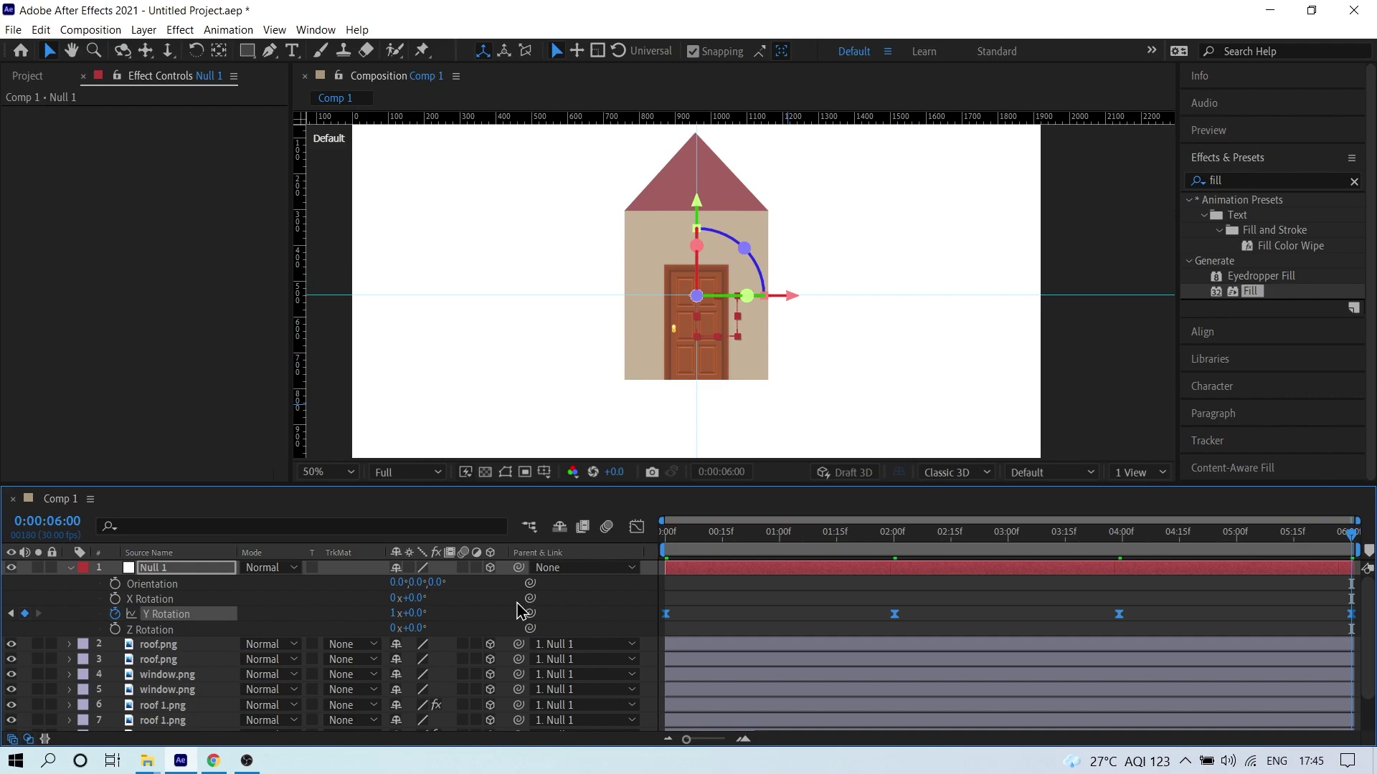
click(735, 600)
key(space)
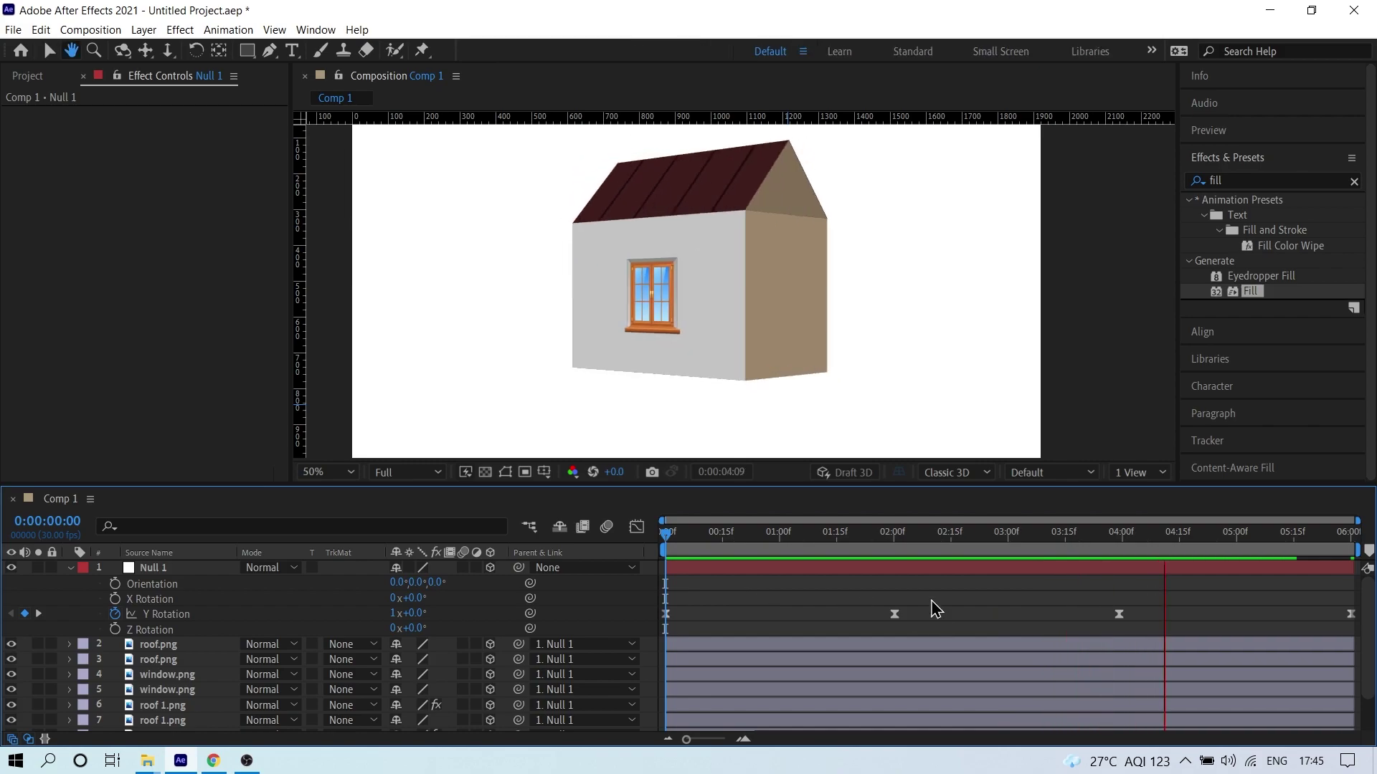
- Paste the 2-second Y Rotation keyframe over the one at 0:00:03:29 and set its value to 1x+60°
drag(905, 534, 1118, 570)
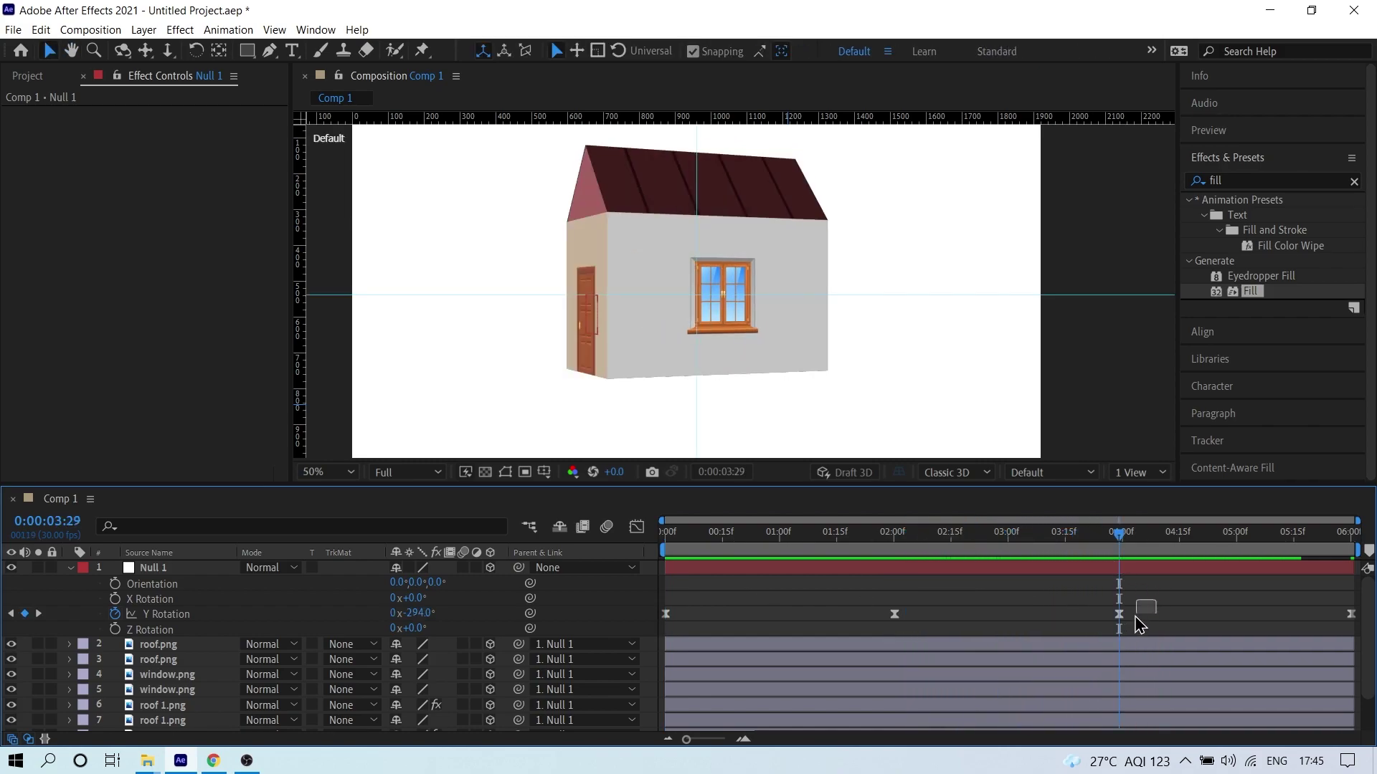
click(901, 545)
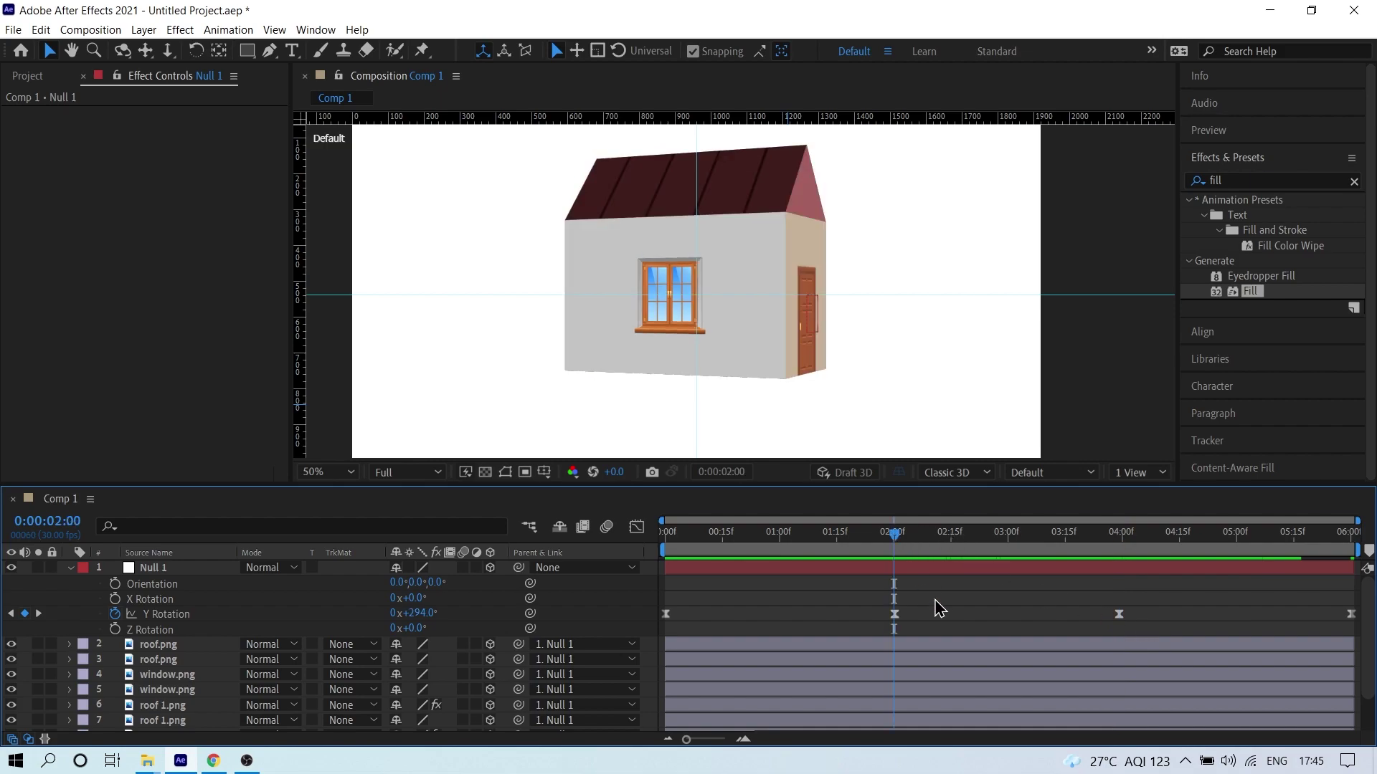
drag(932, 597, 875, 630)
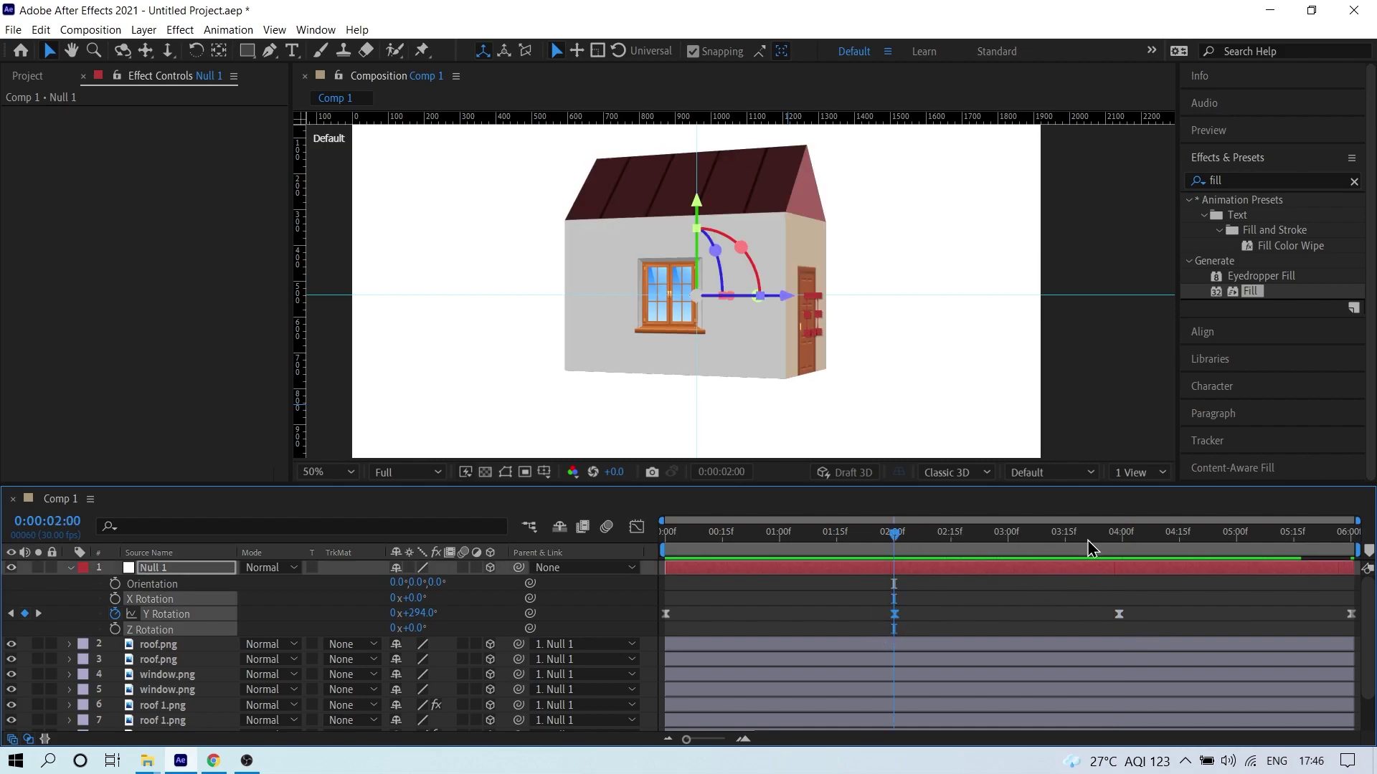
click(1116, 539)
key(ctrl+v)
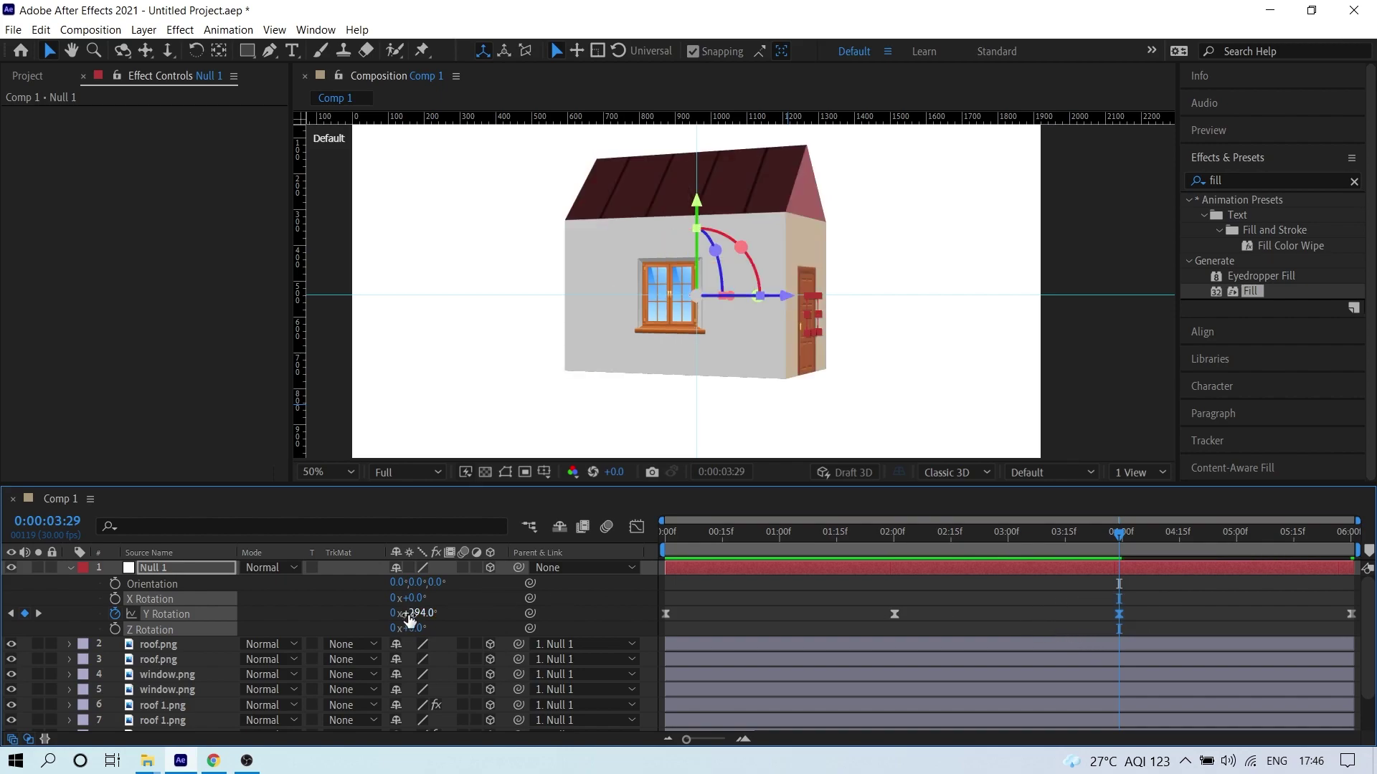
drag(419, 617, 522, 606)
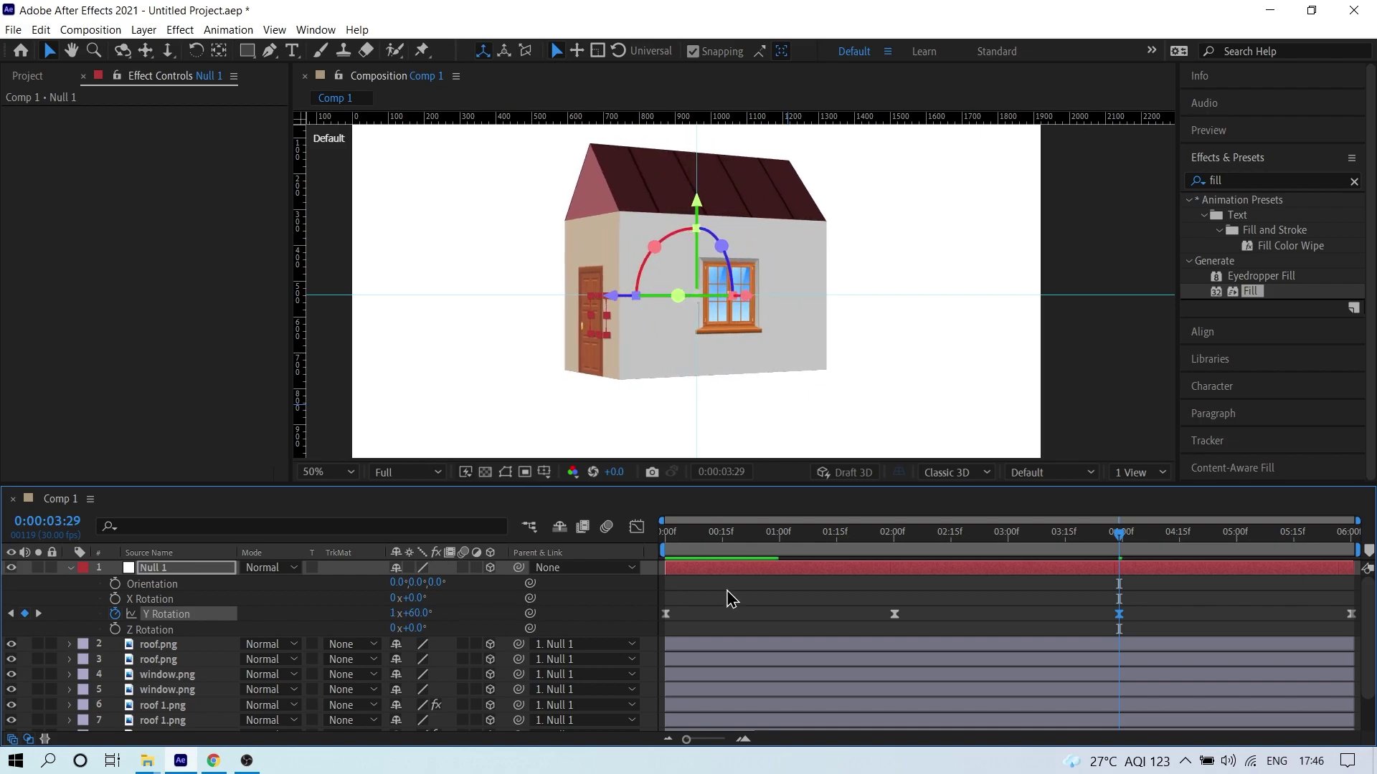
- Preview the hut's rotation animation from the start of the composition
drag(889, 540, 572, 545)
key(space)
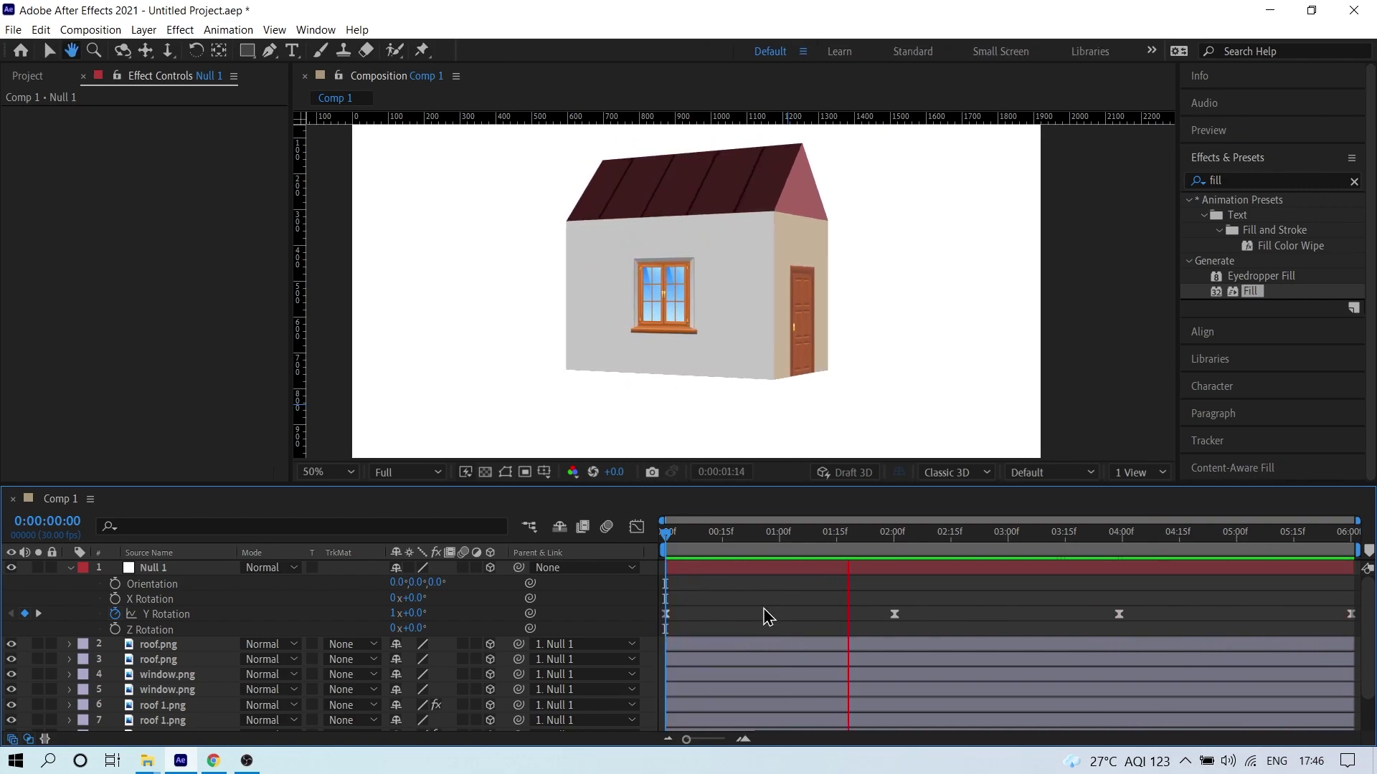
key(space)
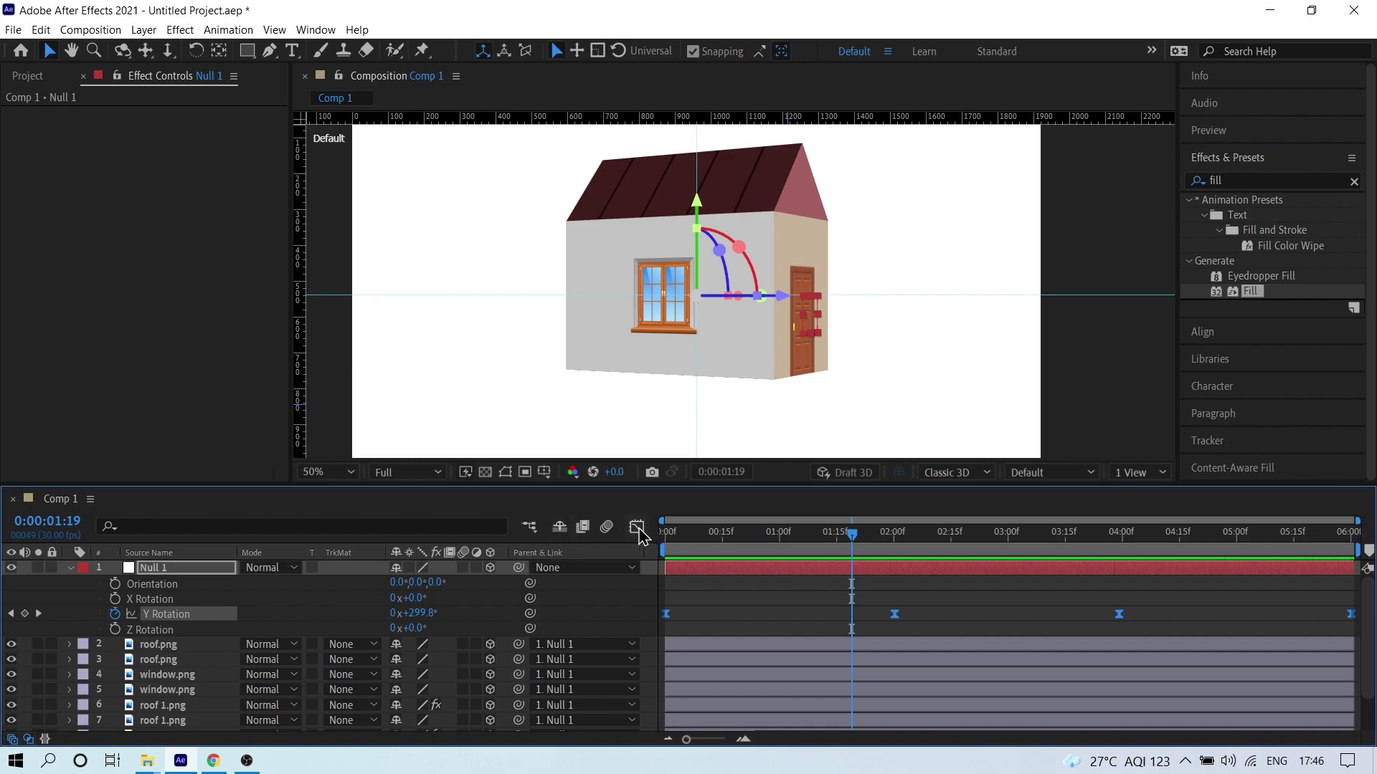
- Steepen the Y Rotation curve between all keyframes by lengthening their easing handles in the Graph Editor, and preview the motion
click(636, 527)
right_click(907, 591)
click(932, 446)
right_click(948, 617)
click(948, 618)
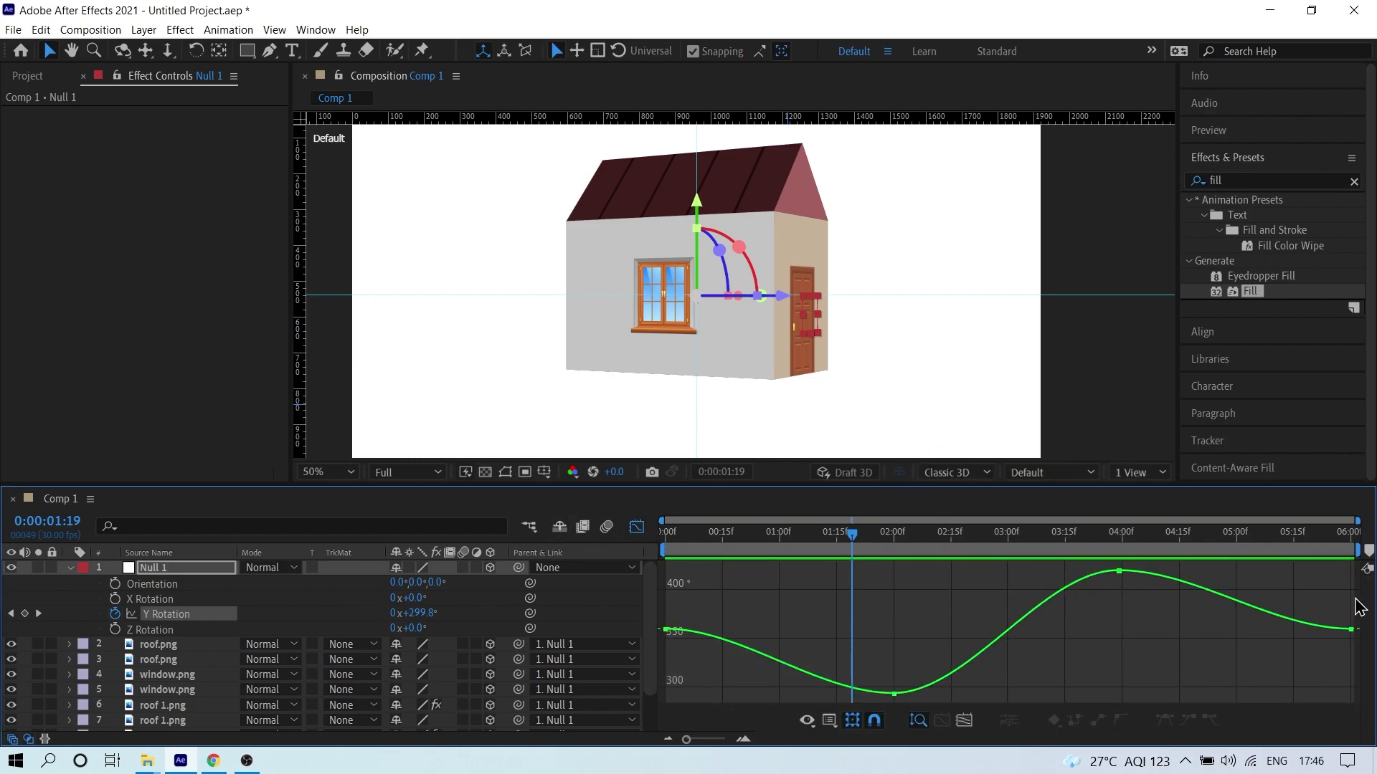
key(ctrl+a)
drag(1043, 570, 934, 574)
key(space)
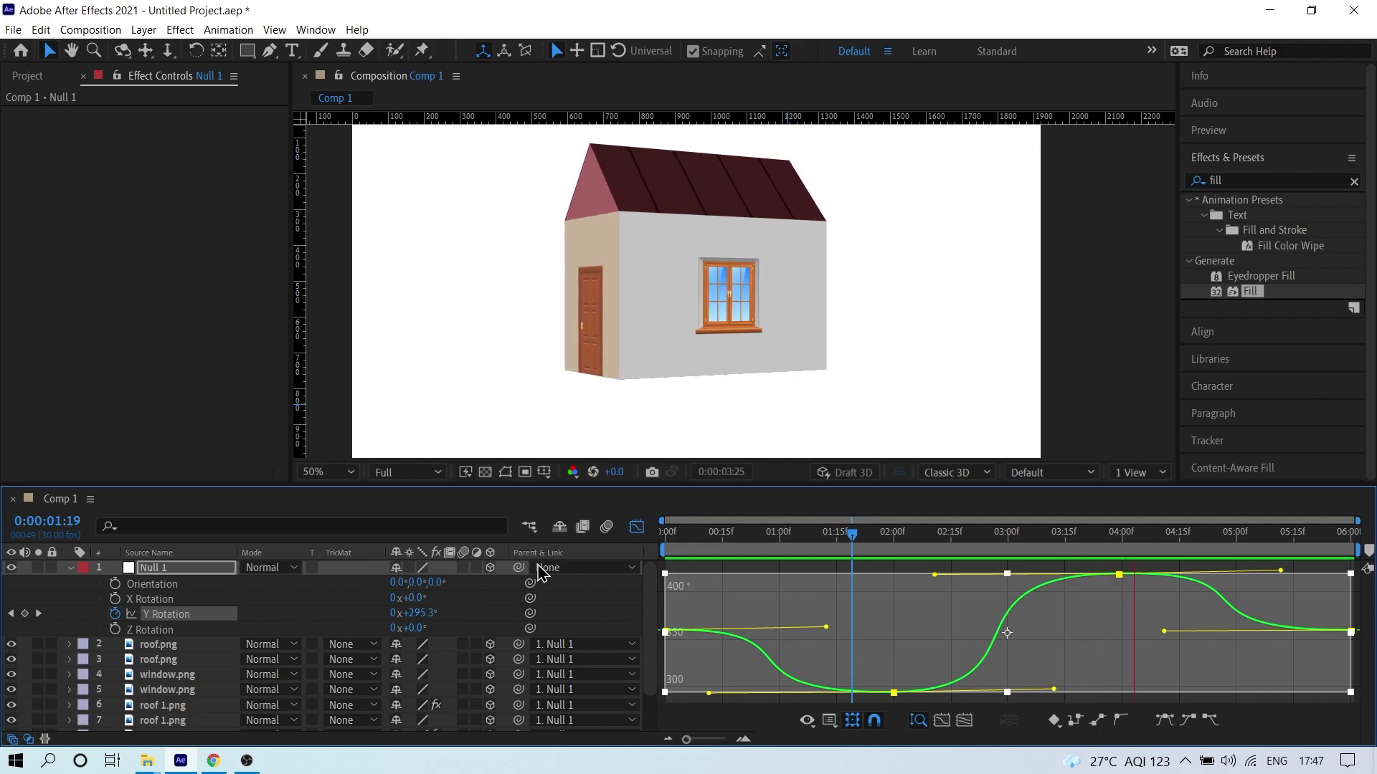
key(space)
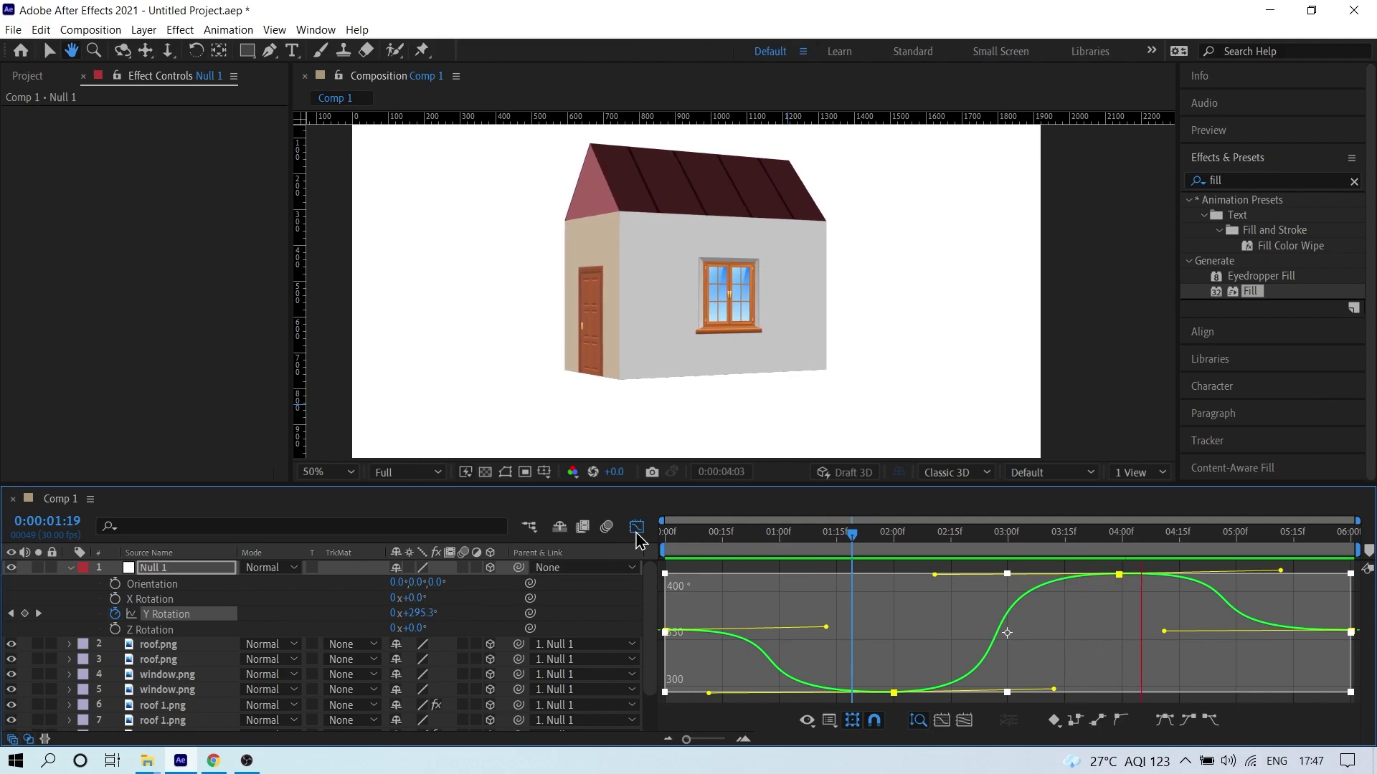
click(637, 531)
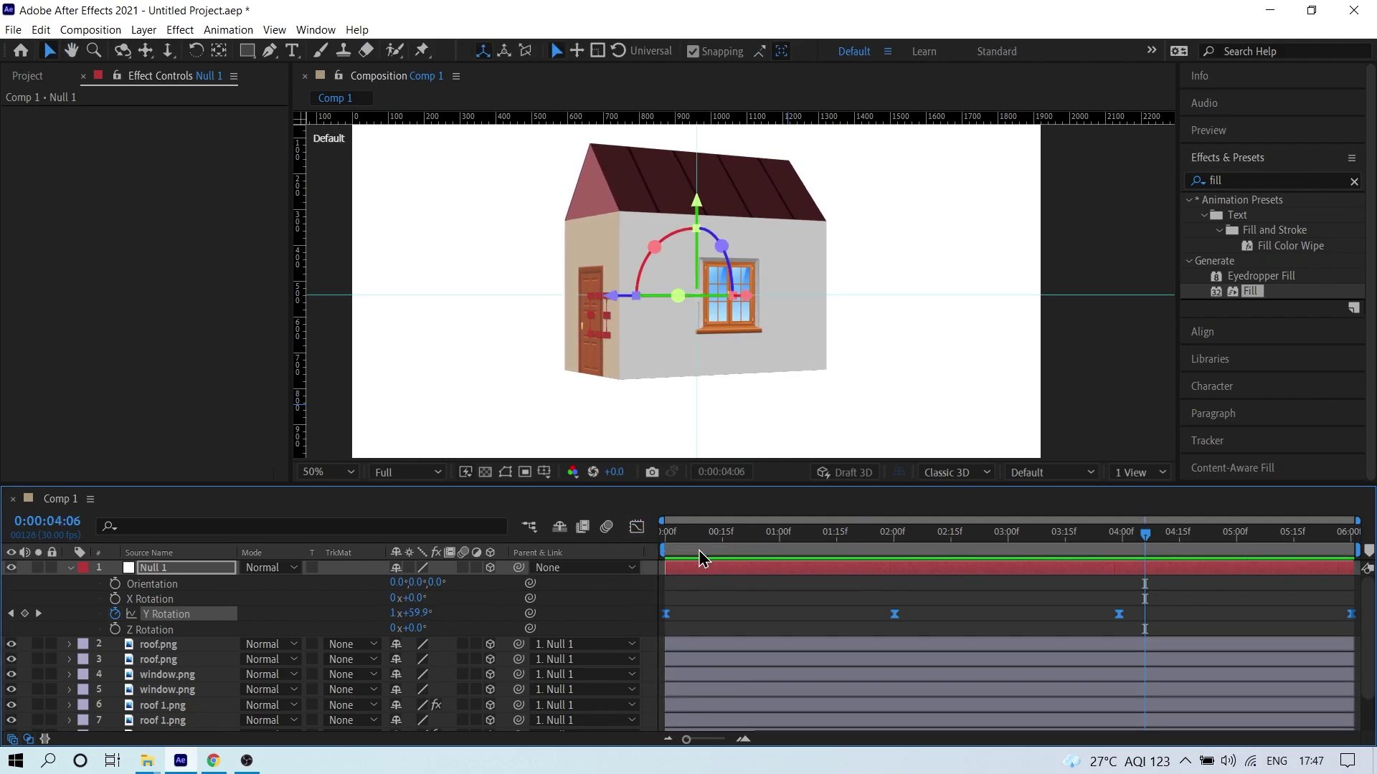
- Collapse Null 1's properties and enable motion blur for all the hut's image layers and the composition
key(Home)
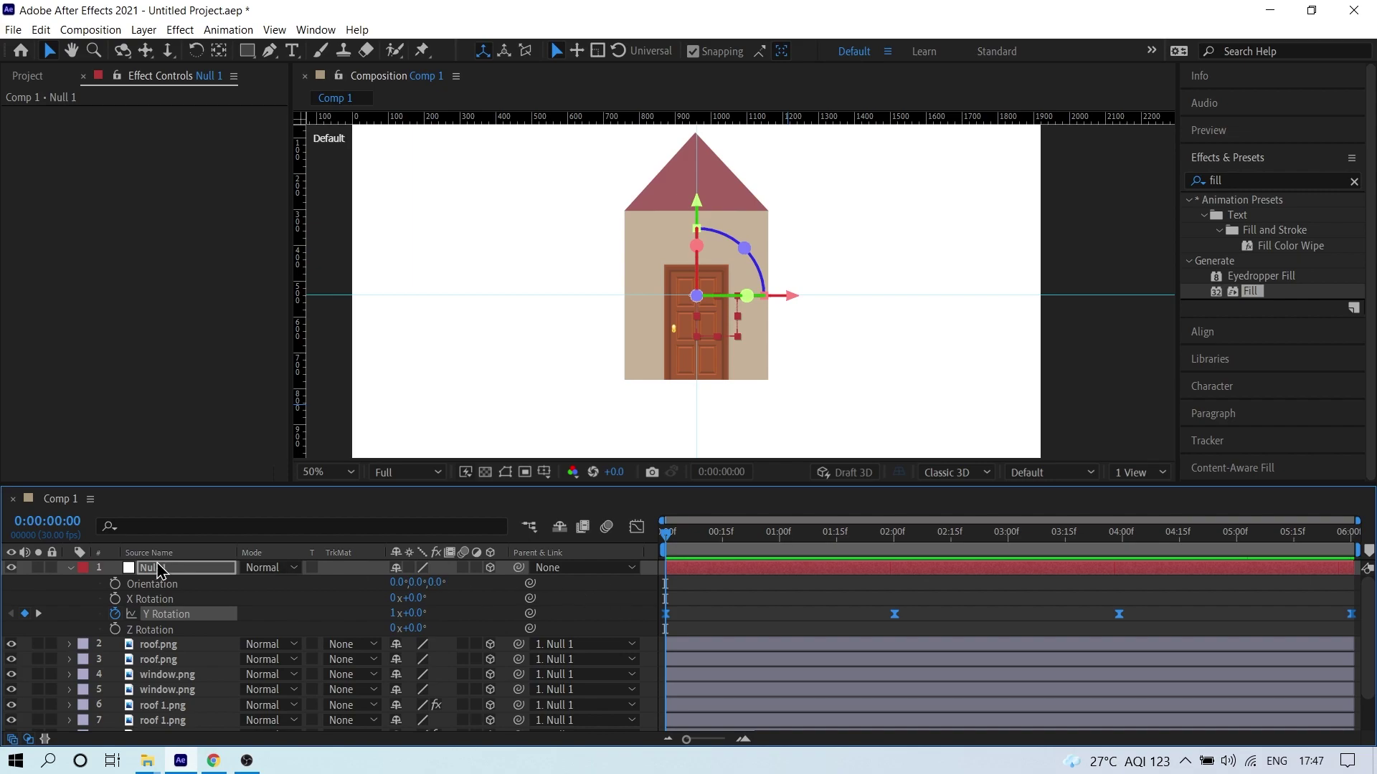
click(158, 571)
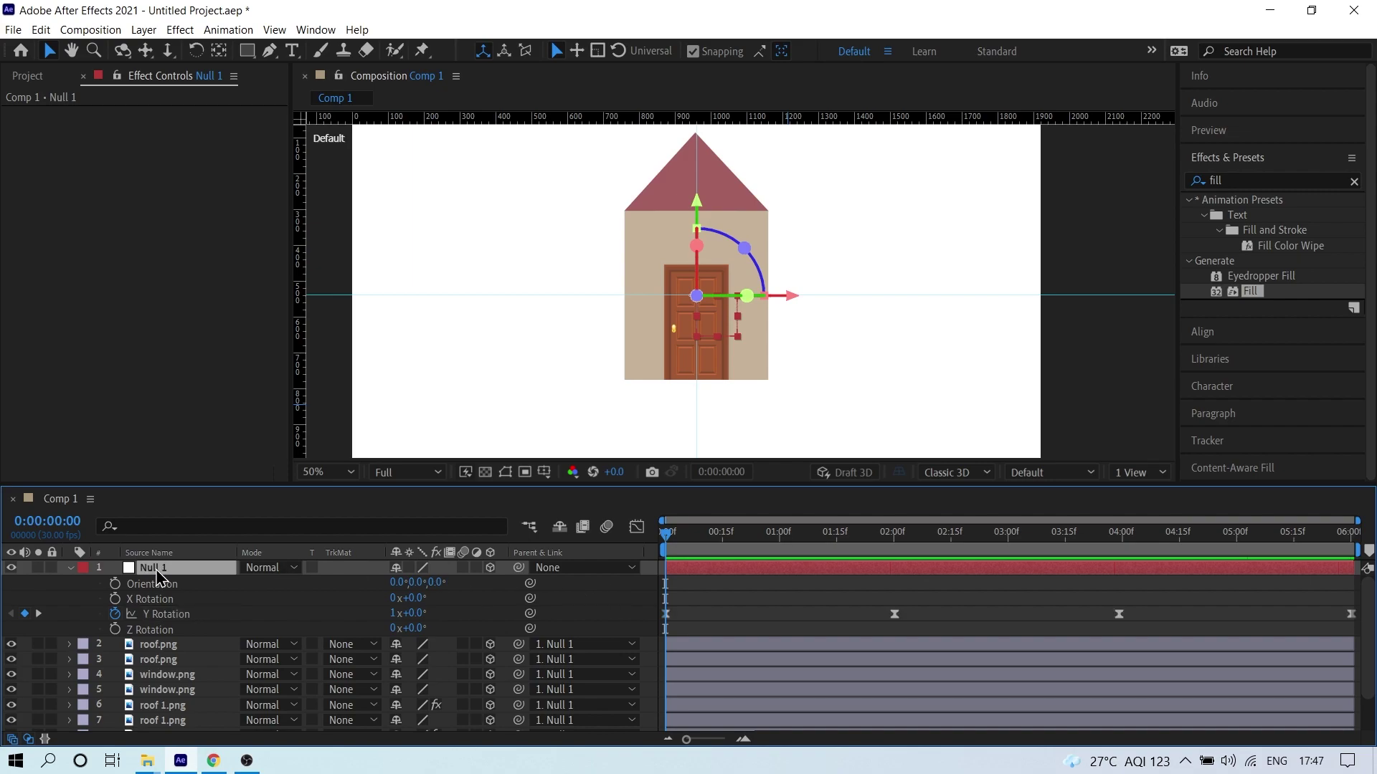
key(r)
click(172, 716)
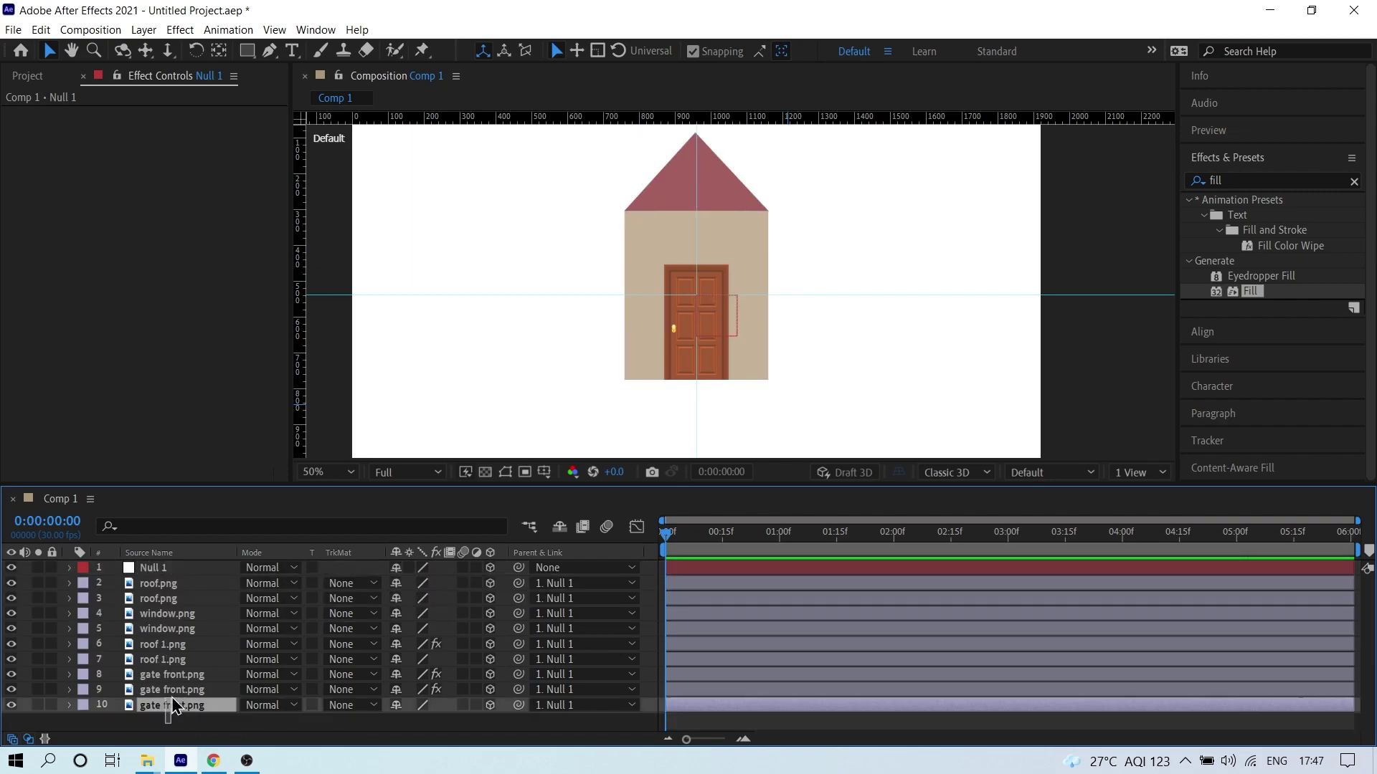
drag(172, 715, 179, 586)
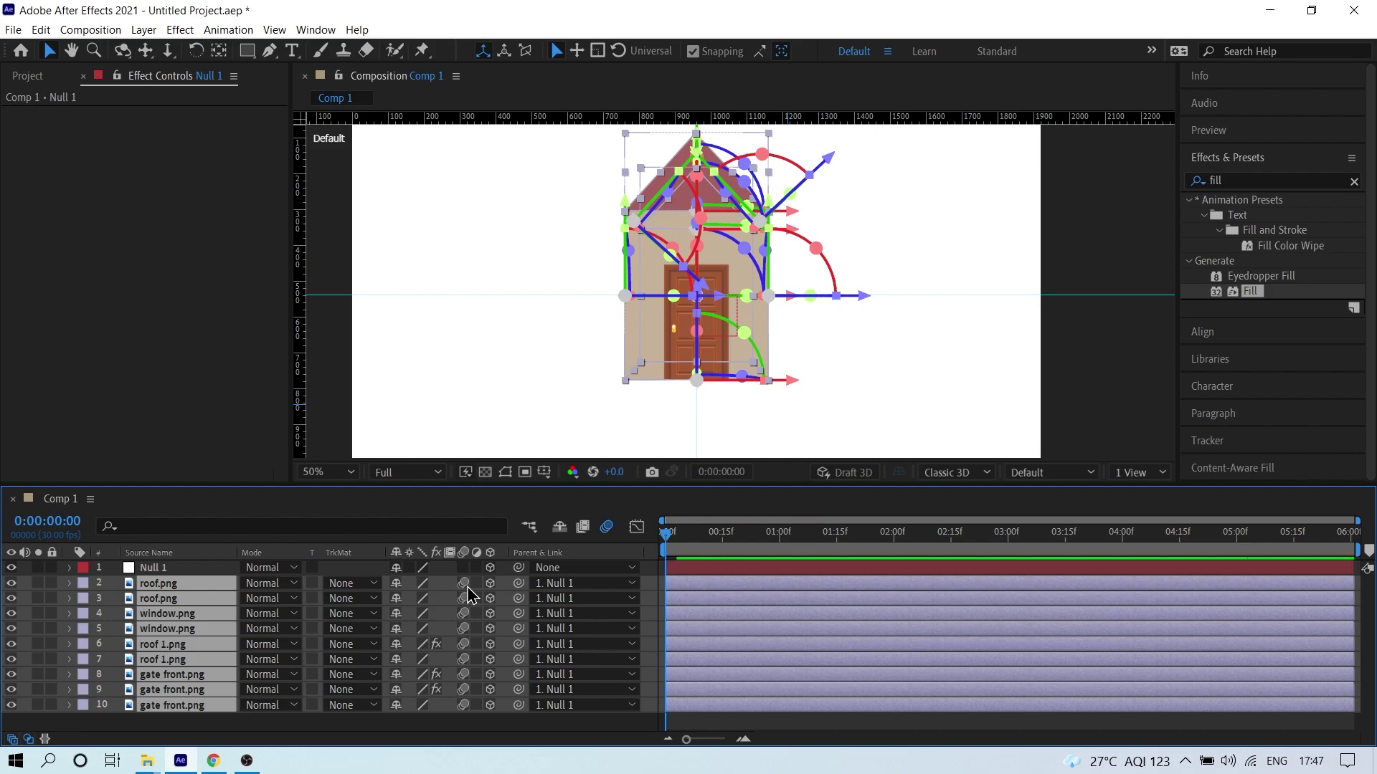
- Import BG FULL SCREEN TEMPLATE copy.png from the Raw folder and place it as the bottom layer of Comp 1
key(alt+Tab)
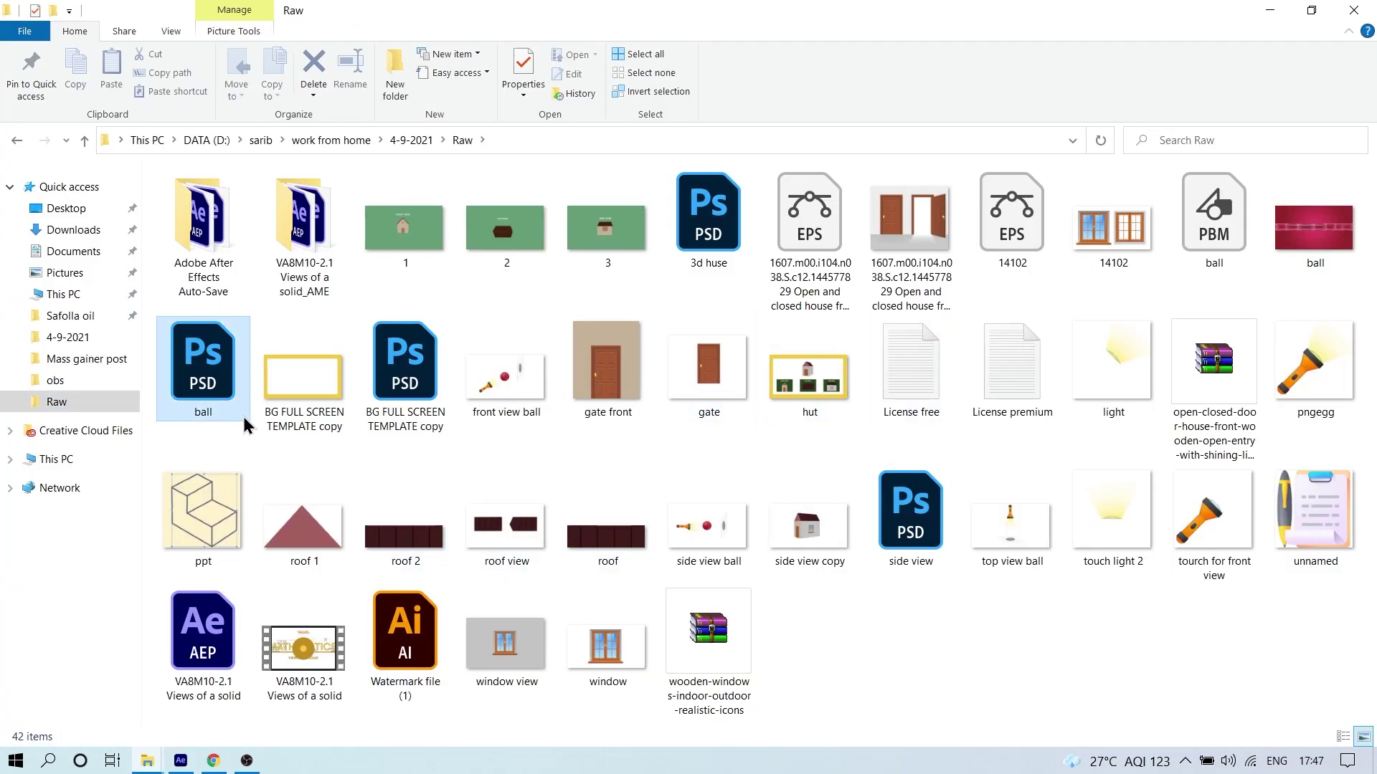
click(322, 391)
drag(302, 384, 84, 351)
key(alt+Tab)
key(alt+Tab)
key(Tab)
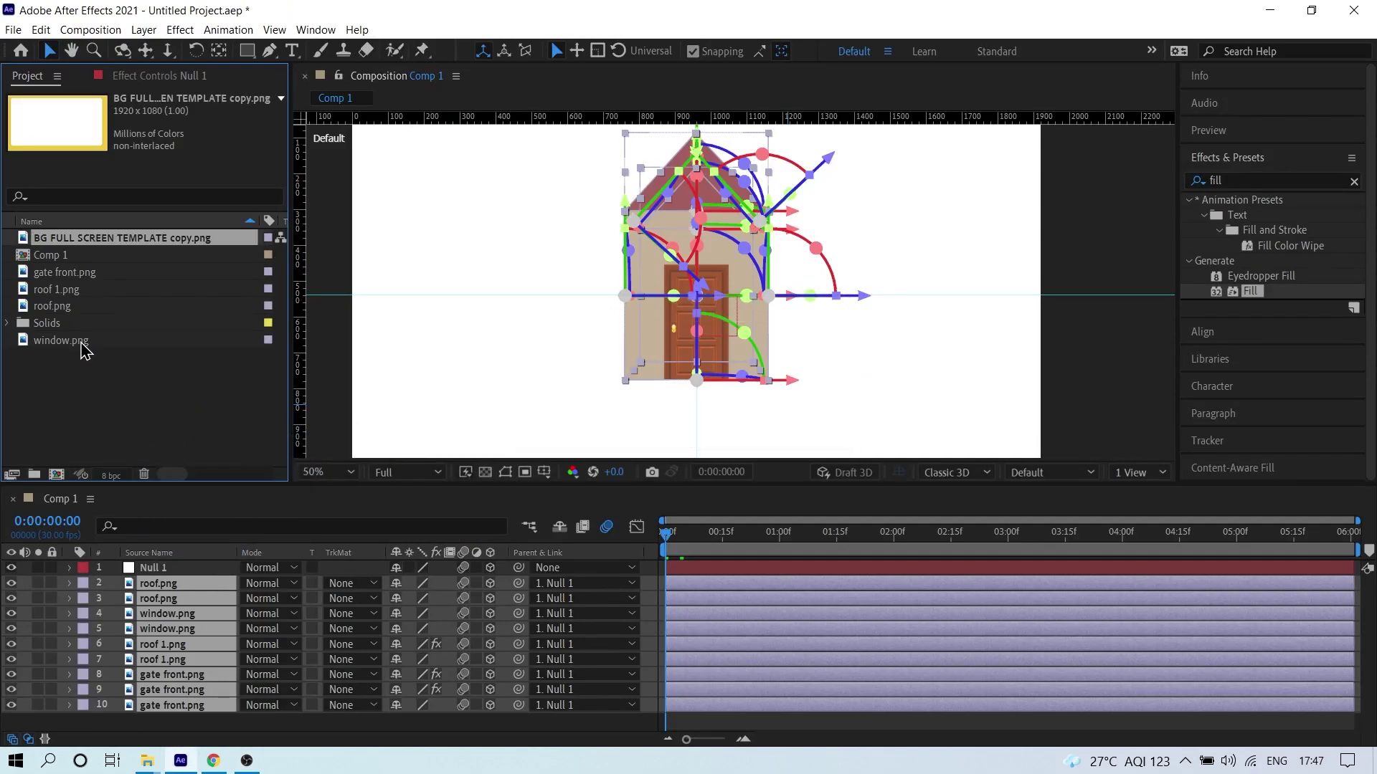
drag(106, 242, 187, 710)
scroll(867, 286, down, 2)
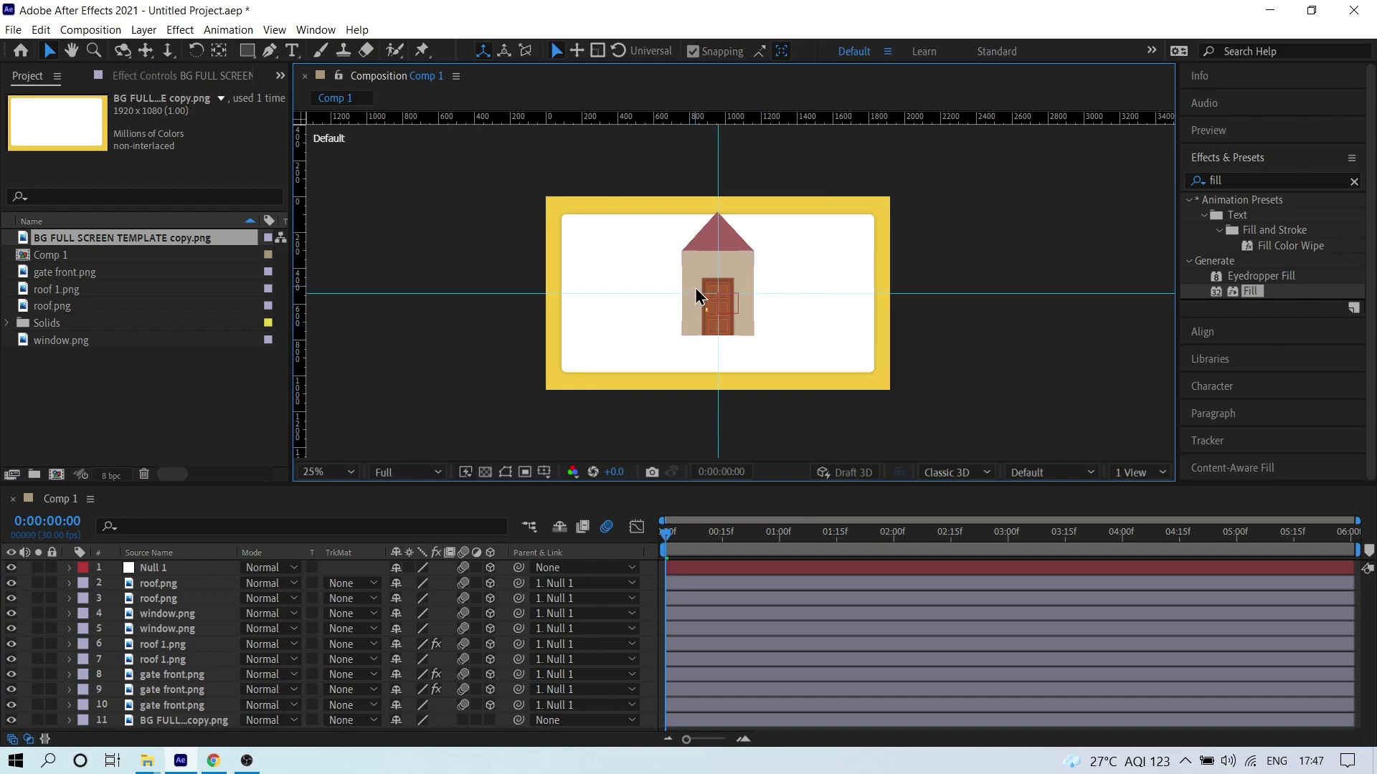
- Lower the hut in the frame by setting Null 1's Y Position to 619, and preview the animation
click(728, 305)
key(p)
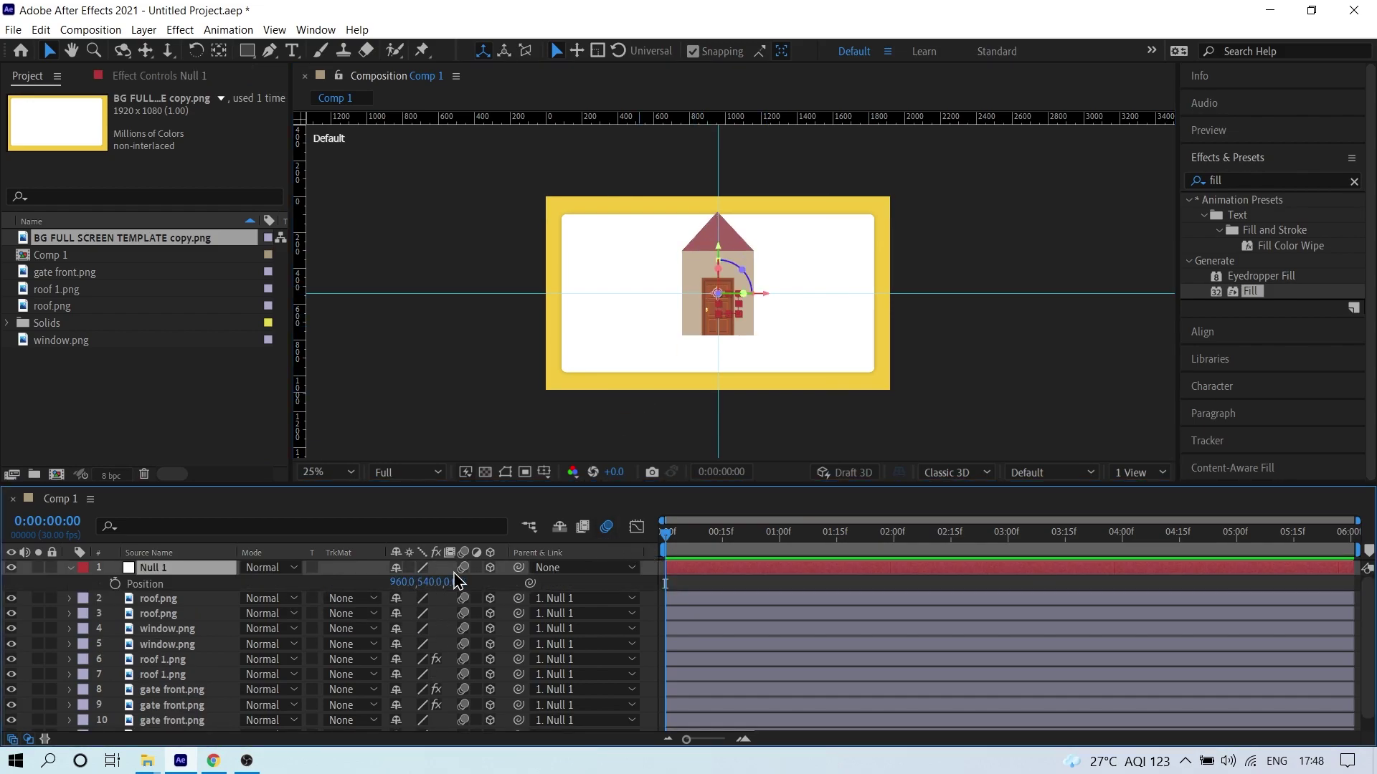
drag(446, 588, 541, 552)
click(1078, 342)
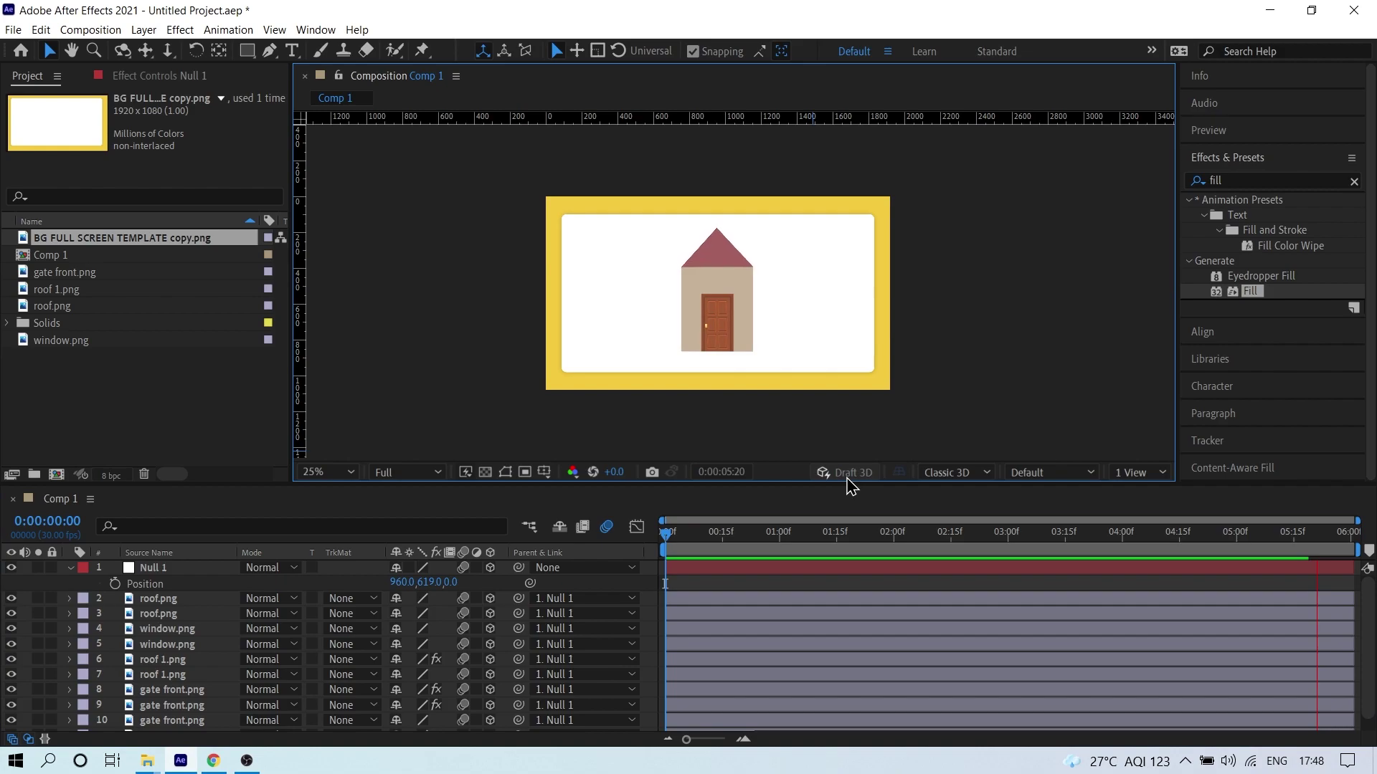
key(space)
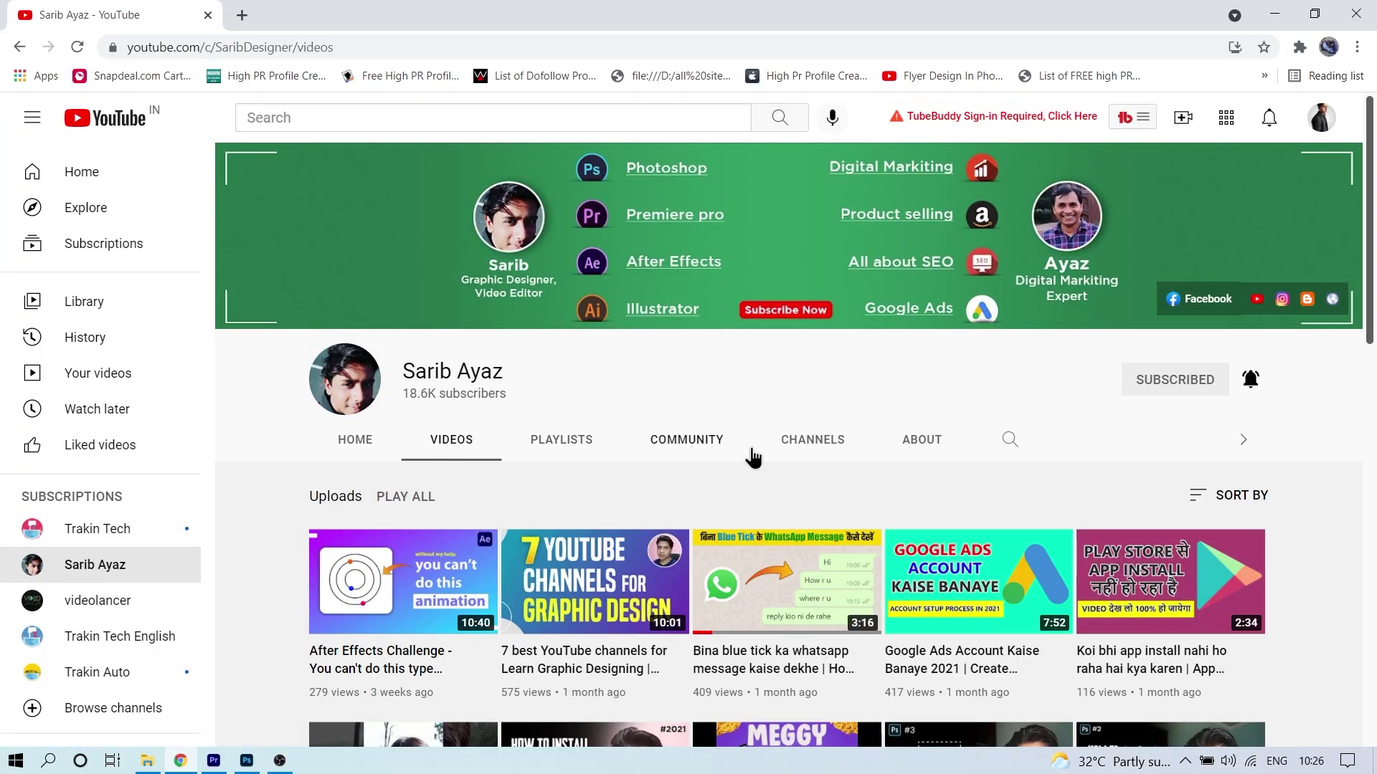
- In the browser, open the gaming channel featured on the YouTube channel page, subscribe to it and set its notifications
click(832, 456)
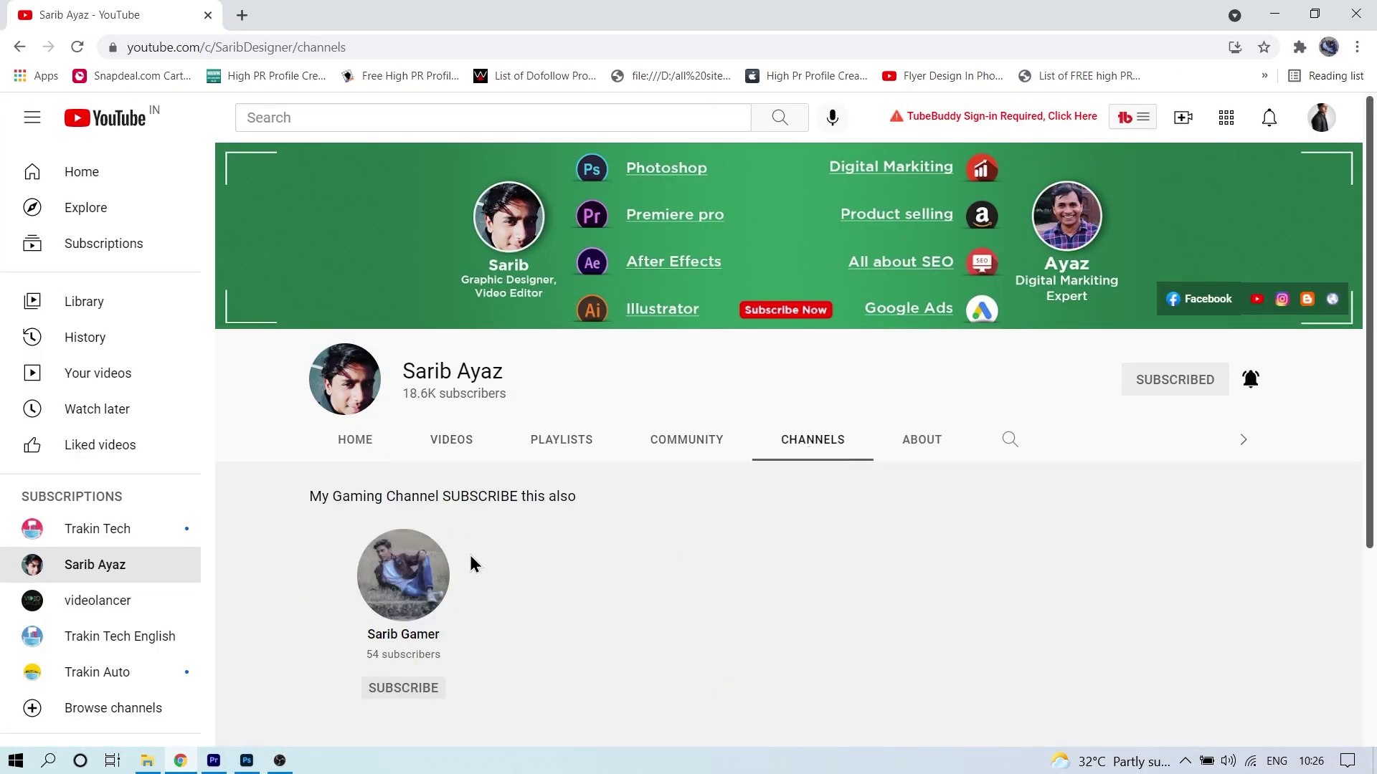
click(398, 590)
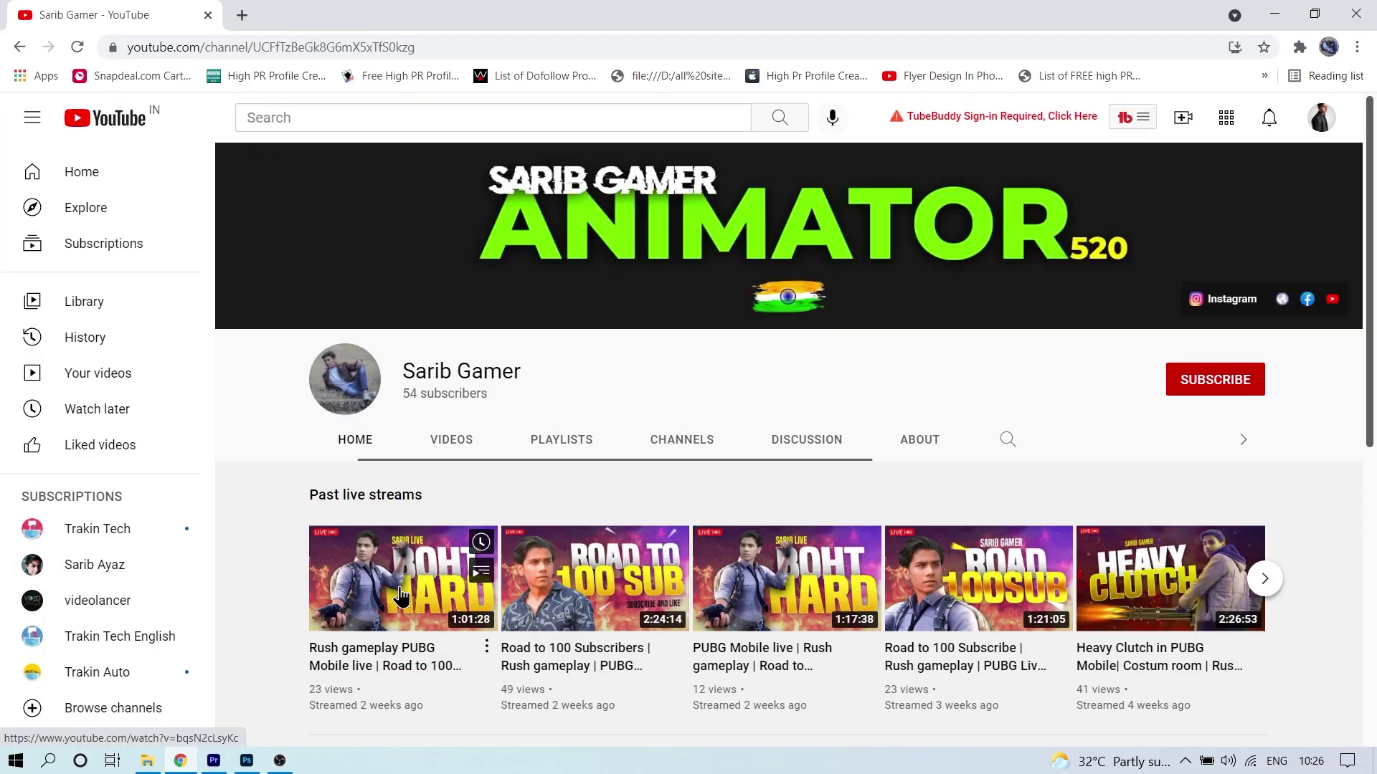
click(1200, 378)
click(1251, 380)
click(1136, 422)
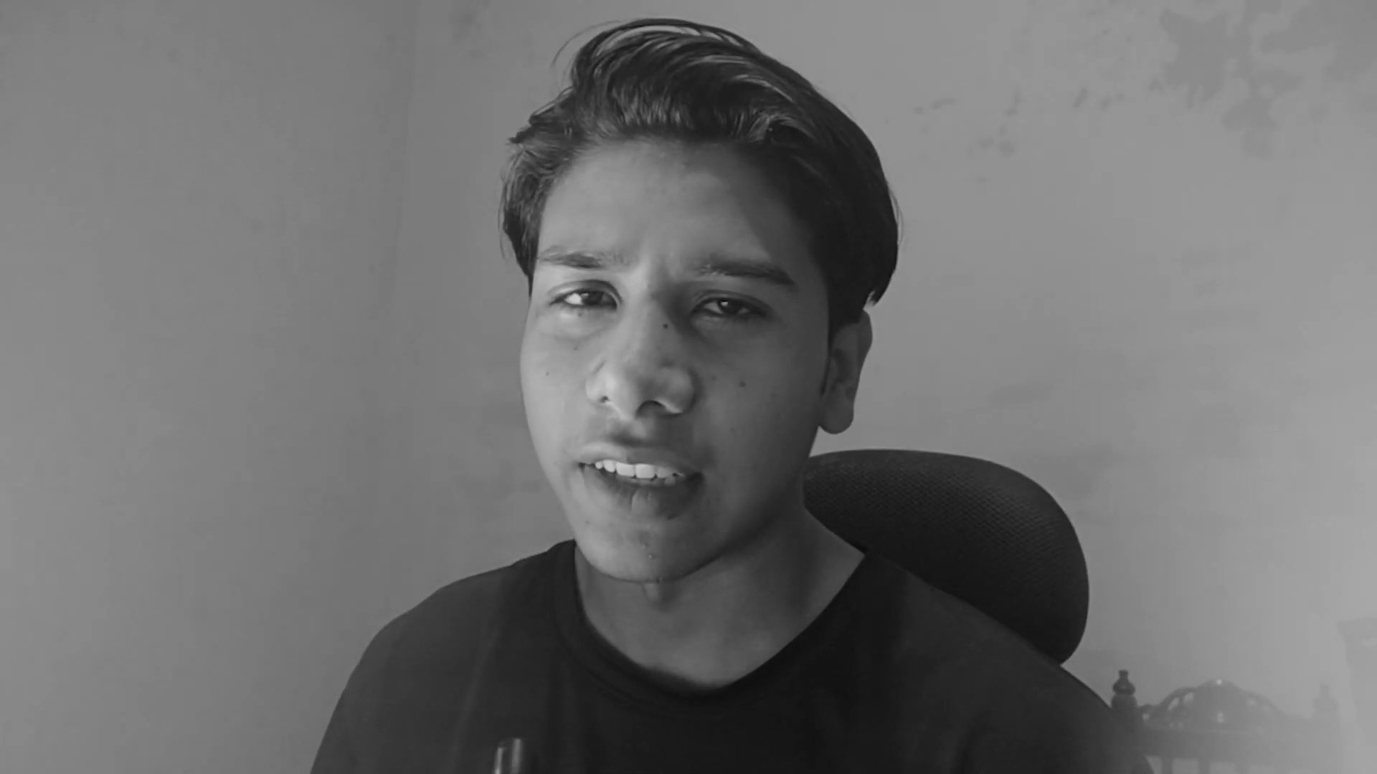